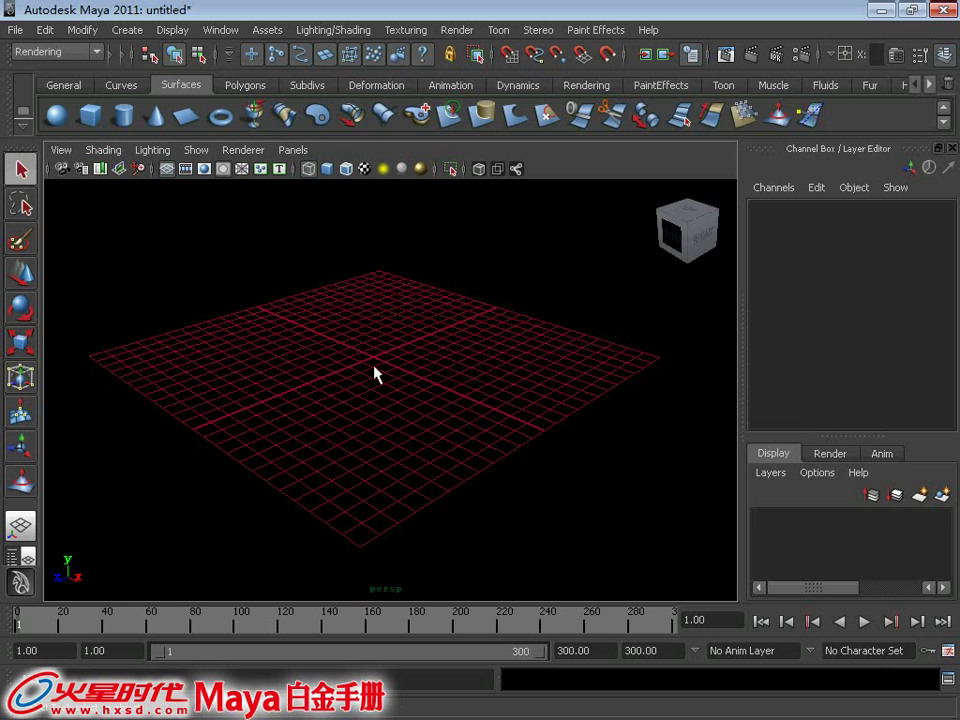
# Step: Create a NURBS plane, scale it to 28.328 and raise it to Y 0.388
pyautogui.keyDown('alt'); pyautogui.moveTo(396, 364); pyautogui.dragTo(386, 356); pyautogui.keyUp('alt')
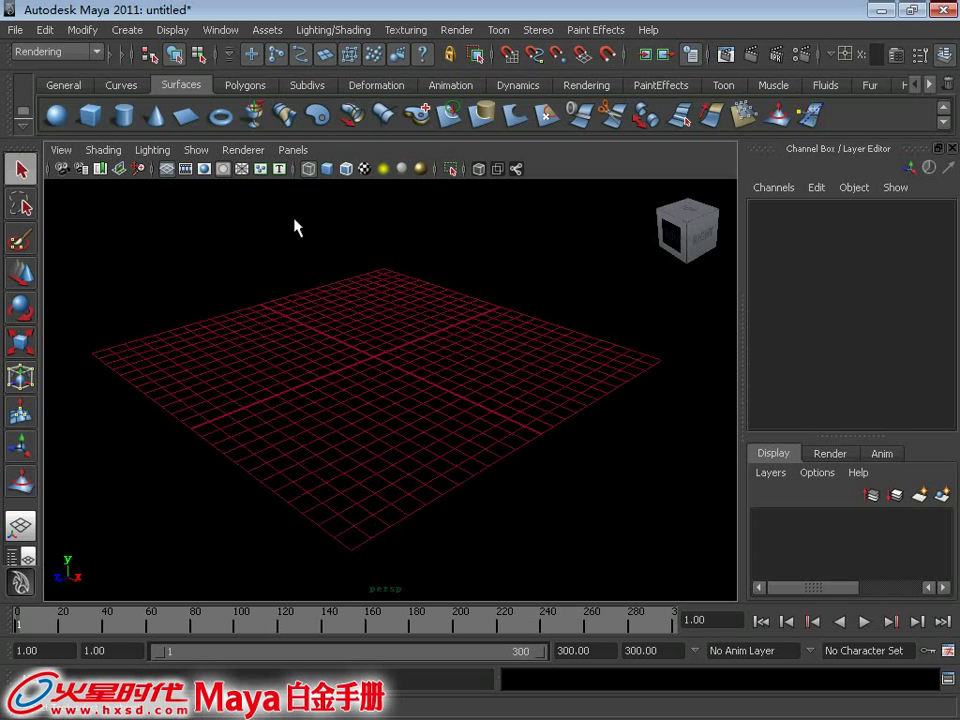
pyautogui.click(185, 118)
pyautogui.press('r')
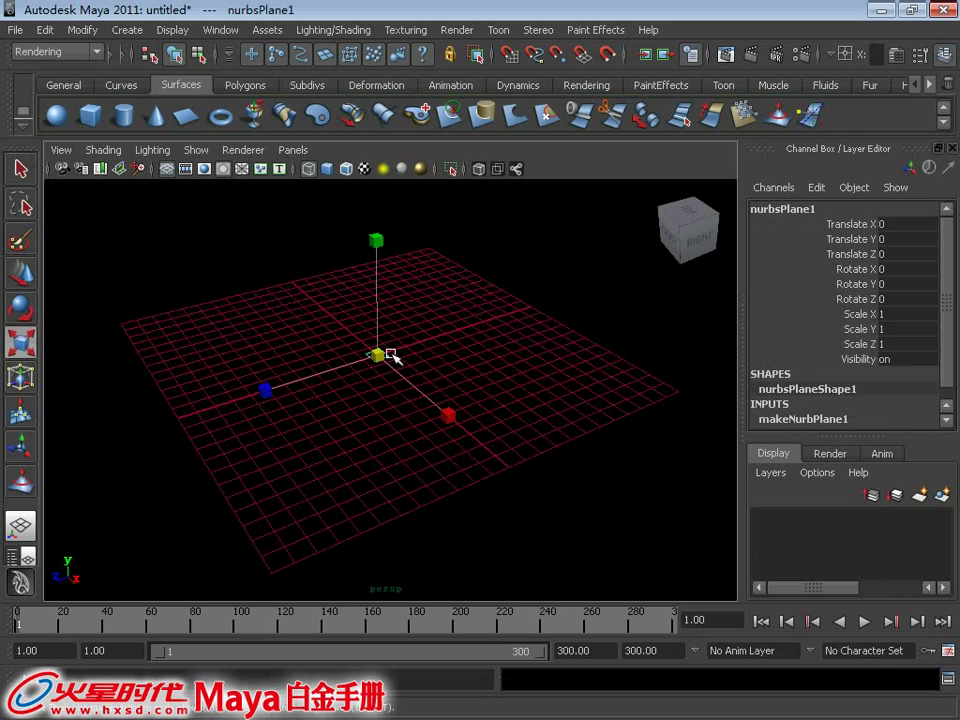
pyautogui.moveTo(390, 357); pyautogui.dragTo(686, 420)
pyautogui.press('w')
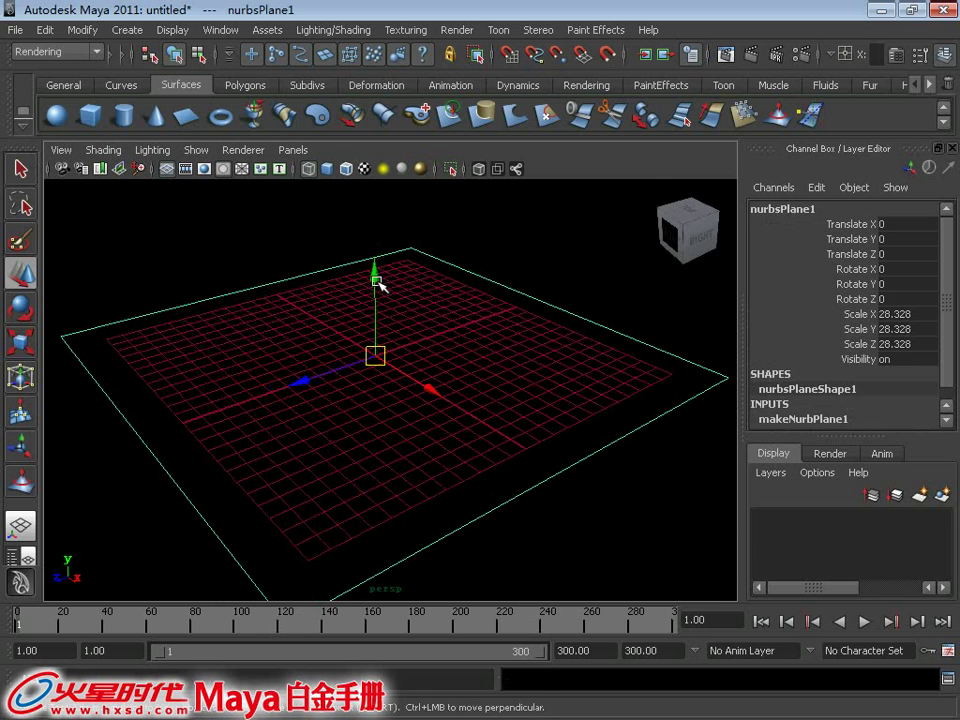
pyautogui.moveTo(375, 274); pyautogui.dragTo(376, 264)
# Step: Hide the ground grid and set the plane's Patches U and V to 20
pyautogui.click(166, 169)
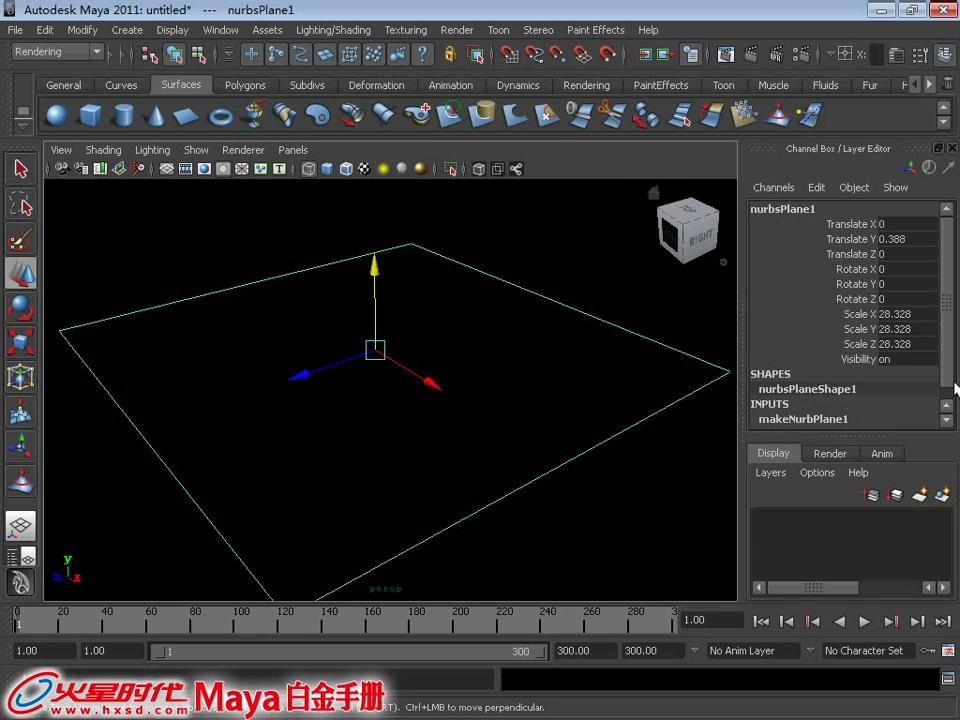
pyautogui.click(800, 419)
pyautogui.moveTo(905, 376); pyautogui.dragTo(905, 391)
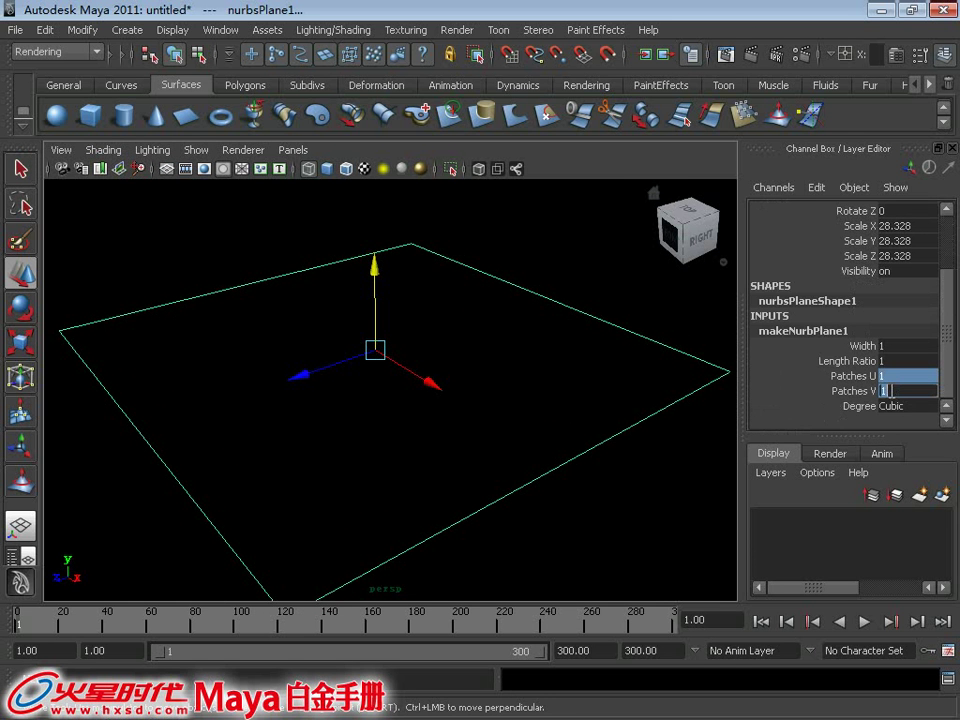
pyautogui.write('0')
pyautogui.press('Return')
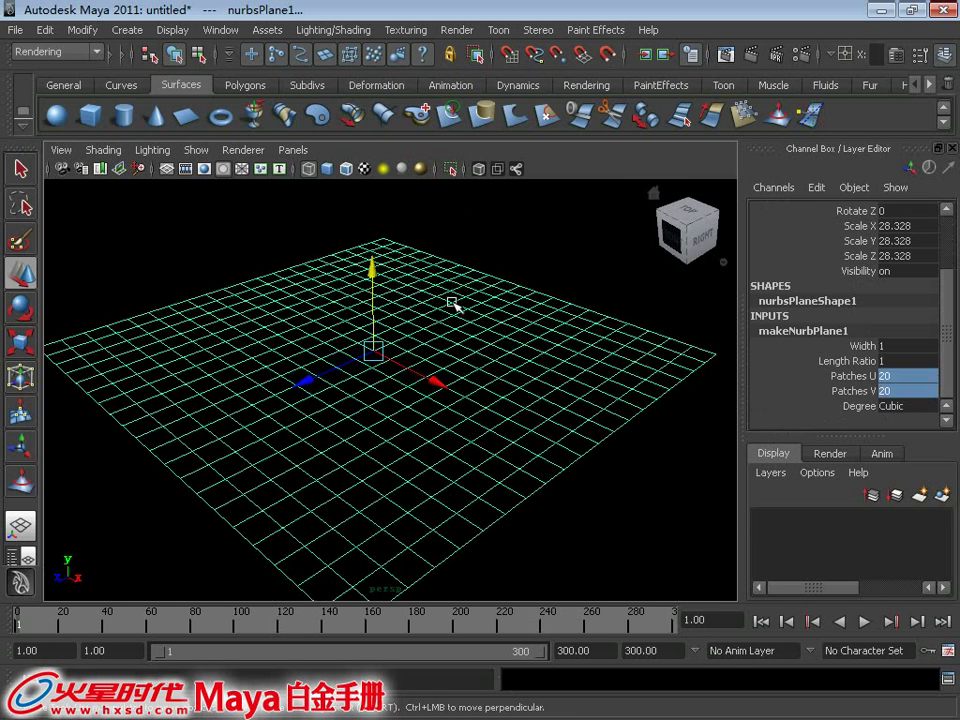
# Step: Smooth-shade the plane and start the Sculpt Geometry Tool from the Polygons menu set
pyautogui.press('5')
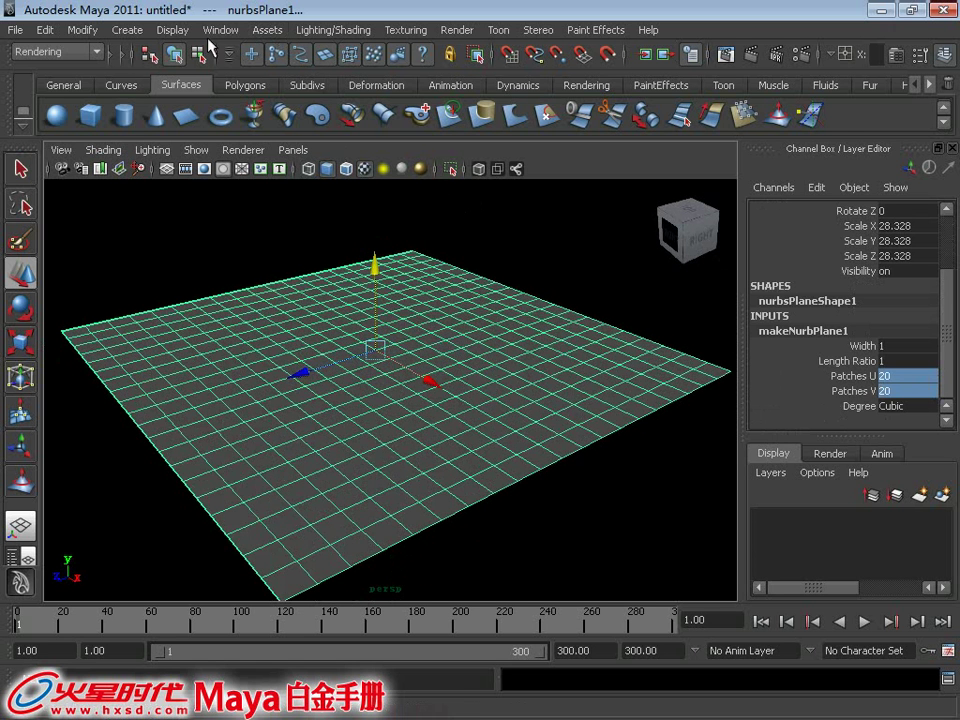
pyautogui.click(55, 52)
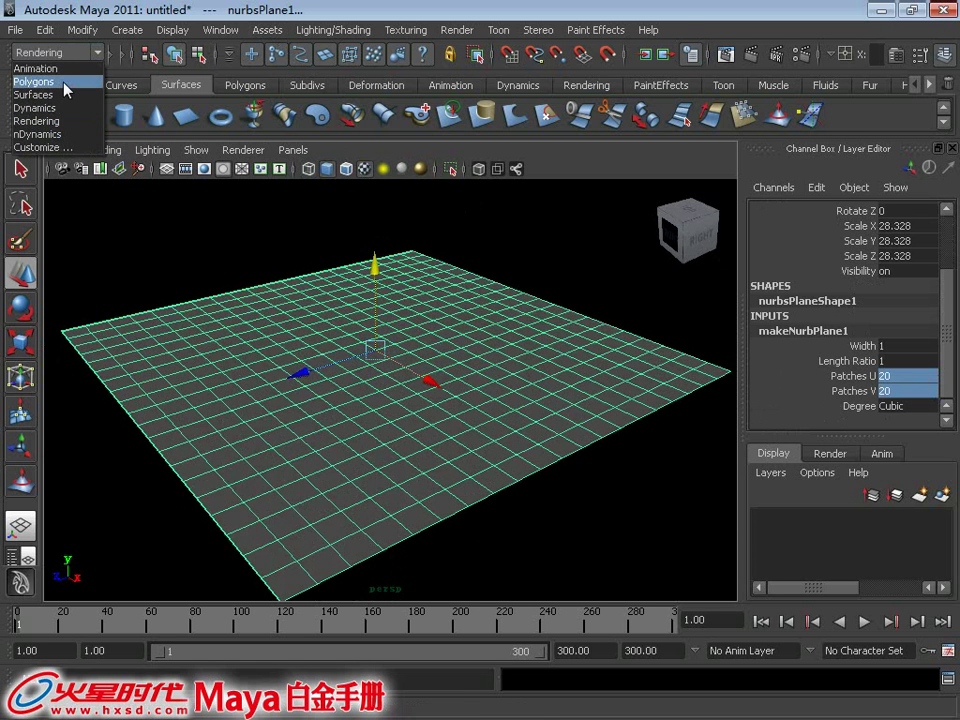
pyautogui.click(65, 86)
pyautogui.click(310, 30)
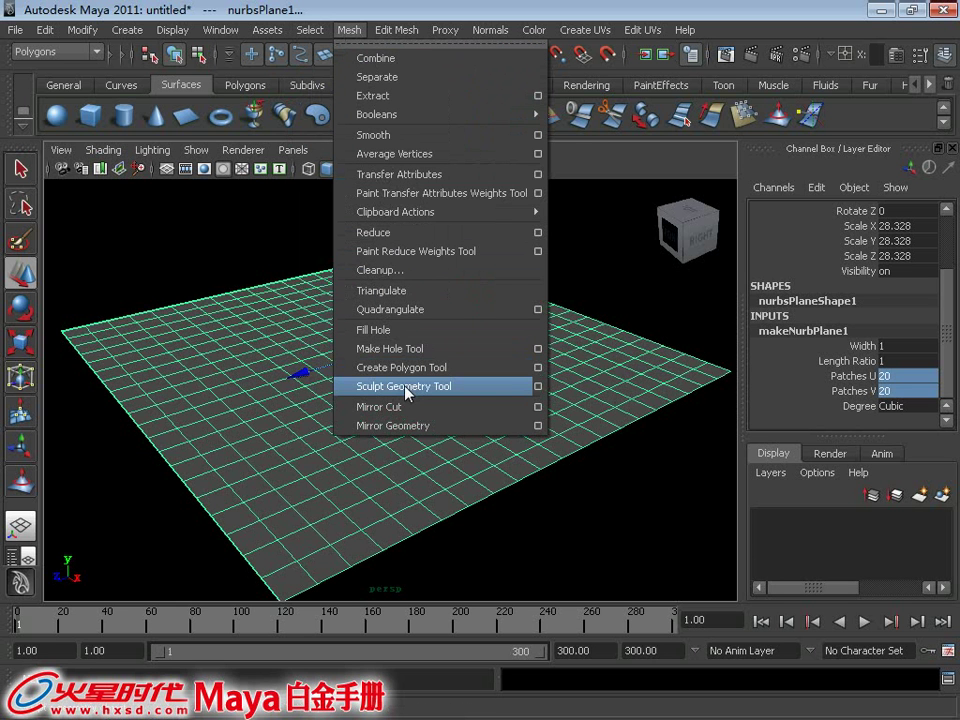
pyautogui.click(460, 386)
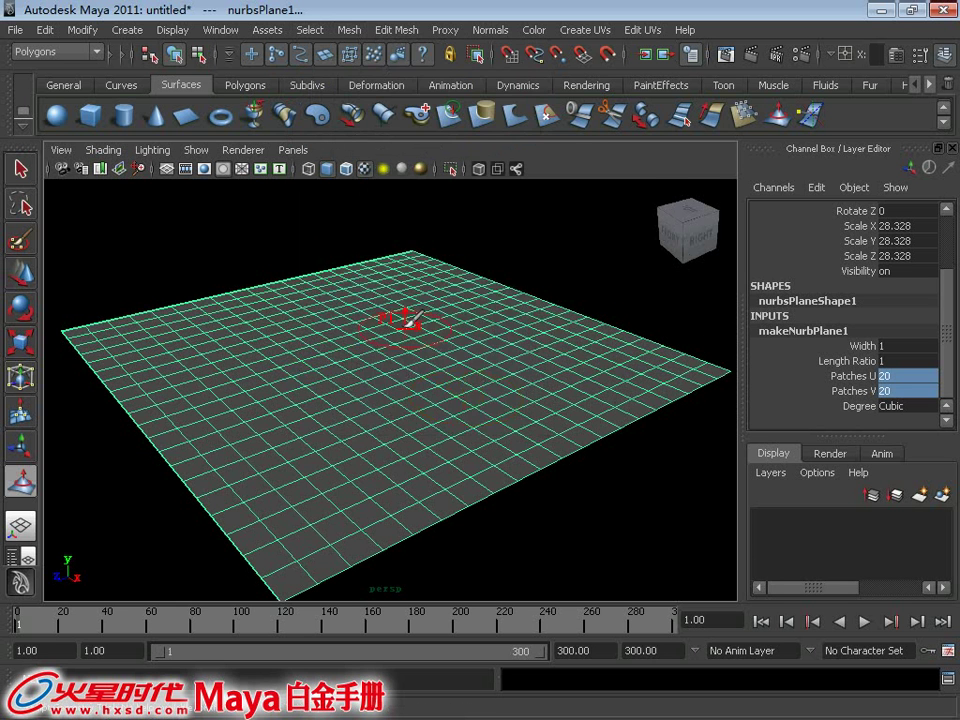
# Step: Sculpt rolling bumps and ridges across the plane
pyautogui.keyDown('alt'); pyautogui.moveTo(383, 277); pyautogui.dragTo(377, 292); pyautogui.keyUp('alt')
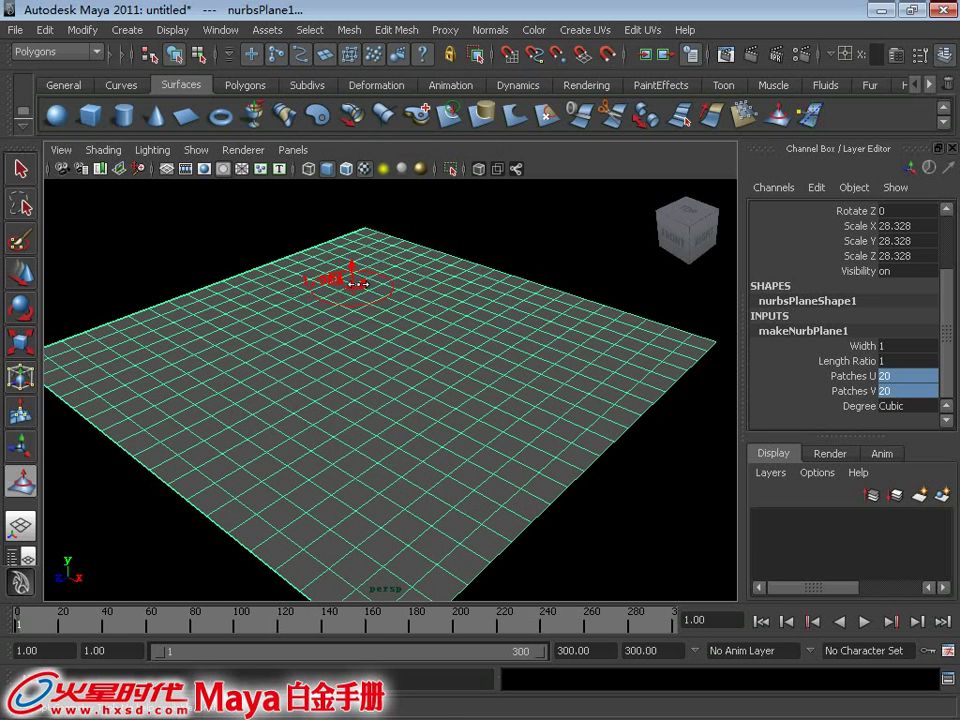
pyautogui.moveTo(232, 322)
pyautogui.mouseDown()
pyautogui.moveTo(339, 274)
pyautogui.moveTo(529, 381)
pyautogui.moveTo(437, 420)
pyautogui.moveTo(390, 460)
pyautogui.moveTo(407, 343)
pyautogui.moveTo(354, 354)
pyautogui.mouseUp()
pyautogui.moveTo(388, 450)
pyautogui.keyDown('alt'); pyautogui.mouseDown()
pyautogui.moveTo(486, 514)
pyautogui.moveTo(407, 514)
pyautogui.moveTo(444, 417)
pyautogui.moveTo(574, 403)
pyautogui.moveTo(568, 439)
pyautogui.moveTo(480, 440)
pyautogui.mouseUp(); pyautogui.keyUp('alt')
# Step: Switch the sculpt brush to Smooth and soften some of the ridges
pyautogui.doubleClick(15, 483)
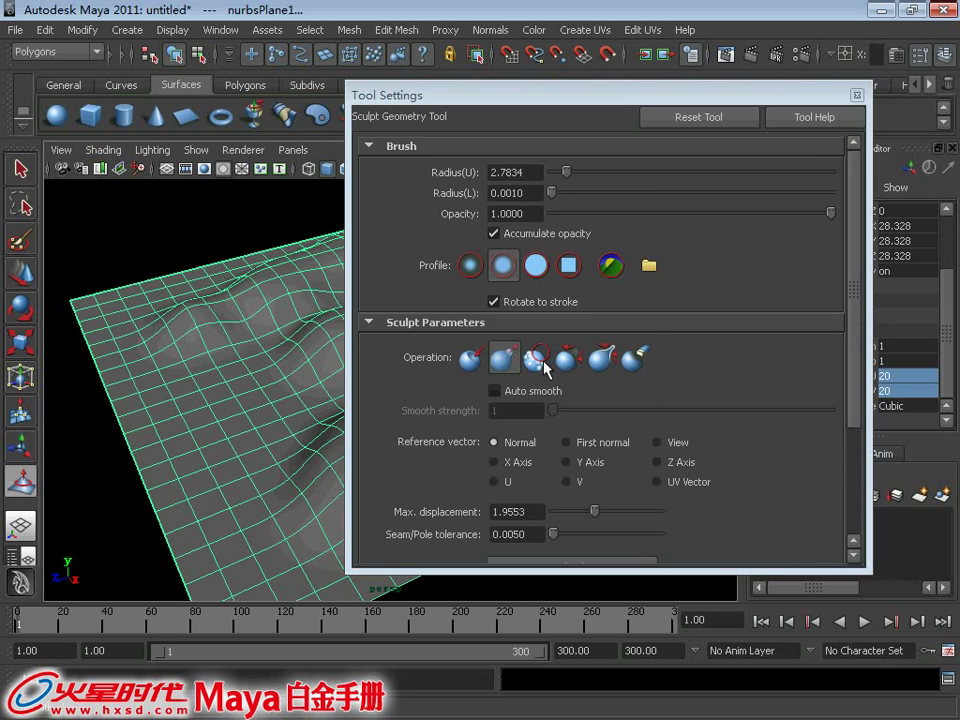
pyautogui.click(540, 358)
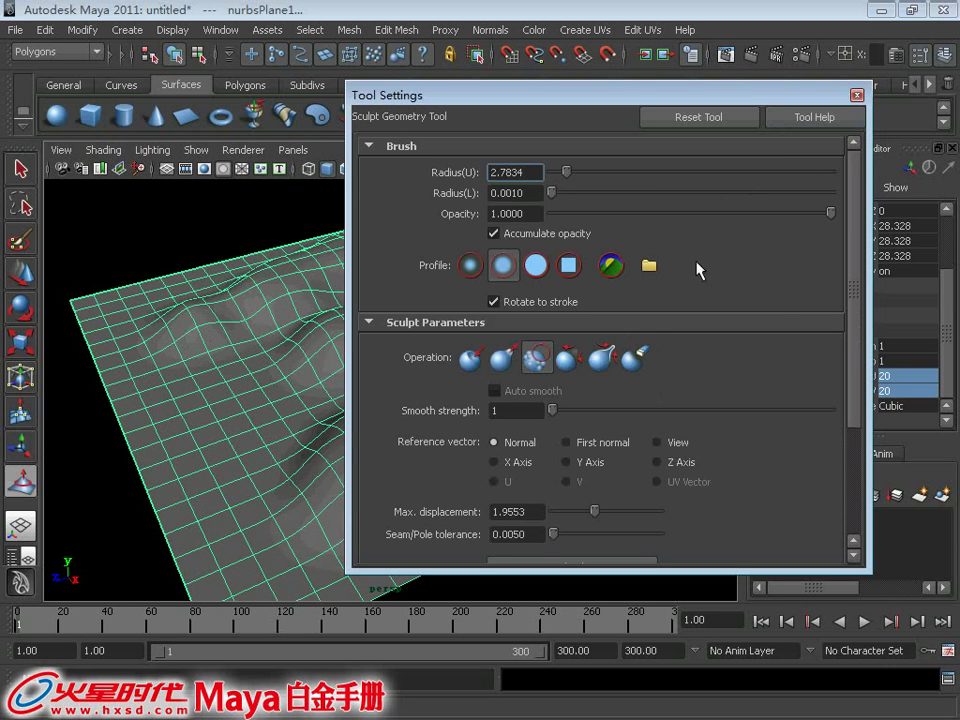
pyautogui.click(857, 95)
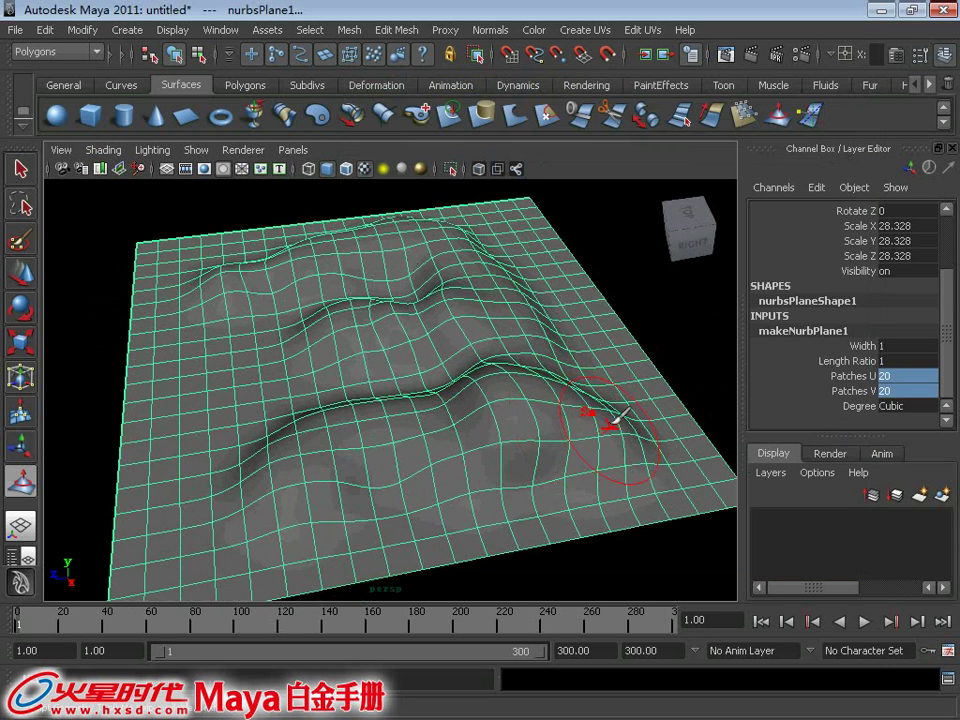
pyautogui.moveTo(482, 349)
pyautogui.mouseDown()
pyautogui.moveTo(504, 401)
pyautogui.moveTo(424, 433)
pyautogui.moveTo(385, 343)
pyautogui.mouseUp()
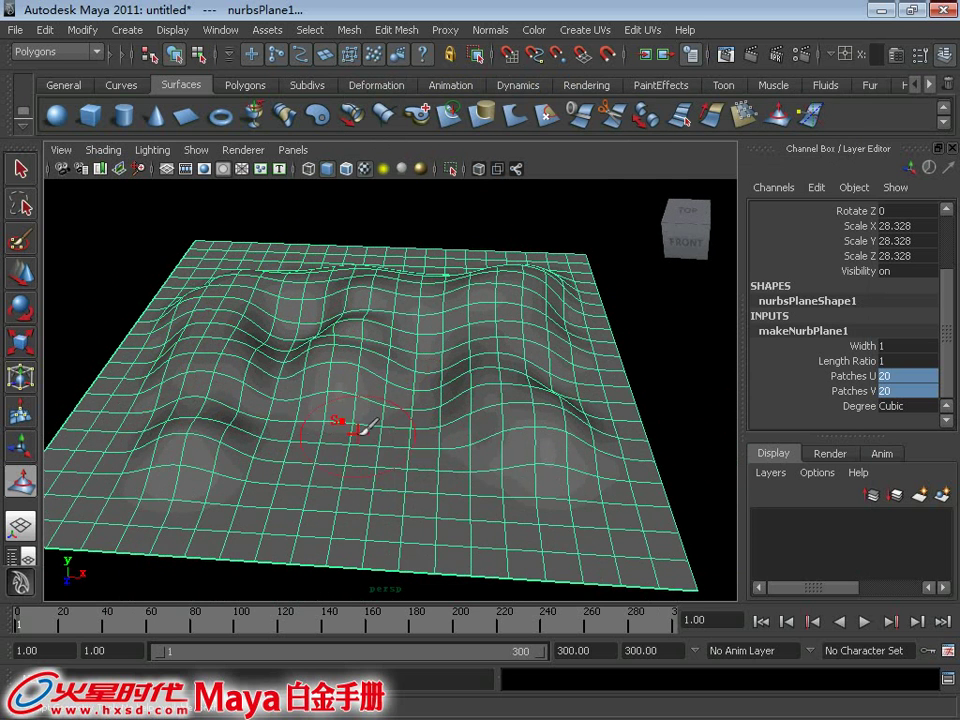
pyautogui.scroll(-3, 523, 484)
pyautogui.scroll(-3, 405, 402)
# Step: Return to the selection tool and switch to the Rendering menu set
pyautogui.press('q')
pyautogui.click(439, 274)
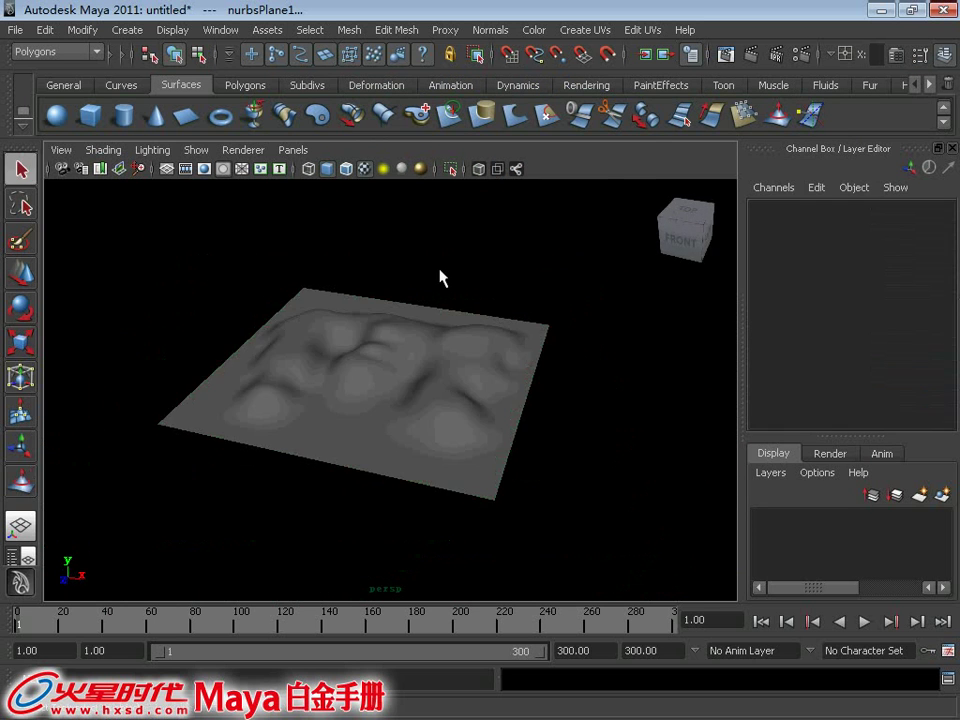
pyautogui.moveTo(435, 289)
pyautogui.keyDown('alt'); pyautogui.mouseDown()
pyautogui.moveTo(446, 364)
pyautogui.moveTo(534, 361)
pyautogui.moveTo(474, 392)
pyautogui.moveTo(482, 366)
pyautogui.mouseUp(); pyautogui.keyUp('alt')
pyautogui.click(60, 52)
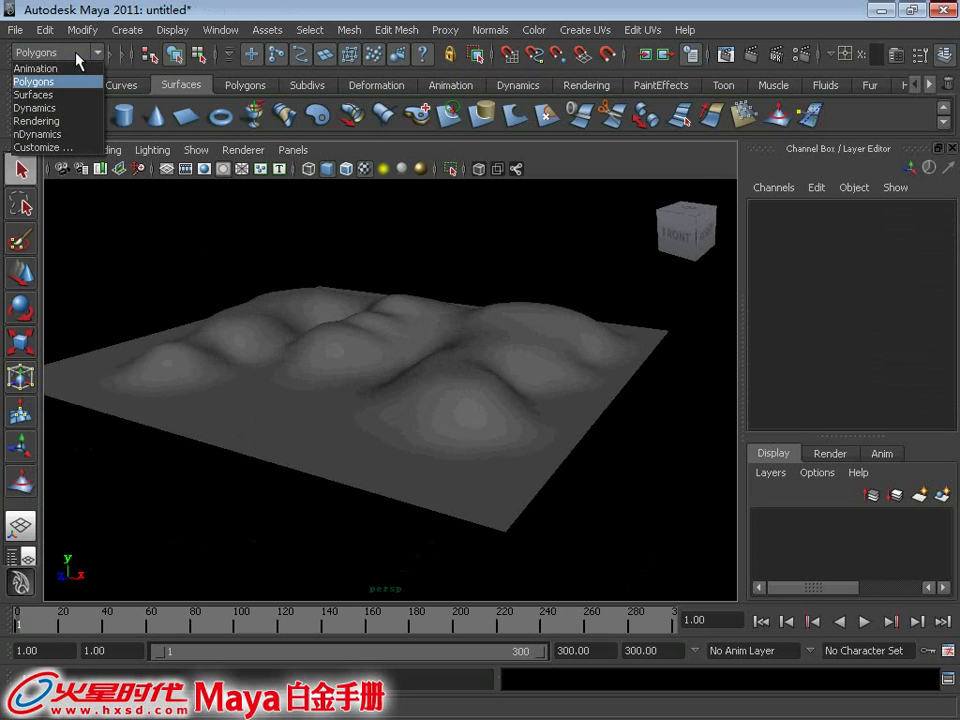
pyautogui.click(58, 121)
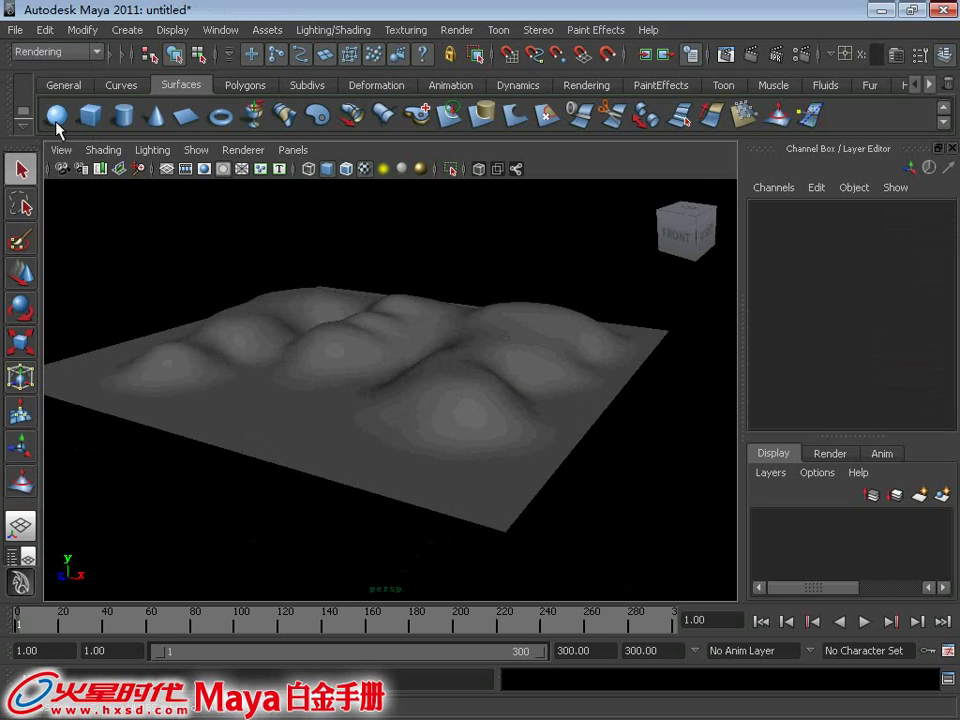
pyautogui.click(414, 30)
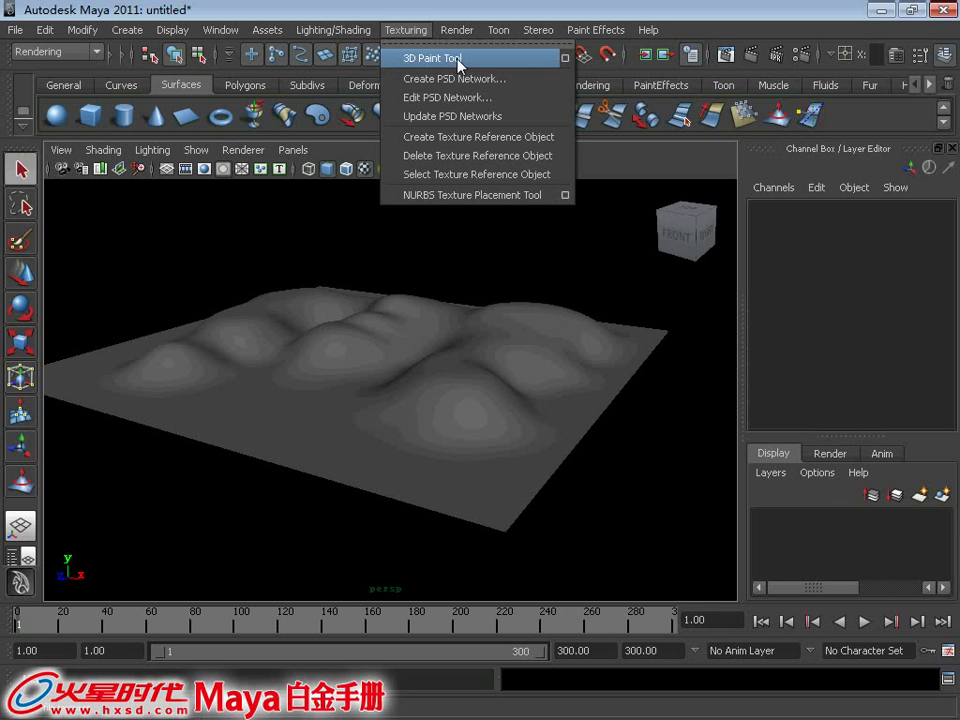
# Step: Select the terrain plane, then clear the selection
pyautogui.moveTo(467, 422)
pyautogui.keyDown('alt'); pyautogui.mouseDown()
pyautogui.moveTo(431, 437)
pyautogui.moveTo(422, 419)
pyautogui.moveTo(469, 399)
pyautogui.moveTo(450, 409)
pyautogui.moveTo(461, 349)
pyautogui.moveTo(392, 349)
pyautogui.moveTo(363, 321)
pyautogui.mouseUp(); pyautogui.keyUp('alt')
pyautogui.click(419, 326)
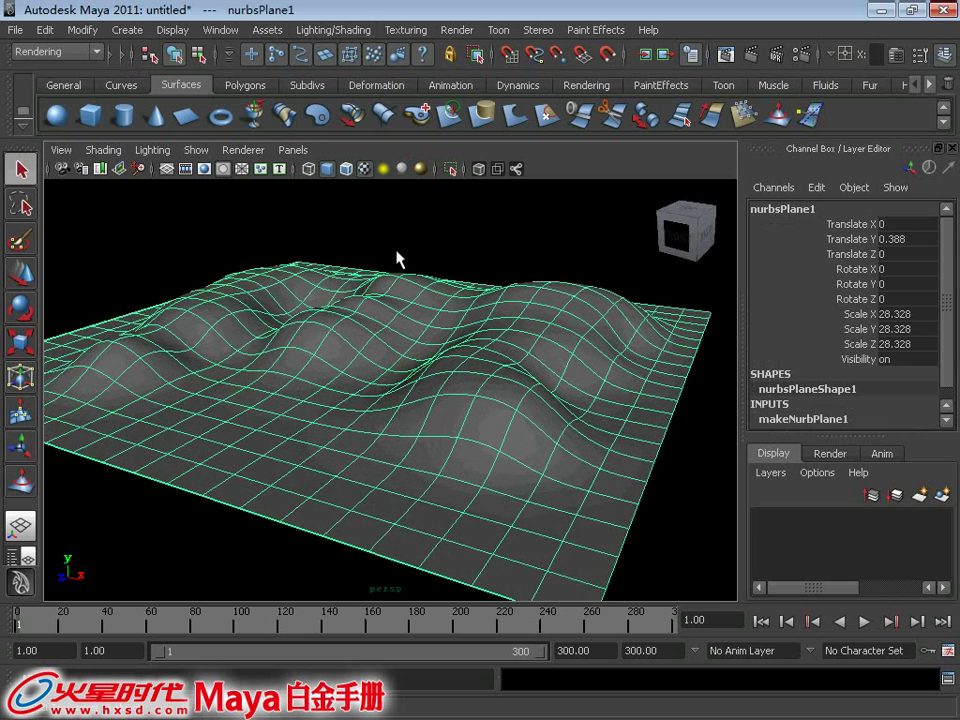
pyautogui.click(297, 206)
# Step: Add a Surface emitter with reset default settings to the terrain plane
pyautogui.click(377, 336)
pyautogui.press('F4')
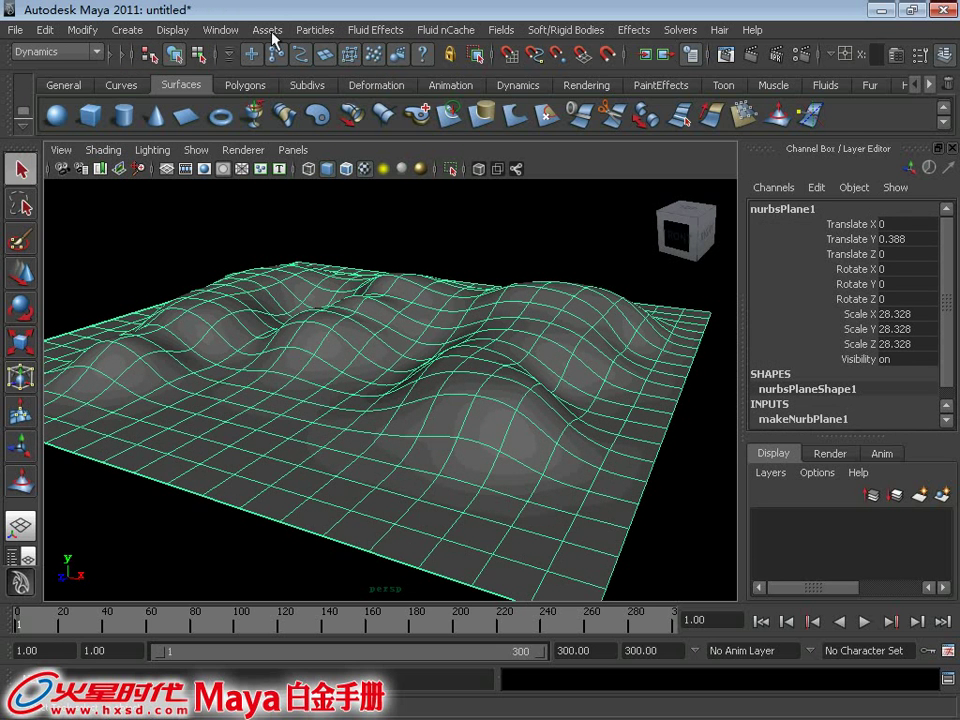
pyautogui.click(316, 30)
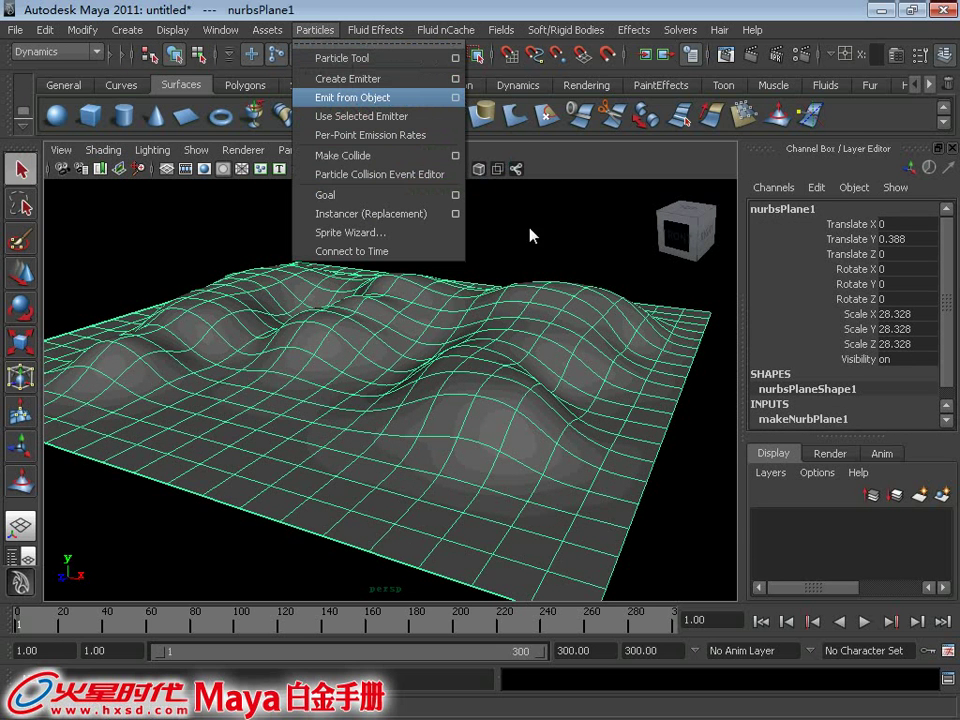
pyautogui.click(455, 97)
pyautogui.click(441, 100)
pyautogui.click(470, 137)
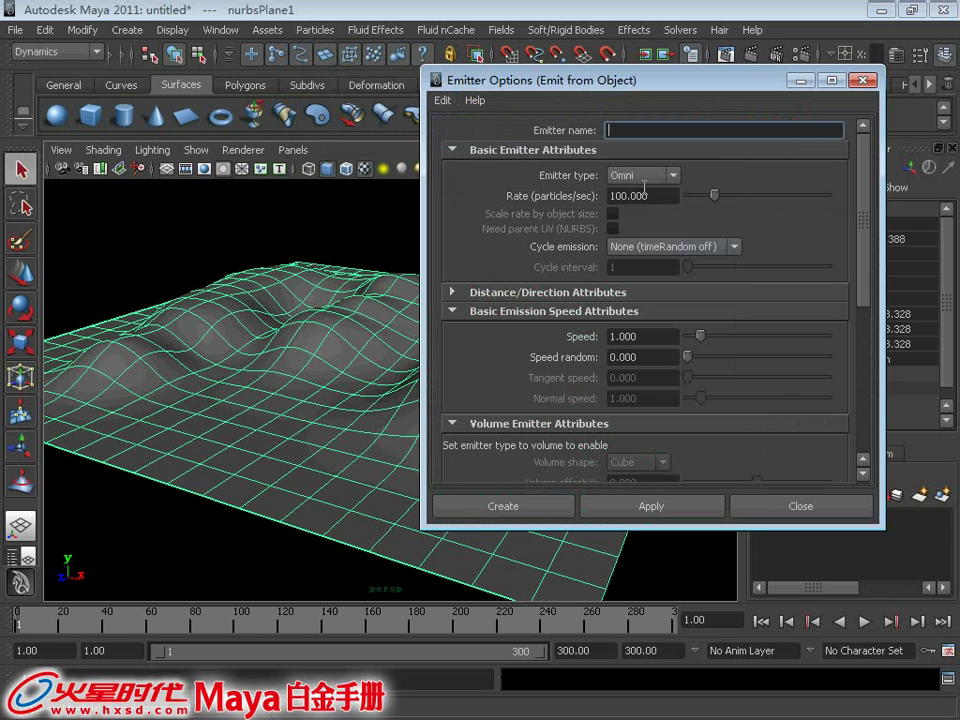
pyautogui.click(643, 175)
pyautogui.click(643, 216)
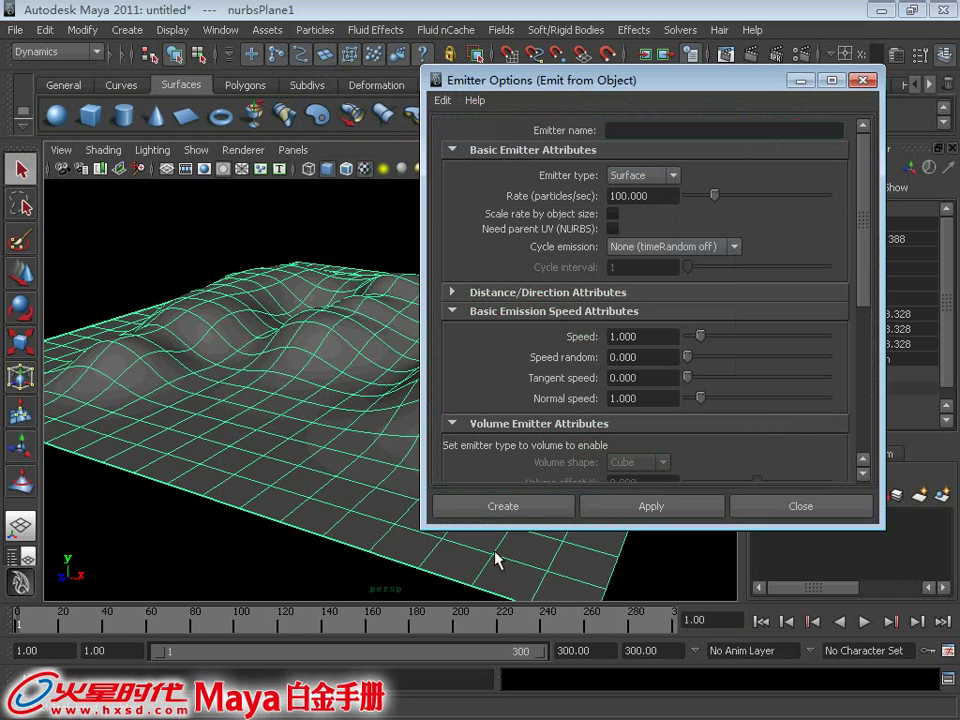
pyautogui.click(527, 508)
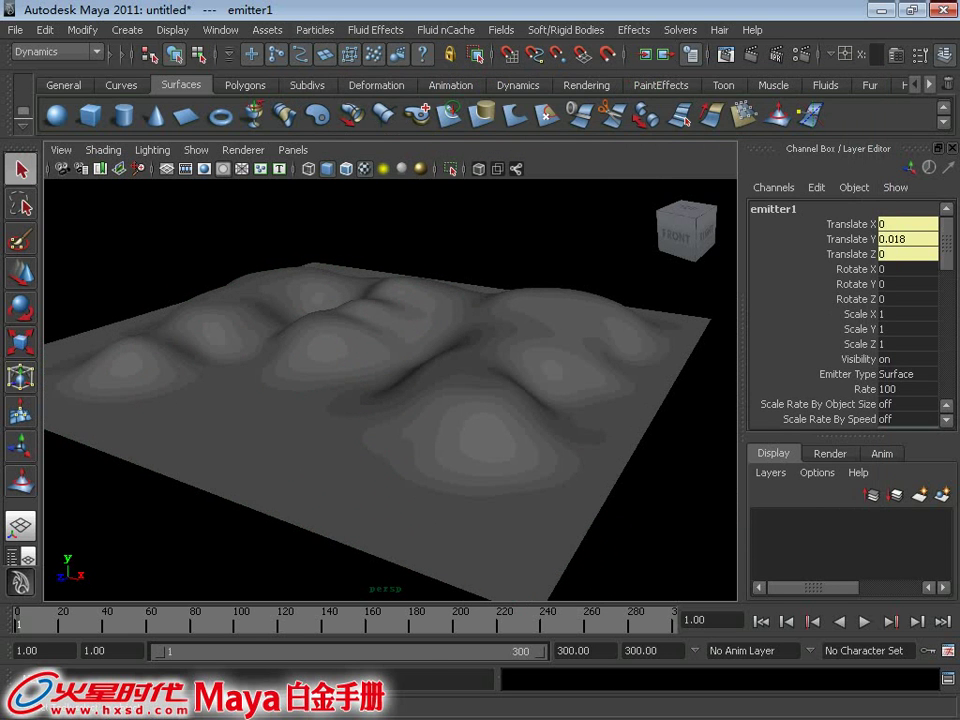
# Step: Select particle1 in the Outliner and play the animation to frame 99
pyautogui.click(29, 559)
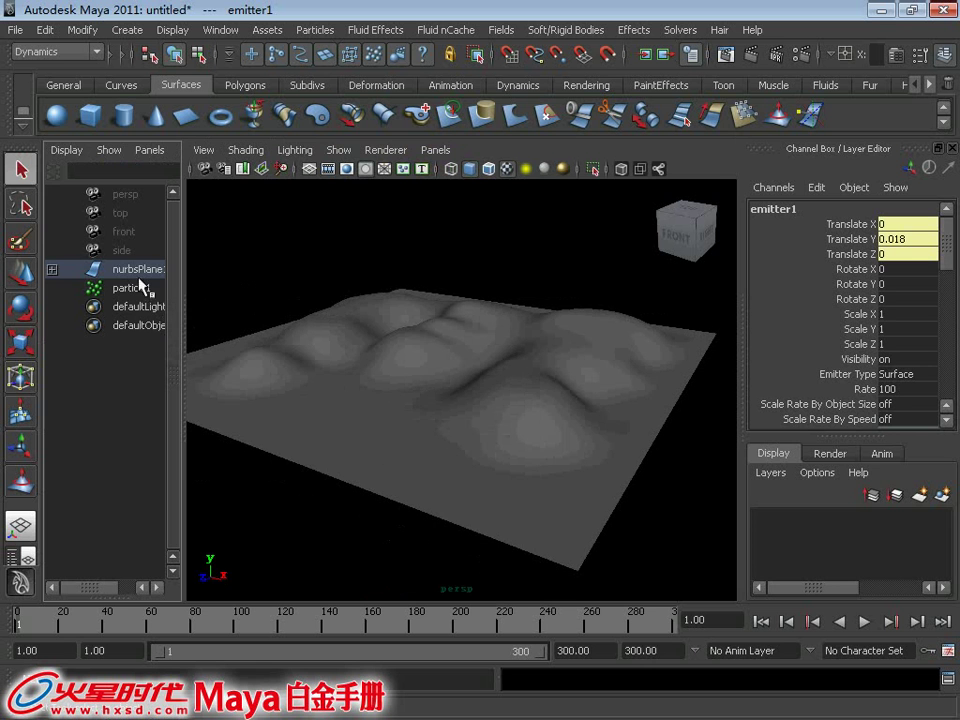
pyautogui.click(52, 269)
pyautogui.click(118, 307)
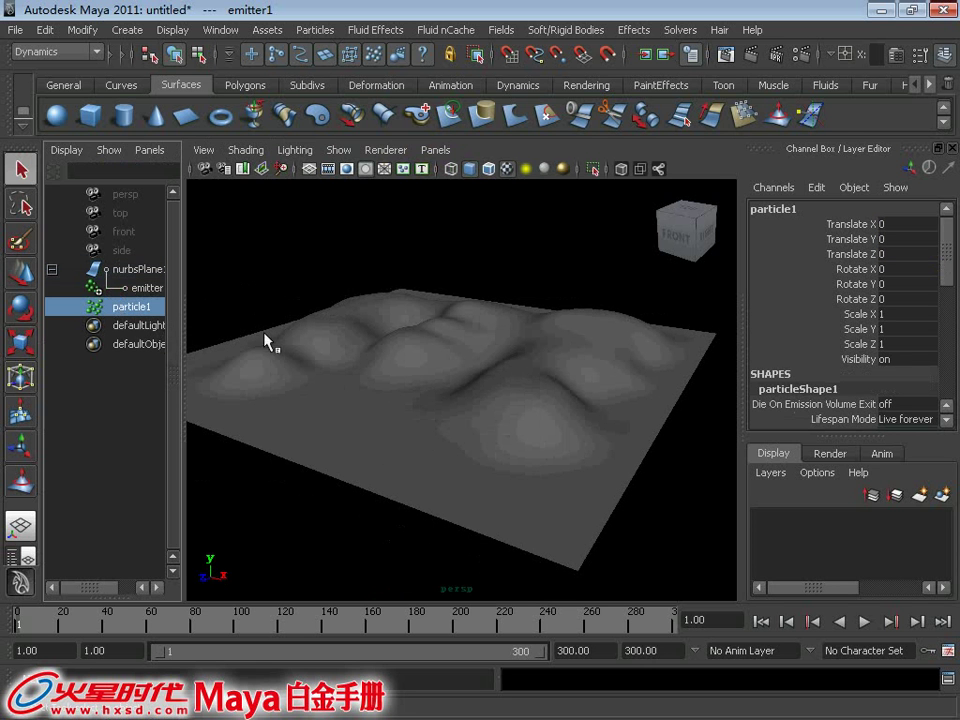
pyautogui.click(865, 622)
pyautogui.click(865, 622)
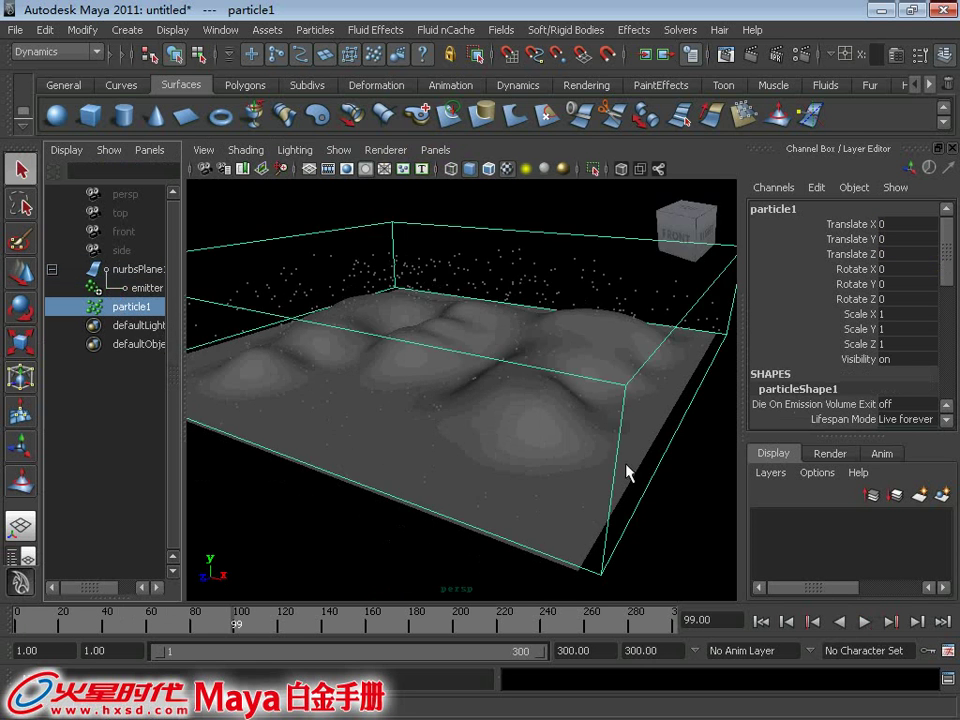
# Step: Reselect particle1 and delete the emitted particle object
pyautogui.moveTo(628, 471)
pyautogui.keyDown('alt'); pyautogui.mouseDown()
pyautogui.moveTo(499, 369)
pyautogui.moveTo(501, 384)
pyautogui.mouseUp(); pyautogui.keyUp('alt')
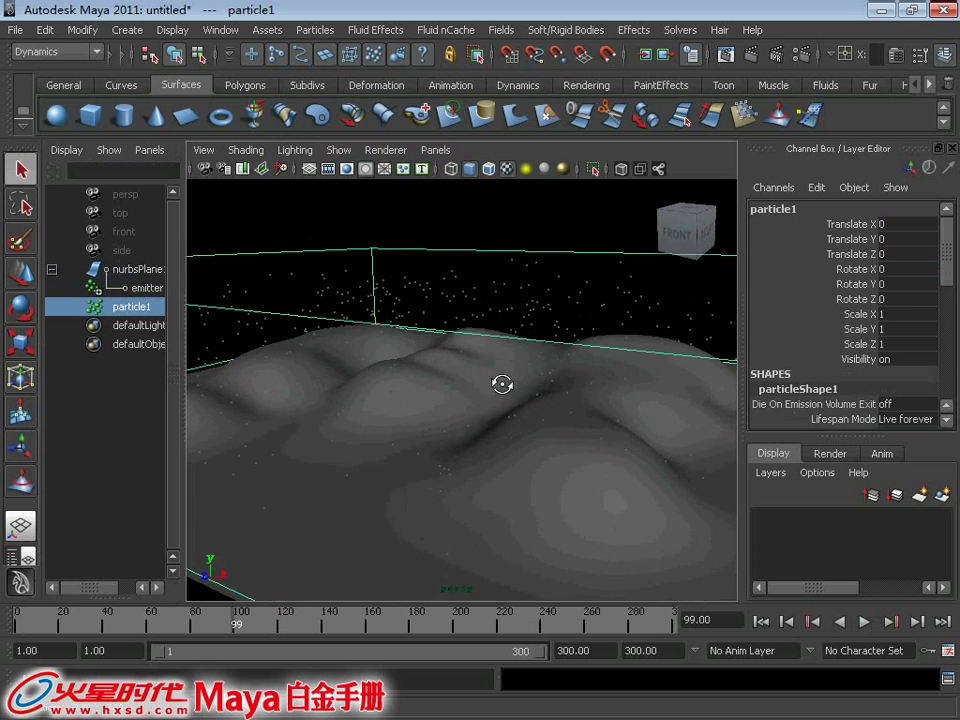
pyautogui.click(452, 277)
pyautogui.moveTo(450, 244)
pyautogui.mouseDown()
pyautogui.moveTo(523, 283)
pyautogui.moveTo(473, 305)
pyautogui.moveTo(474, 320)
pyautogui.mouseUp()
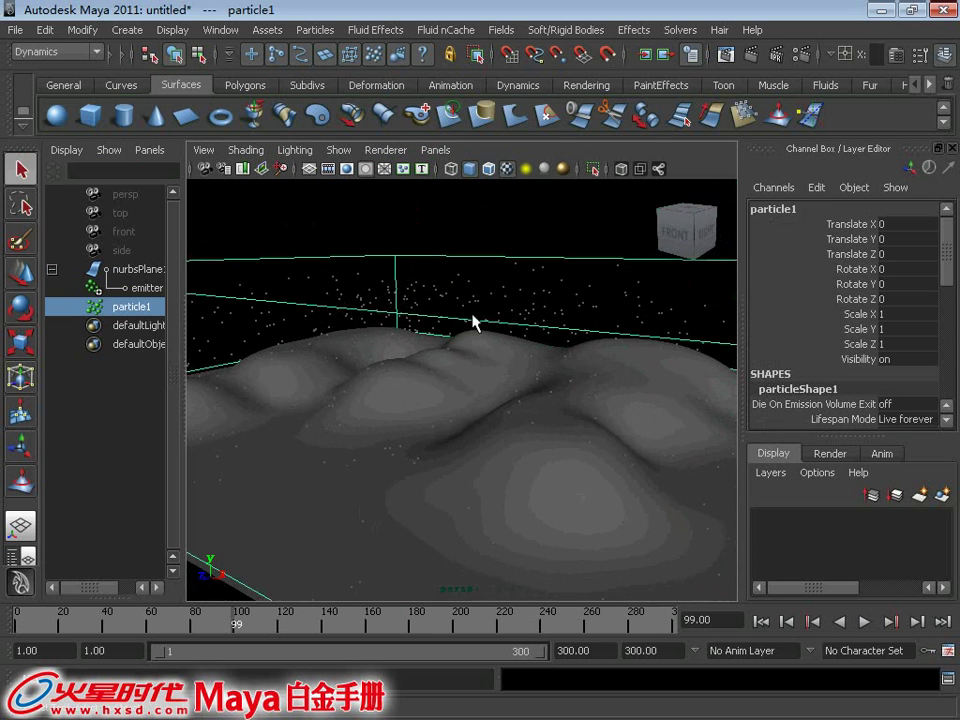
pyautogui.click(103, 458)
pyautogui.click(130, 306)
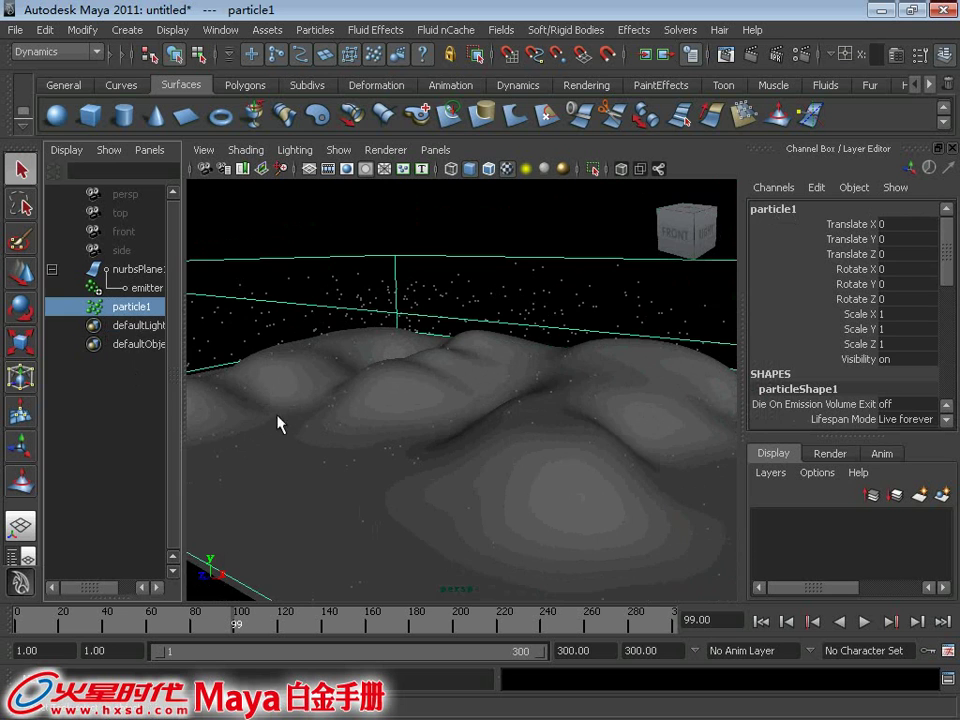
pyautogui.moveTo(274, 422)
pyautogui.keyDown('alt'); pyautogui.mouseDown()
pyautogui.moveTo(530, 372)
pyautogui.moveTo(356, 339)
pyautogui.mouseUp(); pyautogui.keyUp('alt')
pyautogui.press('Delete')
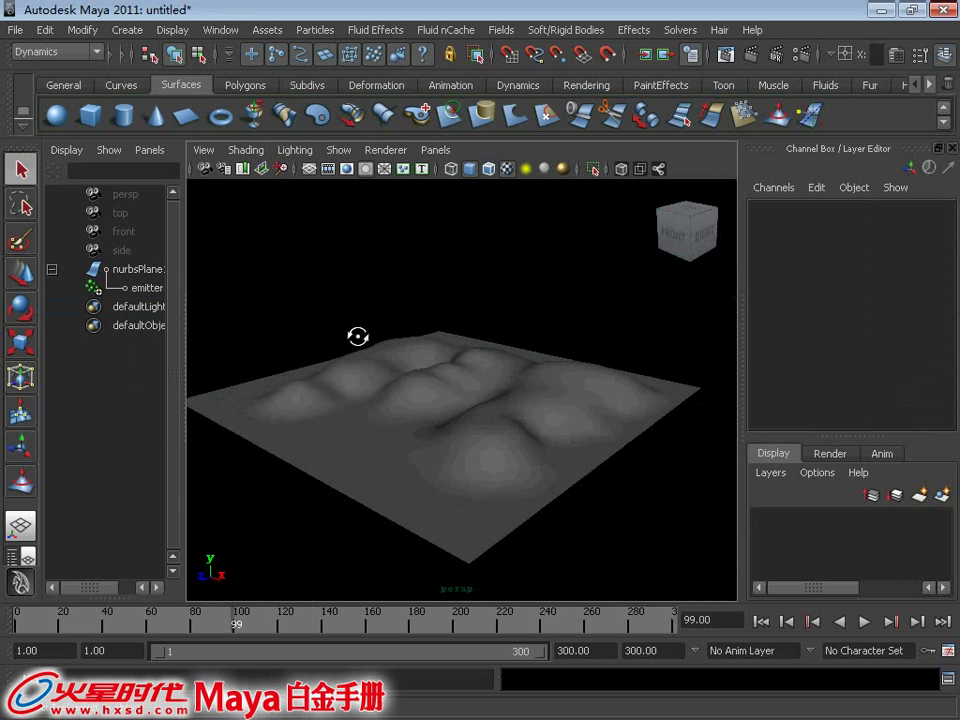
# Step: Import the Particles.mb scene
pyautogui.click(16, 30)
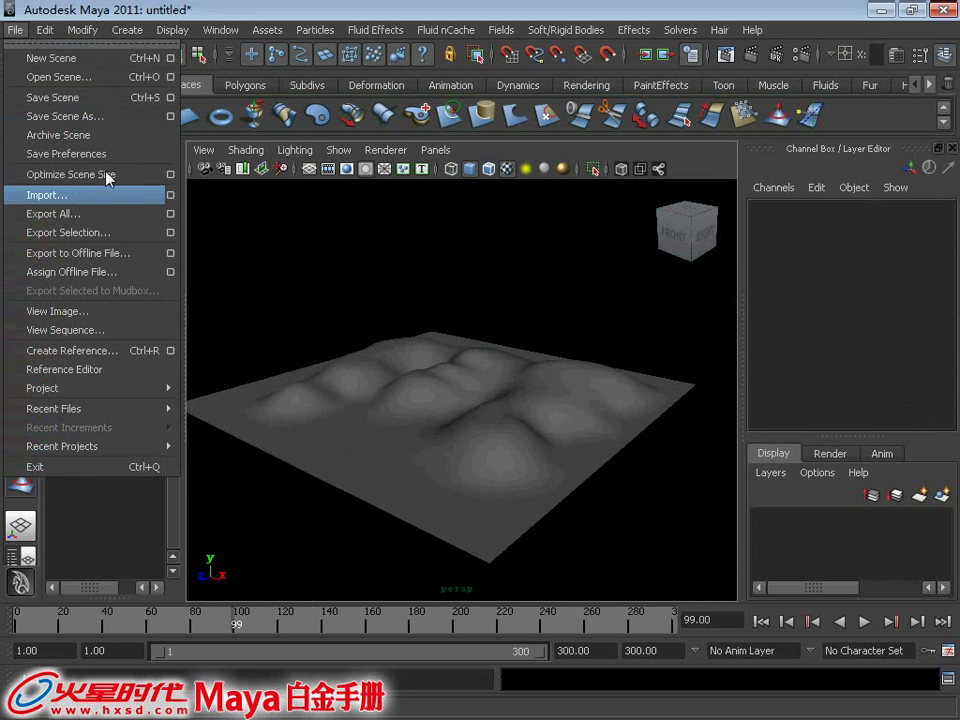
pyautogui.press('Return')
pyautogui.doubleClick(277, 452)
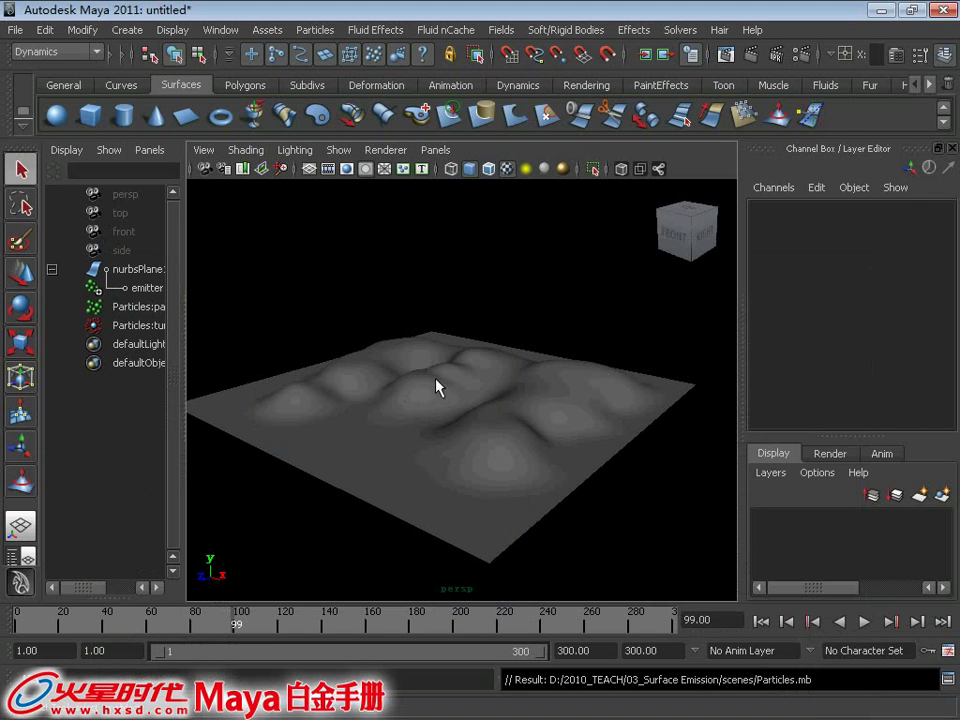
pyautogui.moveTo(439, 386)
pyautogui.keyDown('alt'); pyautogui.mouseDown()
pyautogui.moveTo(426, 373)
pyautogui.moveTo(585, 462)
pyautogui.mouseUp(); pyautogui.keyUp('alt')
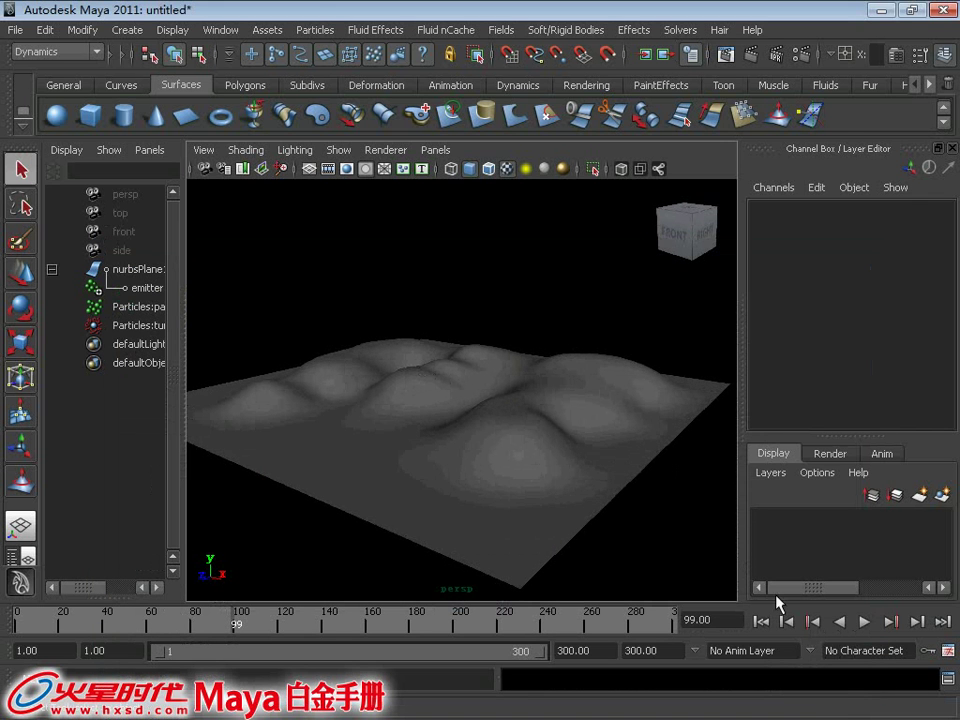
# Step: Make particle1 use the surface's emitter1 via Use Selected Emitter
pyautogui.click(138, 307)
pyautogui.click(118, 288)
pyautogui.click(124, 307)
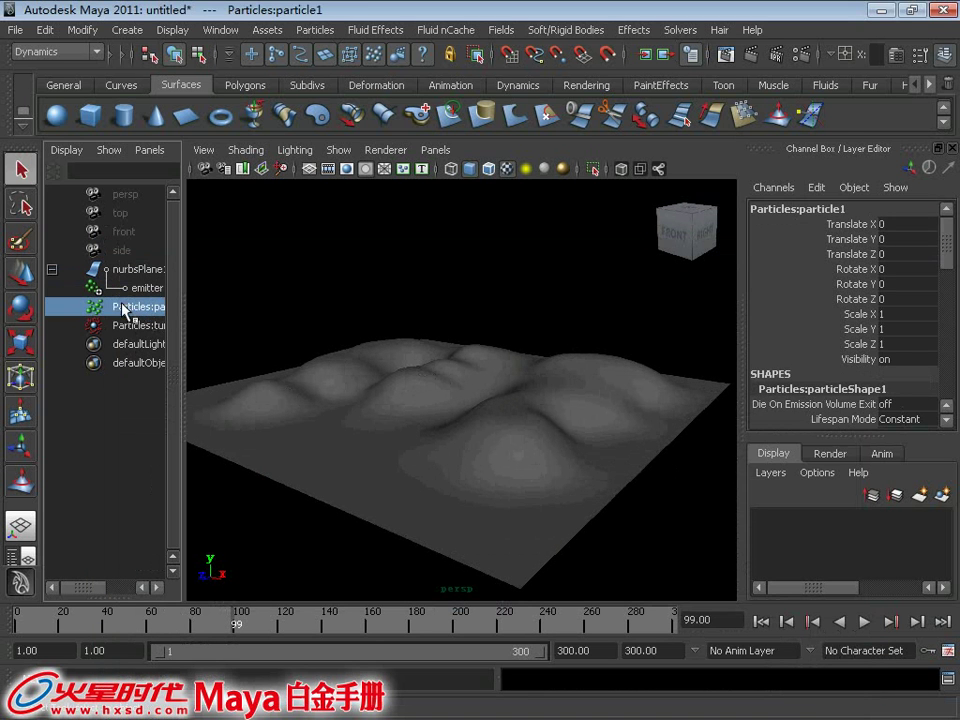
pyautogui.keyDown('ctrl'); pyautogui.click(138, 288); pyautogui.keyUp('ctrl')
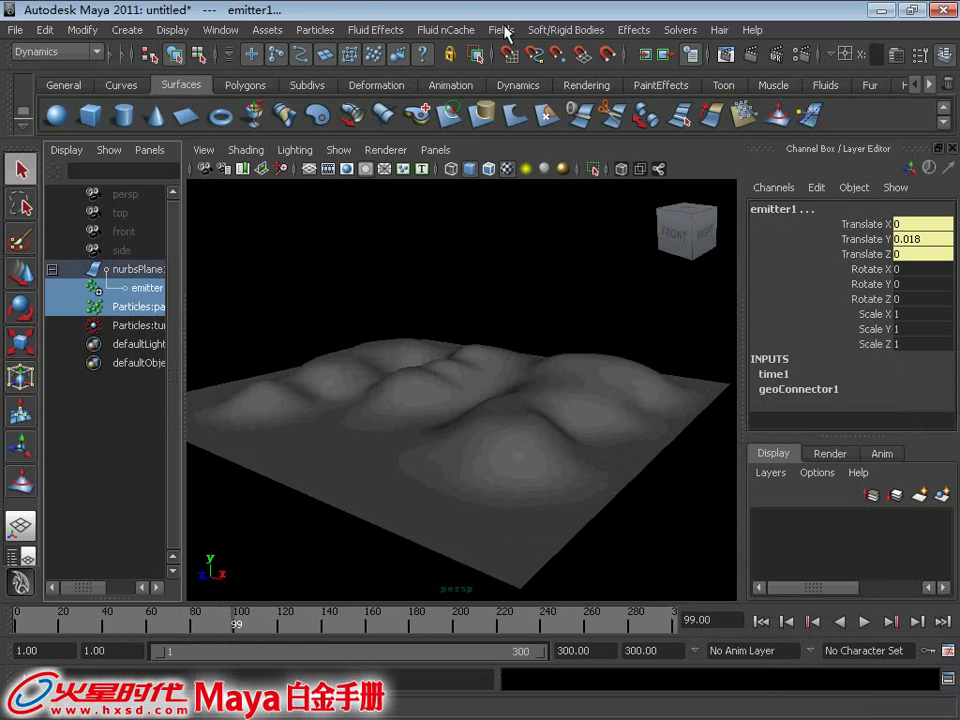
pyautogui.click(304, 30)
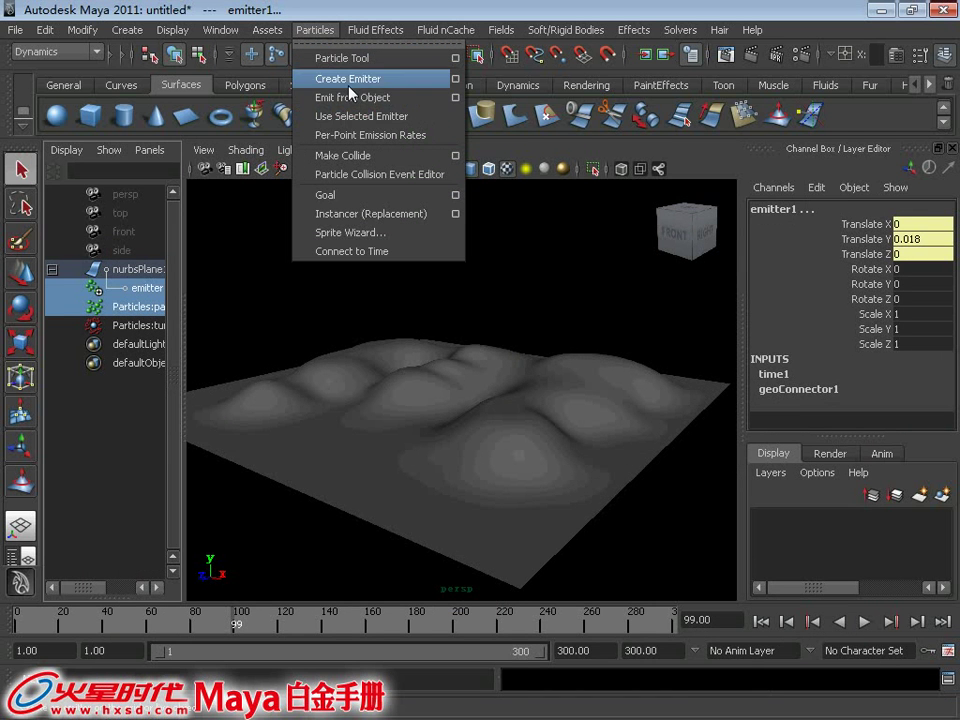
pyautogui.click(420, 116)
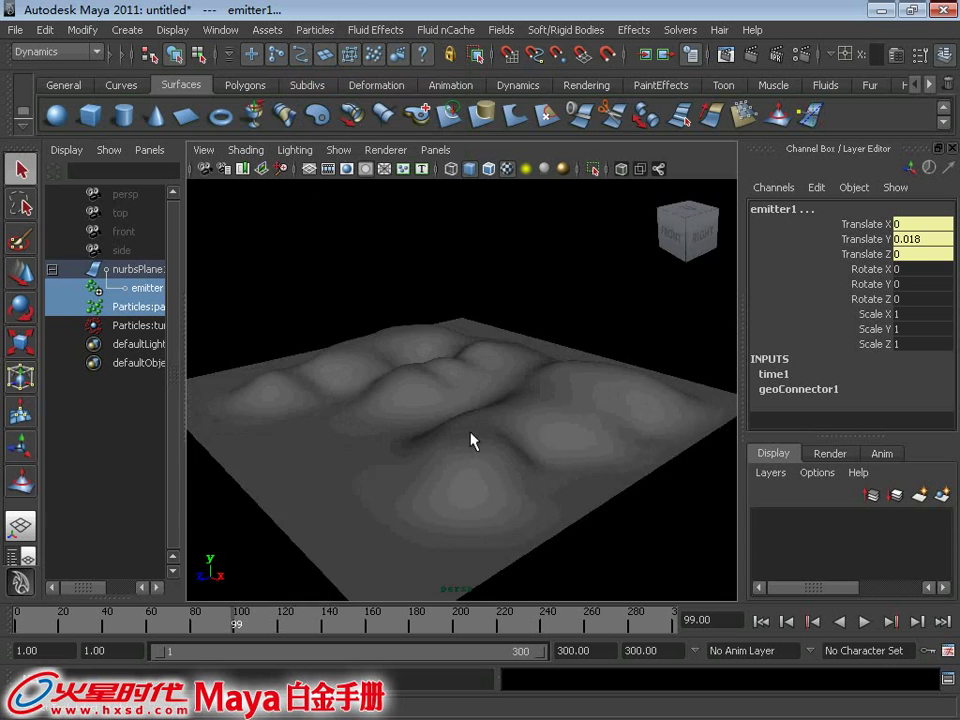
# Step: Play the animation from the start to watch particles emit, stopping at frame 58
pyautogui.keyDown('alt'); pyautogui.moveTo(471, 439); pyautogui.dragTo(572, 482); pyautogui.keyUp('alt')
pyautogui.moveTo(572, 482)
pyautogui.keyDown('alt'); pyautogui.mouseDown(button='middle')
pyautogui.moveTo(527, 473)
pyautogui.moveTo(573, 481)
pyautogui.mouseUp(button='middle'); pyautogui.keyUp('alt')
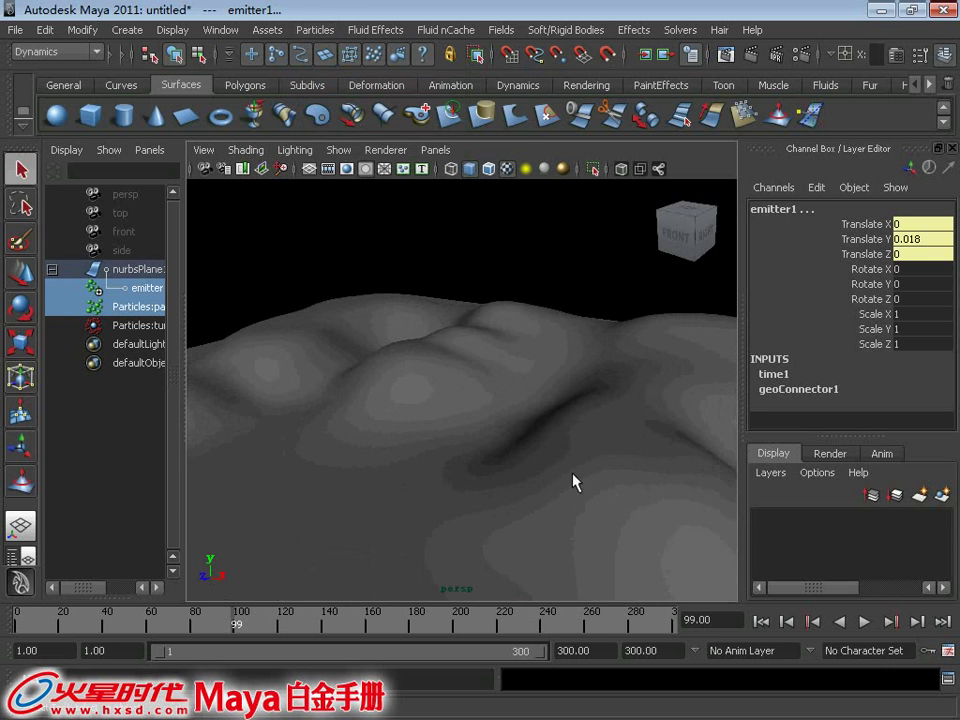
pyautogui.click(760, 622)
pyautogui.click(865, 622)
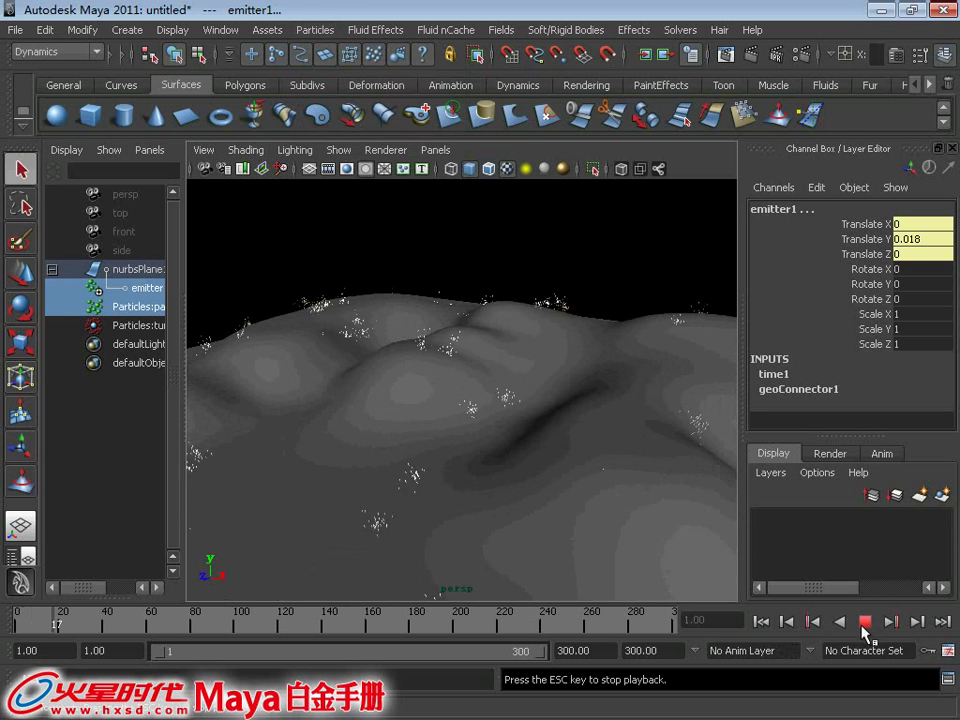
pyautogui.moveTo(630, 501)
pyautogui.keyDown('alt'); pyautogui.mouseDown(button='right')
pyautogui.moveTo(486, 416)
pyautogui.moveTo(521, 476)
pyautogui.moveTo(588, 490)
pyautogui.mouseUp(button='right'); pyautogui.keyUp('alt')
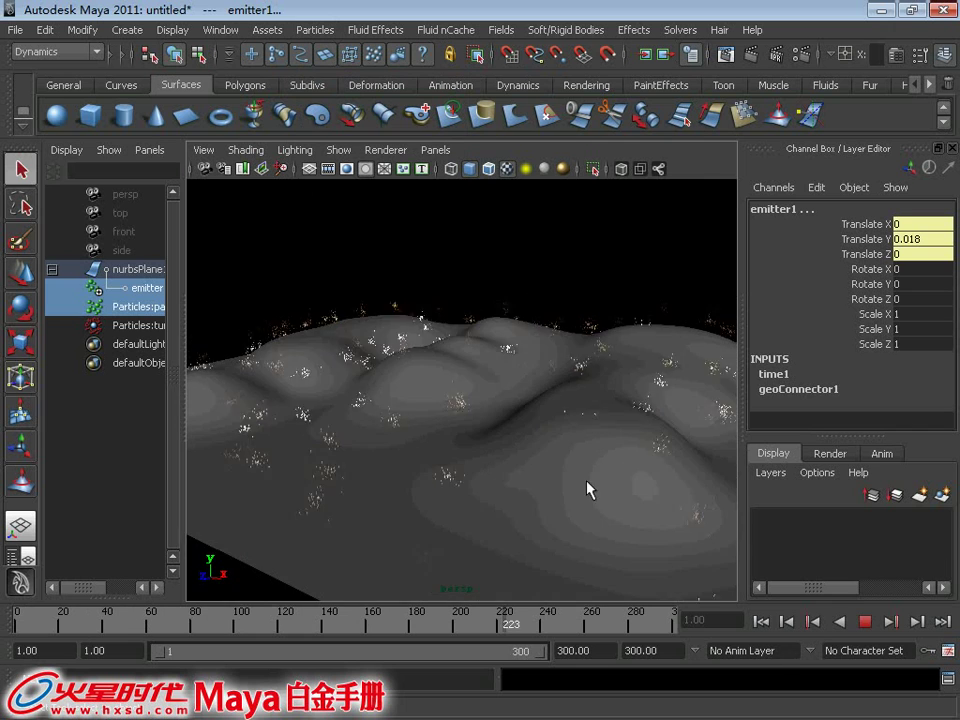
pyautogui.keyDown('alt'); pyautogui.moveTo(588, 490); pyautogui.dragTo(364, 425); pyautogui.keyUp('alt')
pyautogui.press('Escape')
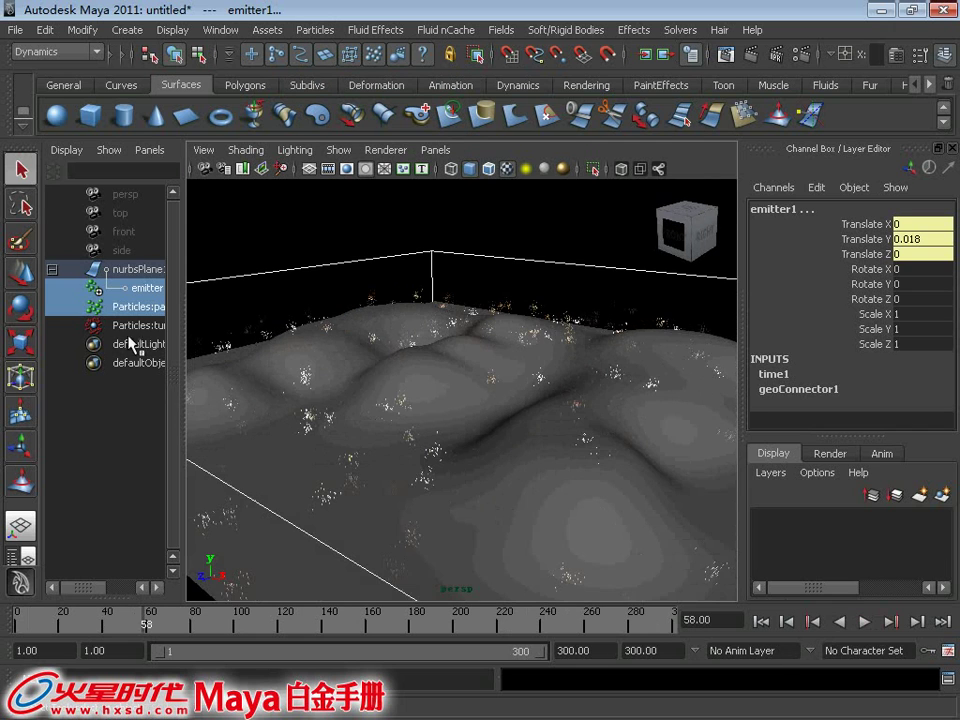
# Step: Switch to a single perspective view and select the wavy NURBS surface
pyautogui.click(20, 525)
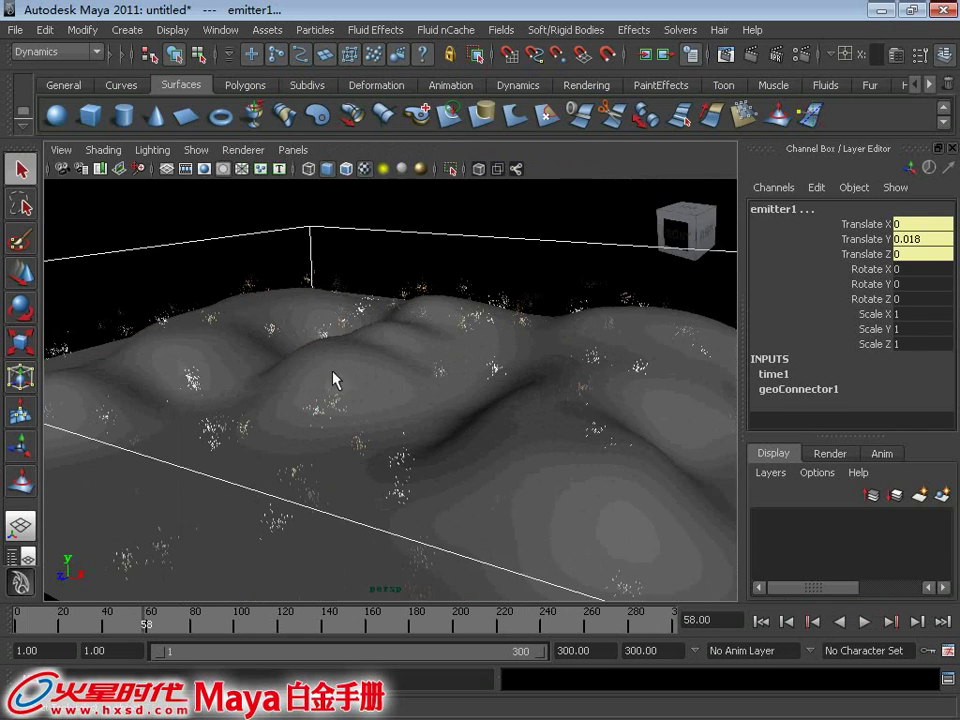
pyautogui.click(425, 374)
pyautogui.moveTo(425, 374)
pyautogui.keyDown('alt'); pyautogui.mouseDown()
pyautogui.moveTo(448, 364)
pyautogui.moveTo(426, 364)
pyautogui.moveTo(390, 408)
pyautogui.mouseUp(); pyautogui.keyUp('alt')
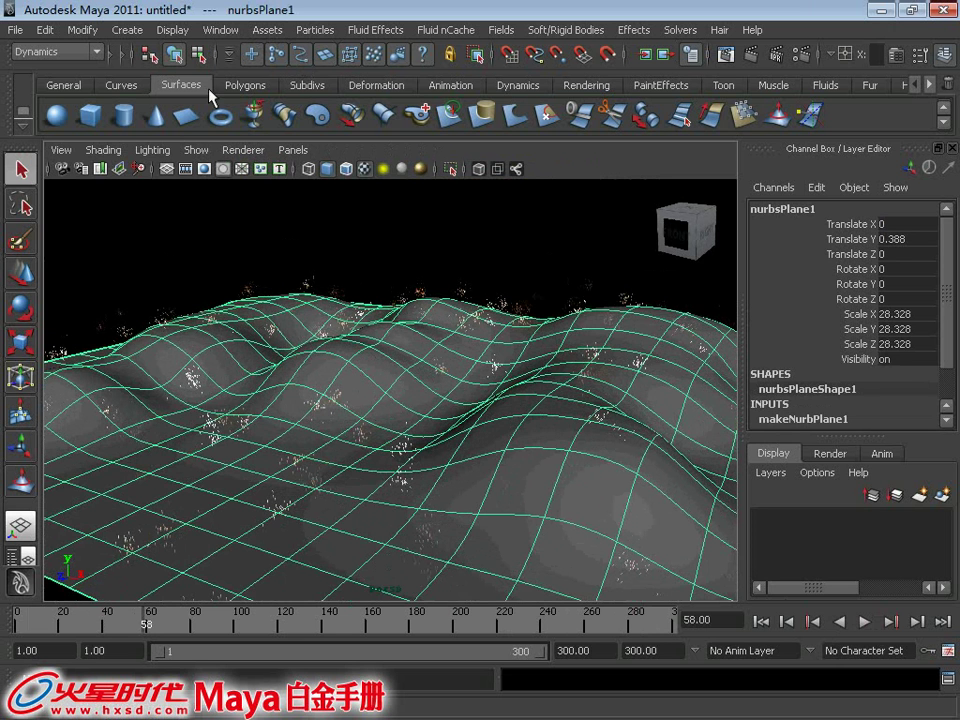
# Step: Switch to the Rendering menu set
pyautogui.click(60, 52)
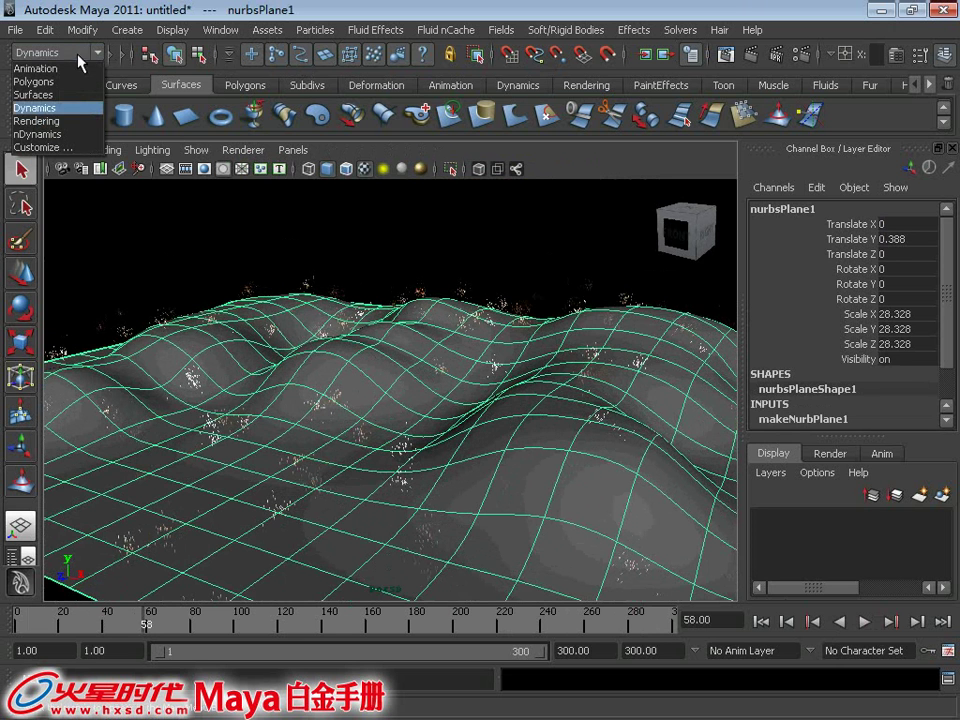
pyautogui.click(73, 122)
pyautogui.click(410, 30)
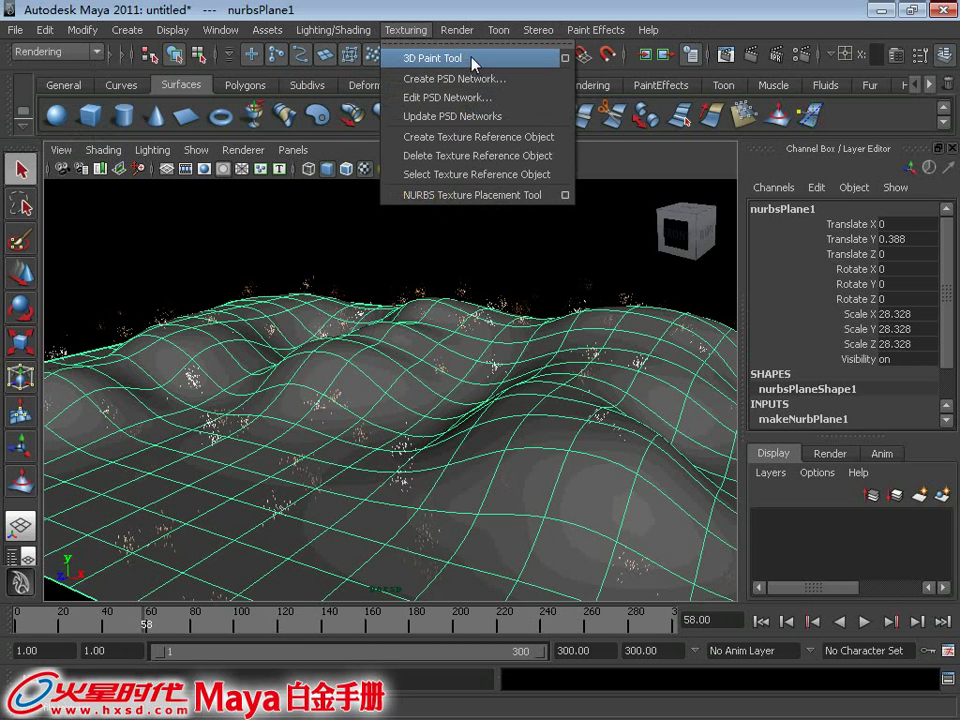
# Step: Turn on Enable Texture Rate and Emit From Dark in emitter1's attributes
pyautogui.click(28, 556)
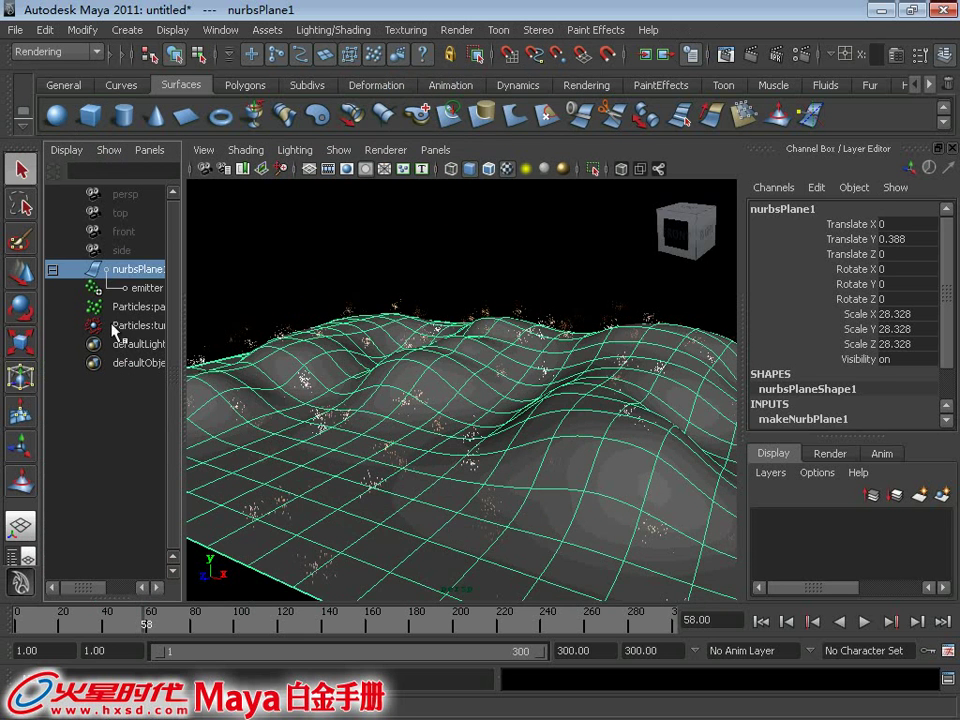
pyautogui.click(130, 287)
pyautogui.hotkey('ctrl', 'a')
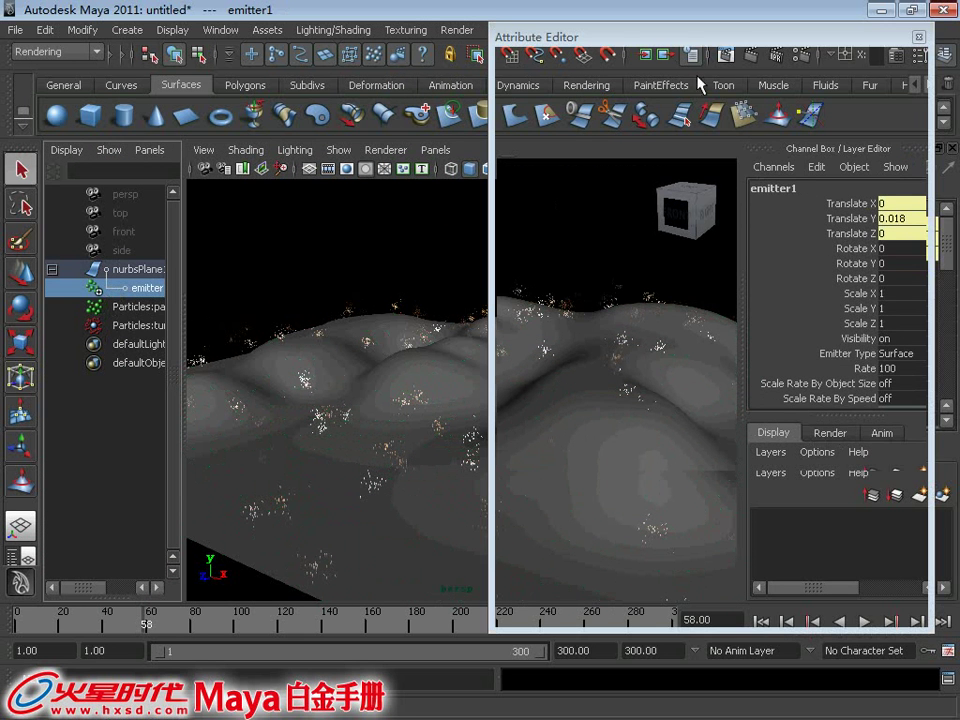
pyautogui.moveTo(541, 32); pyautogui.dragTo(474, 32)
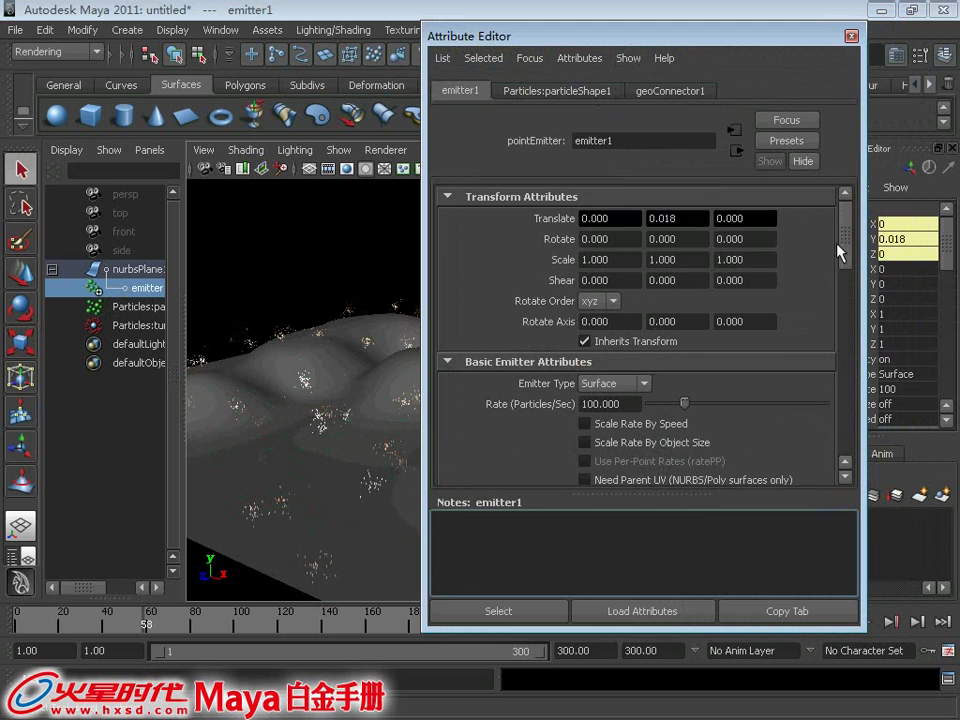
pyautogui.moveTo(838, 243); pyautogui.dragTo(846, 493)
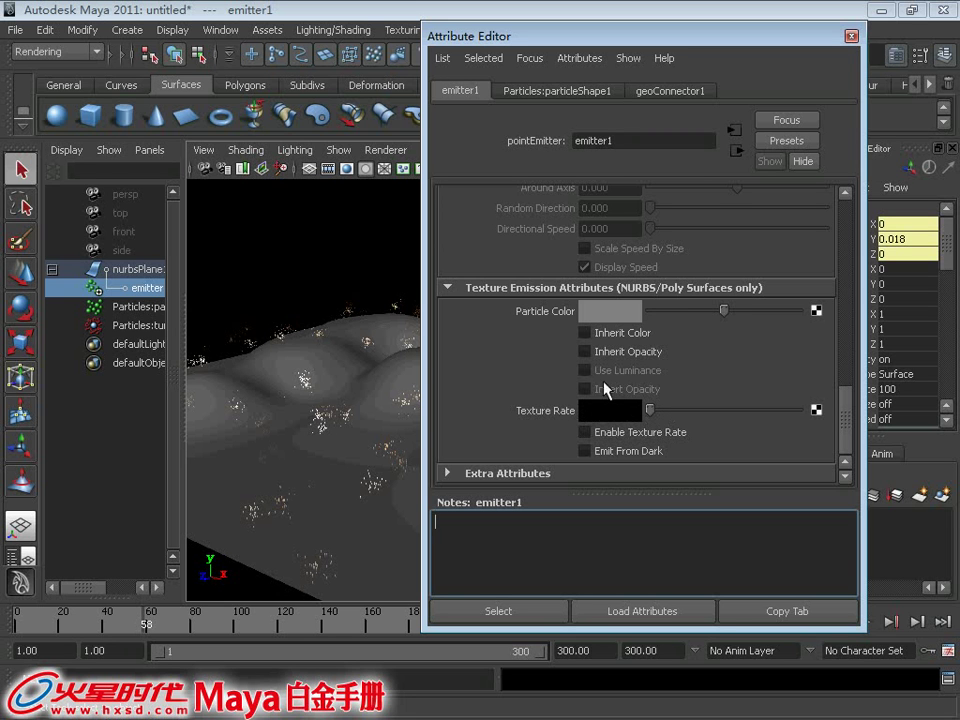
pyautogui.click(600, 433)
pyautogui.click(604, 449)
pyautogui.click(851, 38)
pyautogui.moveTo(450, 536)
pyautogui.keyDown('alt'); pyautogui.mouseDown()
pyautogui.moveTo(390, 456)
pyautogui.moveTo(370, 380)
pyautogui.mouseUp(); pyautogui.keyUp('alt')
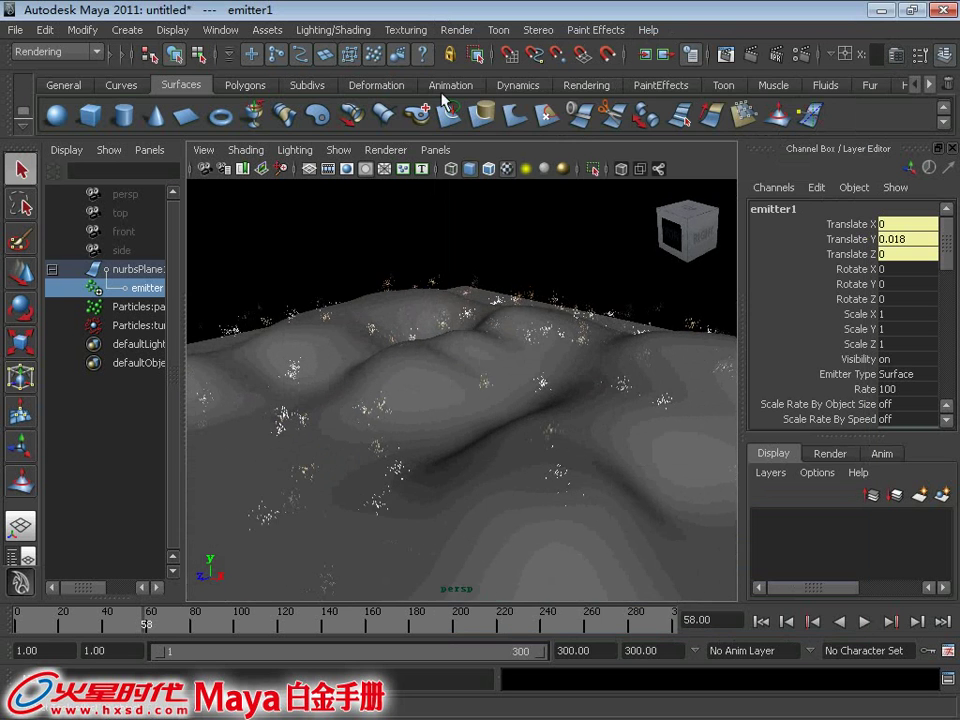
# Step: Hide Dynamics in the viewport's Show menu and select nurbsPlane1
pyautogui.click(405, 29)
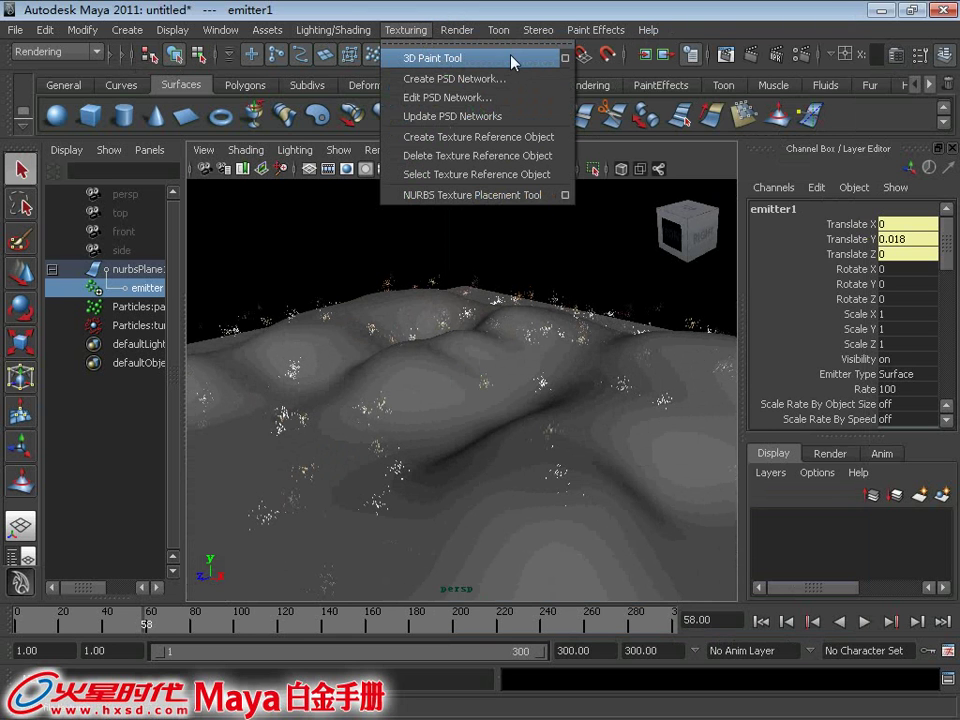
pyautogui.click(510, 446)
pyautogui.keyDown('alt'); pyautogui.moveTo(510, 446); pyautogui.dragTo(368, 349); pyautogui.keyUp('alt')
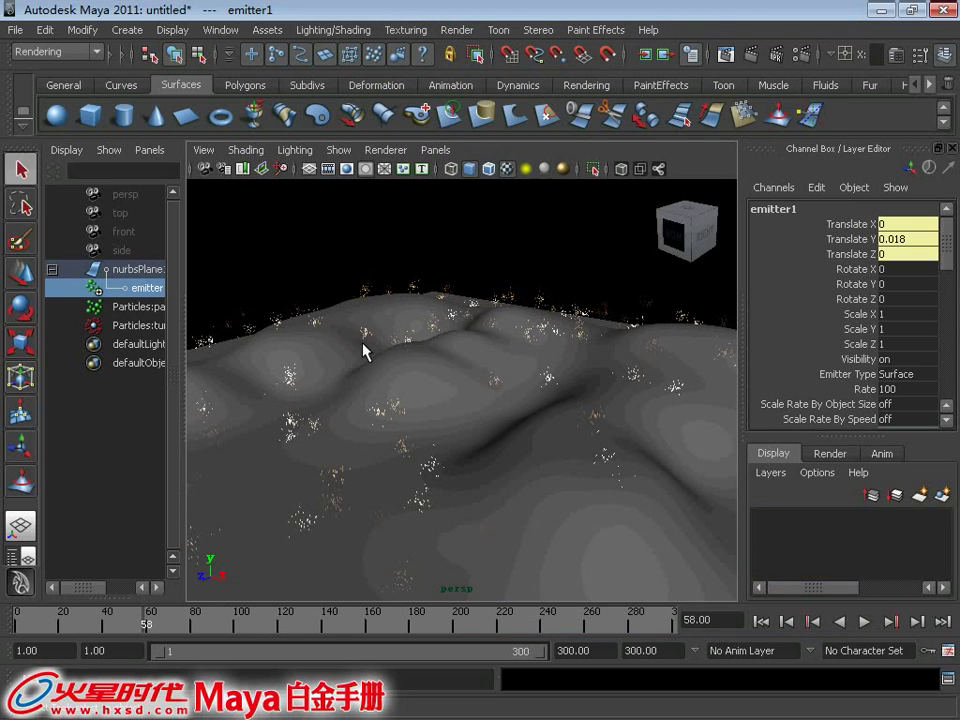
pyautogui.click(340, 152)
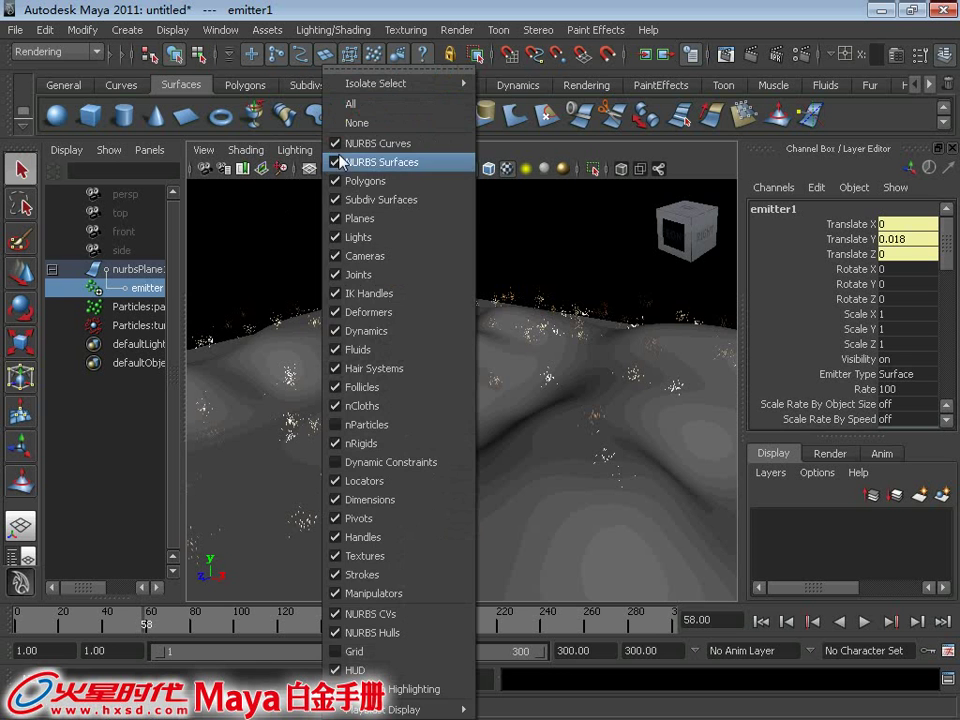
pyautogui.click(390, 341)
pyautogui.click(437, 375)
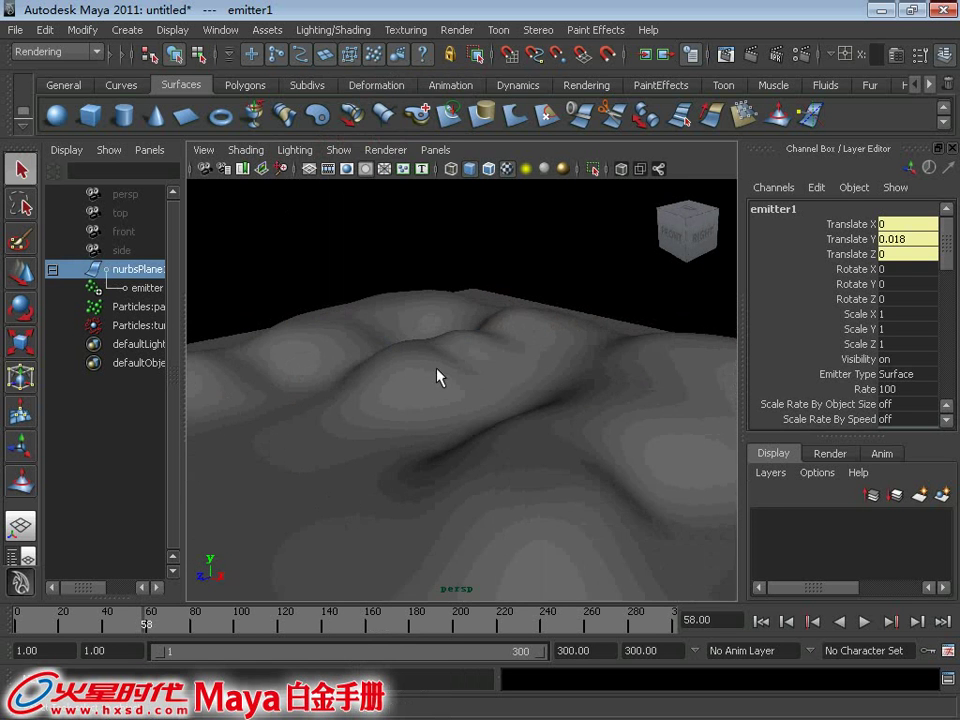
pyautogui.moveTo(532, 393)
pyautogui.keyDown('alt'); pyautogui.mouseDown()
pyautogui.moveTo(431, 396)
pyautogui.moveTo(452, 362)
pyautogui.mouseUp(); pyautogui.keyUp('alt')
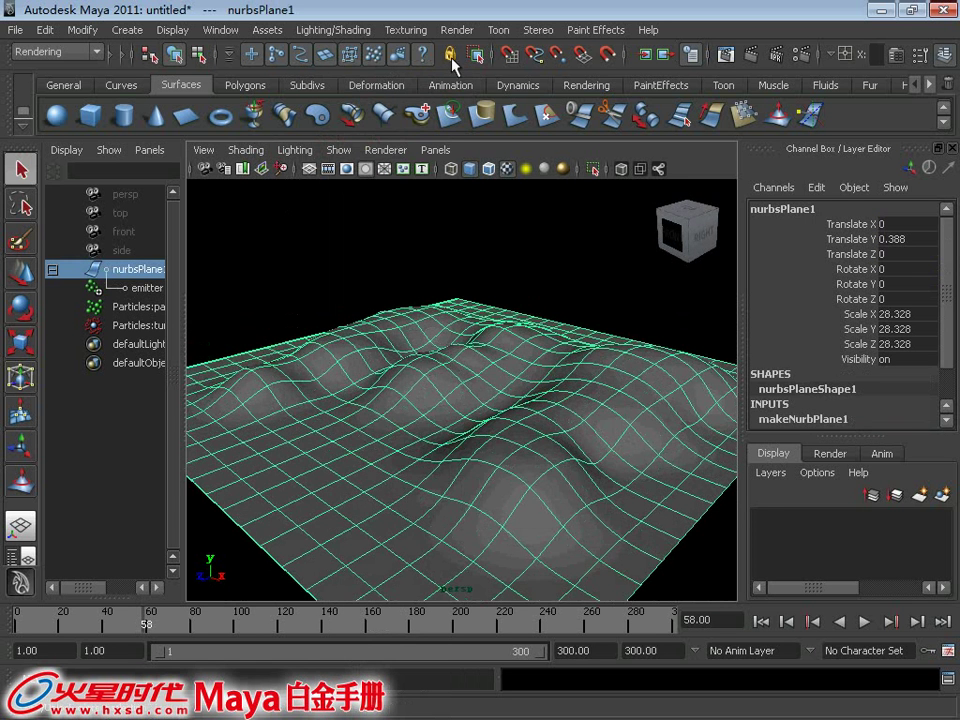
# Step: Activate the 3D Paint Tool and review its File Textures settings
pyautogui.click(405, 30)
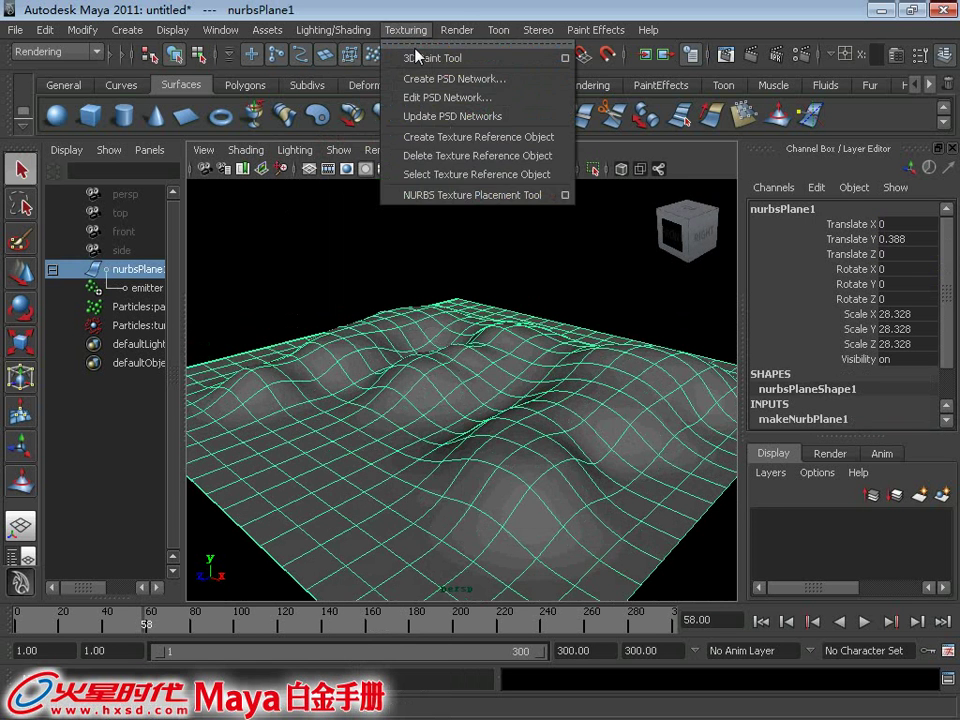
pyautogui.click(566, 59)
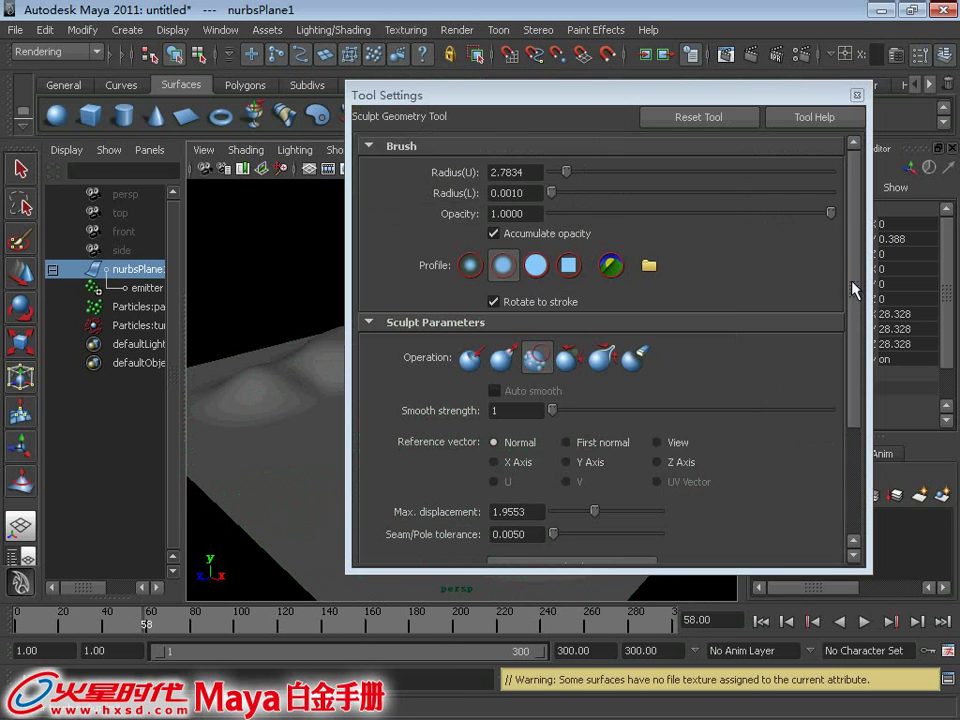
pyautogui.moveTo(855, 326)
pyautogui.mouseDown()
pyautogui.moveTo(857, 436)
pyautogui.moveTo(850, 418)
pyautogui.mouseUp()
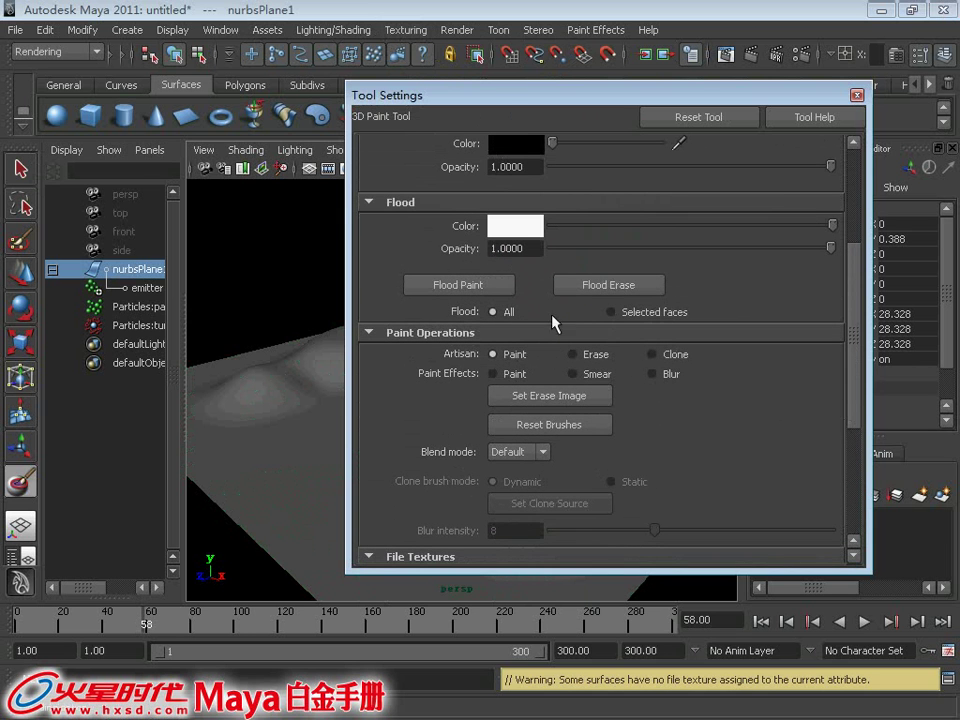
pyautogui.scroll(-2, 845, 366)
pyautogui.scroll(-2, 640, 420)
pyautogui.scroll(-2, 606, 450)
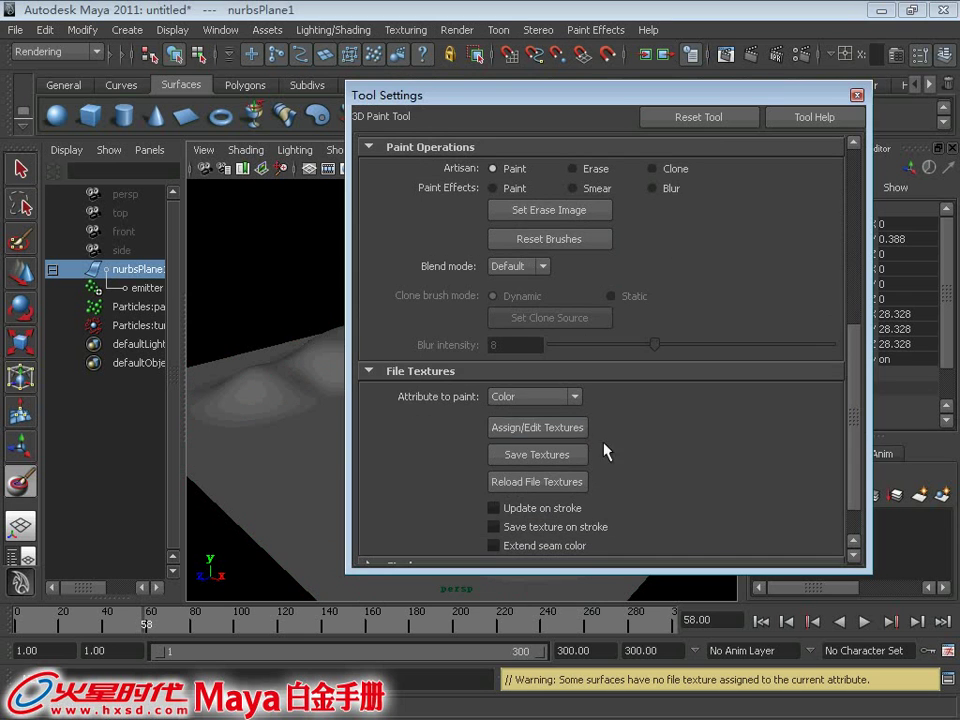
# Step: Close the tool settings and bring up Save Scene As
pyautogui.click(857, 95)
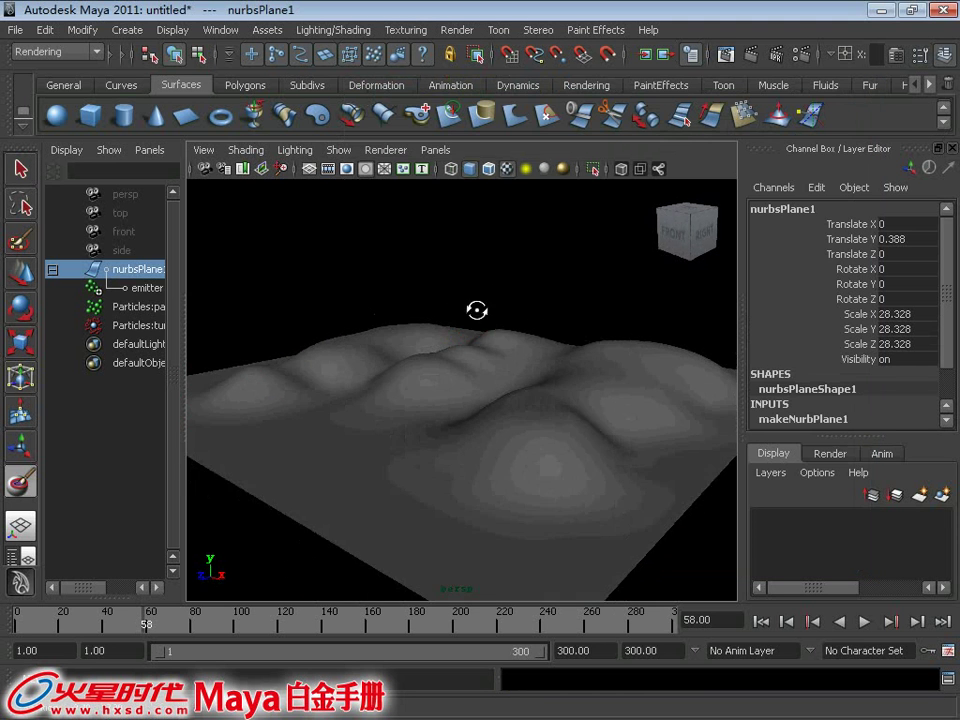
pyautogui.keyDown('alt'); pyautogui.moveTo(513, 360); pyautogui.dragTo(498, 368); pyautogui.keyUp('alt')
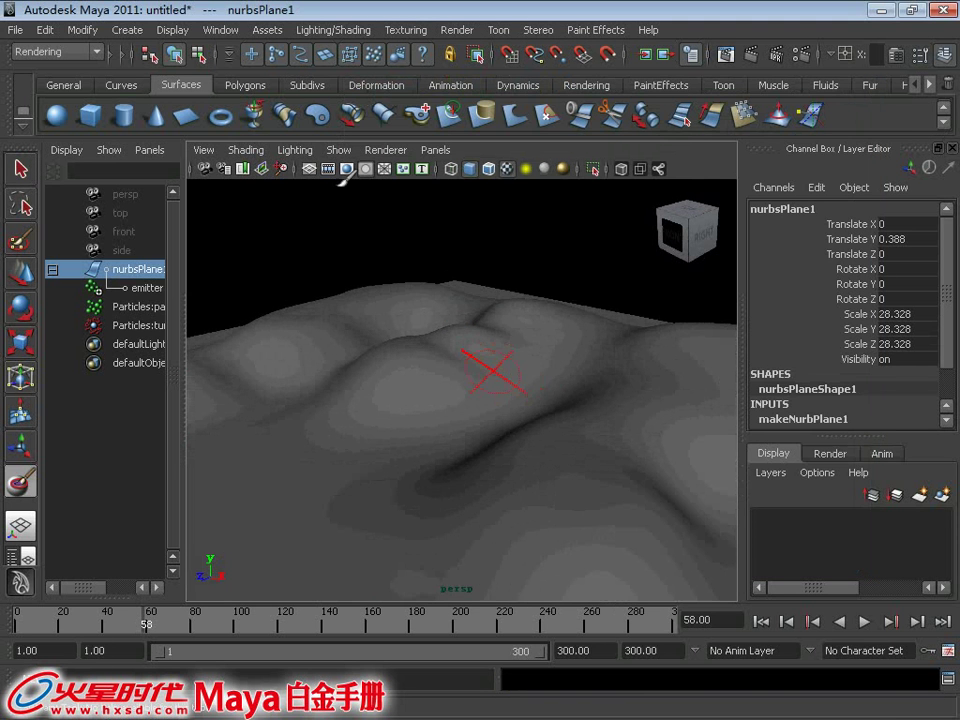
pyautogui.hotkey('ctrl', 'shift', 's')
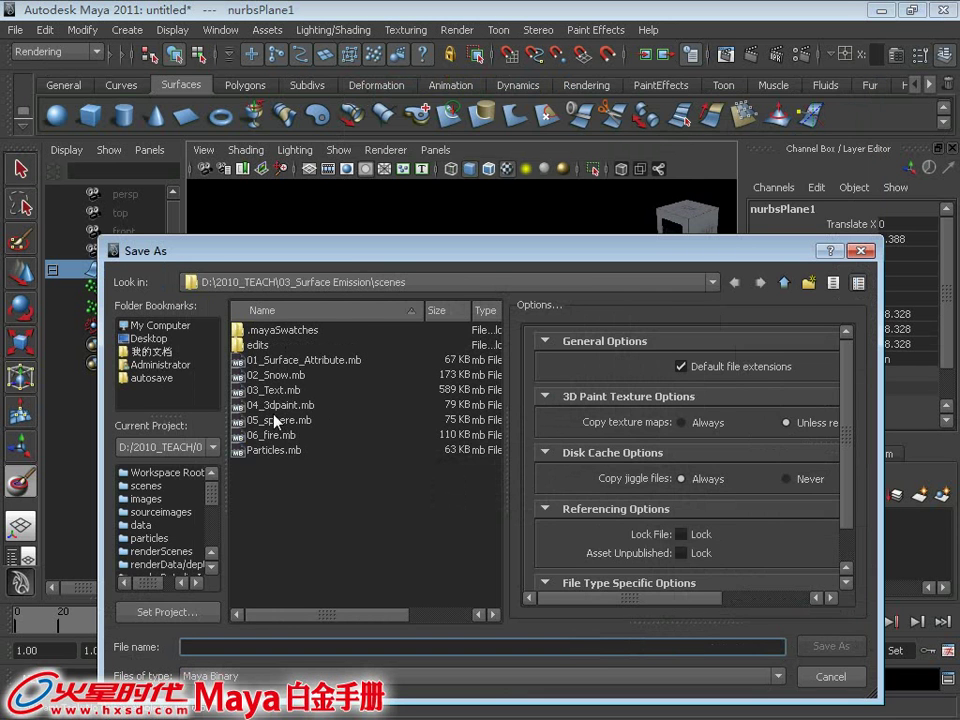
# Step: Save the scene over the existing 04_3dpaint.mb, confirming the replacement
pyautogui.click(274, 405)
pyautogui.moveTo(362, 245); pyautogui.dragTo(360, 139)
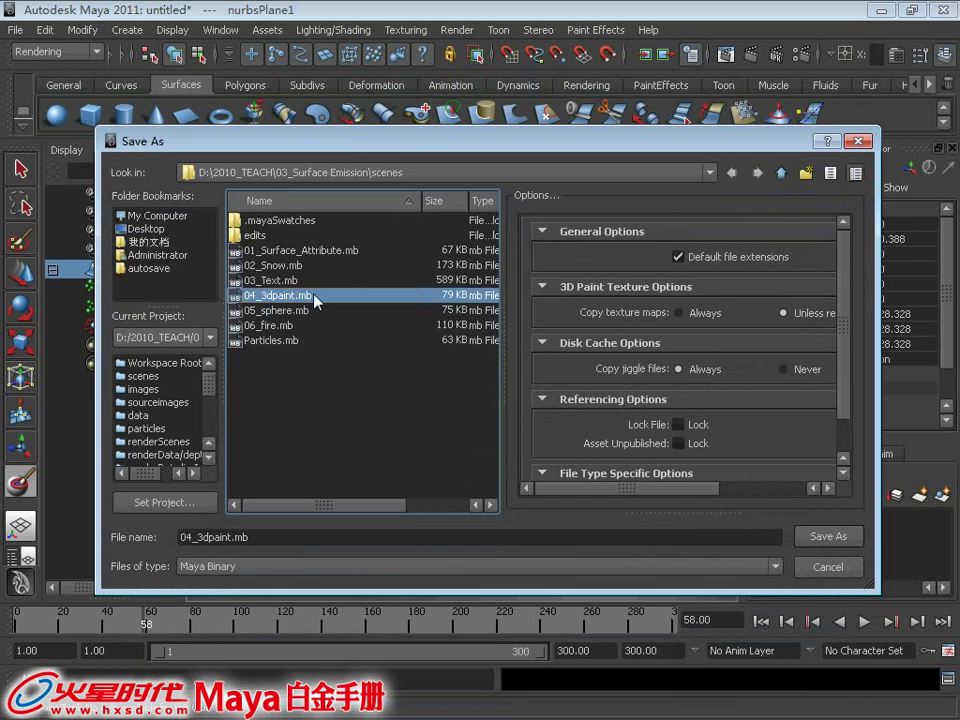
pyautogui.click(840, 547)
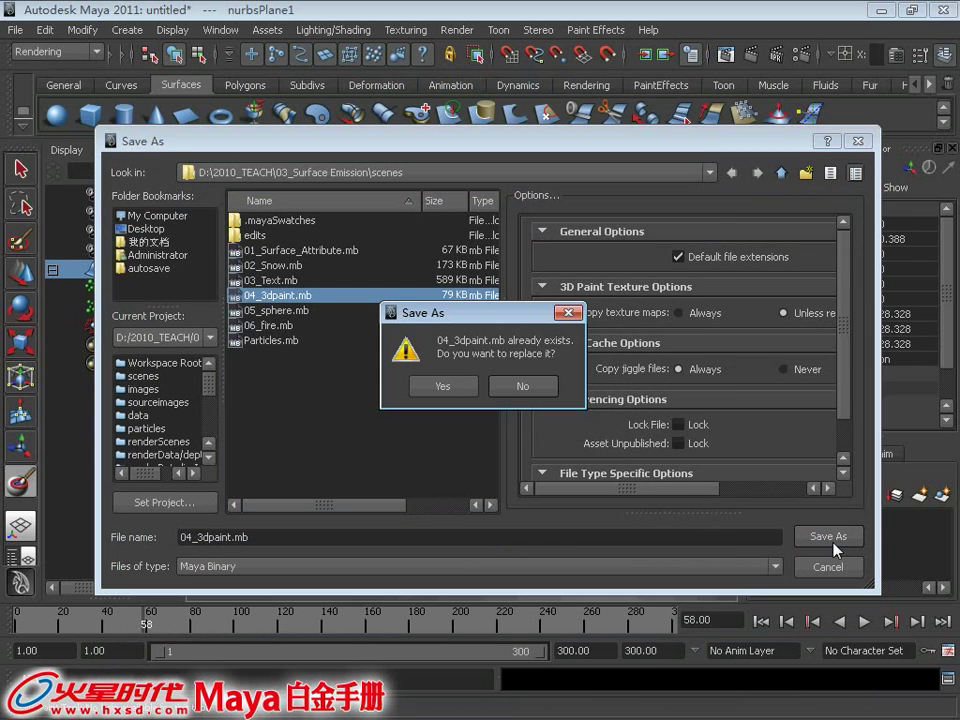
pyautogui.click(447, 385)
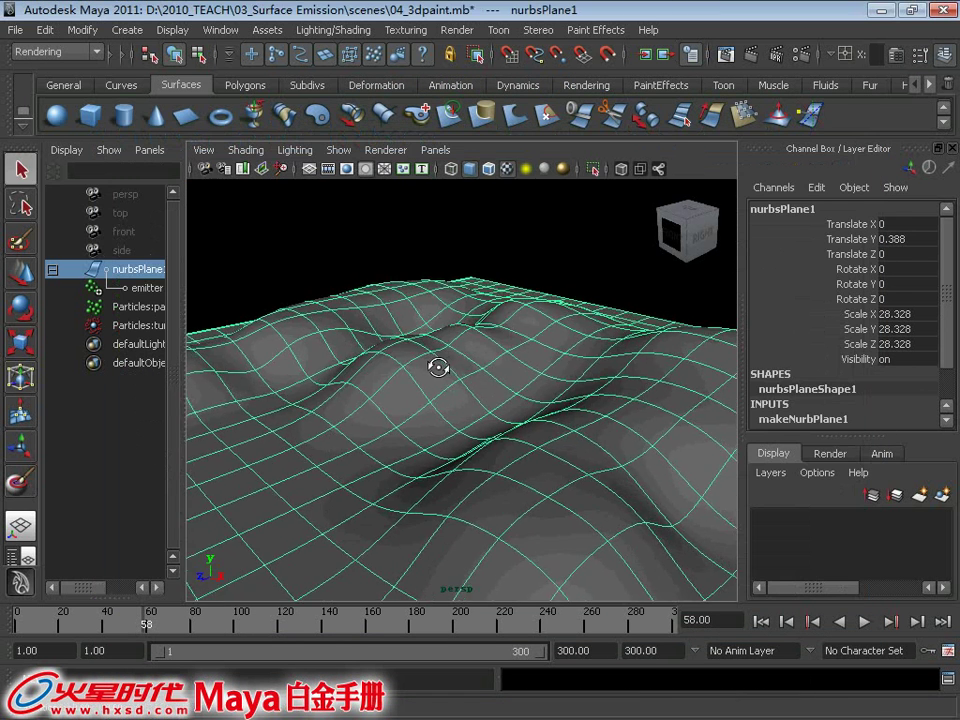
pyautogui.click(405, 30)
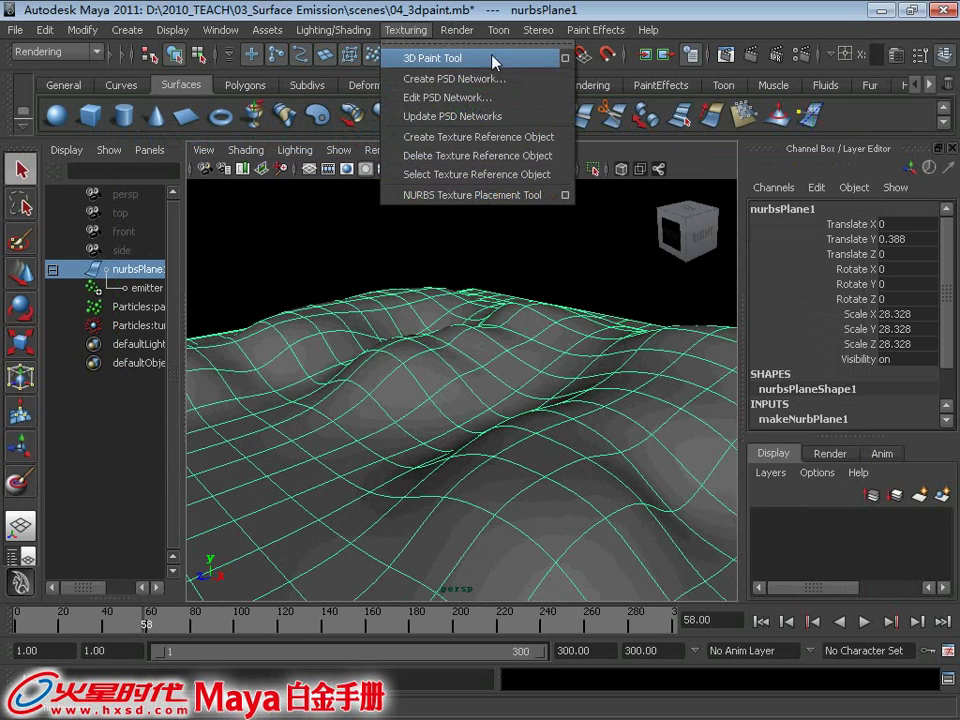
pyautogui.click(566, 59)
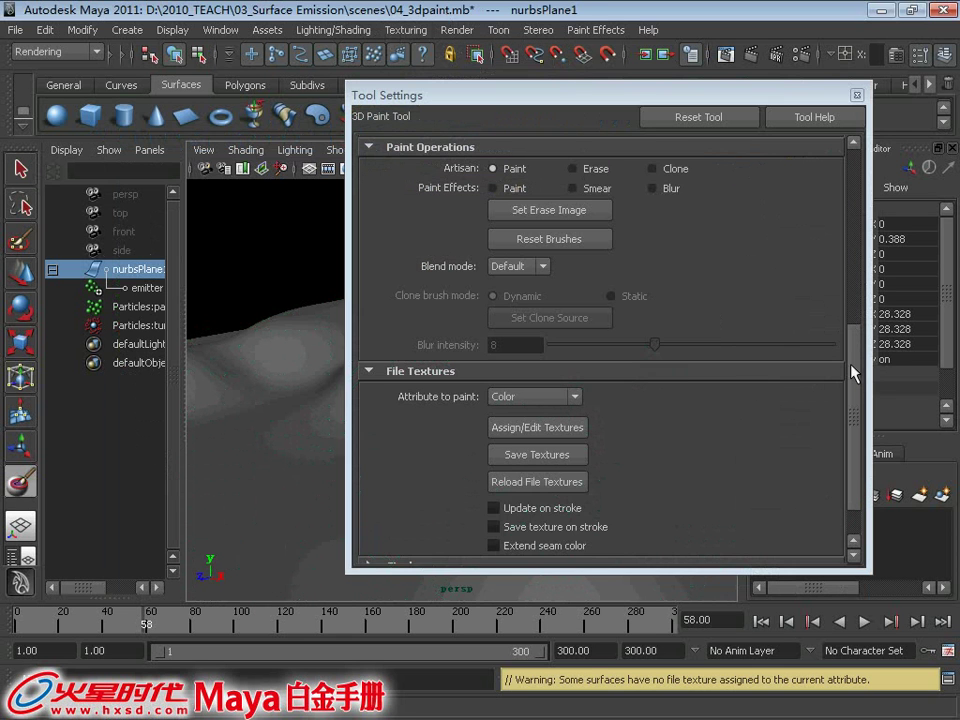
pyautogui.moveTo(851, 368); pyautogui.dragTo(851, 400)
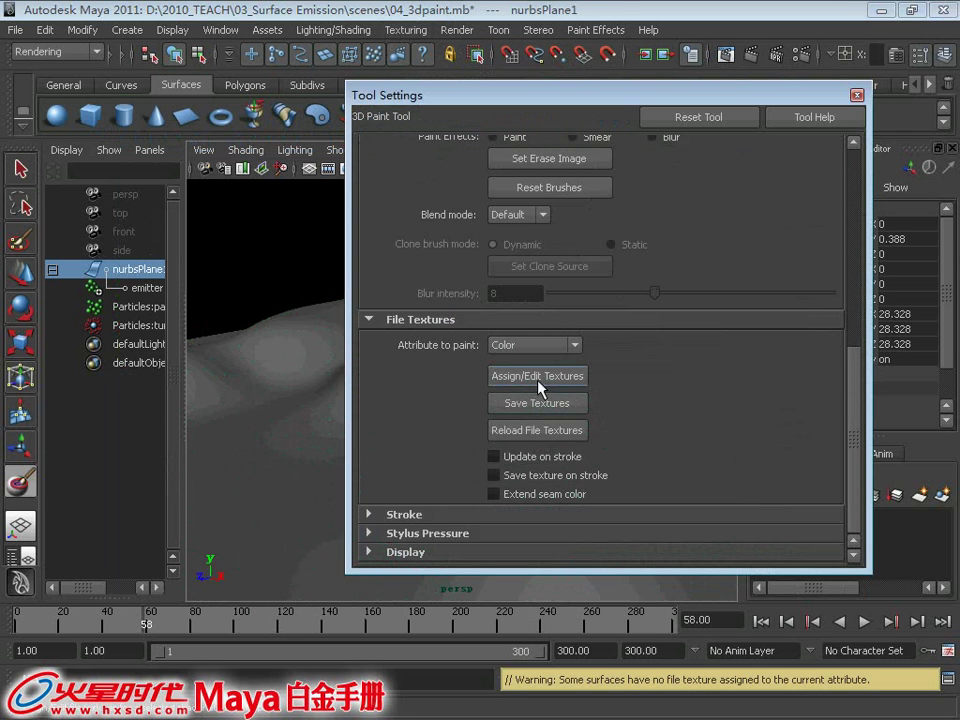
pyautogui.moveTo(862, 415)
pyautogui.mouseDown()
pyautogui.moveTo(853, 261)
pyautogui.moveTo(862, 405)
pyautogui.mouseUp()
pyautogui.scroll(-1, 862, 405)
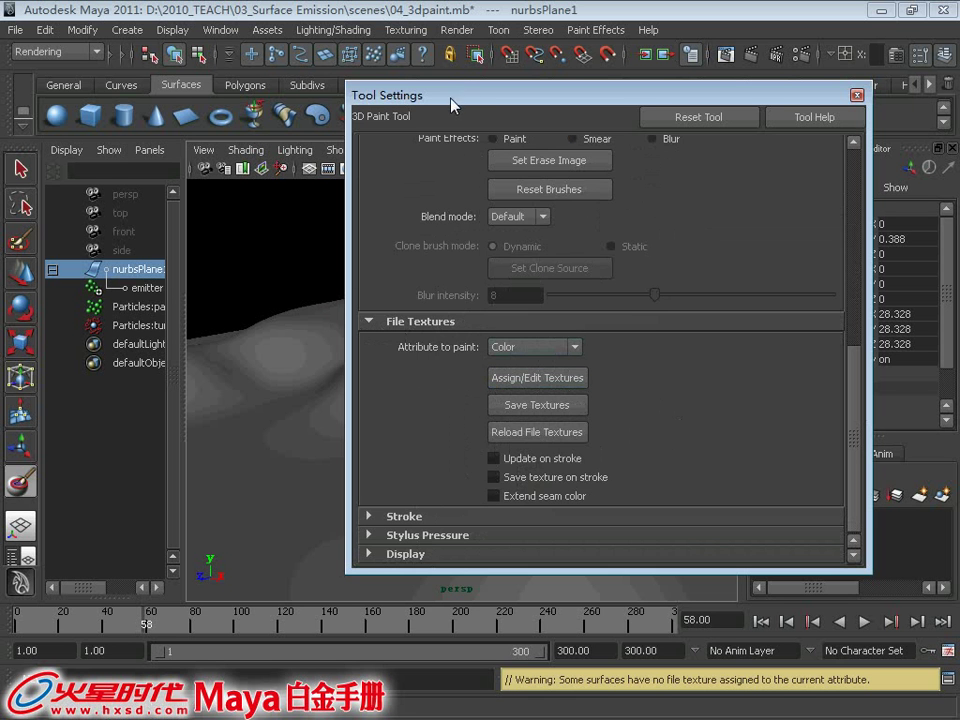
pyautogui.moveTo(452, 104); pyautogui.dragTo(422, 108)
pyautogui.click(826, 99)
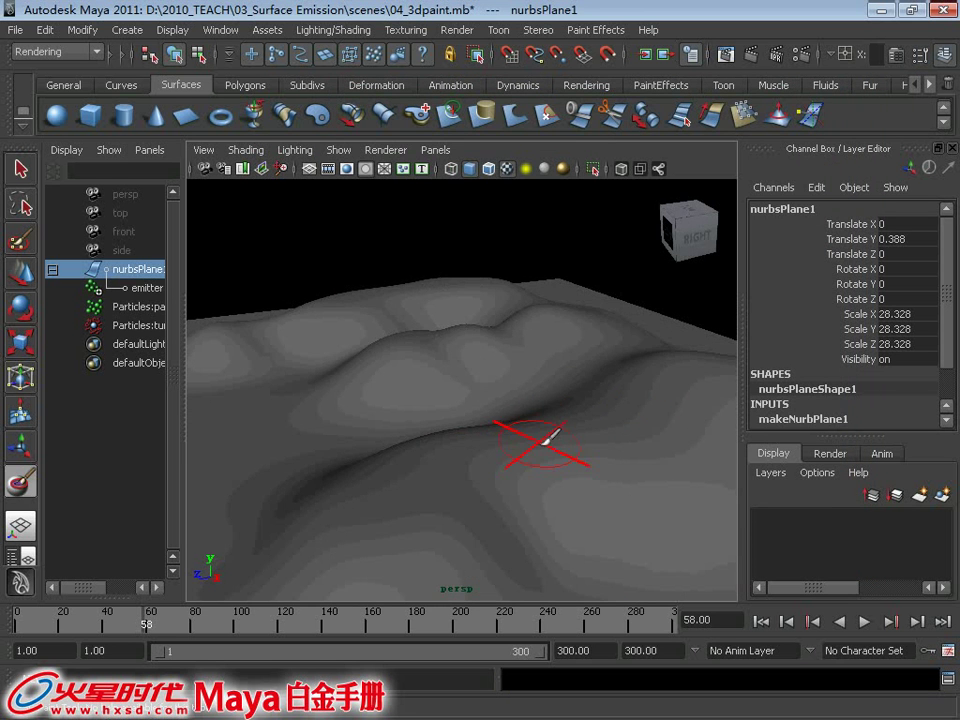
pyautogui.press('q')
pyautogui.keyDown('alt'); pyautogui.moveTo(522, 392); pyautogui.dragTo(531, 398); pyautogui.keyUp('alt')
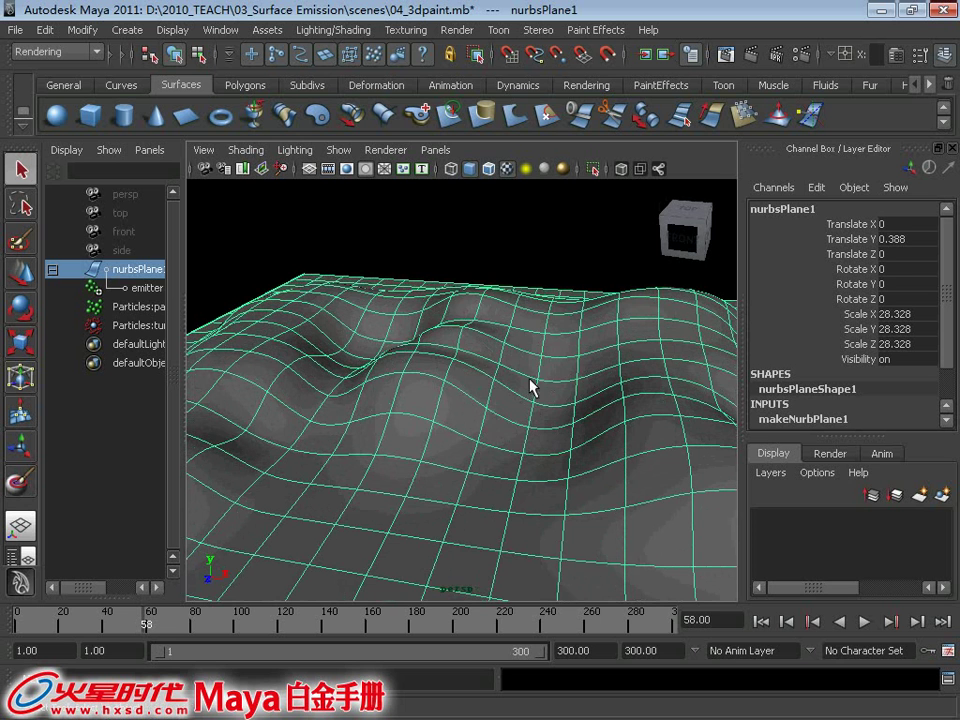
pyautogui.moveTo(487, 334); pyautogui.dragTo(535, 582, button='right')
# Step: Assign a new Lambert material (lambert2) to the surface
pyautogui.click(282, 208)
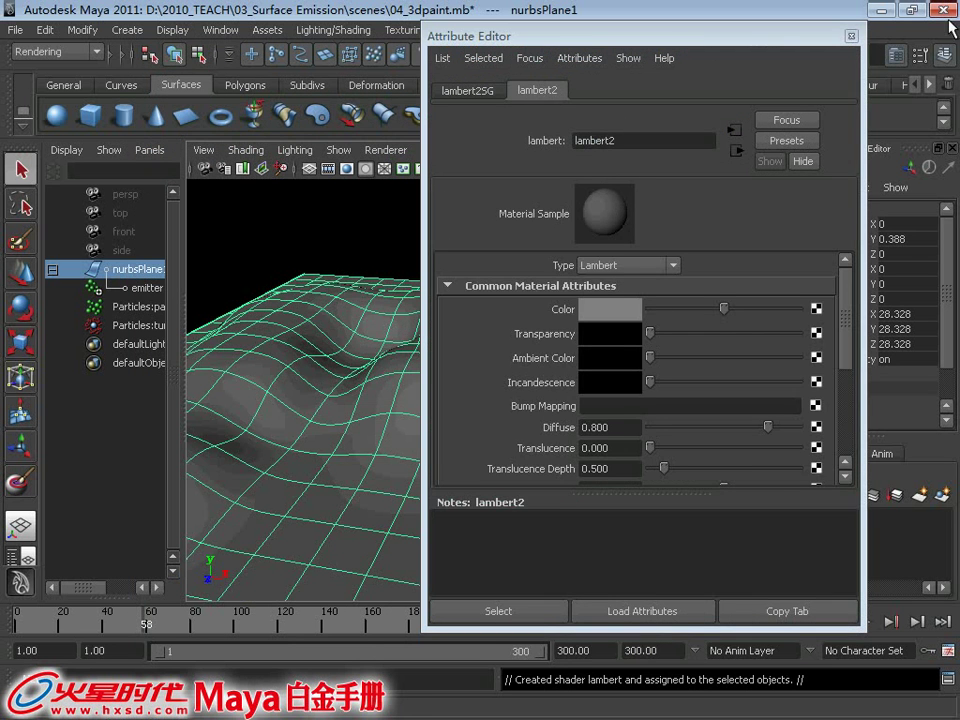
pyautogui.click(851, 36)
pyautogui.click(405, 30)
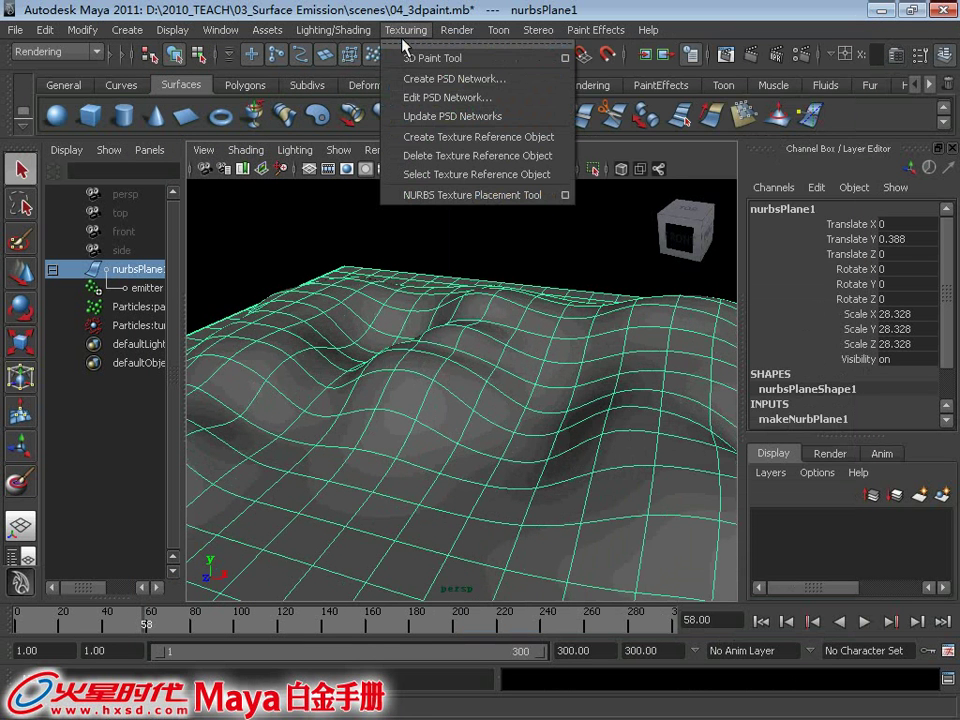
pyautogui.click(566, 59)
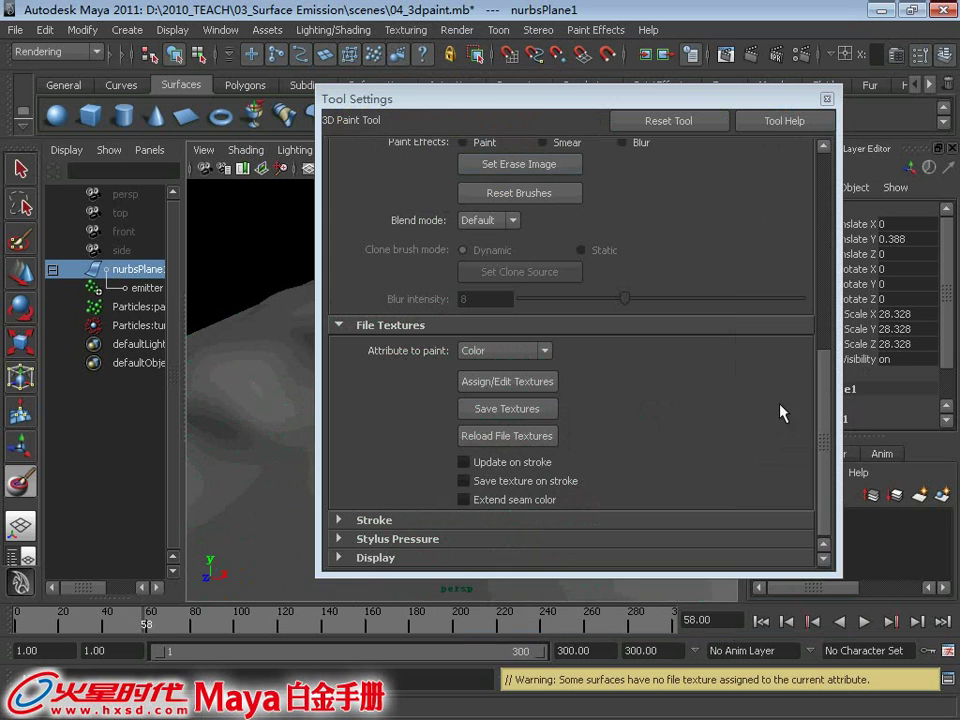
# Step: In the 3D Paint Tool settings, leave only File Textures expanded and assign a texture
pyautogui.click(355, 325)
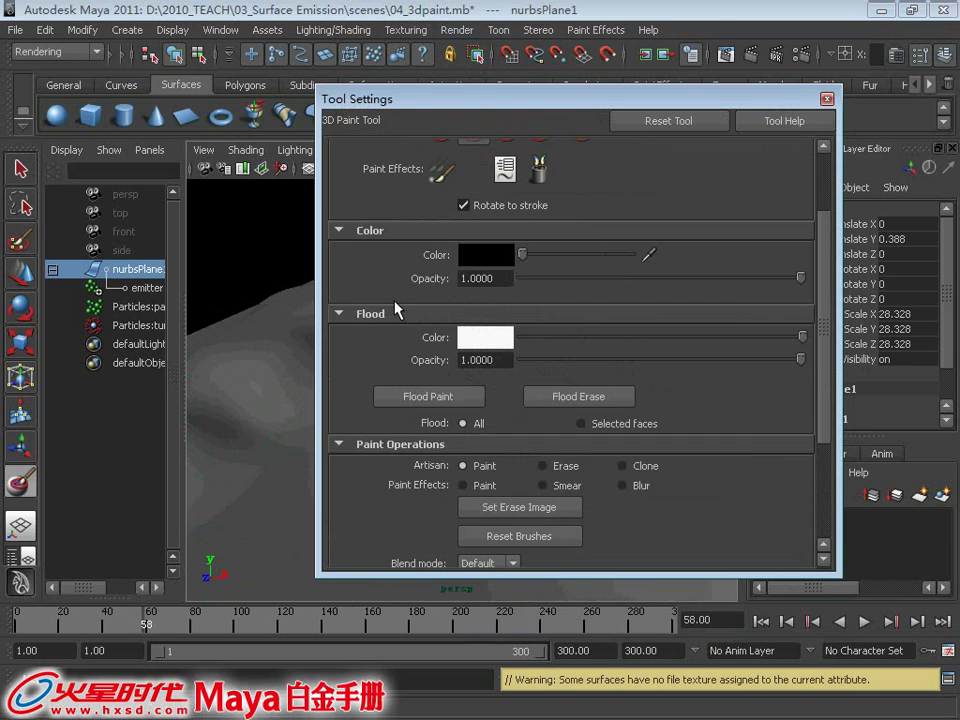
pyautogui.click(355, 313)
pyautogui.click(334, 231)
pyautogui.click(340, 274)
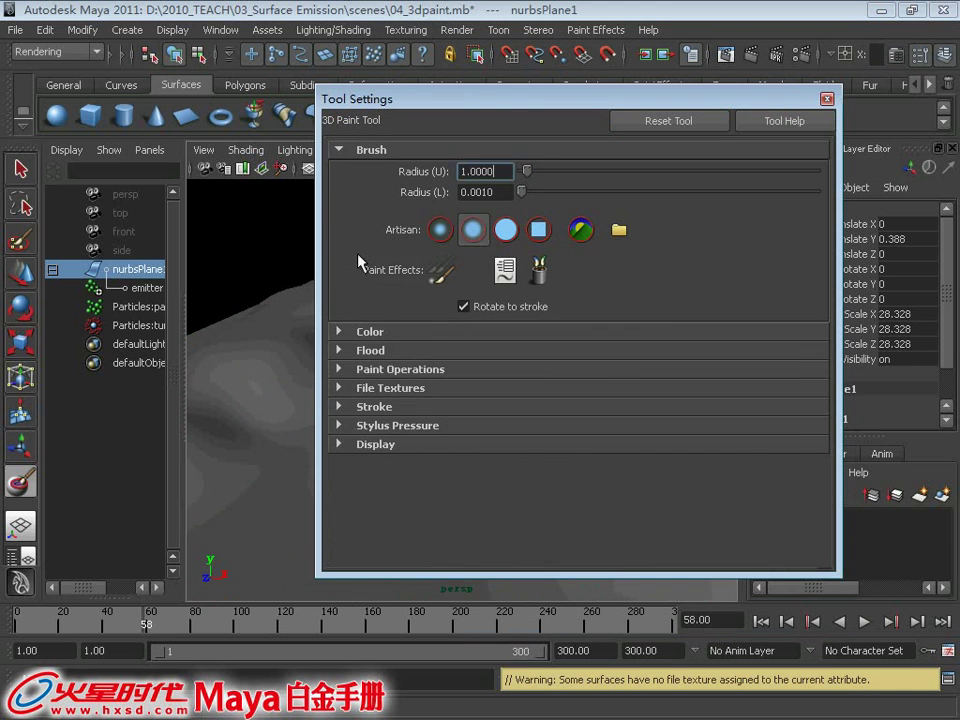
pyautogui.click(350, 150)
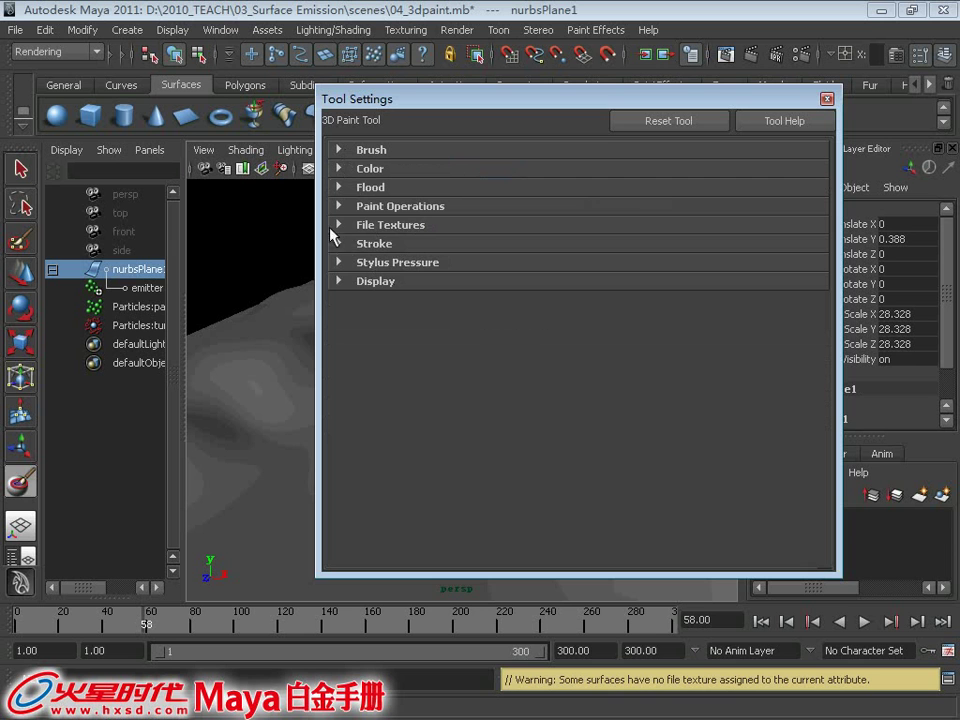
pyautogui.click(422, 230)
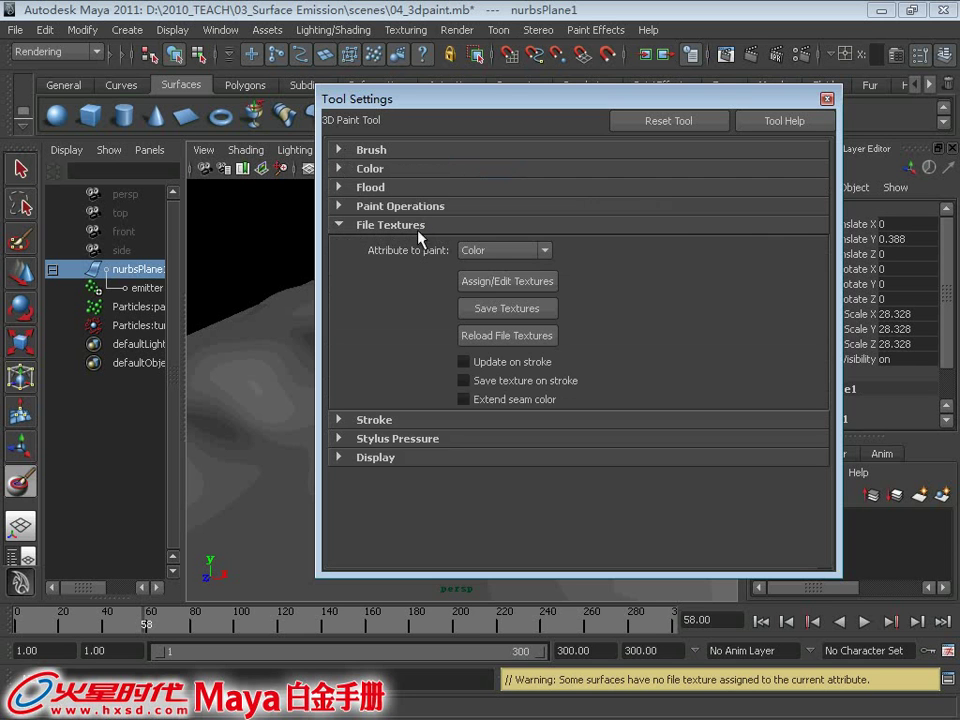
pyautogui.click(549, 283)
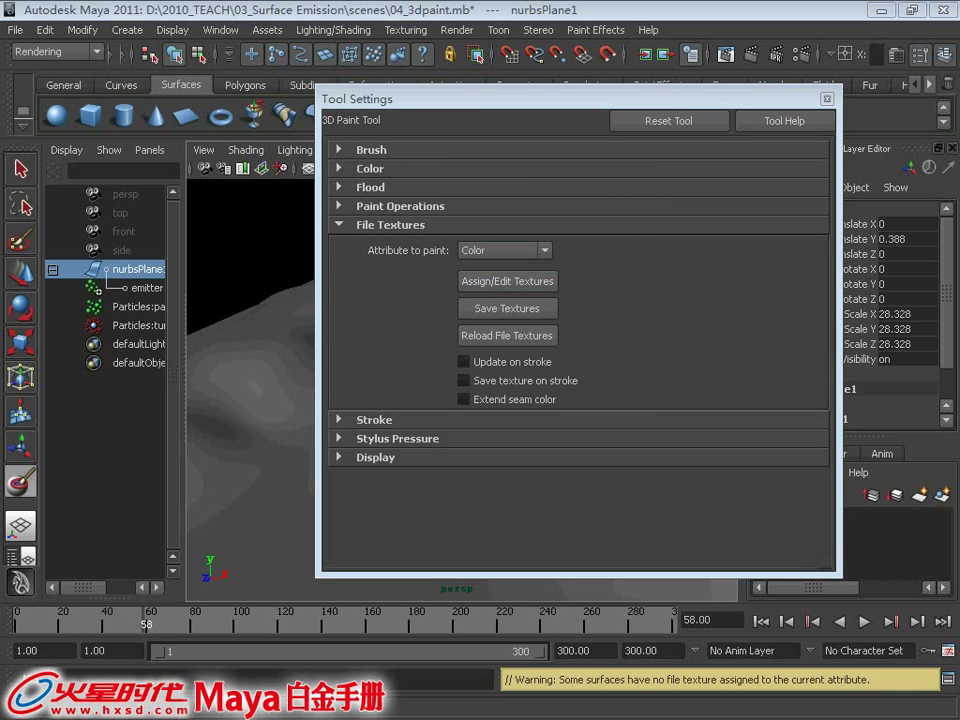
# Step: Set the file texture Size X to 512 and the image format to Targa (tga)
pyautogui.moveTo(146, 193); pyautogui.dragTo(657, 178)
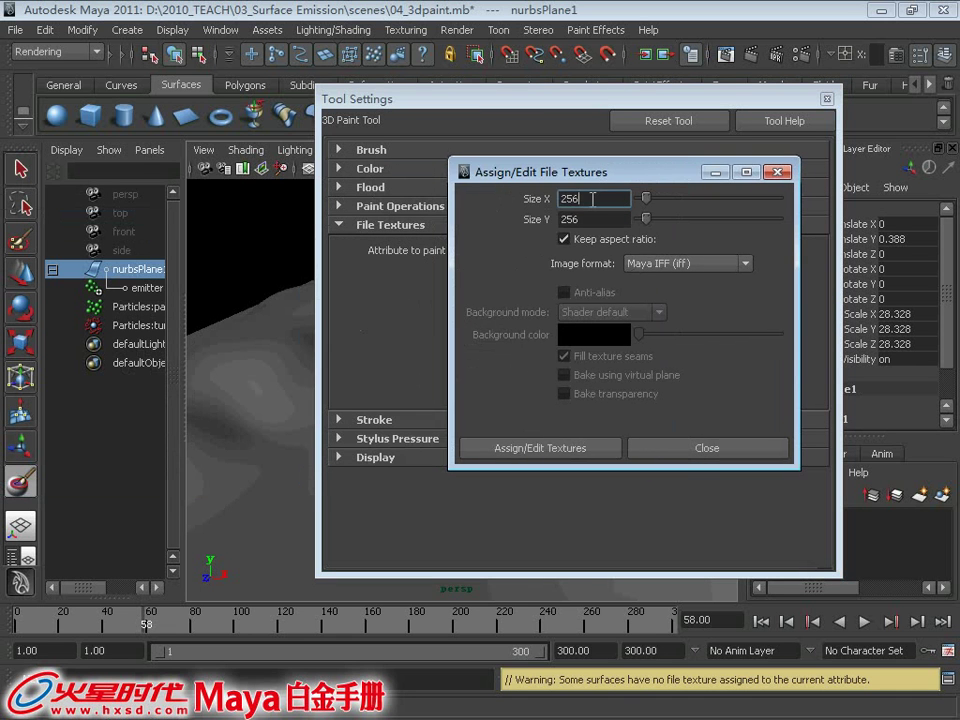
pyautogui.doubleClick(580, 199)
pyautogui.write('512')
pyautogui.press('Tab')
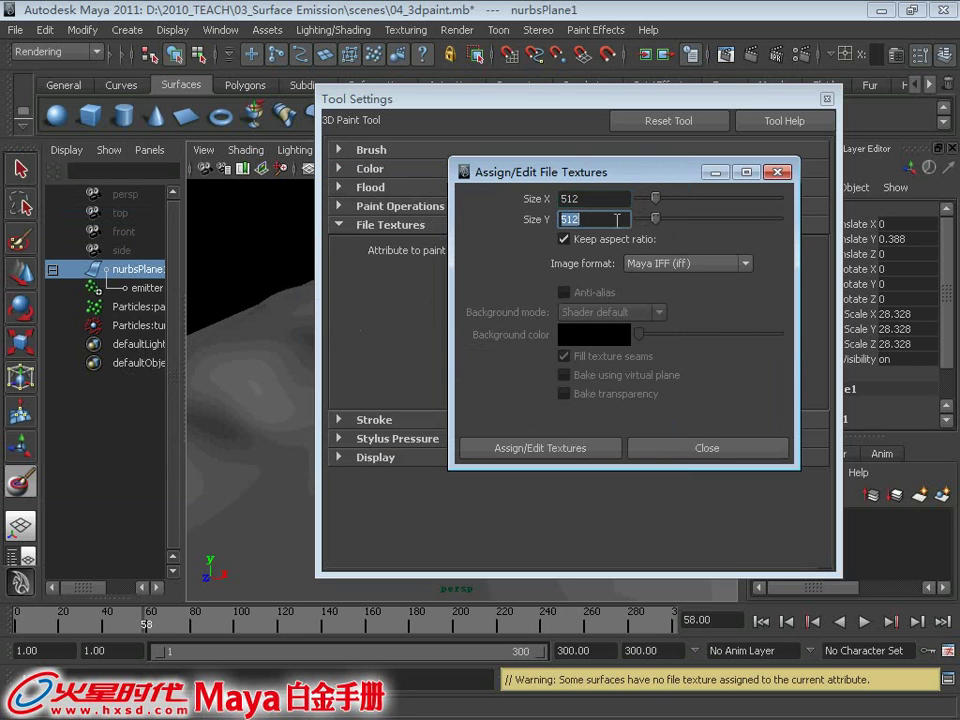
pyautogui.click(670, 262)
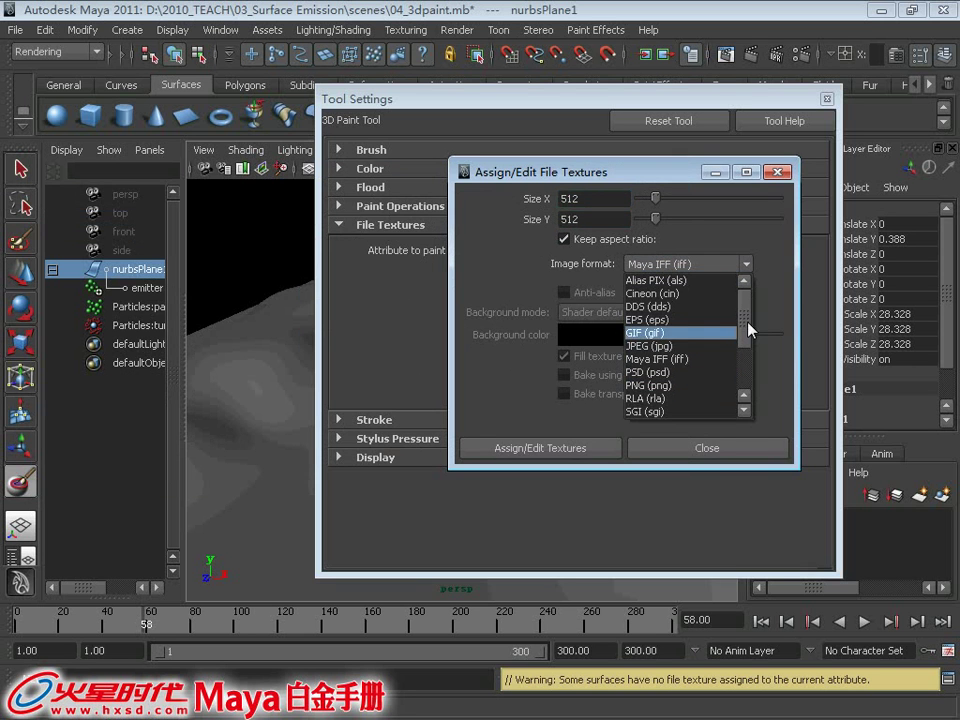
pyautogui.moveTo(748, 328); pyautogui.dragTo(747, 357)
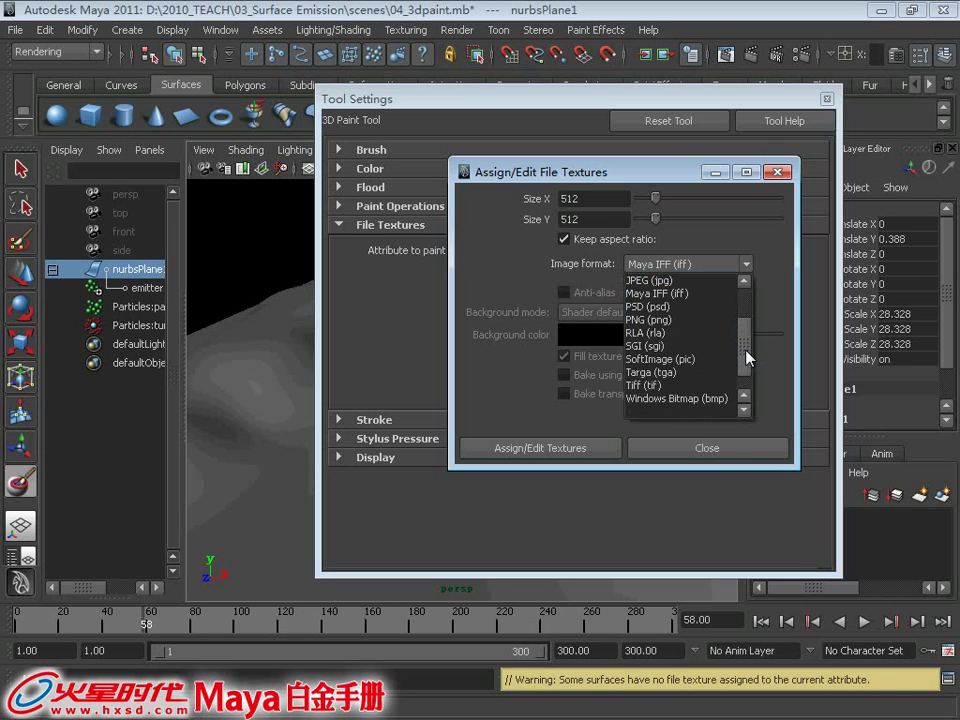
pyautogui.click(684, 371)
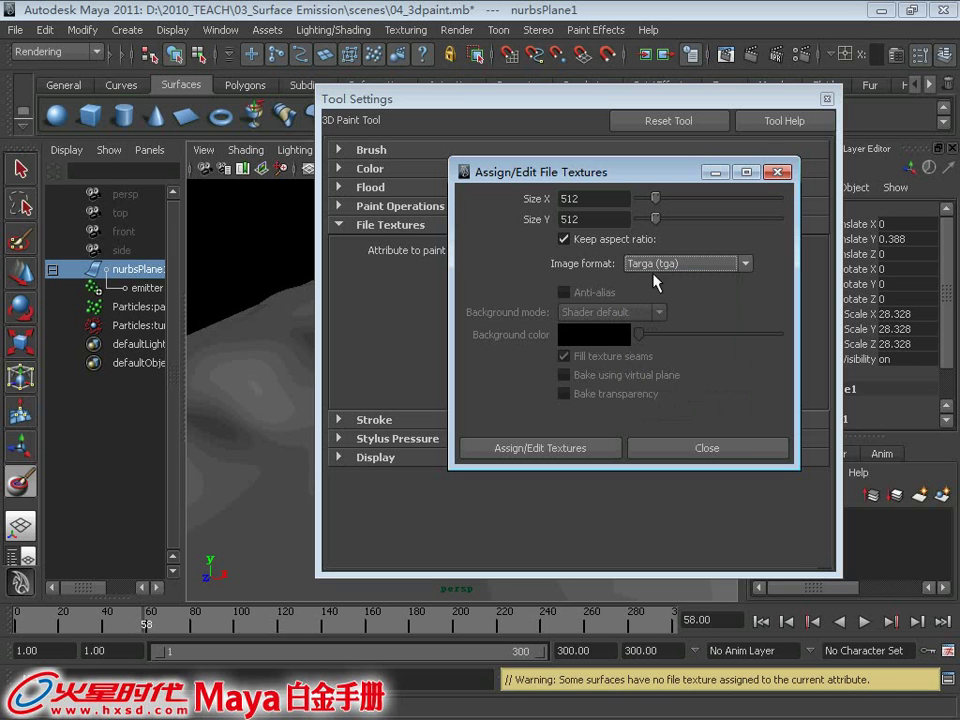
# Step: Assign the 512 Targa texture, close the tool settings, and paint a black stroke across the ridge
pyautogui.moveTo(640, 170); pyautogui.dragTo(648, 151)
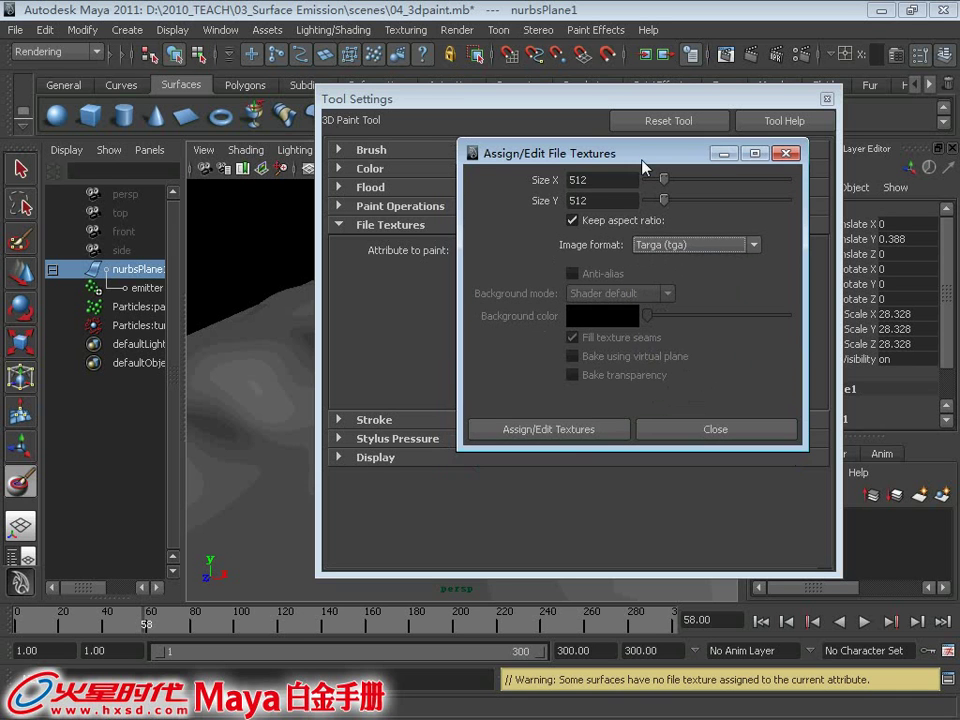
pyautogui.click(548, 430)
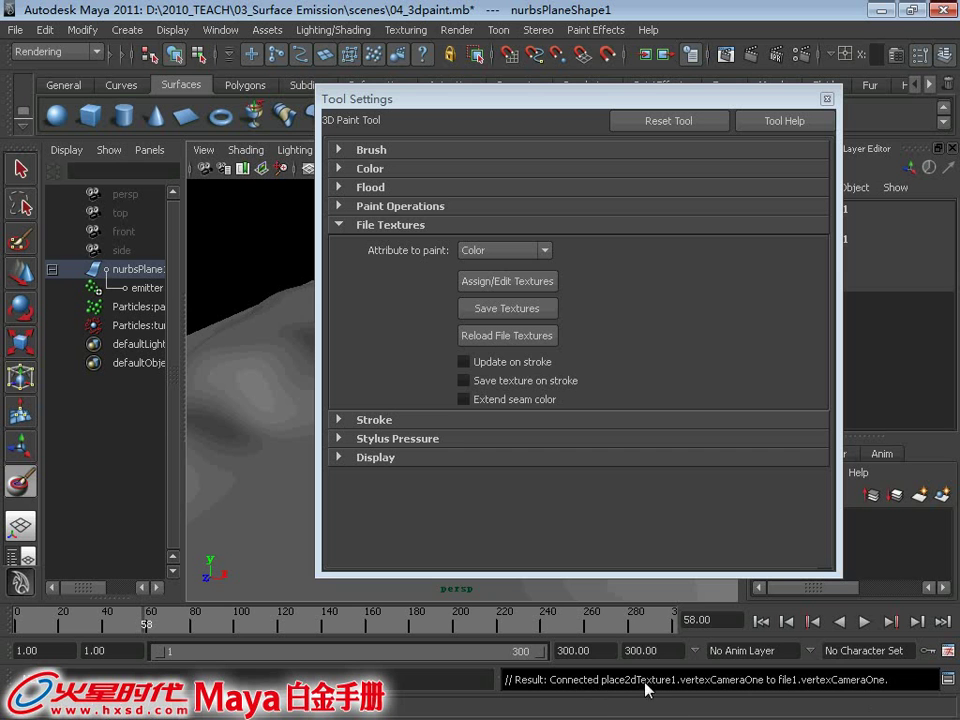
pyautogui.click(828, 100)
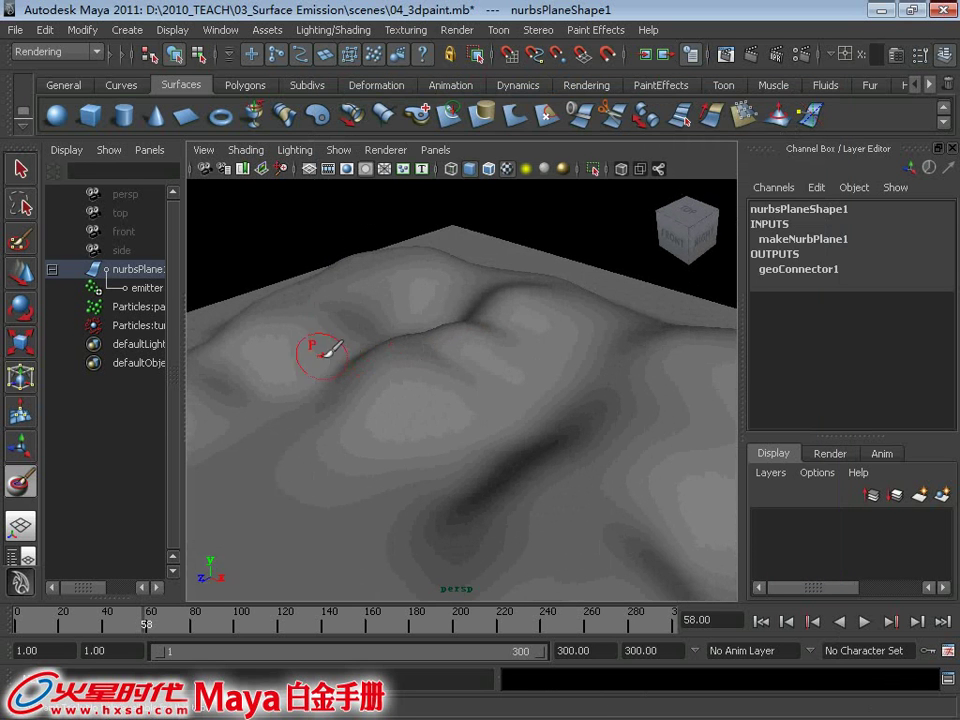
pyautogui.moveTo(320, 338)
pyautogui.mouseDown()
pyautogui.moveTo(440, 306)
pyautogui.moveTo(497, 424)
pyautogui.moveTo(624, 450)
pyautogui.mouseUp()
# Step: Extend the stroke into a 2 shape, then in the 3D Paint Tool settings flood the surface white
pyautogui.moveTo(639, 422)
pyautogui.keyDown('alt'); pyautogui.mouseDown(button='right')
pyautogui.moveTo(422, 371)
pyautogui.moveTo(439, 418)
pyautogui.mouseUp(button='right'); pyautogui.keyUp('alt')
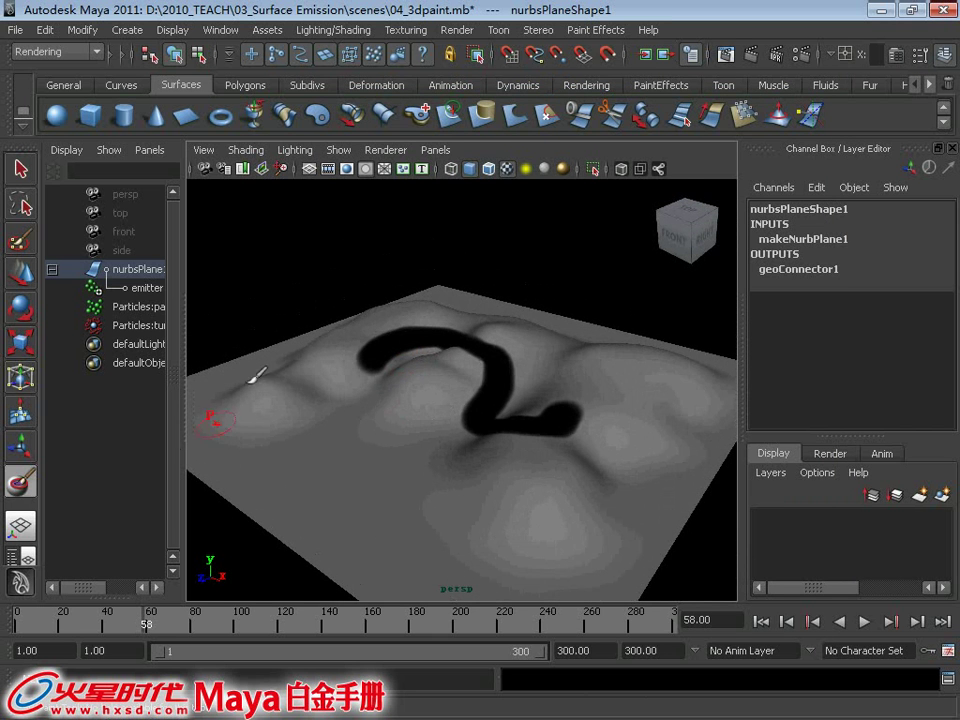
pyautogui.click(406, 30)
pyautogui.click(553, 59)
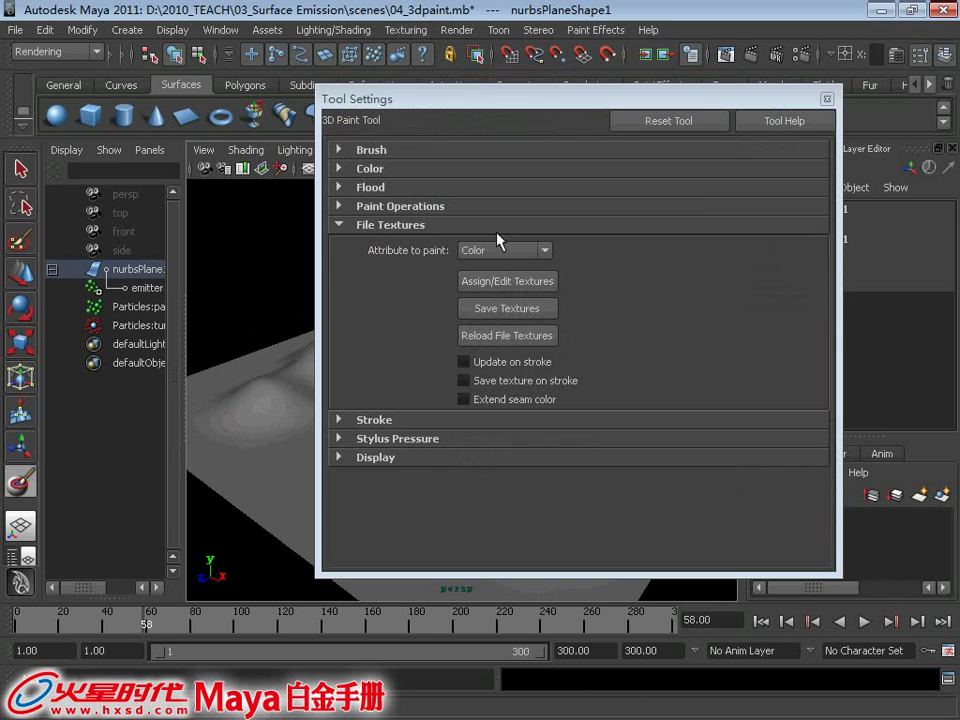
pyautogui.click(373, 150)
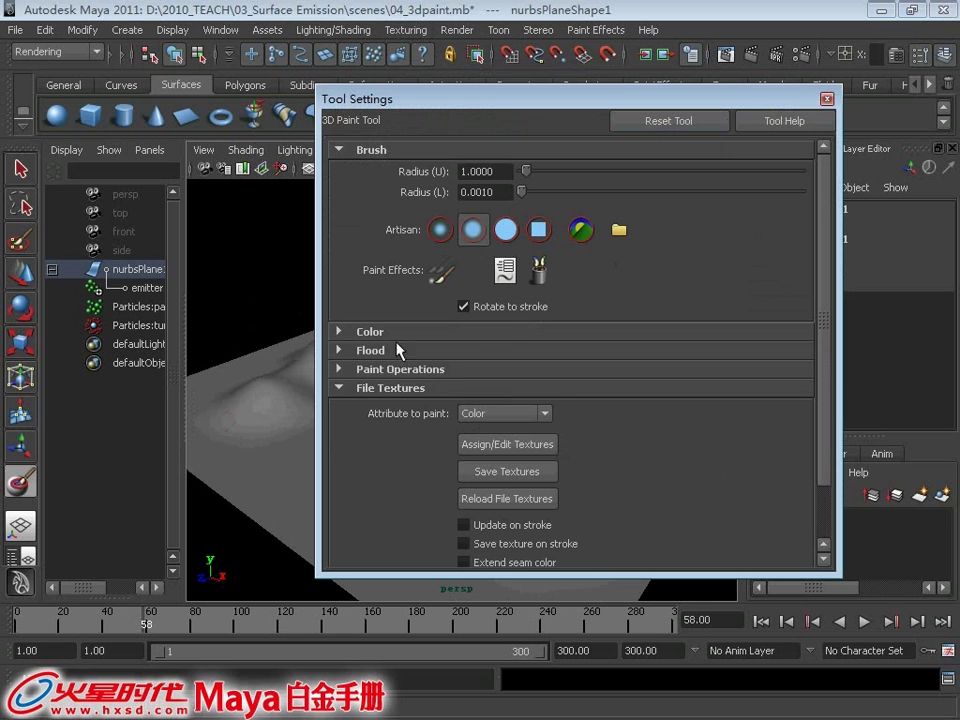
pyautogui.click(372, 332)
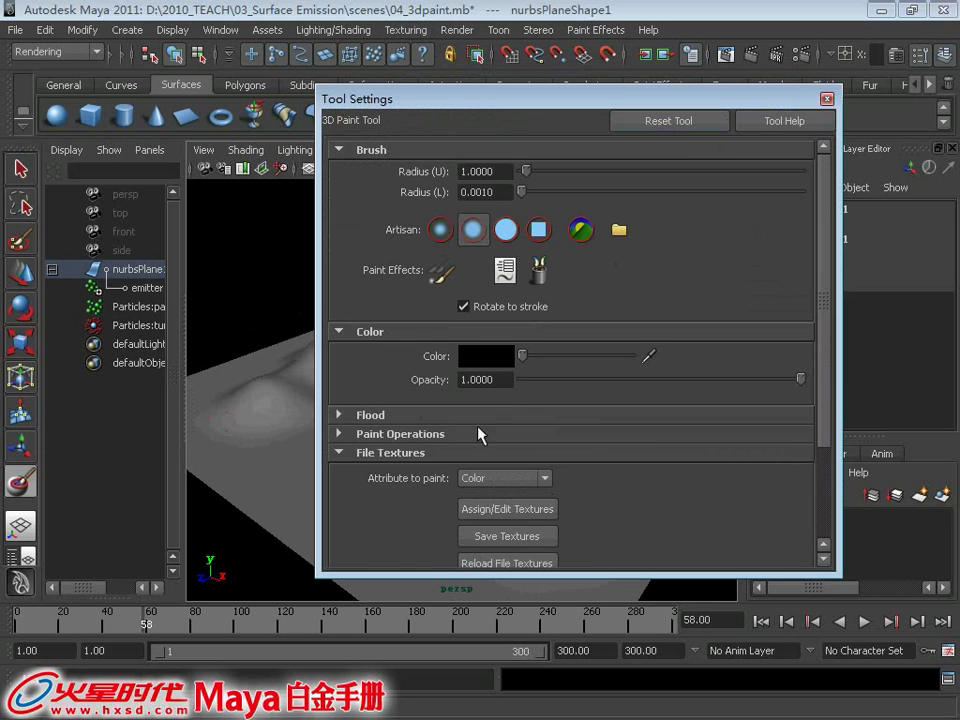
pyautogui.click(371, 415)
pyautogui.moveTo(821, 375); pyautogui.dragTo(836, 410)
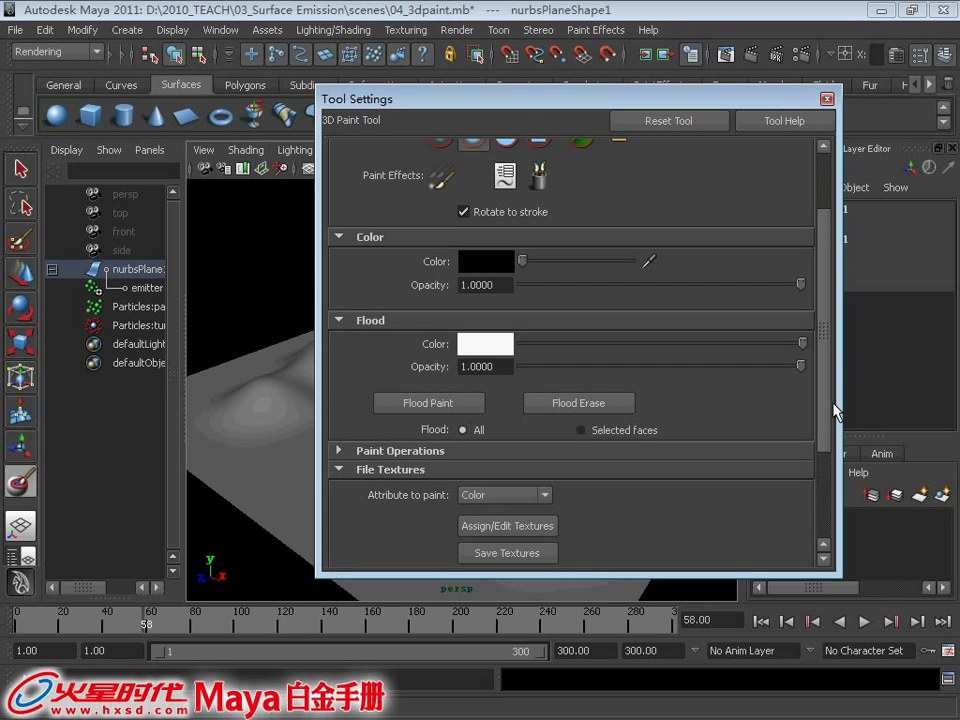
pyautogui.click(430, 405)
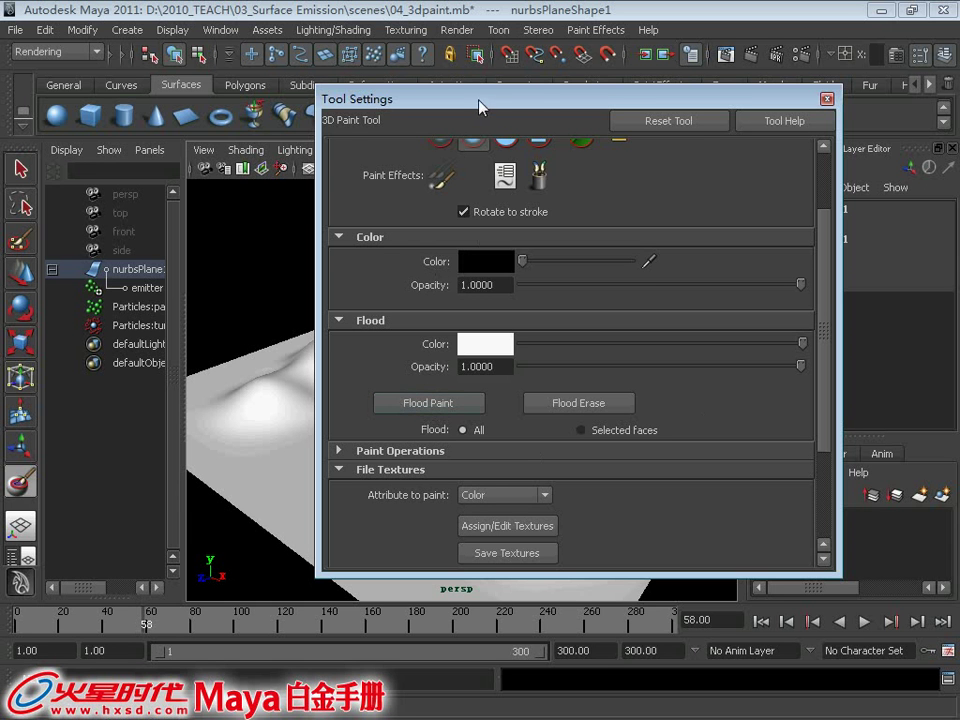
# Step: Move the settings window aside, inspect the painted surface, and close the 3D Paint Tool settings
pyautogui.moveTo(480, 101); pyautogui.dragTo(753, 96)
pyautogui.moveTo(487, 350)
pyautogui.keyDown('alt'); pyautogui.mouseDown()
pyautogui.moveTo(469, 402)
pyautogui.moveTo(450, 409)
pyautogui.moveTo(410, 394)
pyautogui.mouseUp(); pyautogui.keyUp('alt')
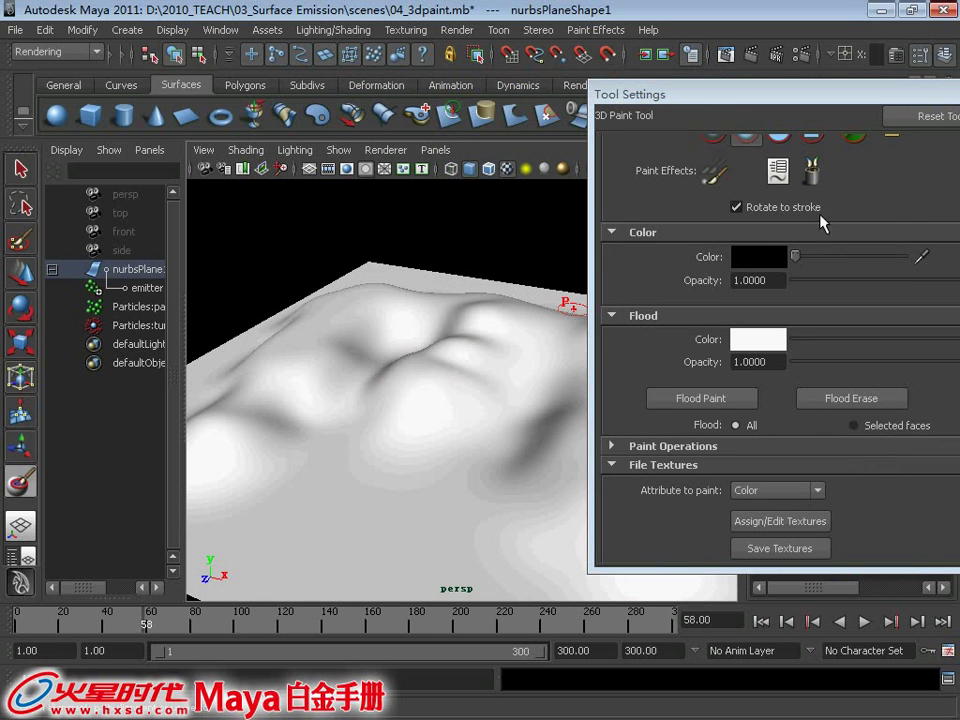
pyautogui.moveTo(734, 94); pyautogui.dragTo(518, 105)
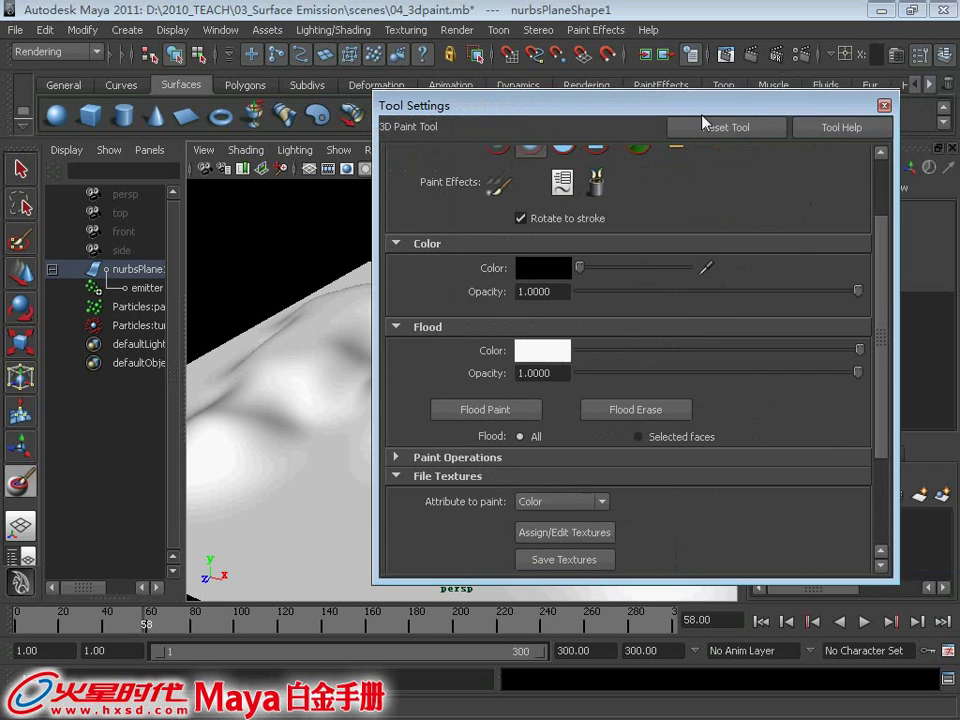
pyautogui.moveTo(885, 272); pyautogui.dragTo(882, 203)
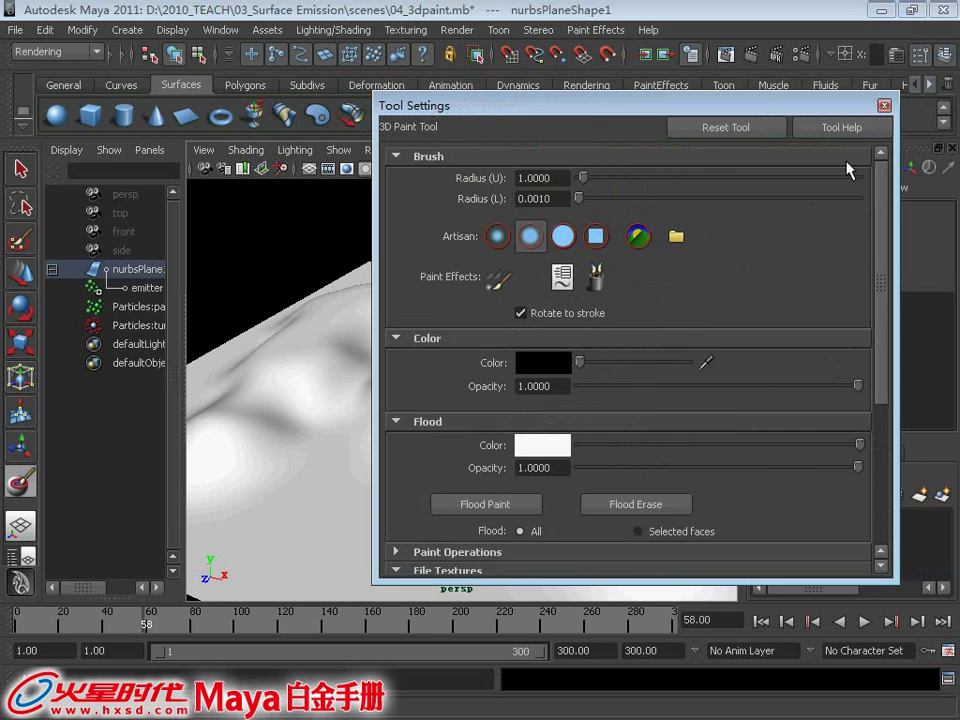
pyautogui.click(884, 105)
# Step: Resize the brush and paint two black blobs and a downward stroke on the plane
pyautogui.moveTo(475, 403)
pyautogui.keyDown('alt'); pyautogui.mouseDown()
pyautogui.moveTo(469, 381)
pyautogui.moveTo(428, 379)
pyautogui.moveTo(478, 326)
pyautogui.moveTo(456, 262)
pyautogui.moveTo(415, 262)
pyautogui.moveTo(315, 321)
pyautogui.moveTo(497, 385)
pyautogui.moveTo(407, 364)
pyautogui.moveTo(369, 296)
pyautogui.moveTo(310, 345)
pyautogui.mouseUp(); pyautogui.keyUp('alt')
pyautogui.click(548, 440)
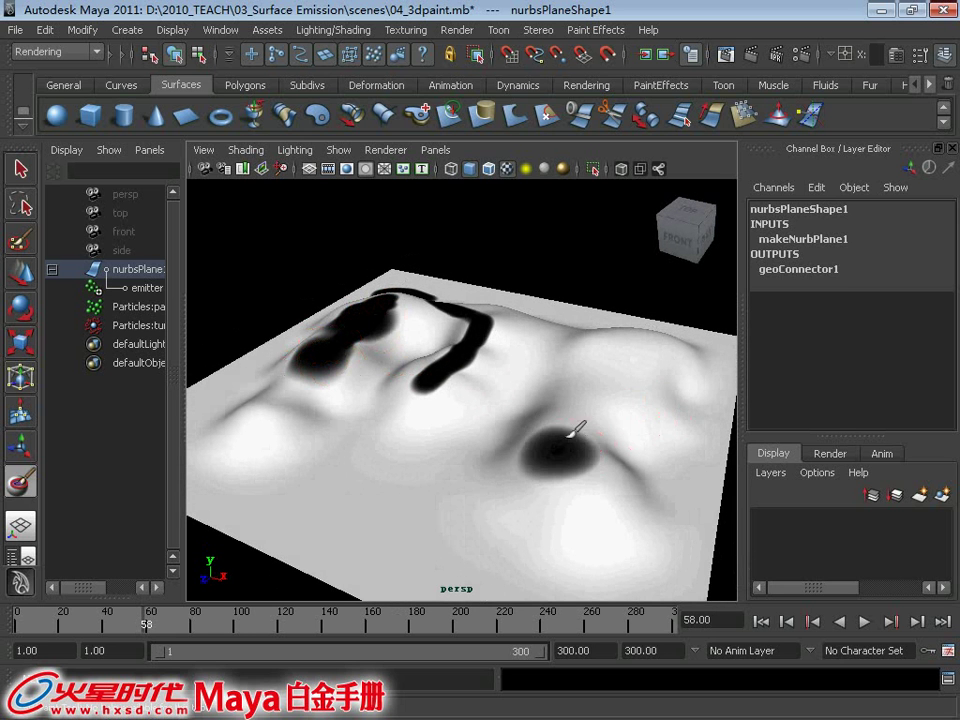
pyautogui.click(625, 345)
pyautogui.moveTo(505, 308)
pyautogui.mouseDown()
pyautogui.moveTo(471, 306)
pyautogui.moveTo(461, 364)
pyautogui.moveTo(439, 403)
pyautogui.moveTo(400, 430)
pyautogui.mouseUp()
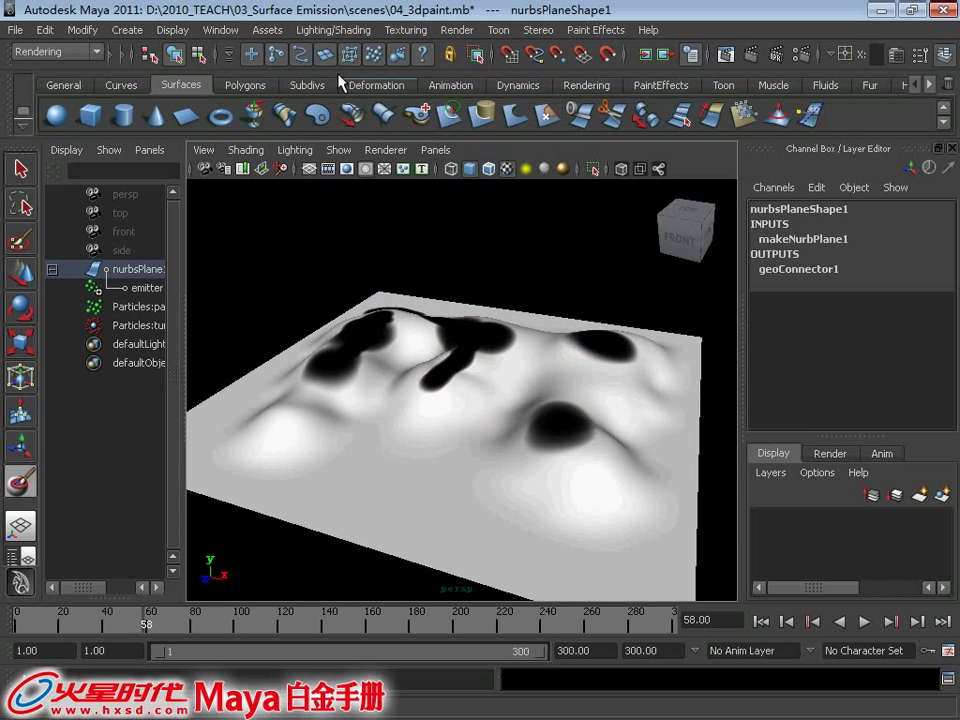
pyautogui.click(402, 30)
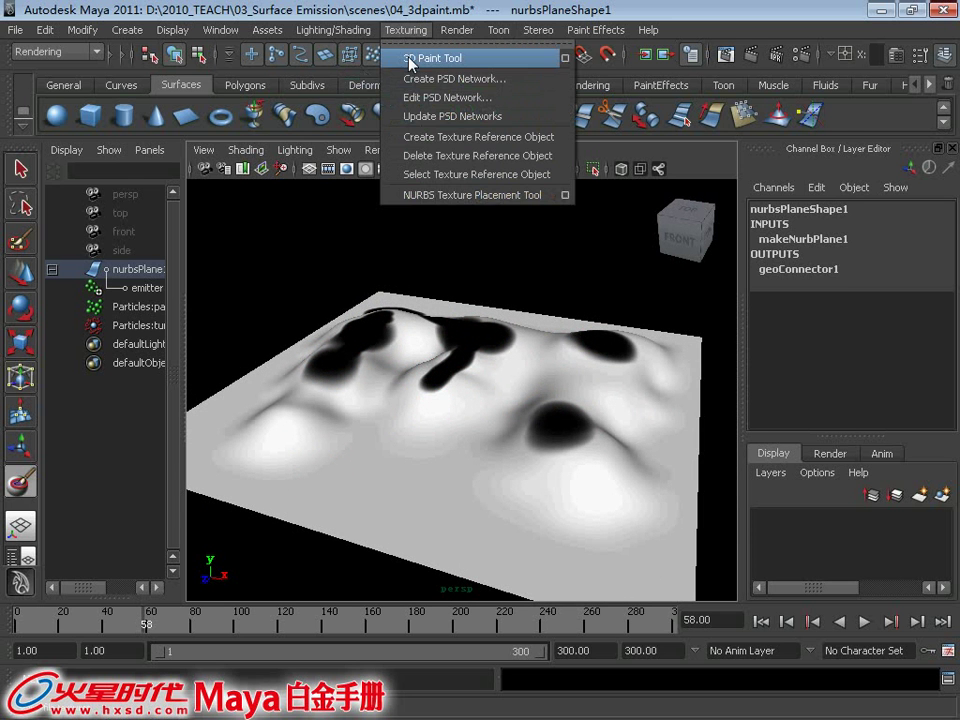
# Step: Flood the plane back to white from the 3D Paint Tool settings and close them
pyautogui.click(566, 58)
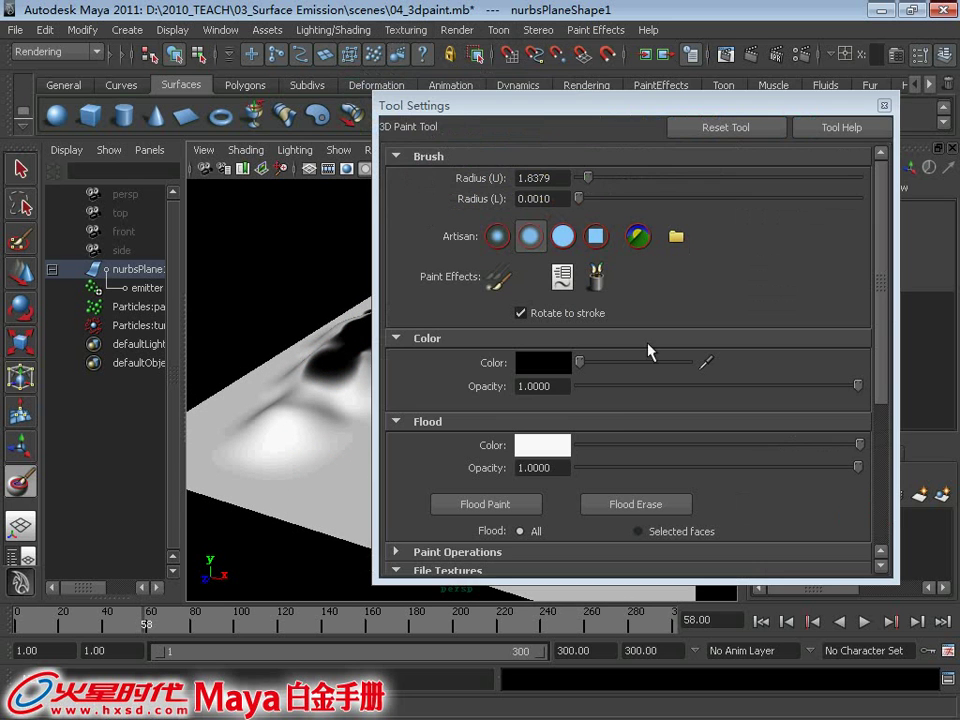
pyautogui.click(491, 506)
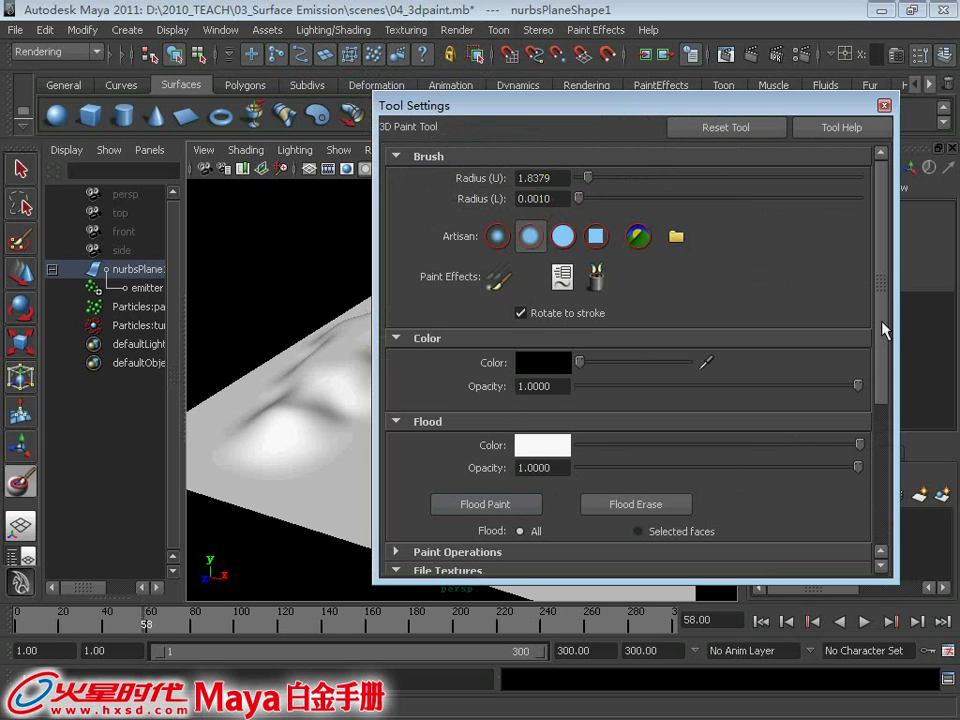
pyautogui.moveTo(884, 330); pyautogui.dragTo(881, 411)
pyautogui.click(519, 431)
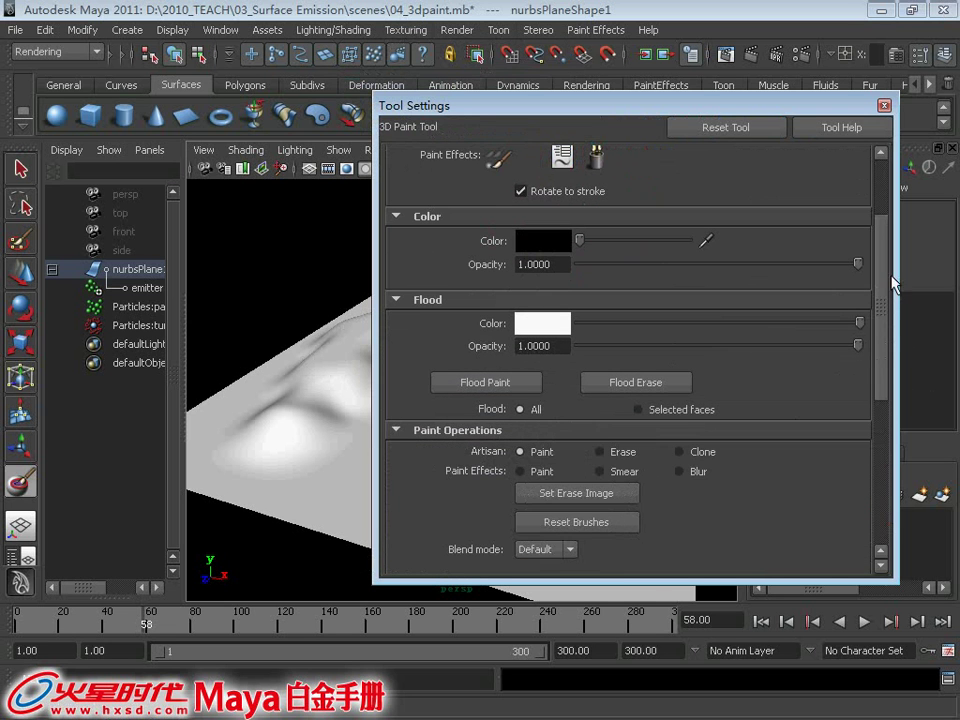
pyautogui.scroll(1, 879, 326)
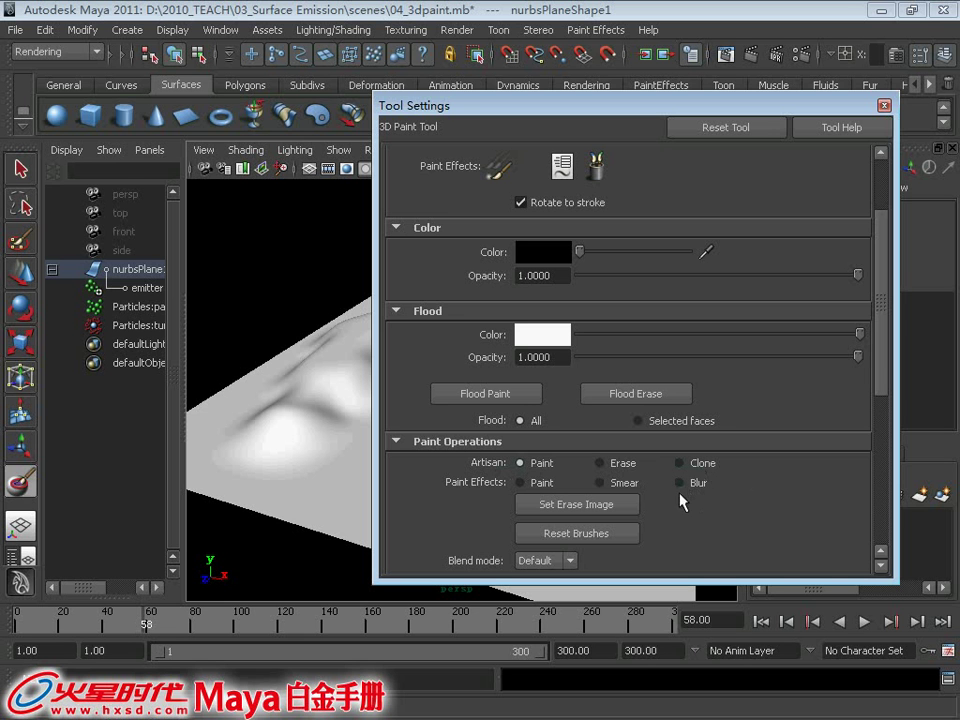
pyautogui.click(884, 105)
# Step: Paint a black stroke on the right and a black patch at the lower right of the plane
pyautogui.moveTo(514, 396)
pyautogui.keyDown('alt'); pyautogui.mouseDown()
pyautogui.moveTo(540, 360)
pyautogui.moveTo(456, 354)
pyautogui.moveTo(527, 306)
pyautogui.moveTo(490, 333)
pyautogui.moveTo(506, 354)
pyautogui.moveTo(579, 381)
pyautogui.moveTo(519, 414)
pyautogui.moveTo(555, 388)
pyautogui.moveTo(489, 452)
pyautogui.moveTo(395, 432)
pyautogui.mouseUp(); pyautogui.keyUp('alt')
pyautogui.moveTo(598, 426)
pyautogui.keyDown('alt'); pyautogui.mouseDown()
pyautogui.moveTo(593, 396)
pyautogui.moveTo(642, 385)
pyautogui.moveTo(563, 387)
pyautogui.moveTo(514, 362)
pyautogui.moveTo(526, 356)
pyautogui.moveTo(562, 396)
pyautogui.mouseUp(); pyautogui.keyUp('alt')
pyautogui.keyDown('alt'); pyautogui.moveTo(612, 487); pyautogui.dragTo(465, 401); pyautogui.keyUp('alt')
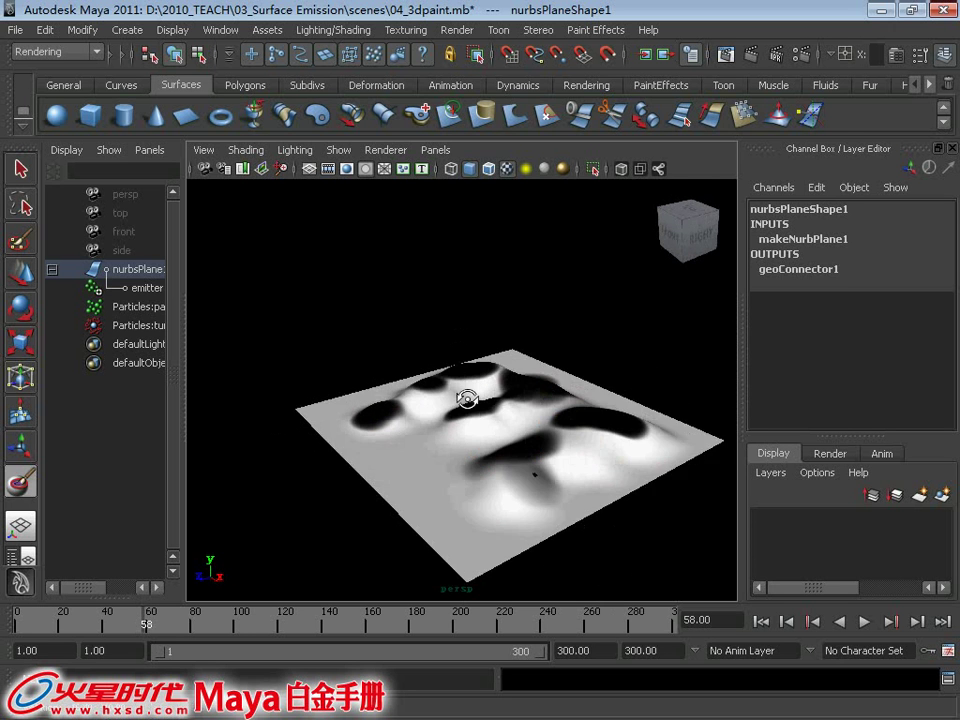
pyautogui.moveTo(497, 454)
pyautogui.mouseDown()
pyautogui.moveTo(531, 514)
pyautogui.moveTo(558, 537)
pyautogui.moveTo(591, 493)
pyautogui.moveTo(553, 439)
pyautogui.mouseUp()
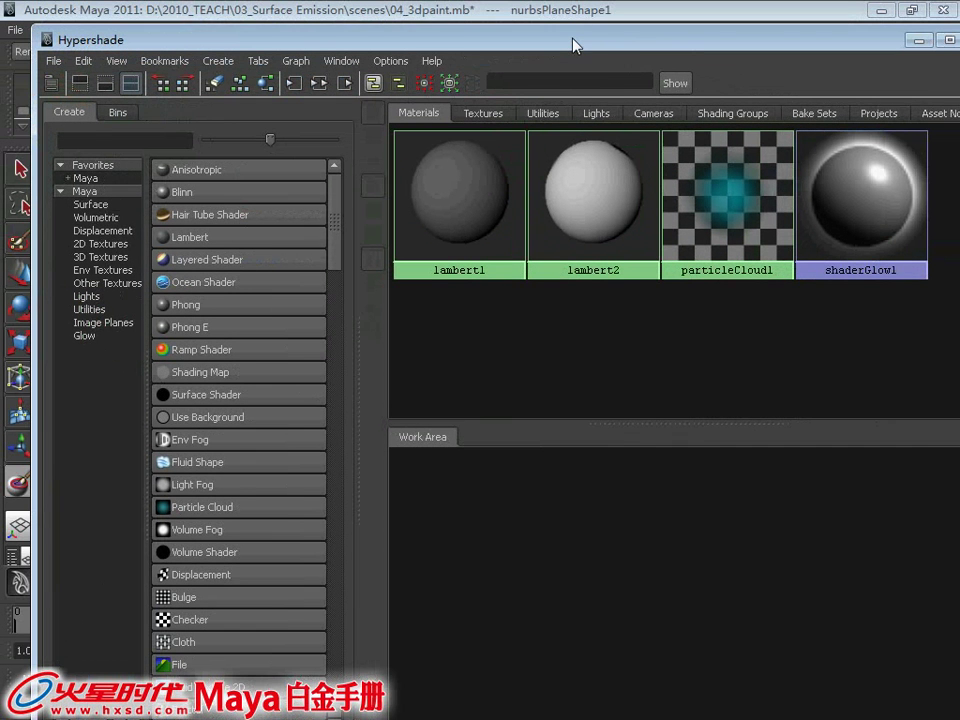
# Step: Maximize Hypershade to check the painted file1 texture under Textures, then minimize it
pyautogui.doubleClick(572, 45)
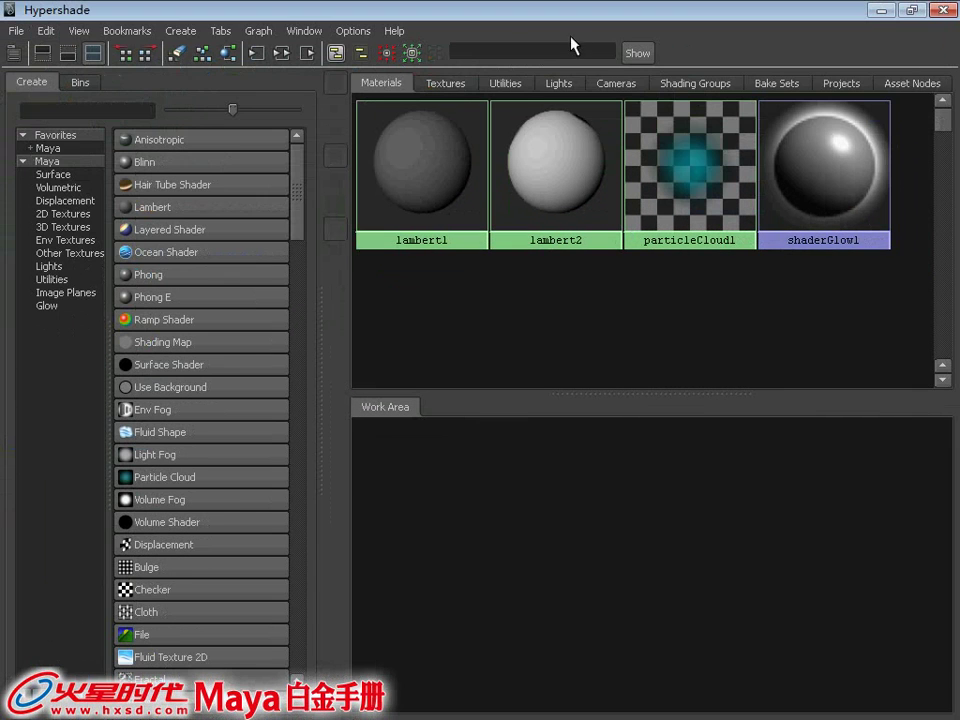
pyautogui.click(446, 86)
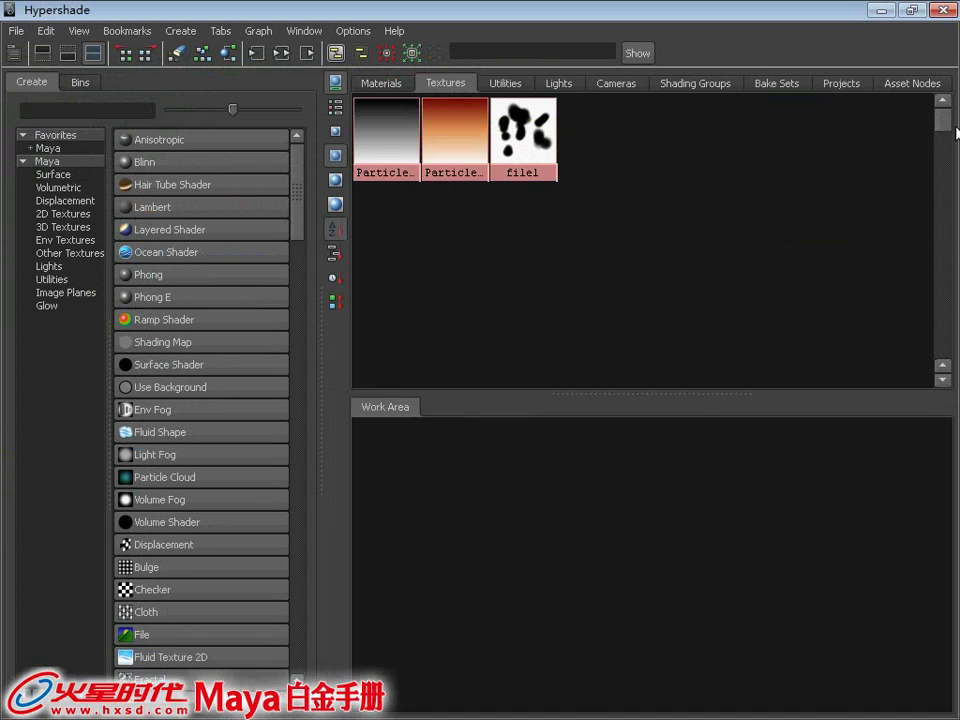
pyautogui.click(881, 12)
pyautogui.moveTo(487, 370)
pyautogui.keyDown('alt'); pyautogui.mouseDown()
pyautogui.moveTo(454, 379)
pyautogui.moveTo(462, 372)
pyautogui.mouseUp(); pyautogui.keyUp('alt')
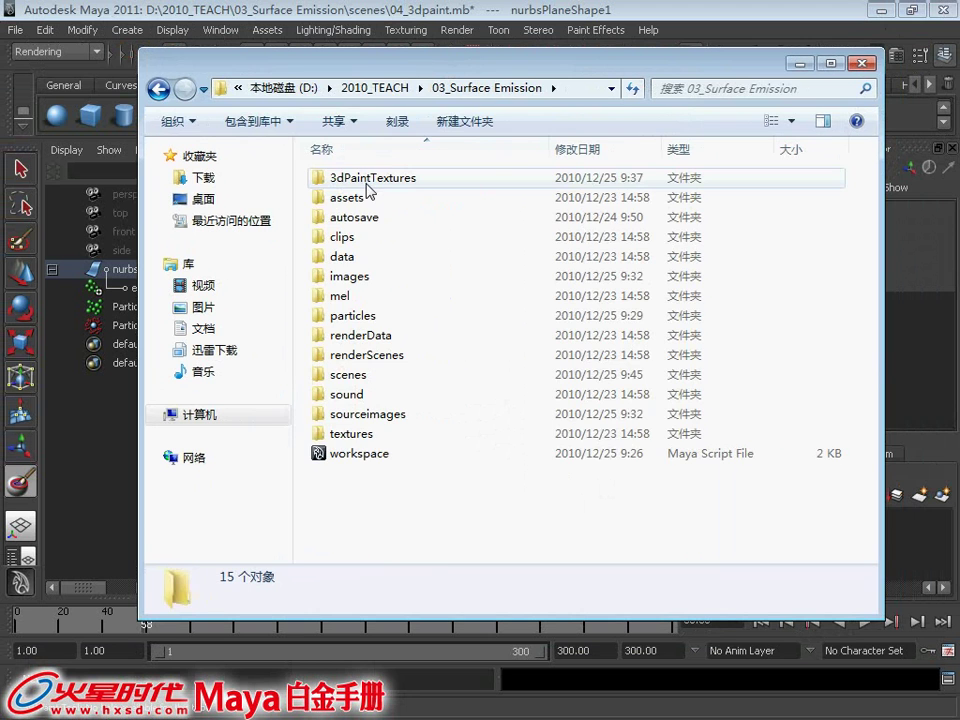
# Step: Browse into 3dPaintTextures and its 07_fire2 subfolder, then go back to 3dPaintTextures
pyautogui.doubleClick(368, 180)
pyautogui.doubleClick(362, 182)
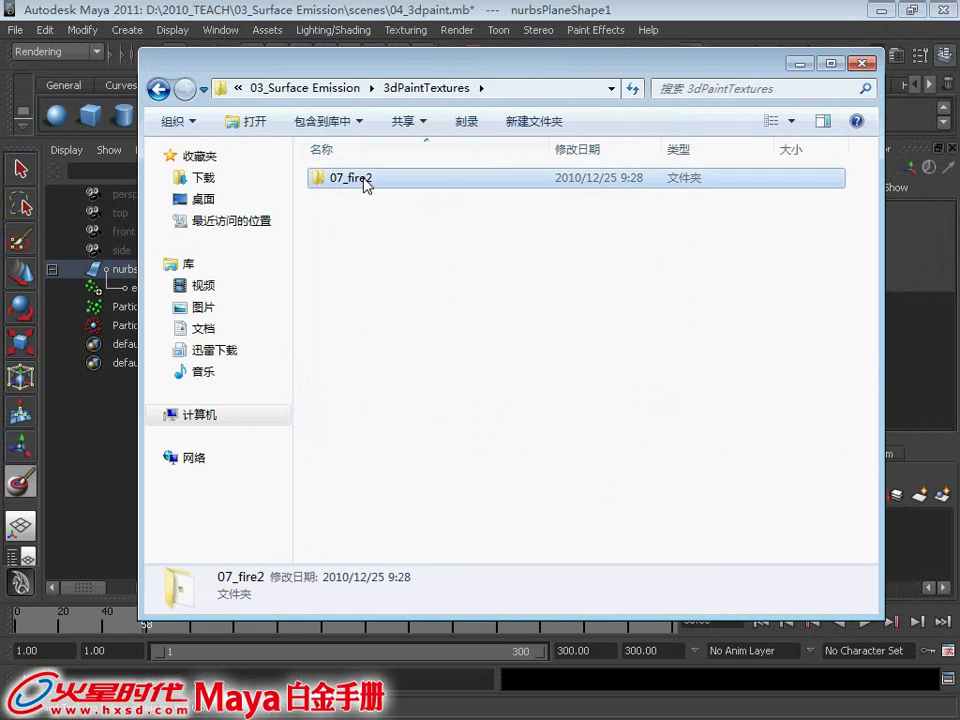
pyautogui.click(158, 90)
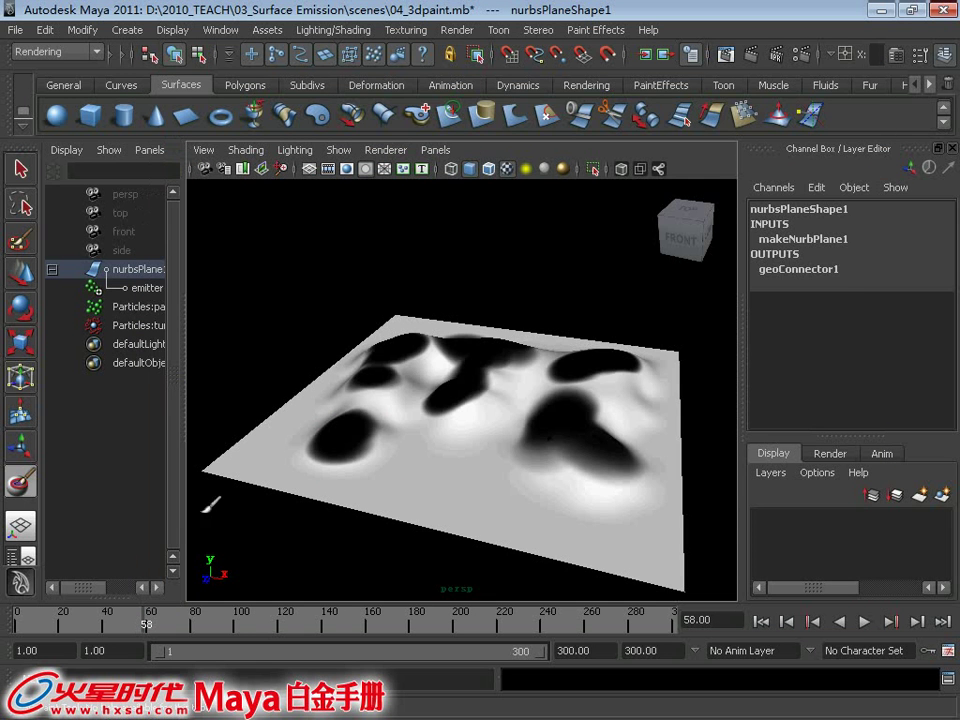
# Step: Save the painted texture as nurbsPlaneShape1_color.tga in 3dPaintTextures/04_3dpaint and close the paint settings
pyautogui.doubleClick(20, 480)
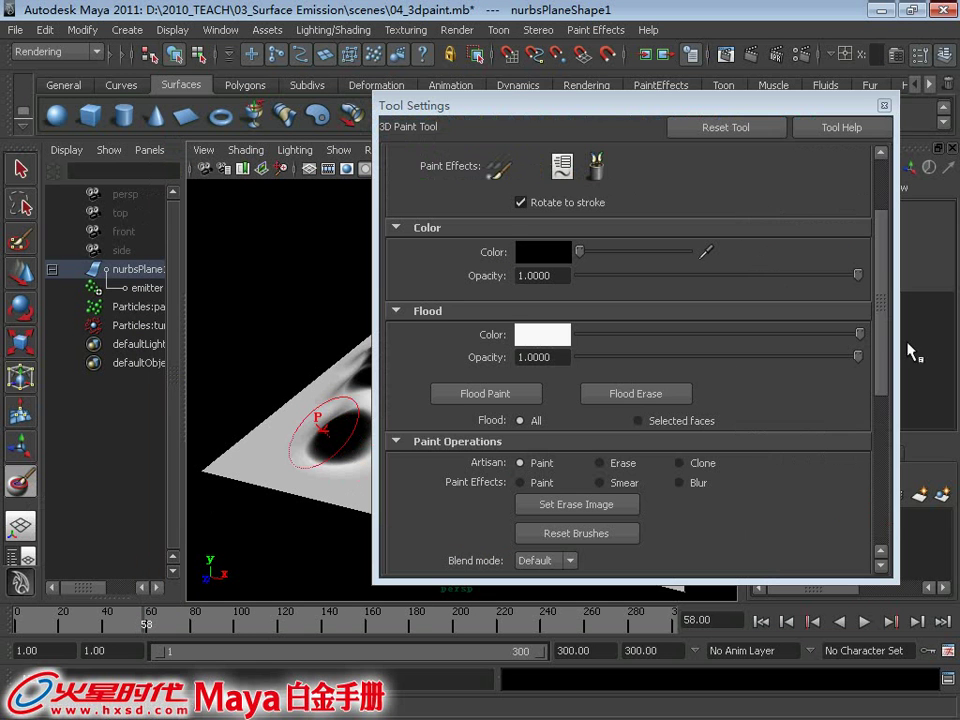
pyautogui.moveTo(880, 350); pyautogui.dragTo(877, 485)
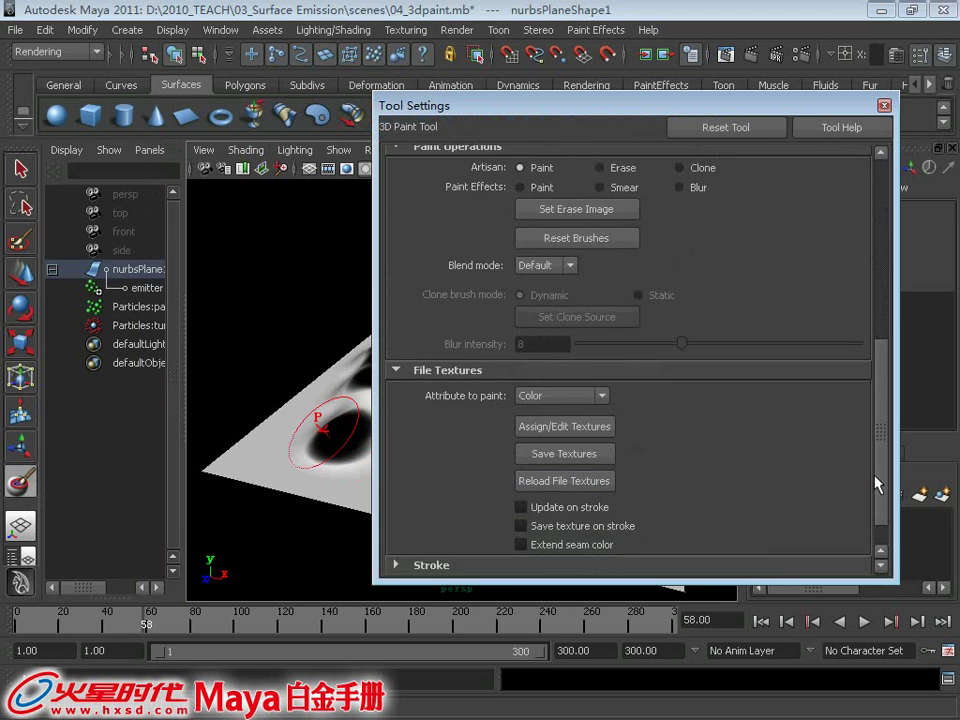
pyautogui.click(565, 455)
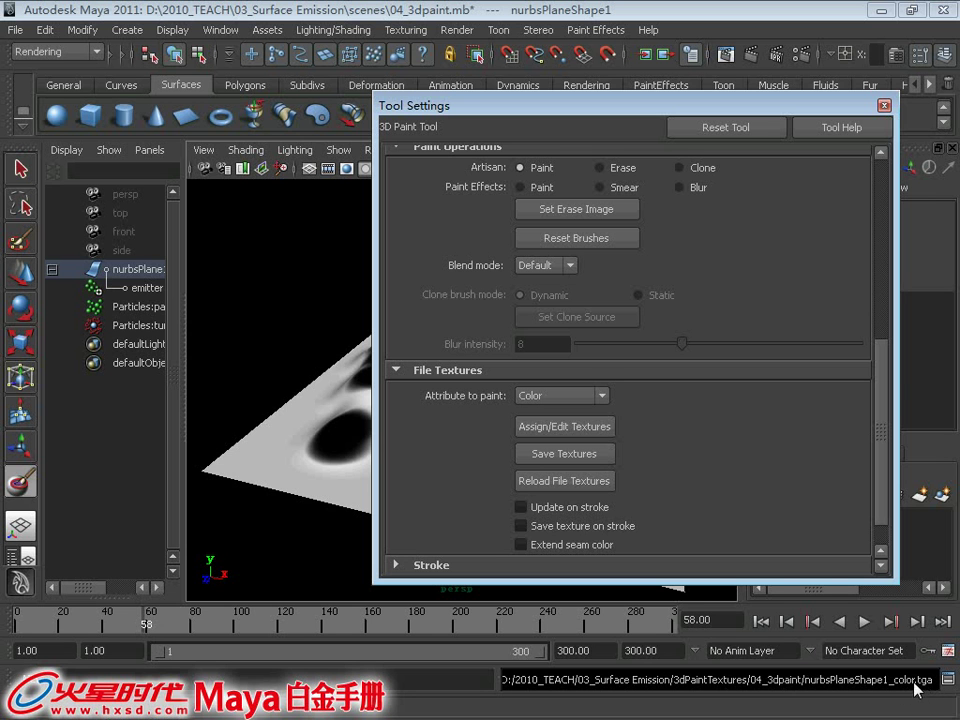
pyautogui.click(884, 106)
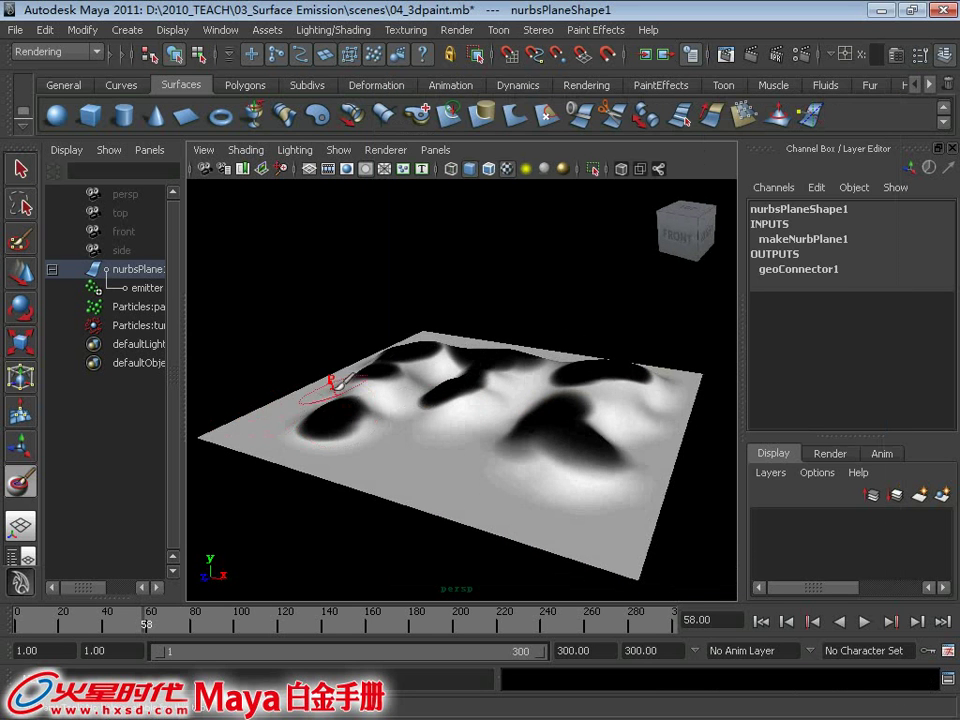
# Step: Turn on dynamics display, replay the simulation to see particles emitting, and select emitter1
pyautogui.click(866, 625)
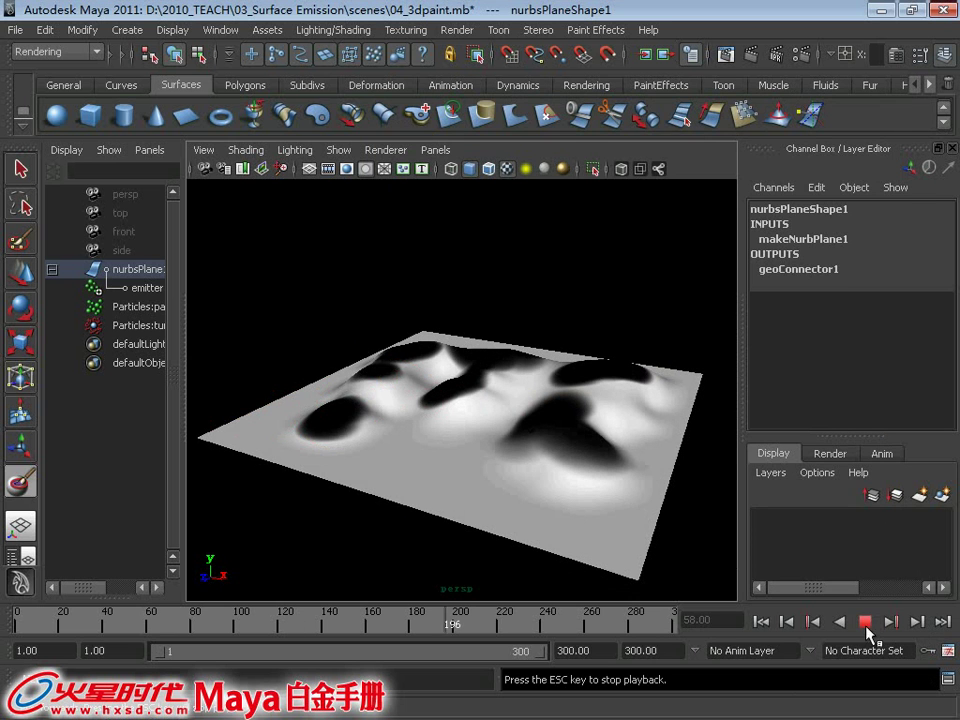
pyautogui.click(866, 625)
pyautogui.click(285, 155)
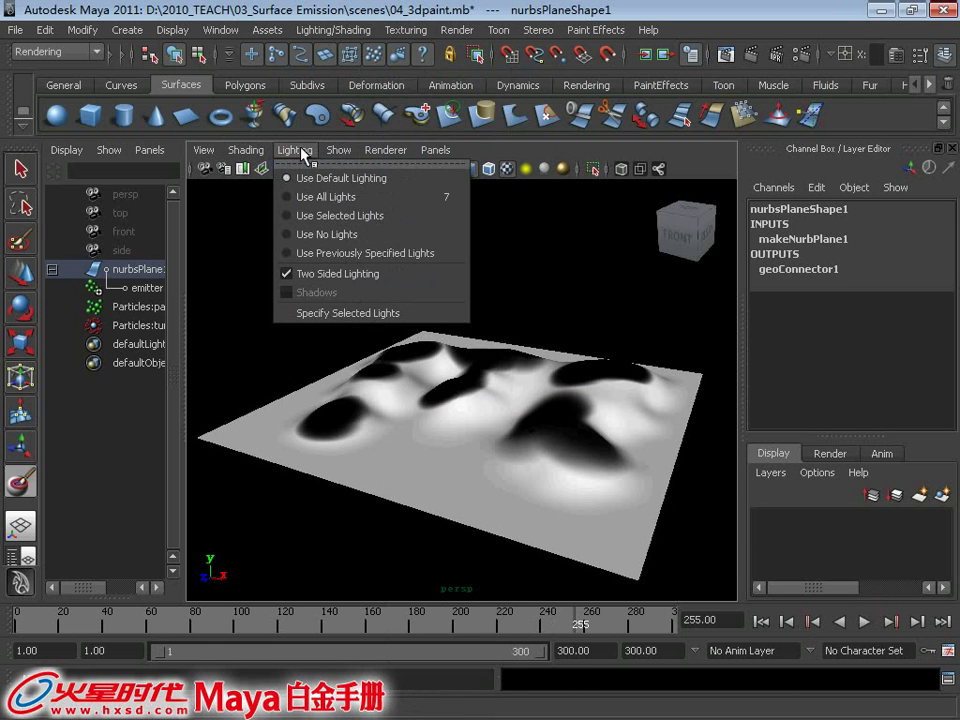
pyautogui.click(370, 332)
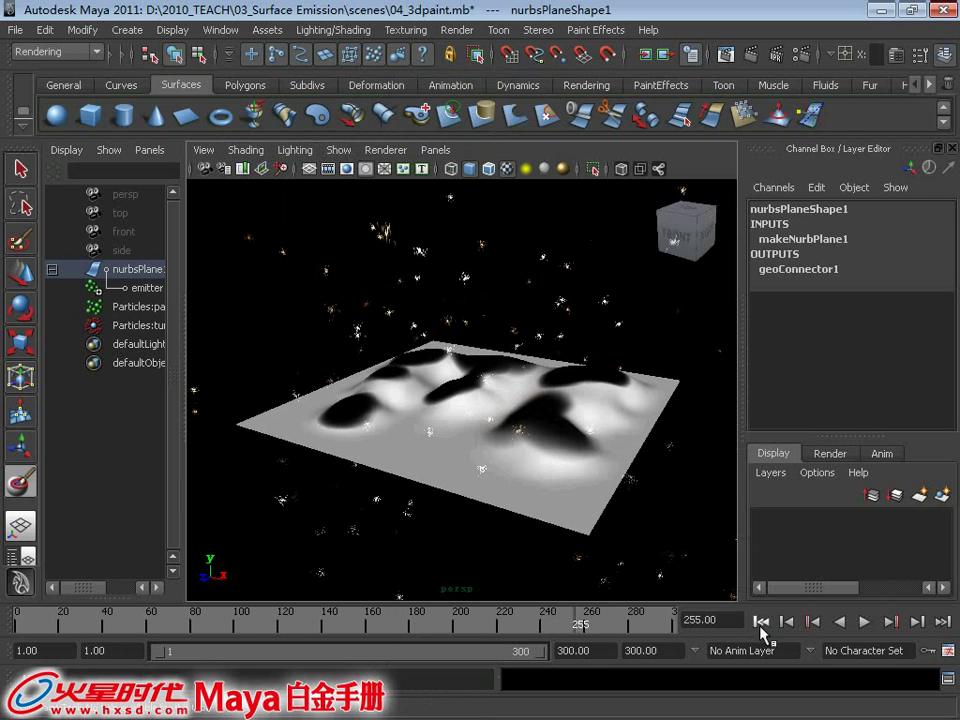
pyautogui.click(761, 621)
pyautogui.click(865, 624)
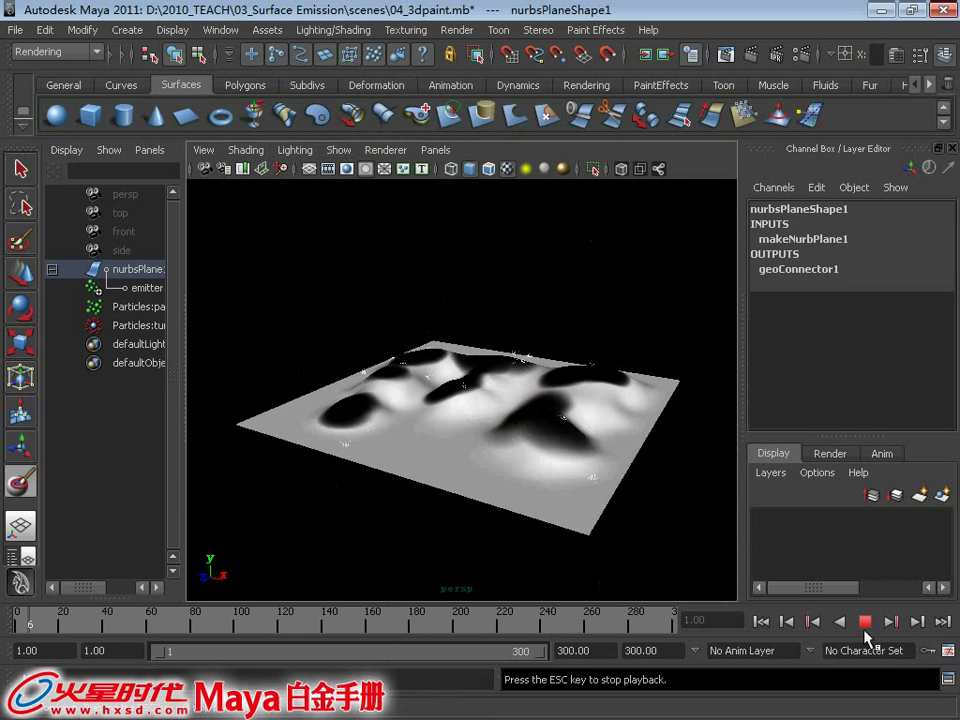
pyautogui.click(865, 622)
pyautogui.moveTo(460, 420)
pyautogui.keyDown('alt'); pyautogui.mouseDown()
pyautogui.moveTo(400, 392)
pyautogui.moveTo(363, 413)
pyautogui.mouseUp(); pyautogui.keyUp('alt')
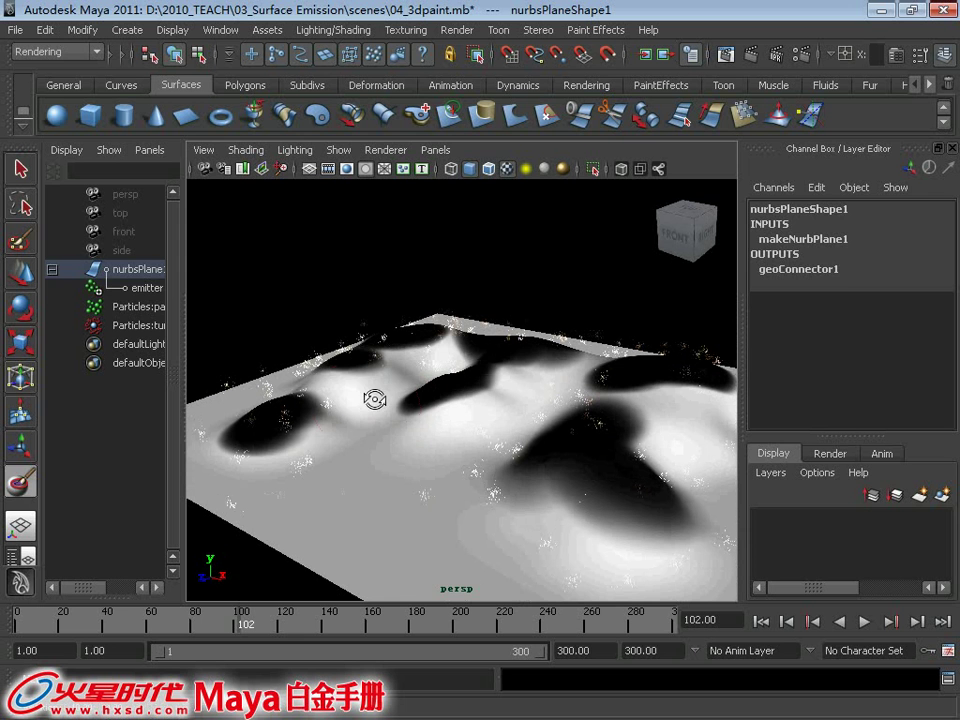
pyautogui.click(107, 291)
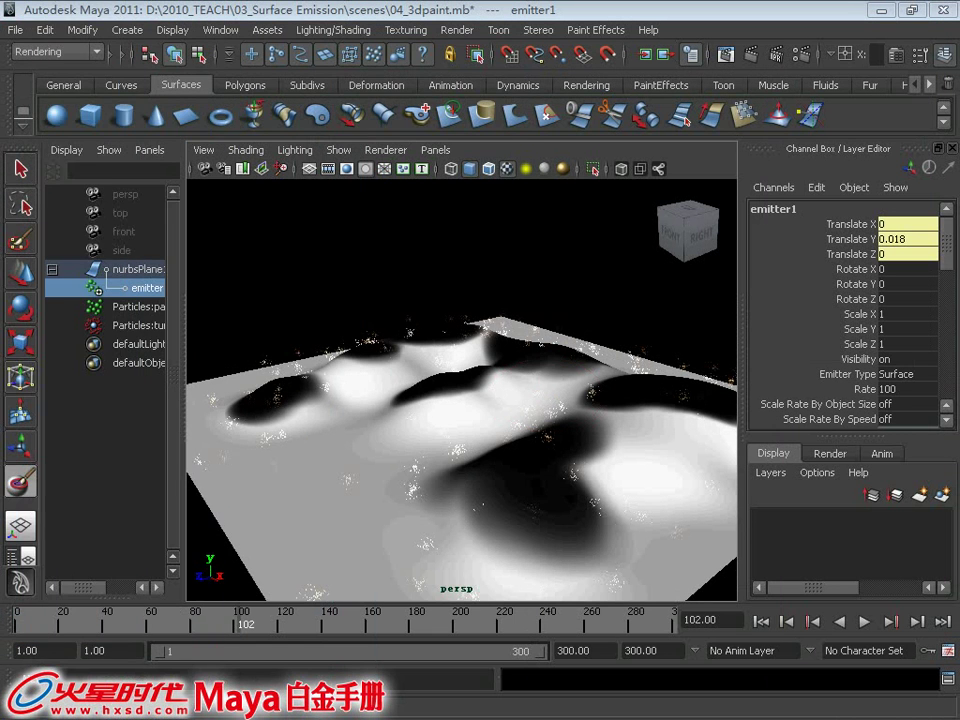
# Step: Bring Hypershade back, maximize it, and show only the work area with the texture tabs
pyautogui.moveTo(2, 45); pyautogui.dragTo(305, 47)
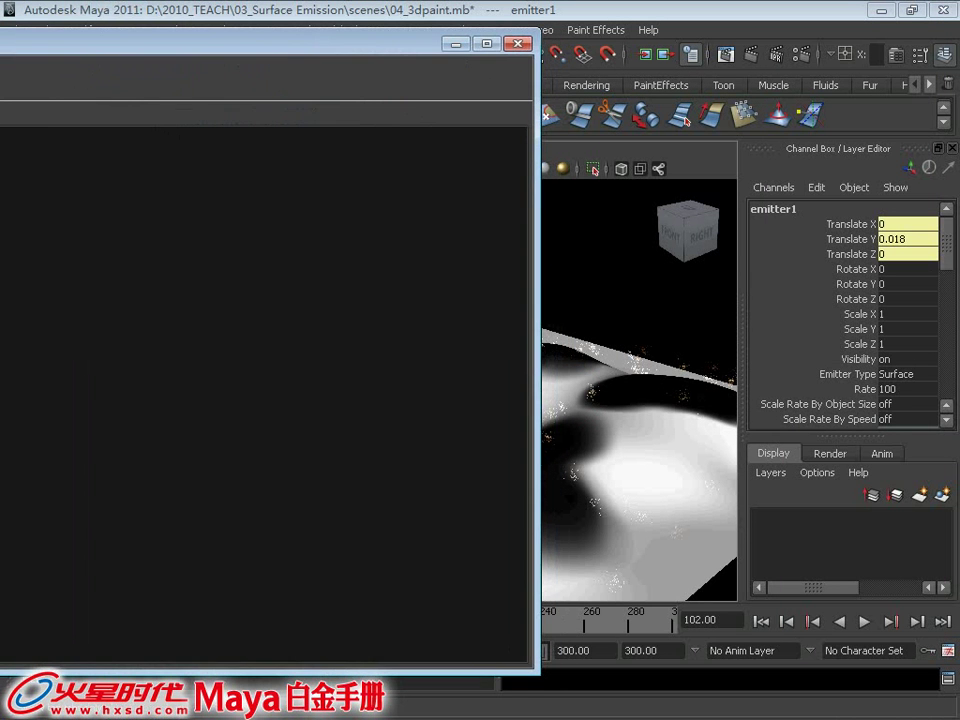
pyautogui.moveTo(2, 44); pyautogui.dragTo(378, 46)
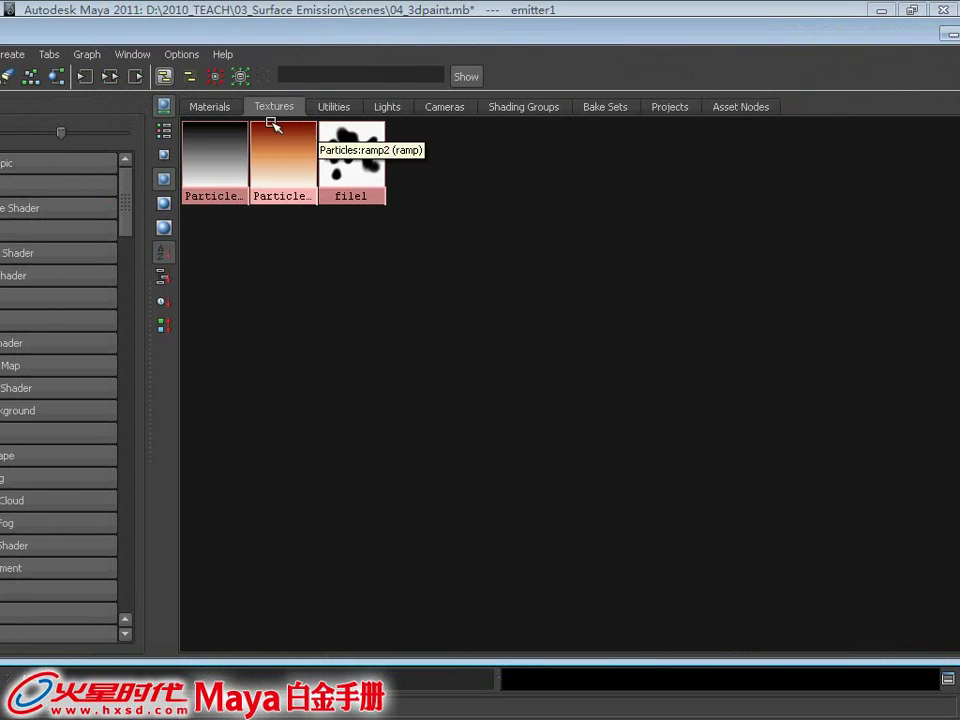
pyautogui.doubleClick(150, 34)
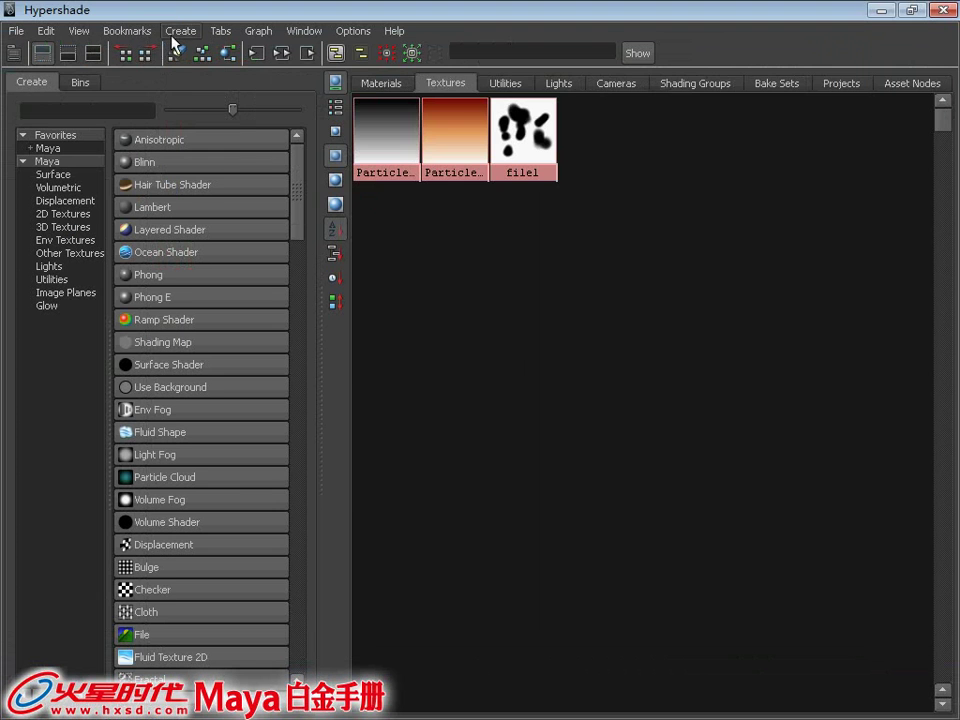
pyautogui.click(72, 56)
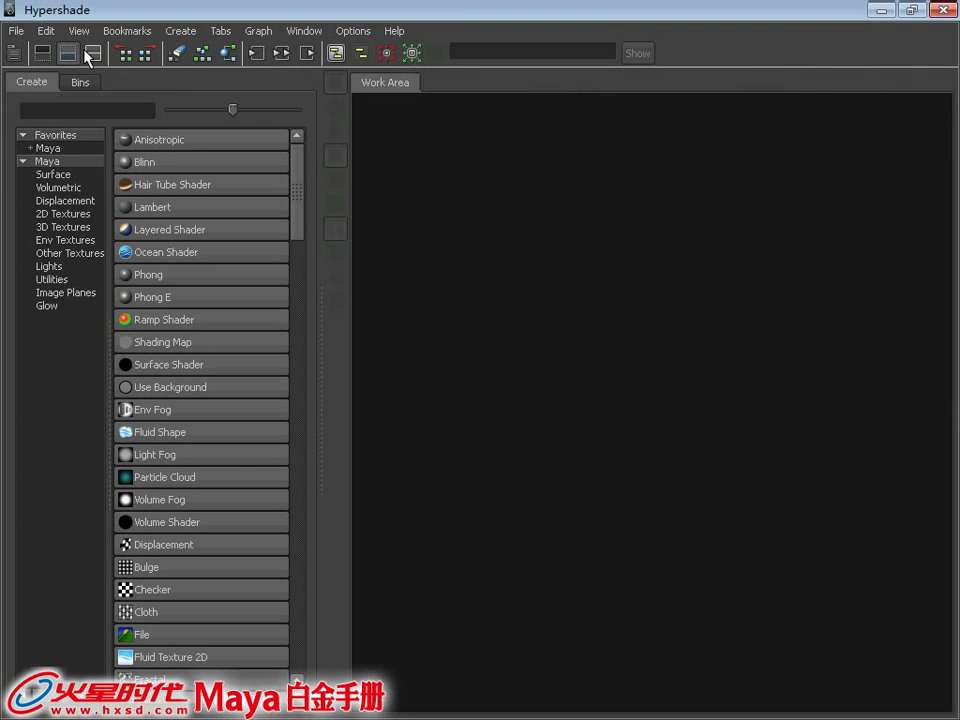
pyautogui.click(90, 54)
# Step: Place file1 in the work area and position it to the right, apart from lambert2
pyautogui.moveTo(482, 150)
pyautogui.mouseDown(button='middle')
pyautogui.moveTo(520, 268)
pyautogui.moveTo(561, 561)
pyautogui.mouseUp(button='middle')
pyautogui.keyDown('alt'); pyautogui.moveTo(590, 470); pyautogui.dragTo(504, 587, button='middle'); pyautogui.keyUp('alt')
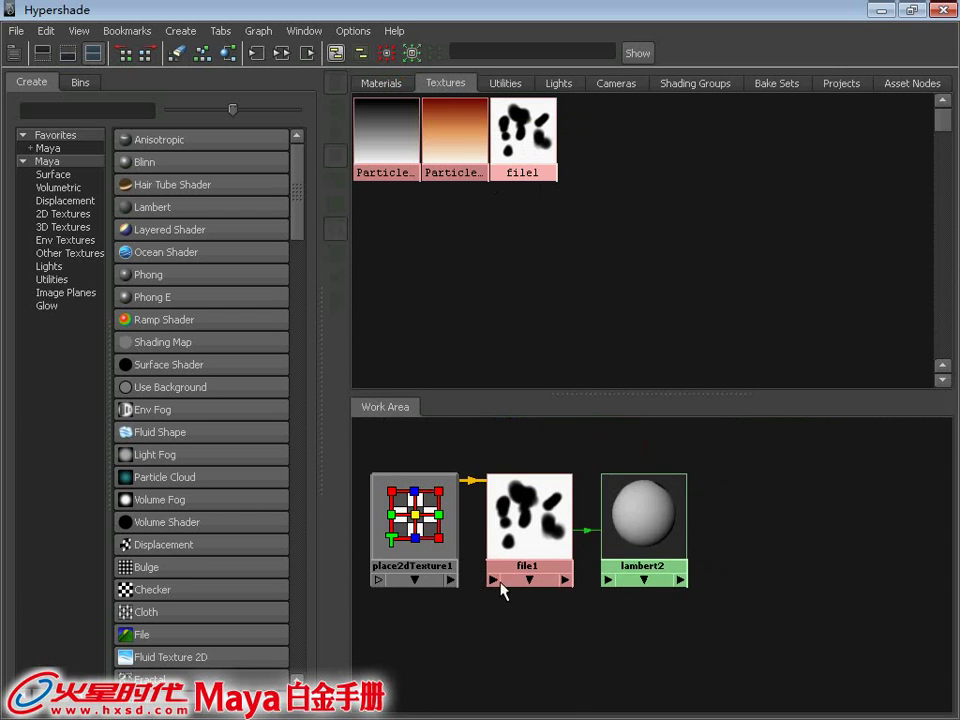
pyautogui.moveTo(632, 510); pyautogui.dragTo(688, 562)
pyautogui.moveTo(522, 513); pyautogui.dragTo(844, 500)
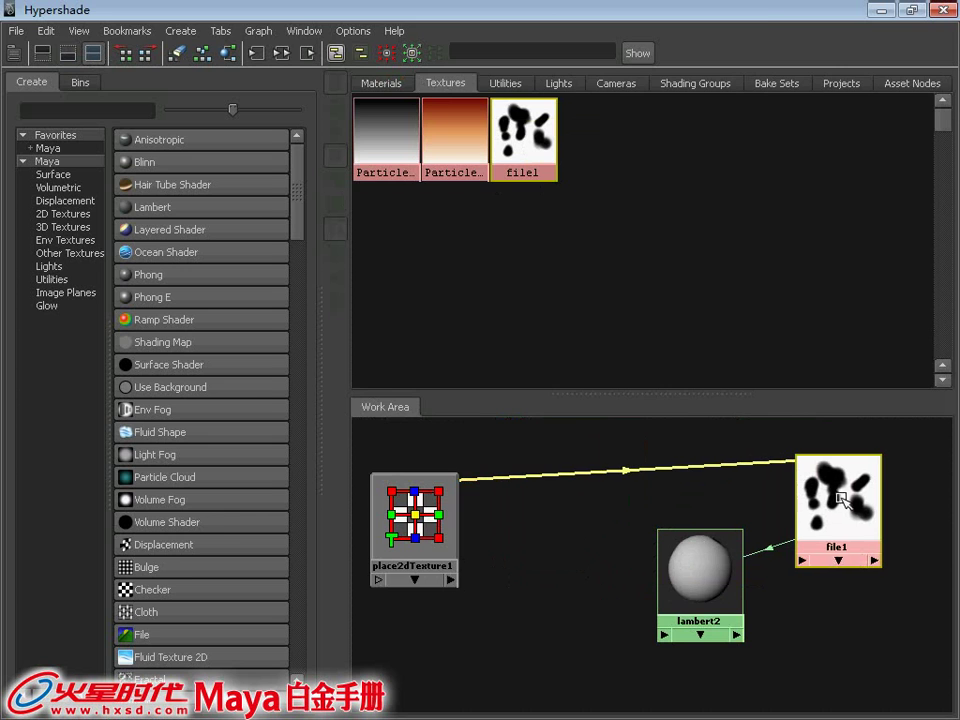
pyautogui.moveTo(775, 12); pyautogui.dragTo(568, 28)
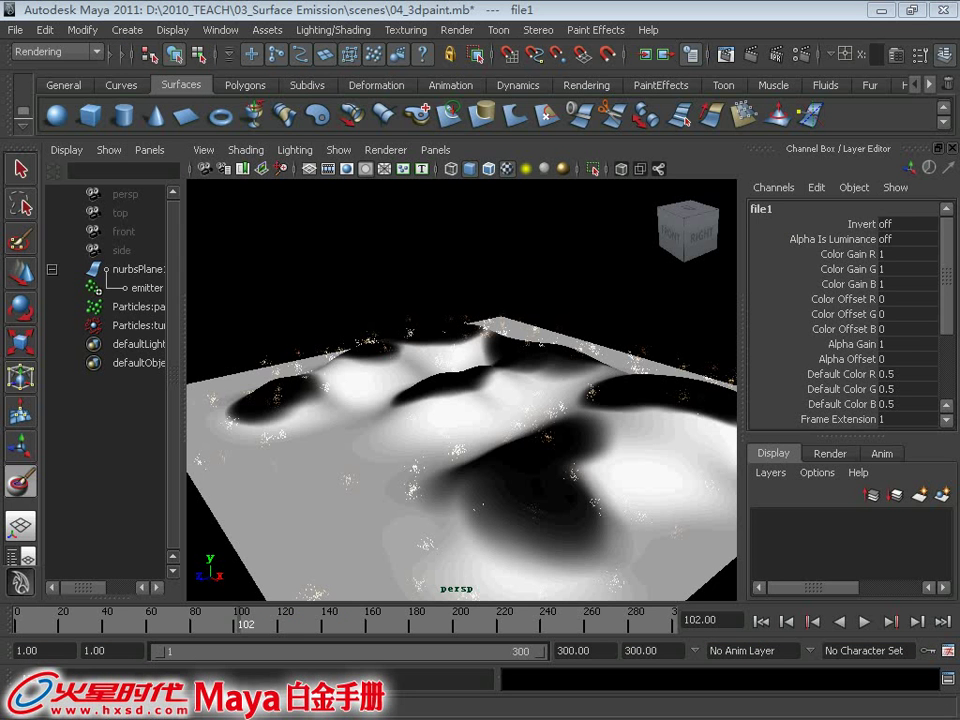
# Step: Open emitter1's attributes and drag file1 onto Texture Rate under Texture Emission Attributes
pyautogui.click(143, 290)
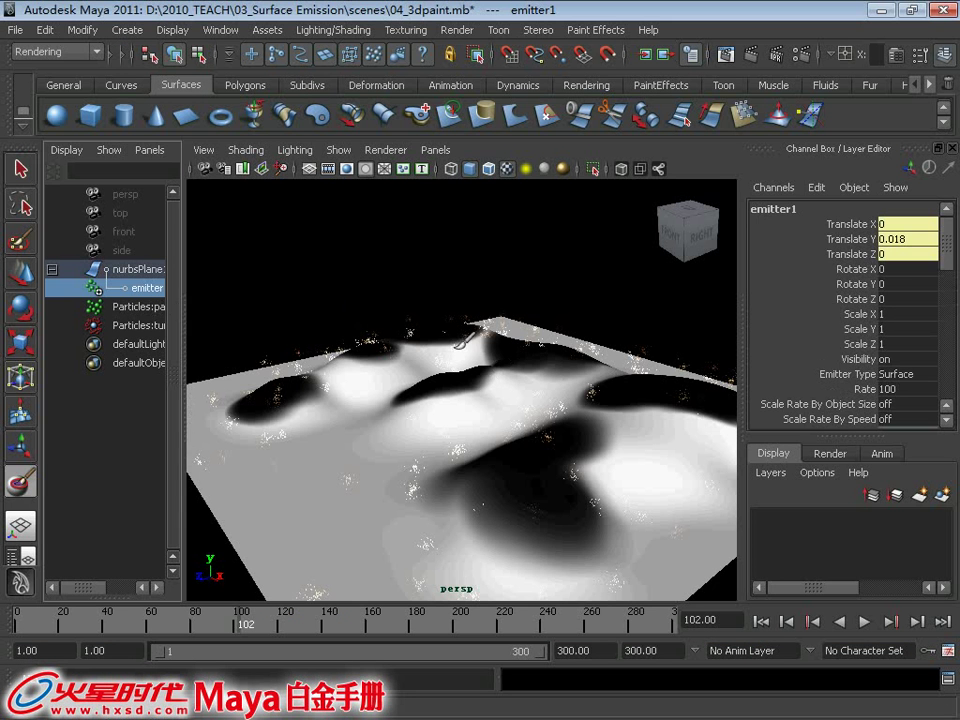
pyautogui.keyDown('alt'); pyautogui.moveTo(330, 330); pyautogui.dragTo(405, 318); pyautogui.keyUp('alt')
pyautogui.hotkey('ctrl', 'a')
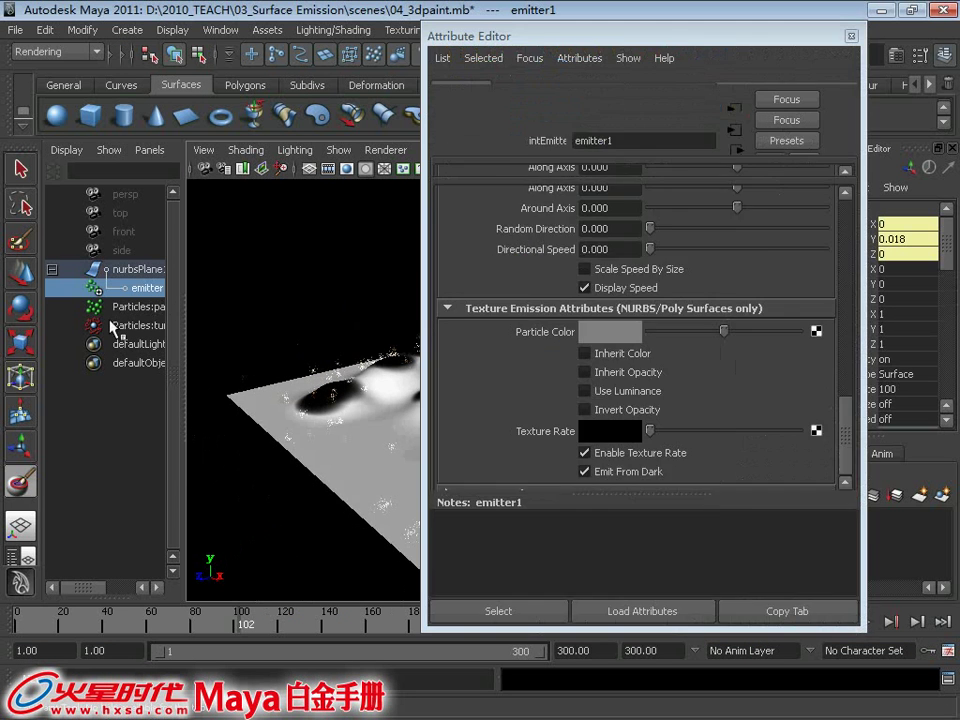
pyautogui.moveTo(848, 378); pyautogui.dragTo(740, 427)
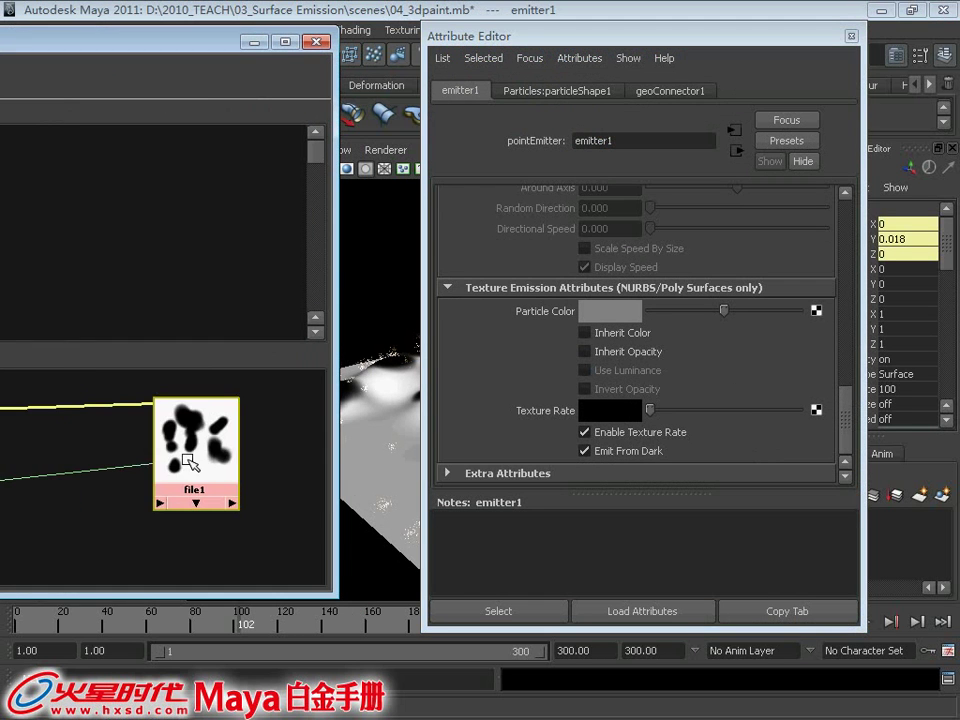
pyautogui.moveTo(188, 456); pyautogui.dragTo(677, 413, button='middle')
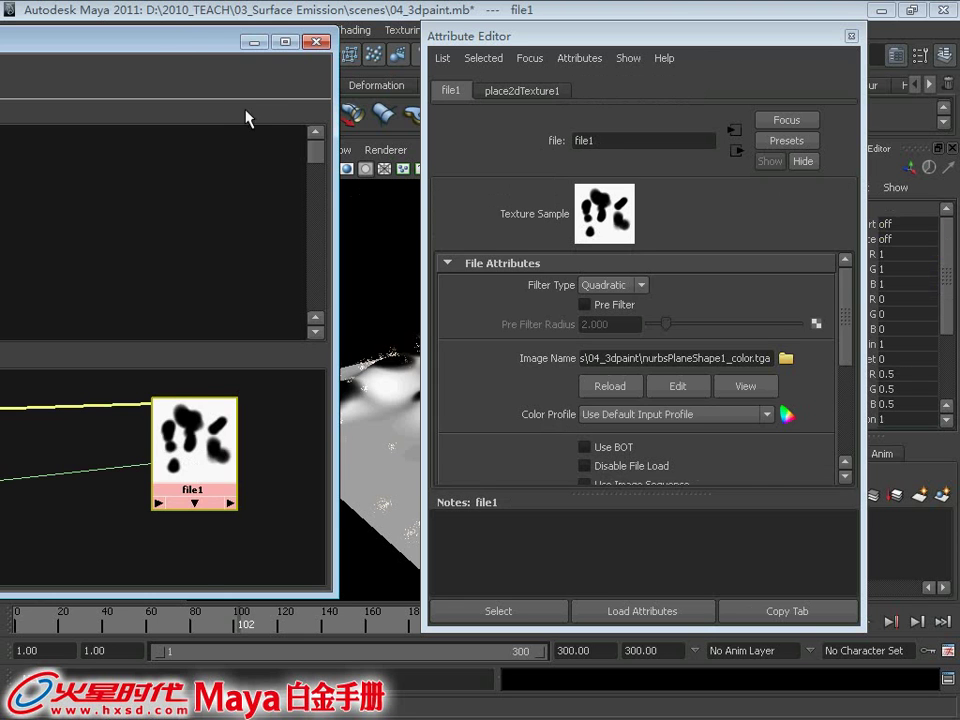
pyautogui.moveTo(145, 43)
pyautogui.mouseDown()
pyautogui.moveTo(0, 43)
pyautogui.moveTo(133, 62)
pyautogui.mouseUp()
pyautogui.click(131, 292)
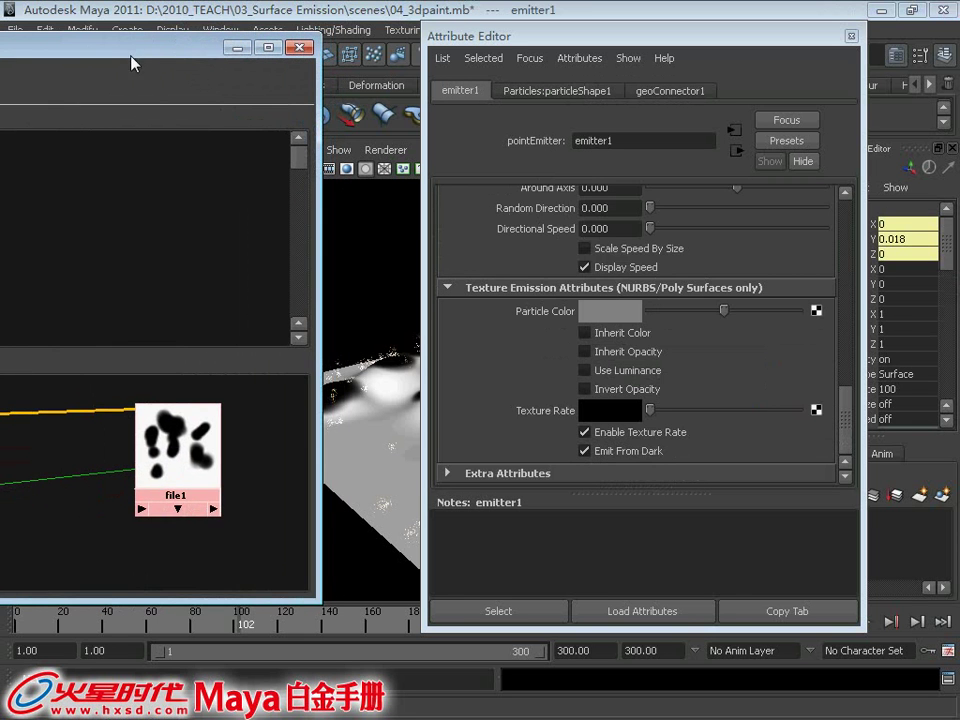
pyautogui.moveTo(180, 440); pyautogui.dragTo(610, 411, button='middle')
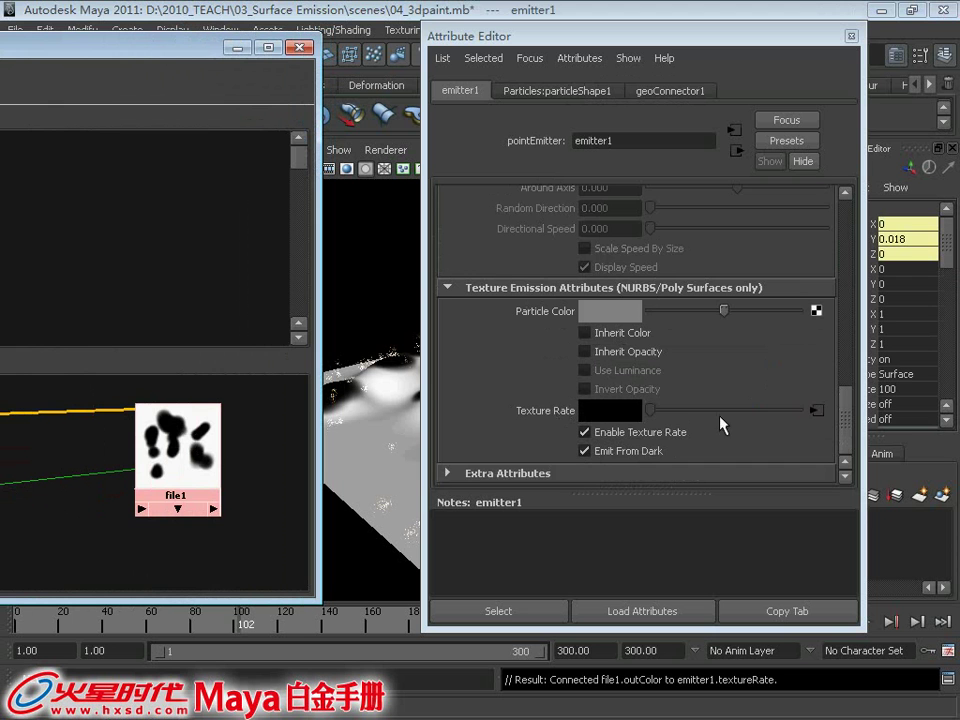
# Step: Close the Attribute Editor and Hypershade, then play the timeline to watch emission
pyautogui.click(850, 38)
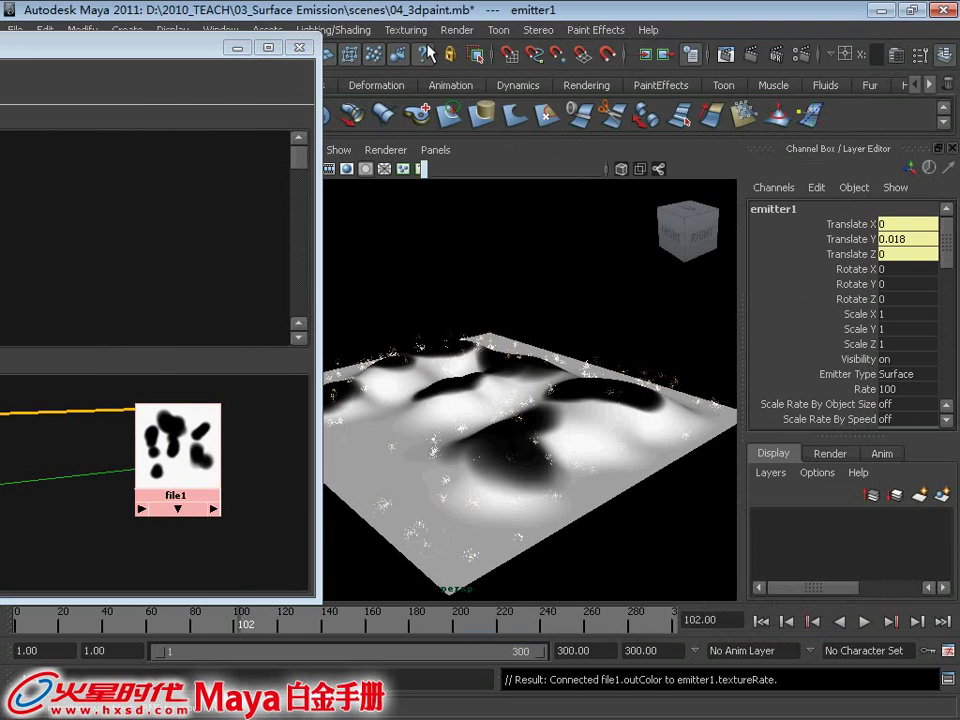
pyautogui.click(241, 47)
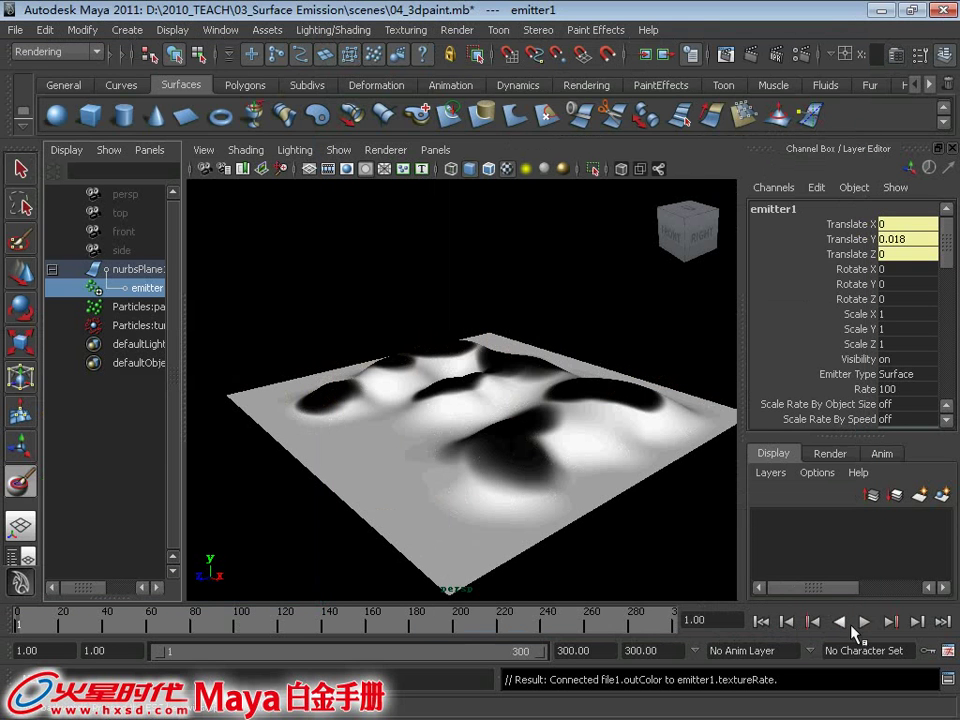
pyautogui.click(864, 621)
pyautogui.moveTo(542, 476)
pyautogui.keyDown('alt'); pyautogui.mouseDown()
pyautogui.moveTo(573, 440)
pyautogui.moveTo(534, 426)
pyautogui.moveTo(549, 401)
pyautogui.moveTo(426, 435)
pyautogui.moveTo(349, 411)
pyautogui.moveTo(421, 409)
pyautogui.moveTo(460, 420)
pyautogui.mouseUp(); pyautogui.keyUp('alt')
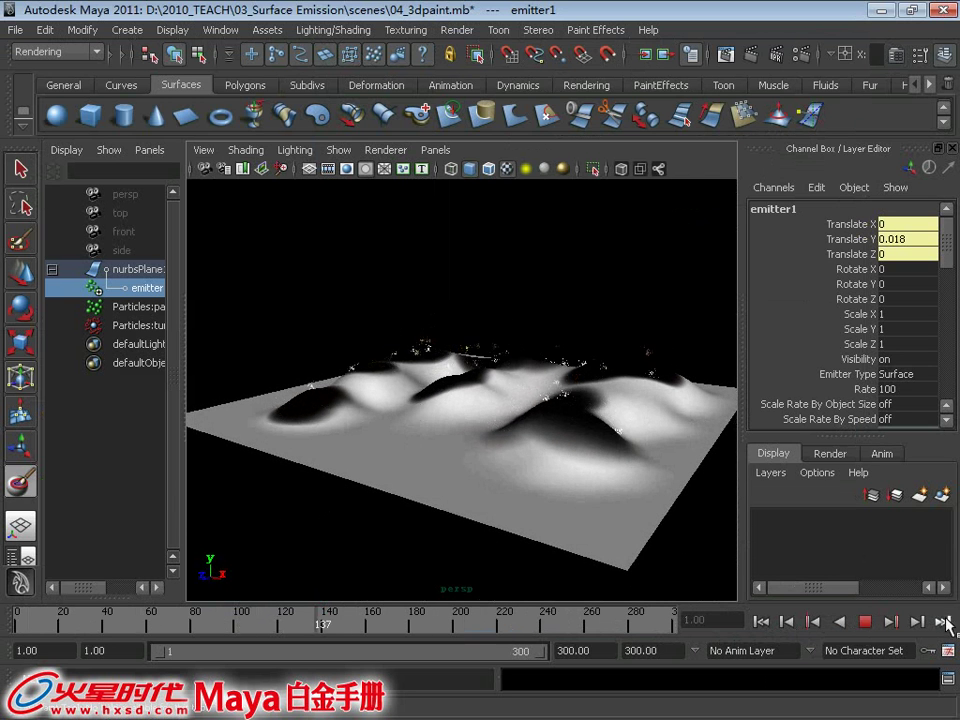
pyautogui.click(864, 621)
pyautogui.write('500')
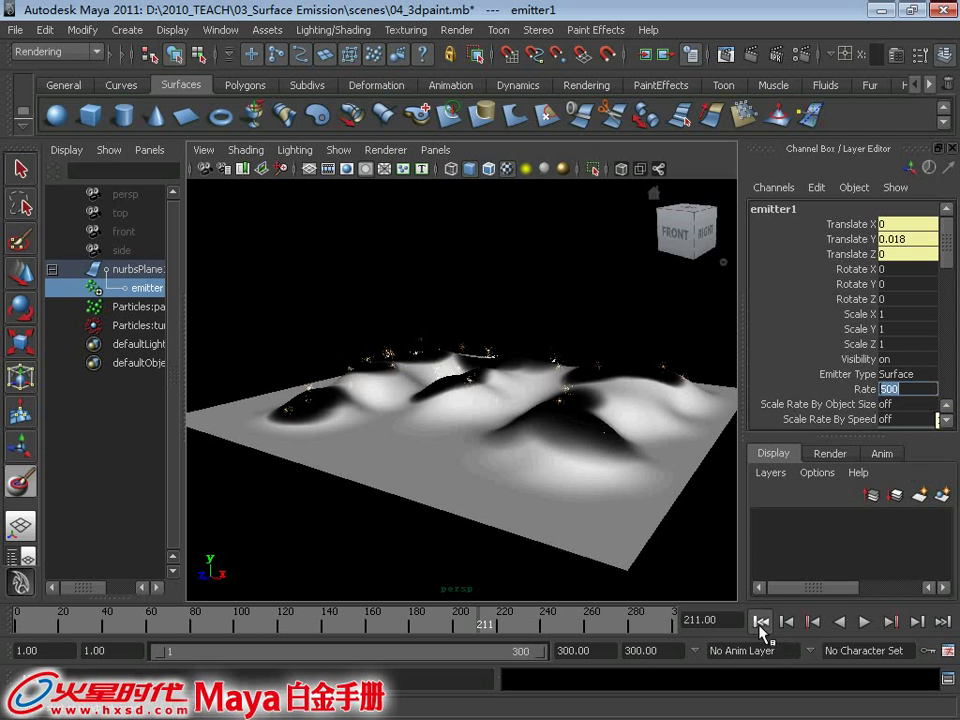
# Step: Replay from frame one and tumble overhead to see particles over the dark patches
pyautogui.click(760, 621)
pyautogui.click(864, 621)
pyautogui.moveTo(482, 396)
pyautogui.keyDown('alt'); pyautogui.mouseDown()
pyautogui.moveTo(563, 398)
pyautogui.moveTo(537, 427)
pyautogui.moveTo(527, 403)
pyautogui.moveTo(610, 373)
pyautogui.moveTo(508, 377)
pyautogui.moveTo(480, 414)
pyautogui.mouseUp(); pyautogui.keyUp('alt')
pyautogui.click(864, 621)
pyautogui.moveTo(550, 440)
pyautogui.keyDown('alt'); pyautogui.mouseDown()
pyautogui.moveTo(526, 451)
pyautogui.moveTo(416, 416)
pyautogui.mouseUp(); pyautogui.keyUp('alt')
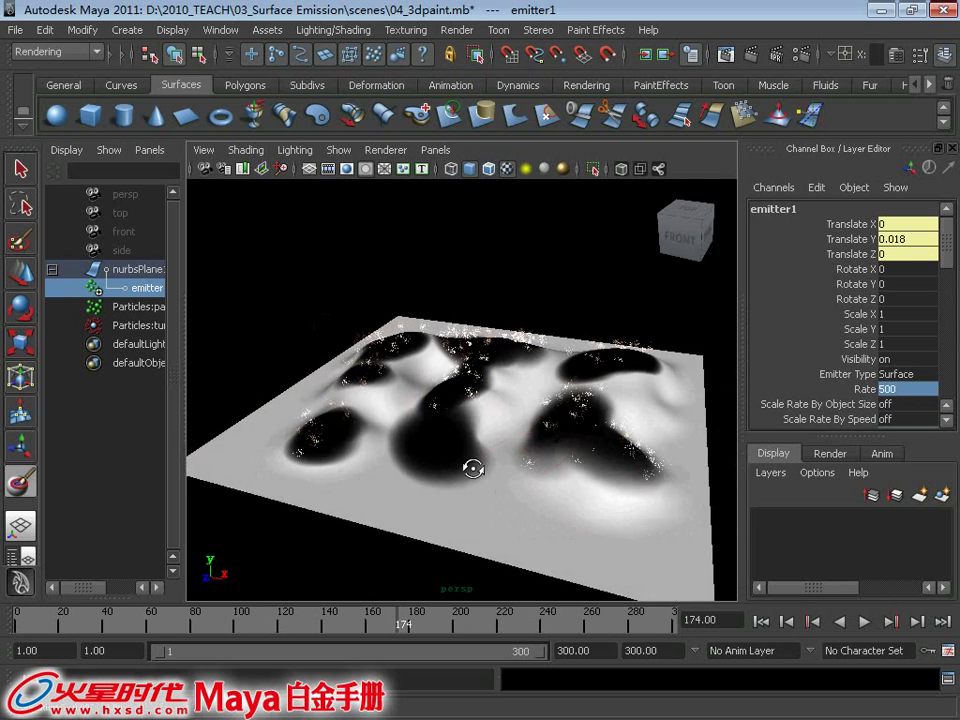
# Step: Open the 3D Paint Tool settings and paint a long curving black stroke across the plane
pyautogui.doubleClick(20, 481)
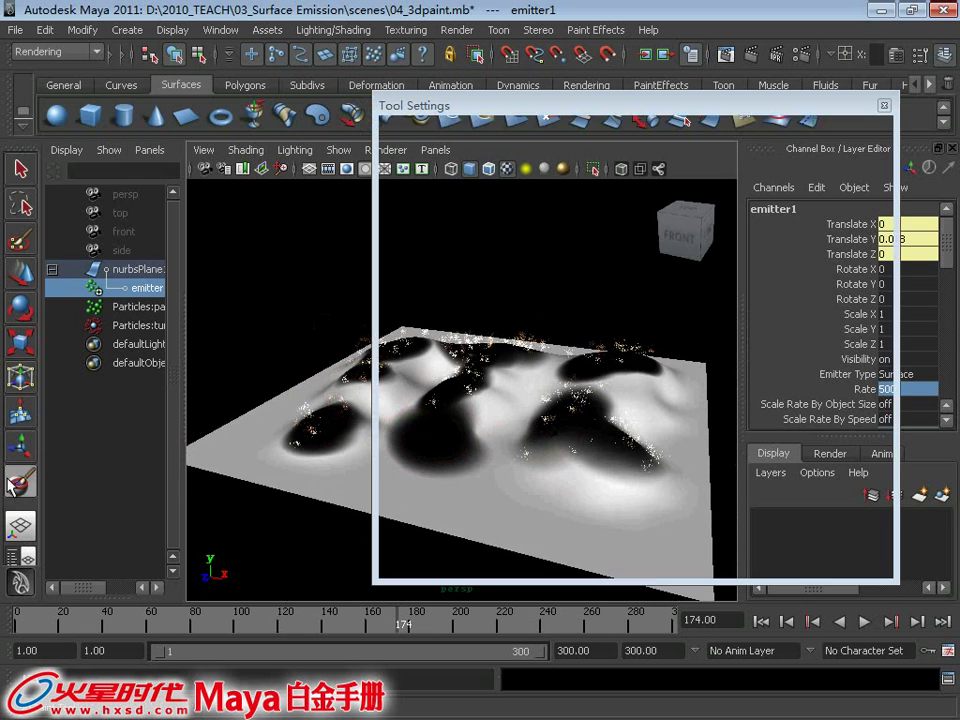
pyautogui.scroll(3, 662, 261)
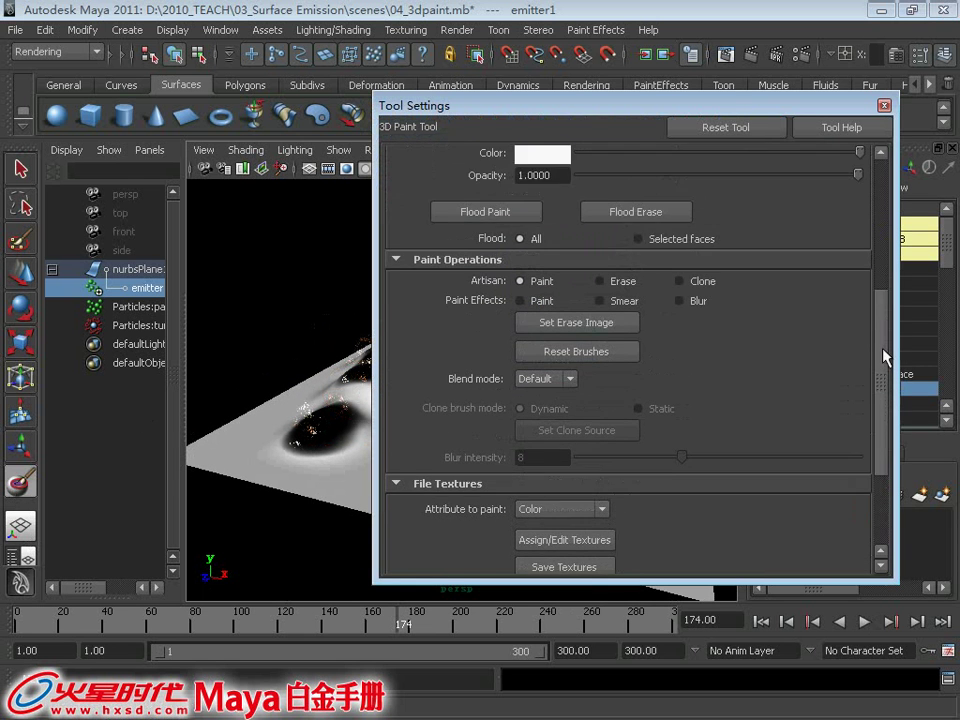
pyautogui.scroll(2, 661, 256)
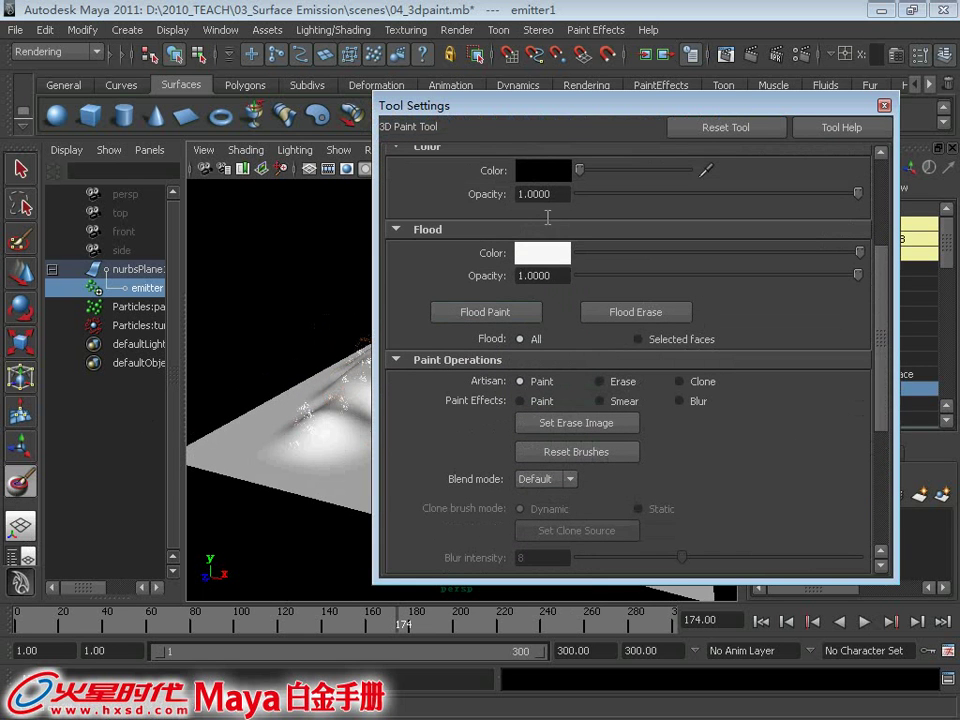
pyautogui.moveTo(533, 117); pyautogui.dragTo(882, 82)
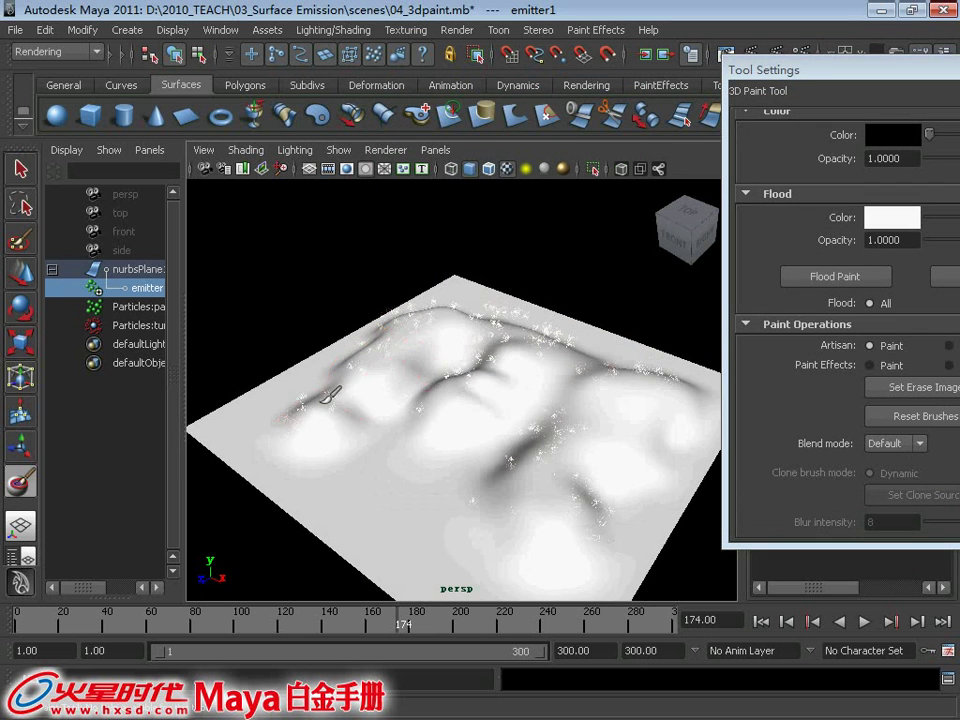
pyautogui.moveTo(300, 410)
pyautogui.mouseDown()
pyautogui.moveTo(397, 325)
pyautogui.moveTo(500, 327)
pyautogui.mouseUp()
pyautogui.moveTo(440, 405); pyautogui.dragTo(645, 478)
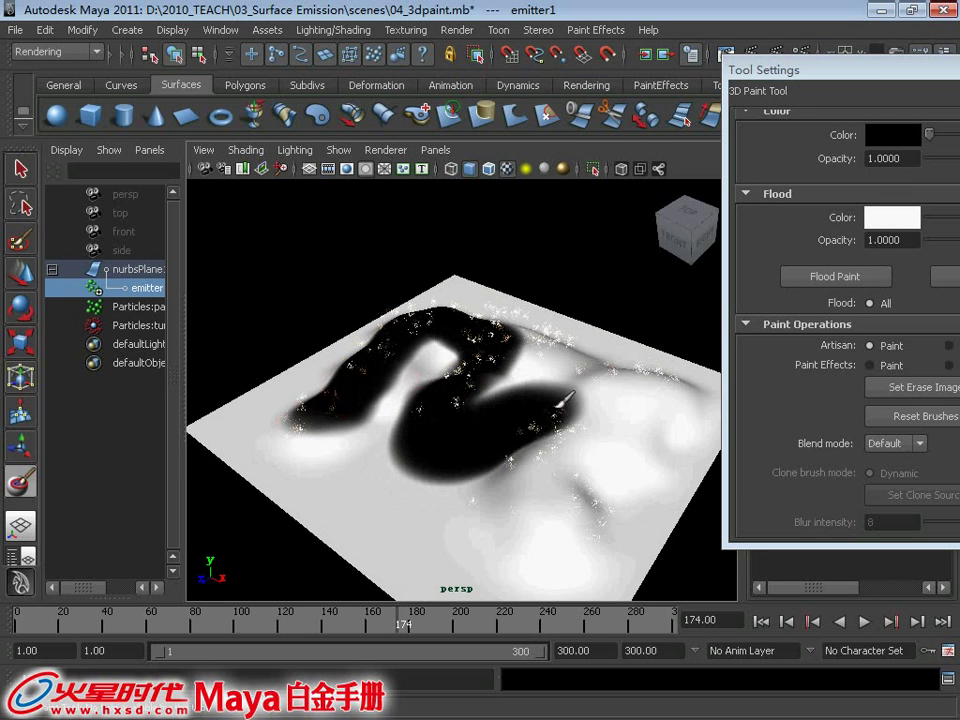
# Step: Save the painted texture as nurbsPlaneShape1_color.tga and close Tool Settings
pyautogui.scroll(-5, 645, 478)
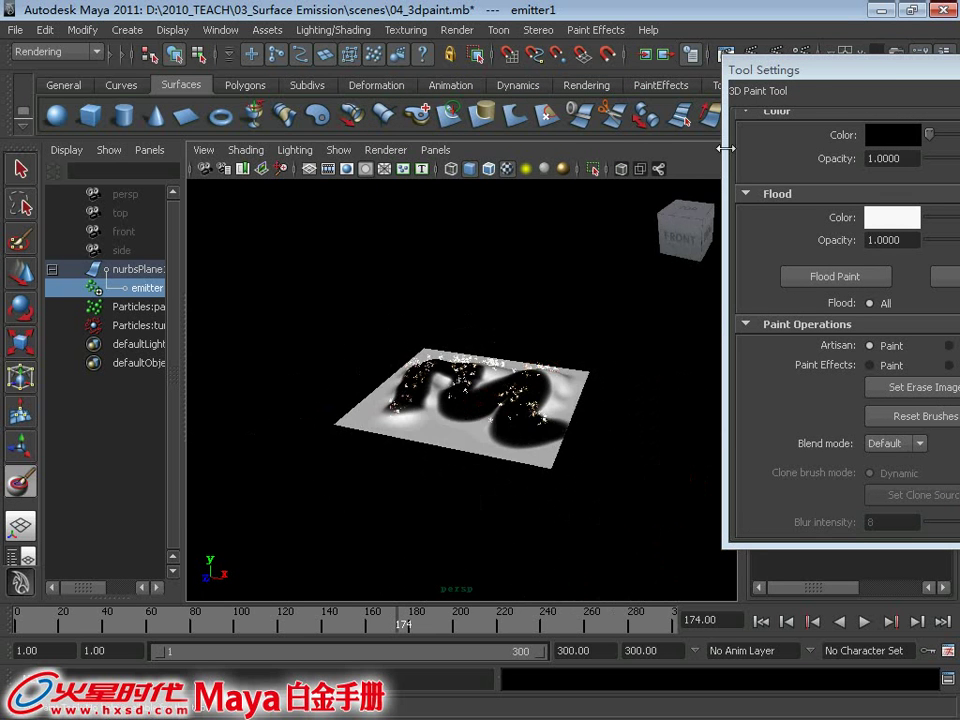
pyautogui.moveTo(804, 81); pyautogui.dragTo(552, 47)
pyautogui.scroll(-4, 785, 292)
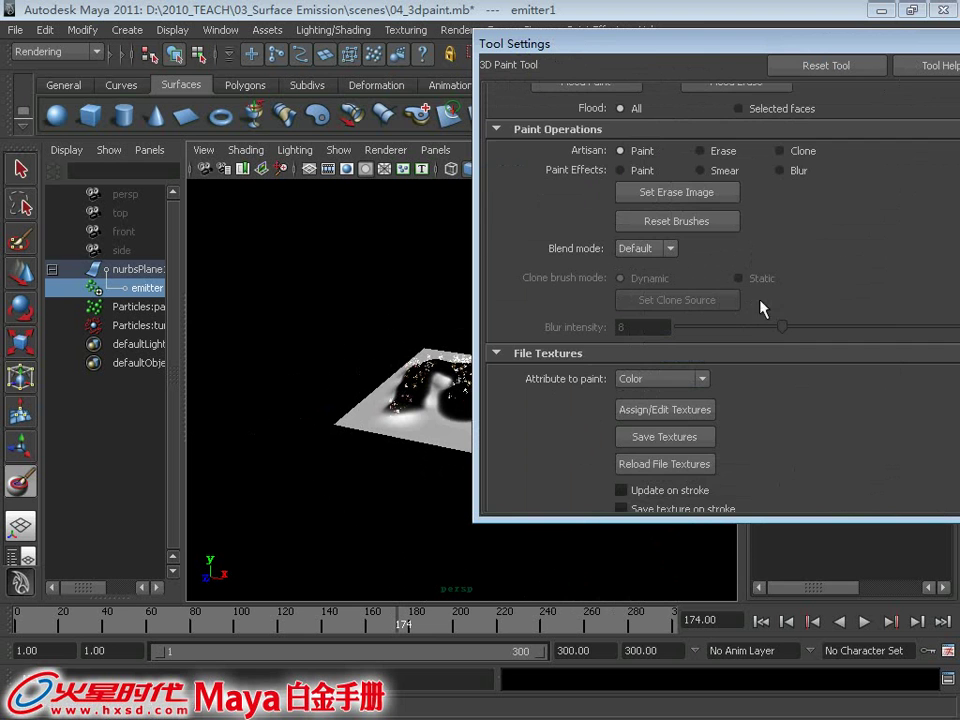
pyautogui.click(644, 444)
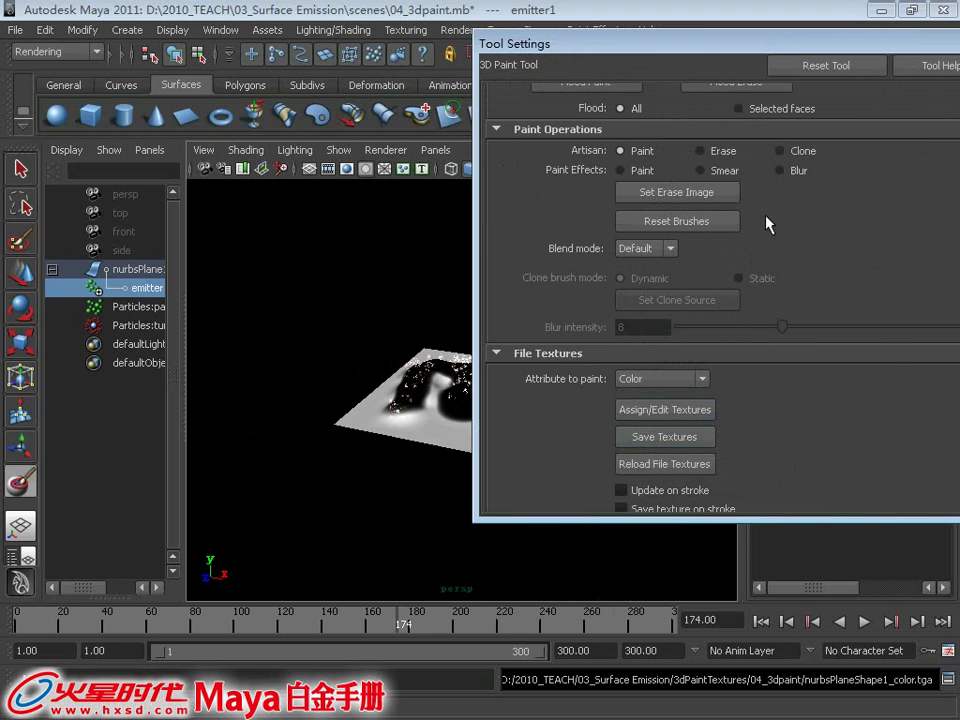
pyautogui.moveTo(665, 42); pyautogui.dragTo(432, 44)
pyautogui.click(752, 45)
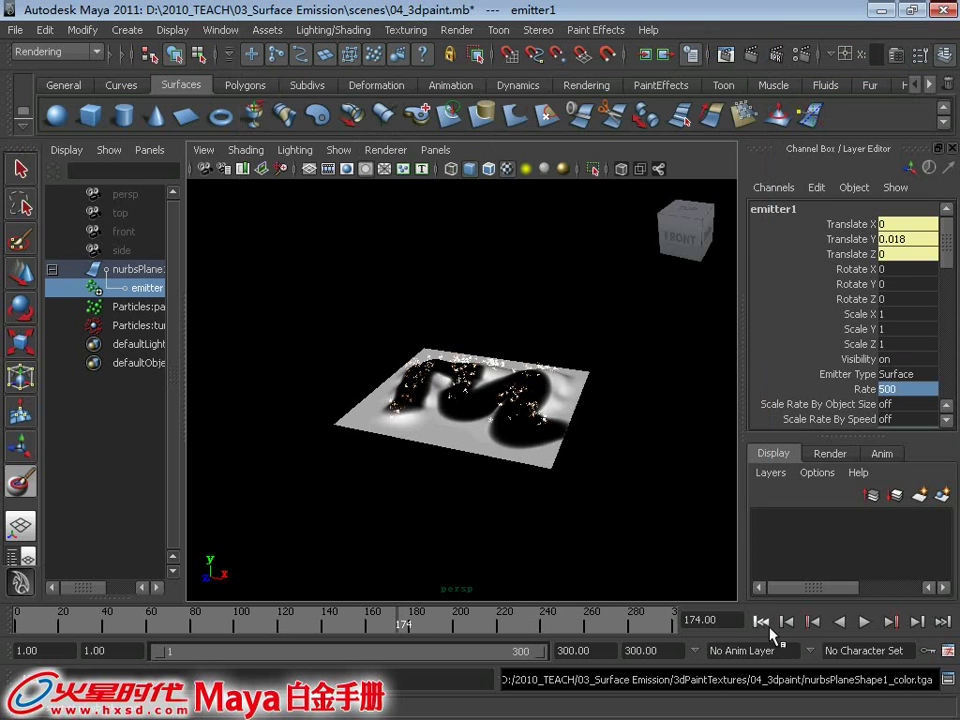
# Step: Rewind and play the simulation, watching particles stream from the black strokes
pyautogui.click(761, 621)
pyautogui.click(865, 622)
pyautogui.scroll(5, 606, 450)
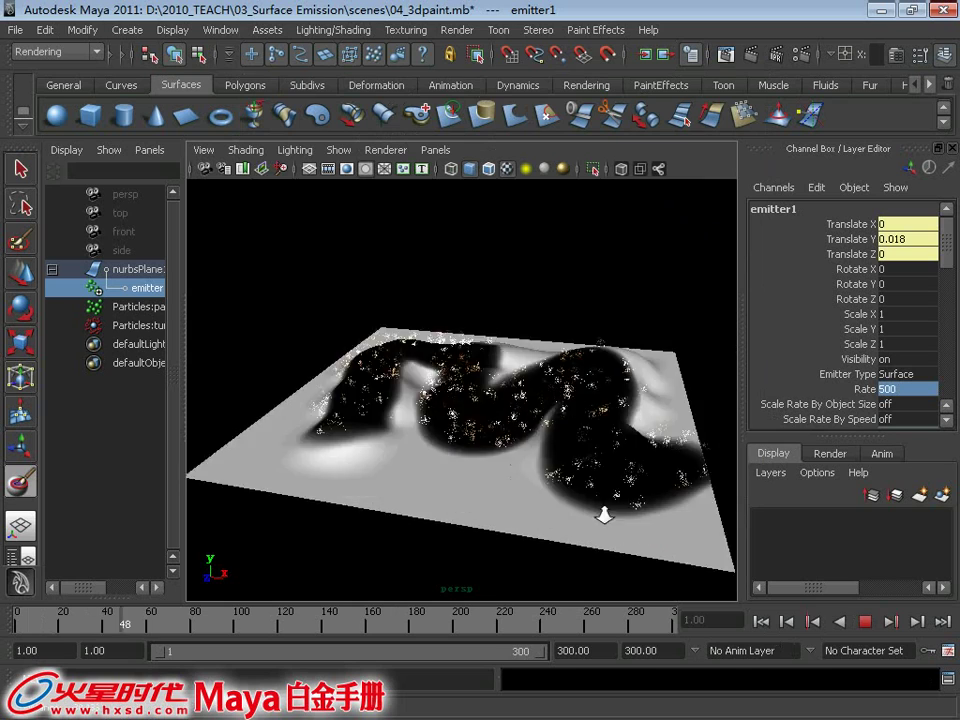
pyautogui.moveTo(606, 450)
pyautogui.keyDown('alt'); pyautogui.mouseDown()
pyautogui.moveTo(636, 407)
pyautogui.moveTo(462, 440)
pyautogui.moveTo(450, 407)
pyautogui.moveTo(414, 407)
pyautogui.moveTo(493, 405)
pyautogui.moveTo(444, 424)
pyautogui.moveTo(274, 396)
pyautogui.moveTo(396, 332)
pyautogui.moveTo(643, 428)
pyautogui.moveTo(540, 460)
pyautogui.mouseUp(); pyautogui.keyUp('alt')
pyautogui.hotkey('alt', 'v')
pyautogui.moveTo(407, 428)
pyautogui.keyDown('alt'); pyautogui.mouseDown()
pyautogui.moveTo(430, 464)
pyautogui.moveTo(418, 439)
pyautogui.moveTo(439, 454)
pyautogui.moveTo(460, 388)
pyautogui.mouseUp(); pyautogui.keyUp('alt')
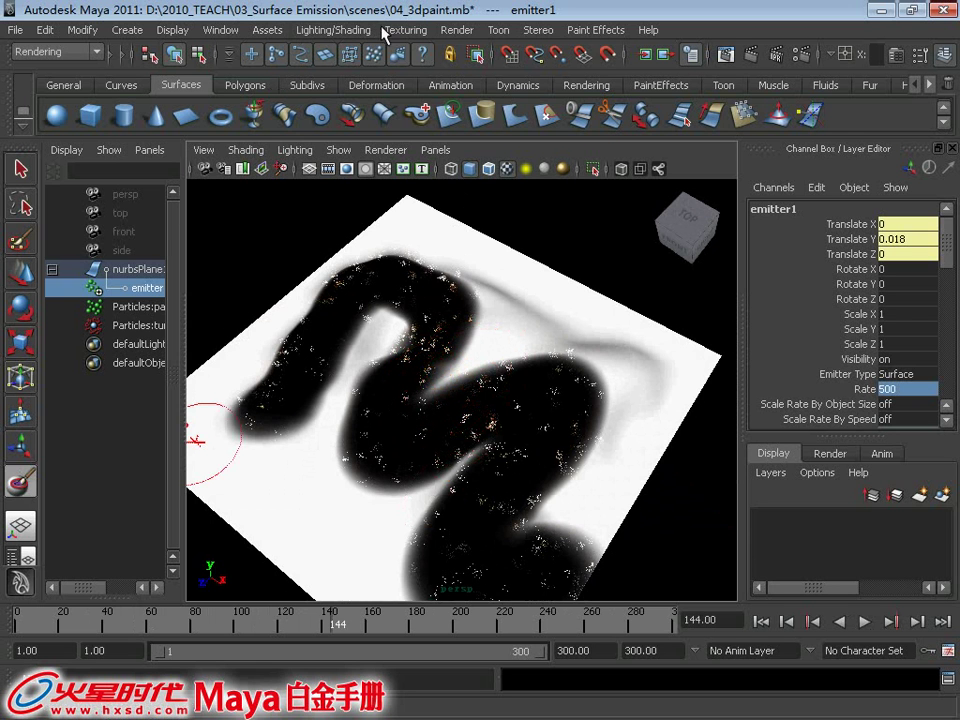
# Step: Select the particle object, inspect the plane up close, and save the scene as 04_3dpaint.mb
pyautogui.click(117, 308)
pyautogui.moveTo(553, 352)
pyautogui.keyDown('alt'); pyautogui.mouseDown()
pyautogui.moveTo(499, 371)
pyautogui.moveTo(542, 349)
pyautogui.moveTo(502, 340)
pyautogui.moveTo(531, 332)
pyautogui.mouseUp(); pyautogui.keyUp('alt')
pyautogui.scroll(5, 489, 345)
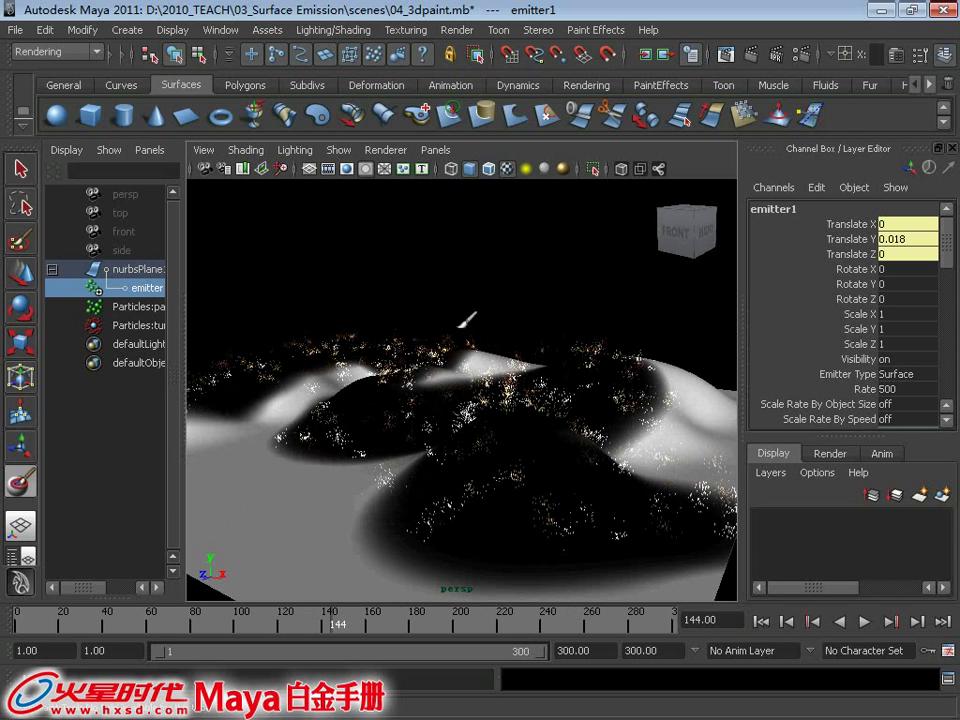
pyautogui.keyDown('alt'); pyautogui.moveTo(466, 320); pyautogui.dragTo(461, 327, button='middle'); pyautogui.keyUp('alt')
pyautogui.moveTo(446, 328)
pyautogui.keyDown('alt'); pyautogui.mouseDown()
pyautogui.moveTo(471, 343)
pyautogui.moveTo(489, 469)
pyautogui.moveTo(478, 490)
pyautogui.mouseUp(); pyautogui.keyUp('alt')
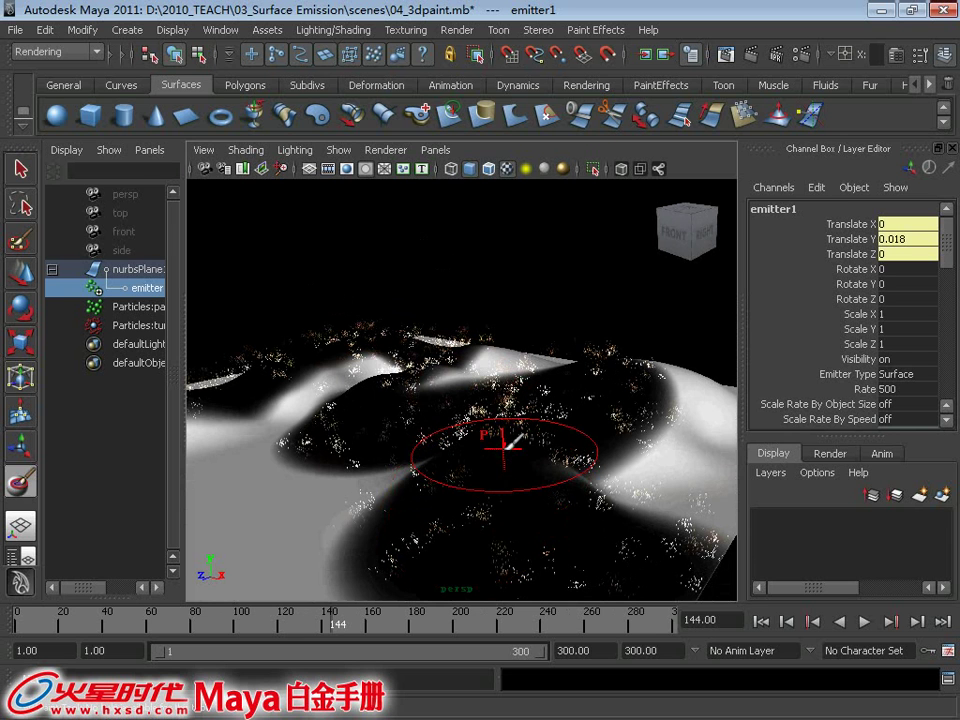
pyautogui.press('q')
pyautogui.hotkey('ctrl', 's')
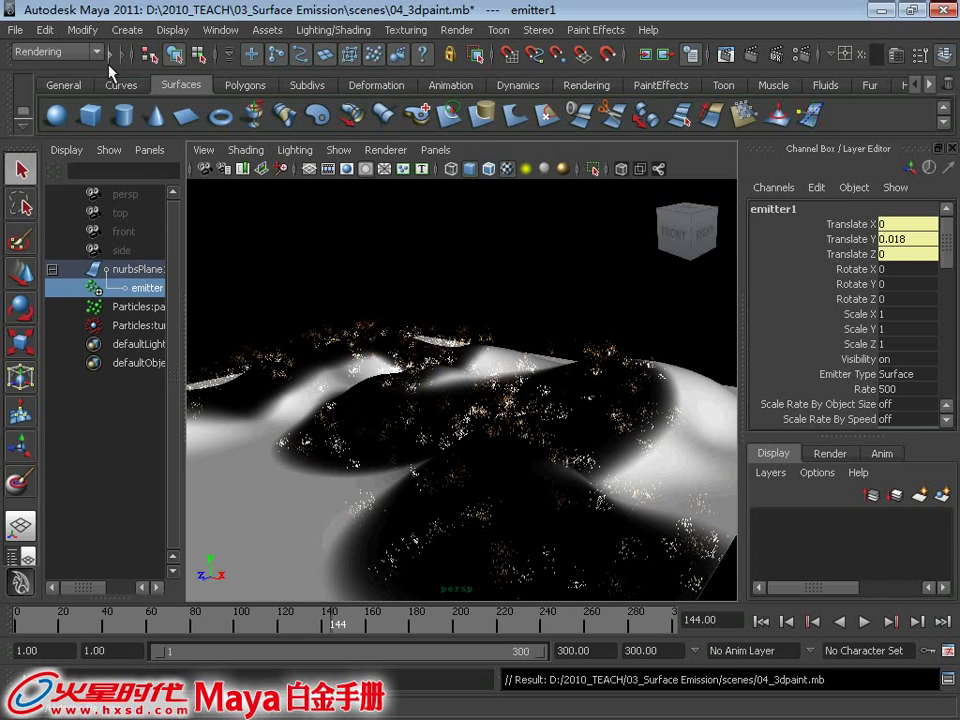
# Step: Start a new scene, discarding the unsaved changes
pyautogui.click(109, 53)
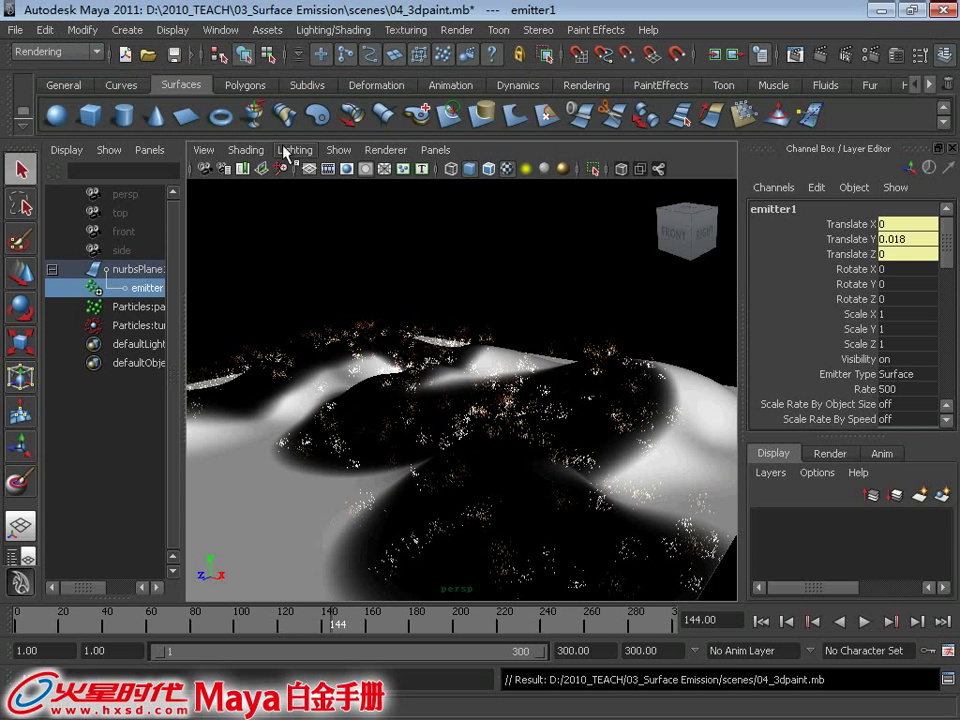
pyautogui.hotkey('ctrl', 'n')
pyautogui.click(497, 370)
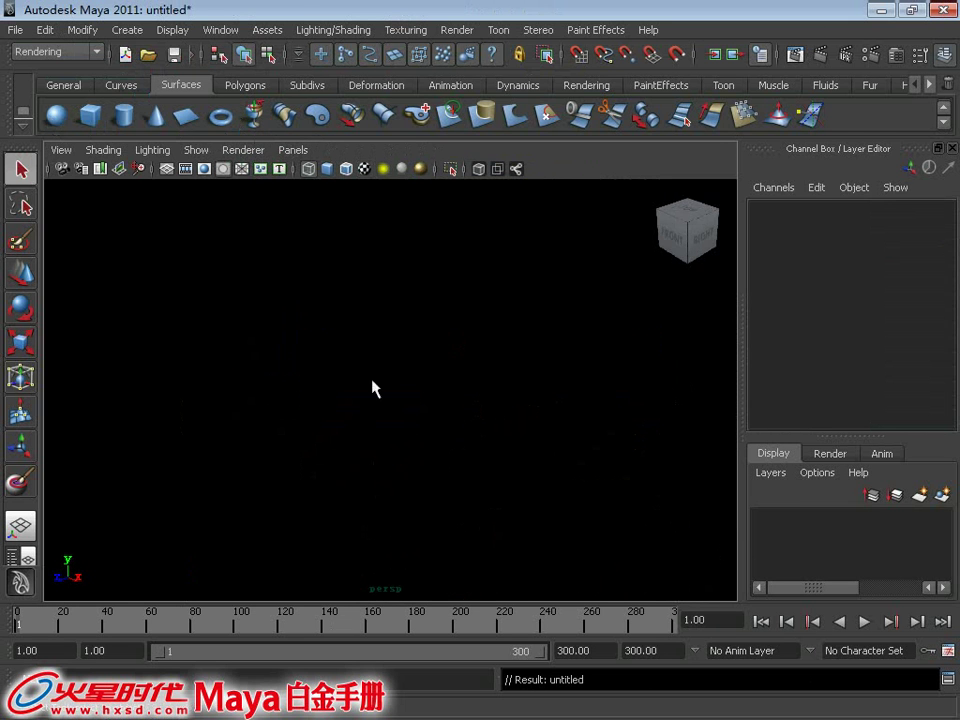
# Step: Create a shaded NURBS sphere and orbit toward a front view of it
pyautogui.press('g')
pyautogui.press('5')
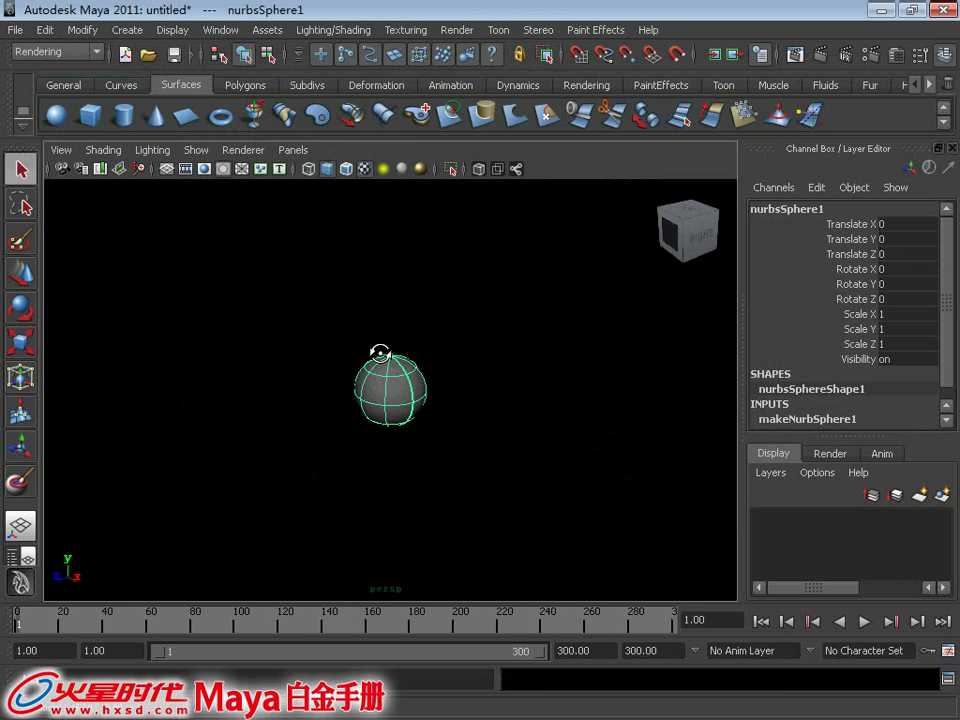
pyautogui.scroll(2, 422, 443)
pyautogui.scroll(2, 399, 452)
pyautogui.scroll(3, 438, 447)
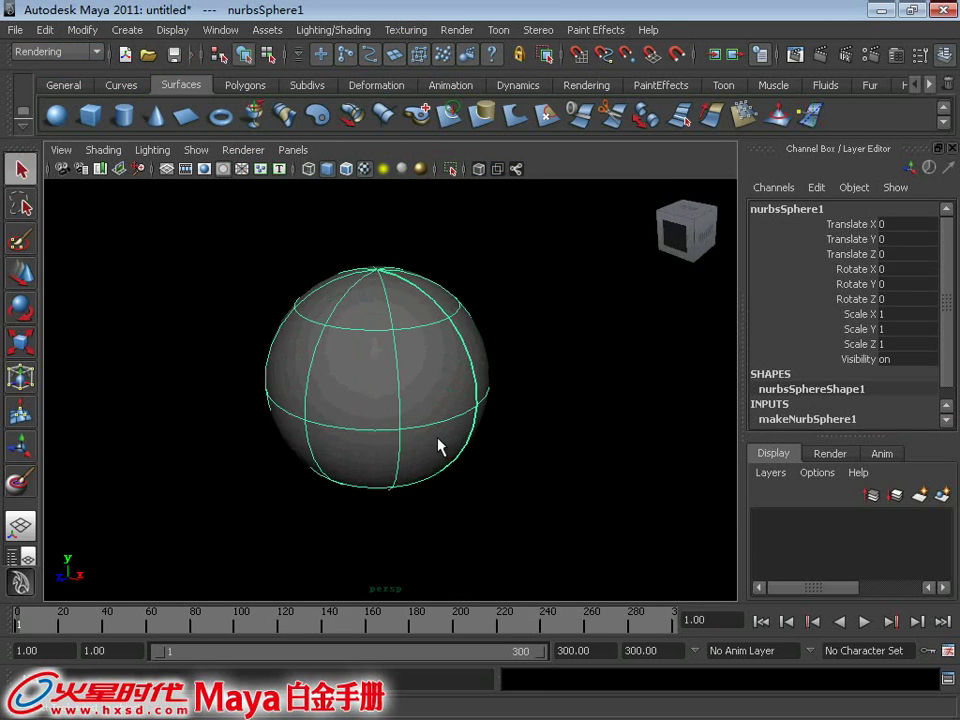
pyautogui.press('e')
pyautogui.press('r')
pyautogui.moveTo(386, 392)
pyautogui.keyDown('alt'); pyautogui.mouseDown()
pyautogui.moveTo(494, 357)
pyautogui.moveTo(478, 366)
pyautogui.moveTo(510, 364)
pyautogui.moveTo(390, 366)
pyautogui.moveTo(381, 375)
pyautogui.moveTo(390, 377)
pyautogui.moveTo(365, 379)
pyautogui.mouseUp(); pyautogui.keyUp('alt')
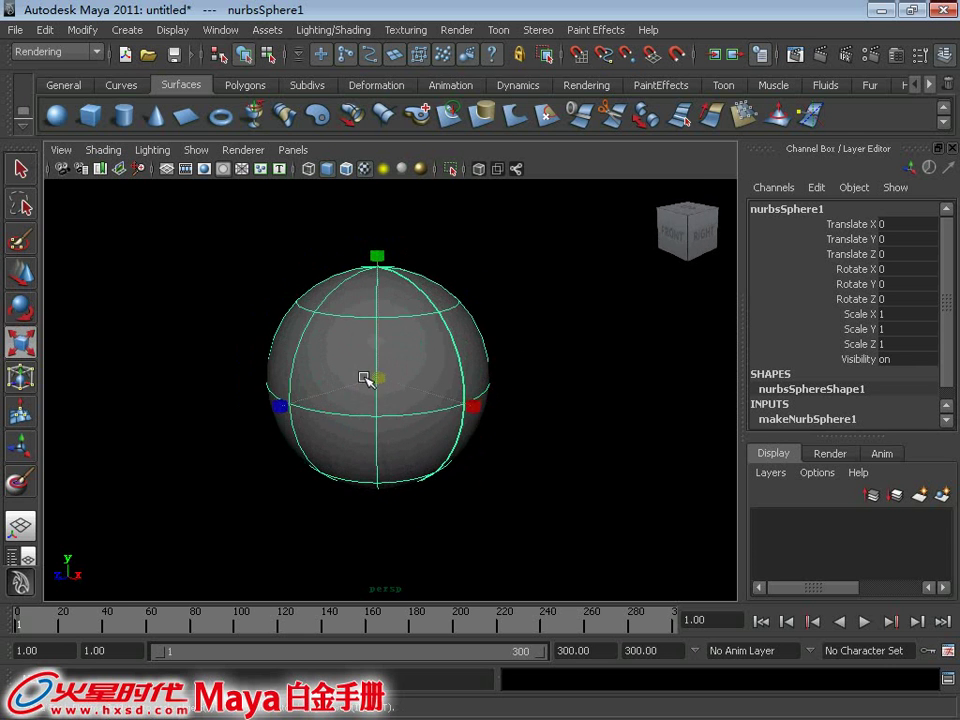
# Step: Orbit around the sphere and switch to the Persp/Outliner layout
pyautogui.click(407, 30)
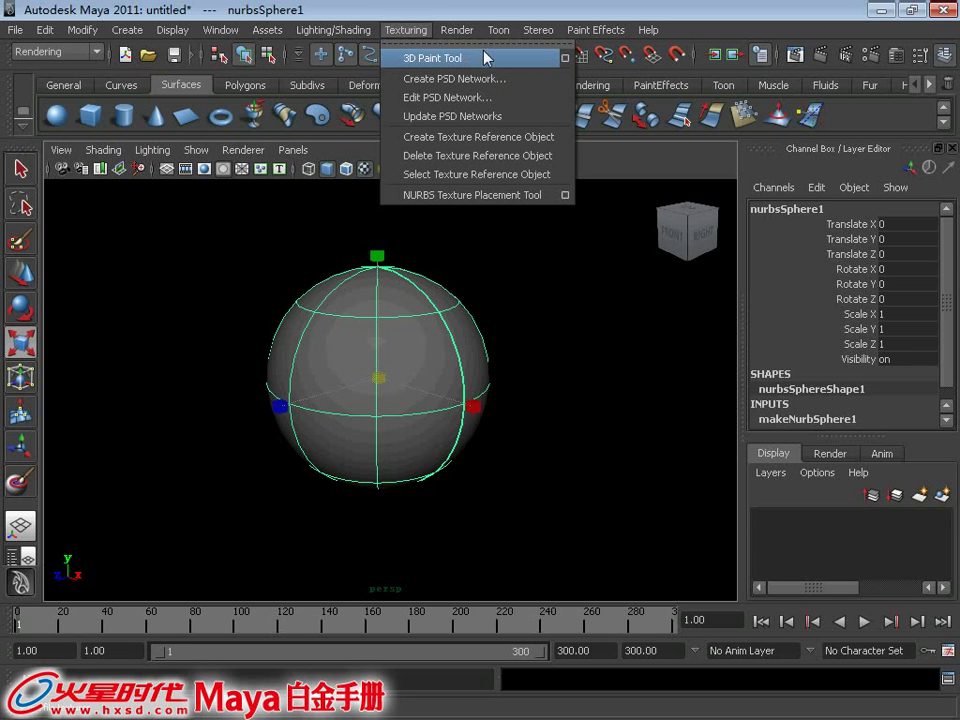
pyautogui.click(542, 373)
pyautogui.moveTo(519, 354)
pyautogui.keyDown('alt'); pyautogui.mouseDown()
pyautogui.moveTo(495, 343)
pyautogui.moveTo(538, 354)
pyautogui.mouseUp(); pyautogui.keyUp('alt')
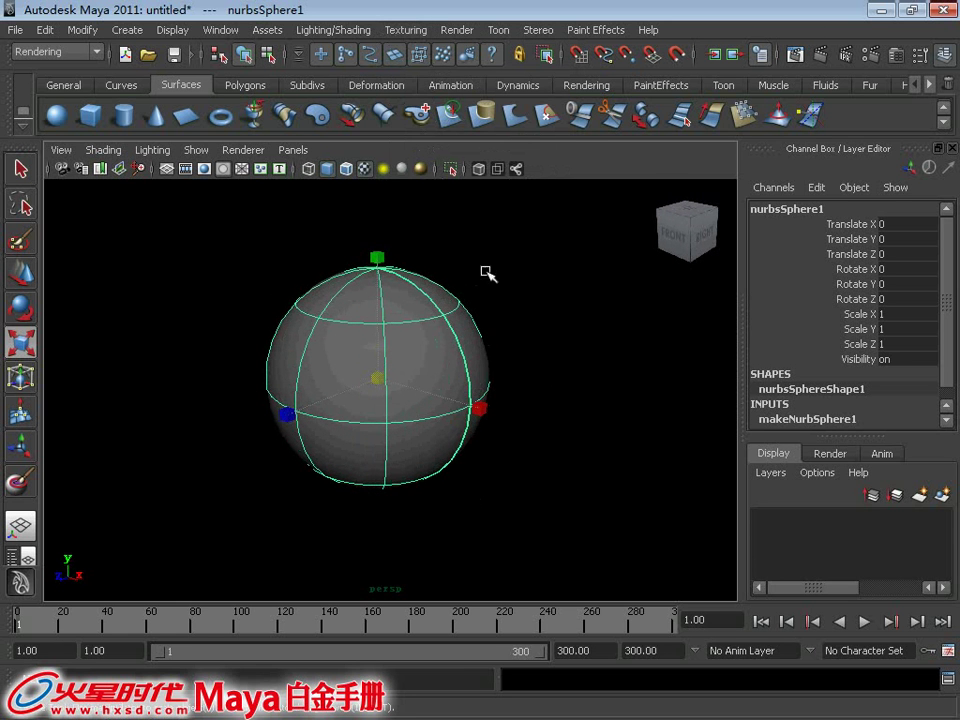
pyautogui.moveTo(478, 386)
pyautogui.keyDown('alt'); pyautogui.mouseDown()
pyautogui.moveTo(396, 317)
pyautogui.moveTo(379, 326)
pyautogui.mouseUp(); pyautogui.keyUp('alt')
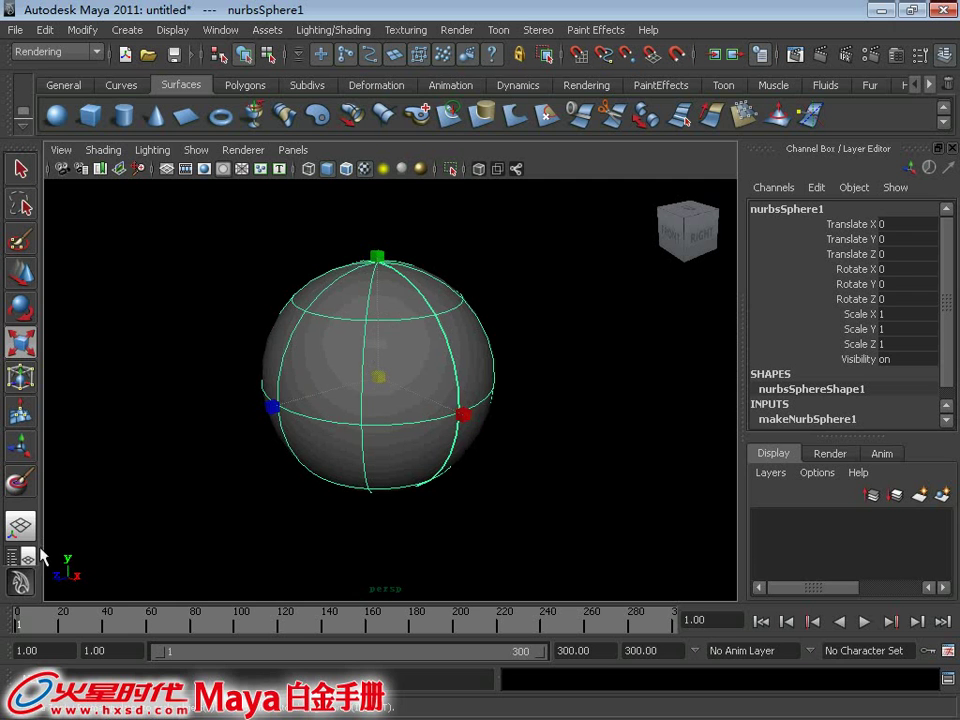
pyautogui.click(29, 552)
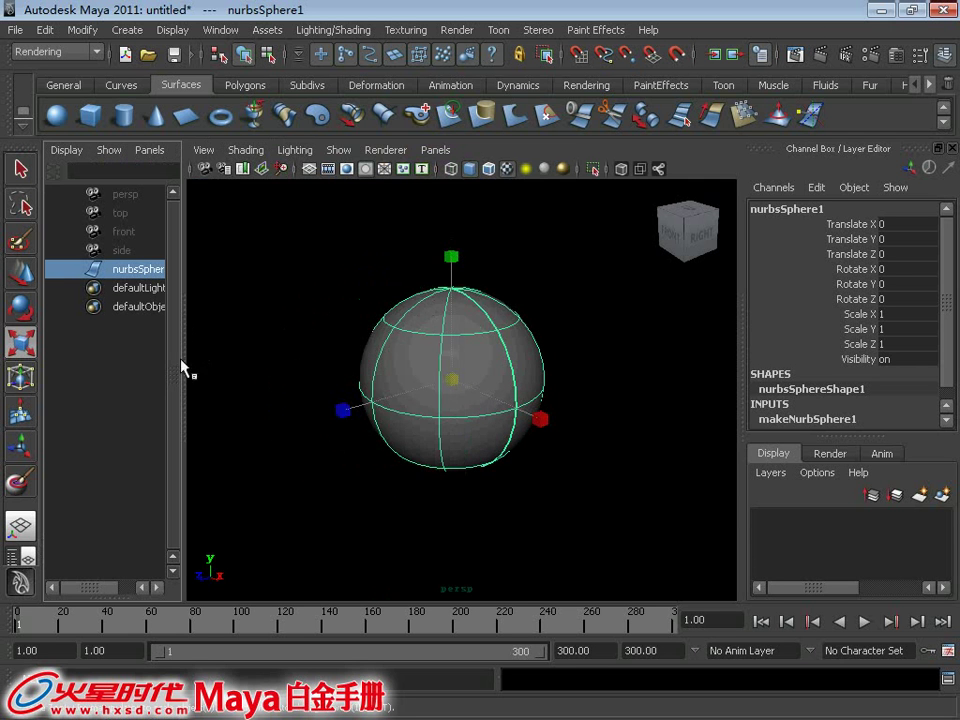
# Step: Widen the left pane, switch it to Panels > Paint Effects, and frame the blank 347 × 440 canvas
pyautogui.moveTo(181, 367); pyautogui.dragTo(366, 370)
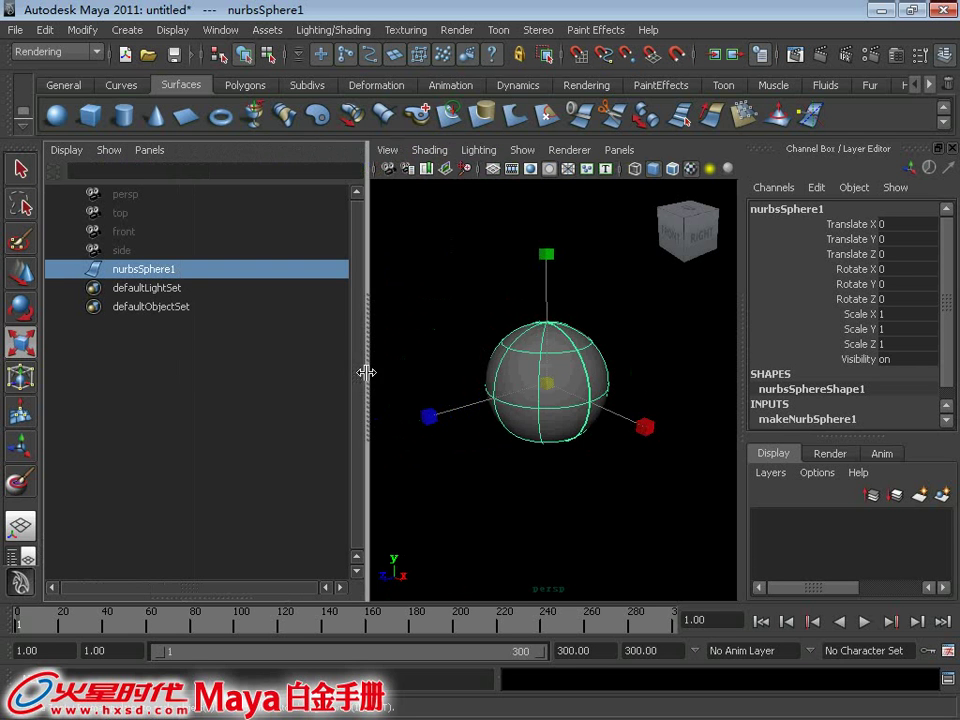
pyautogui.click(151, 156)
pyautogui.moveTo(190, 245)
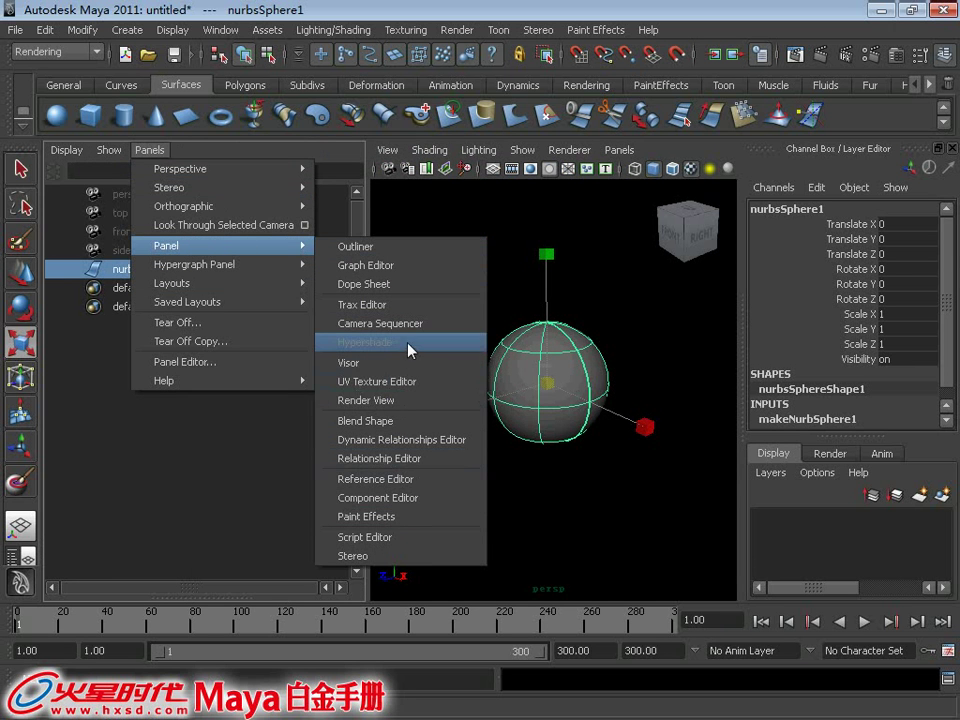
pyautogui.click(405, 518)
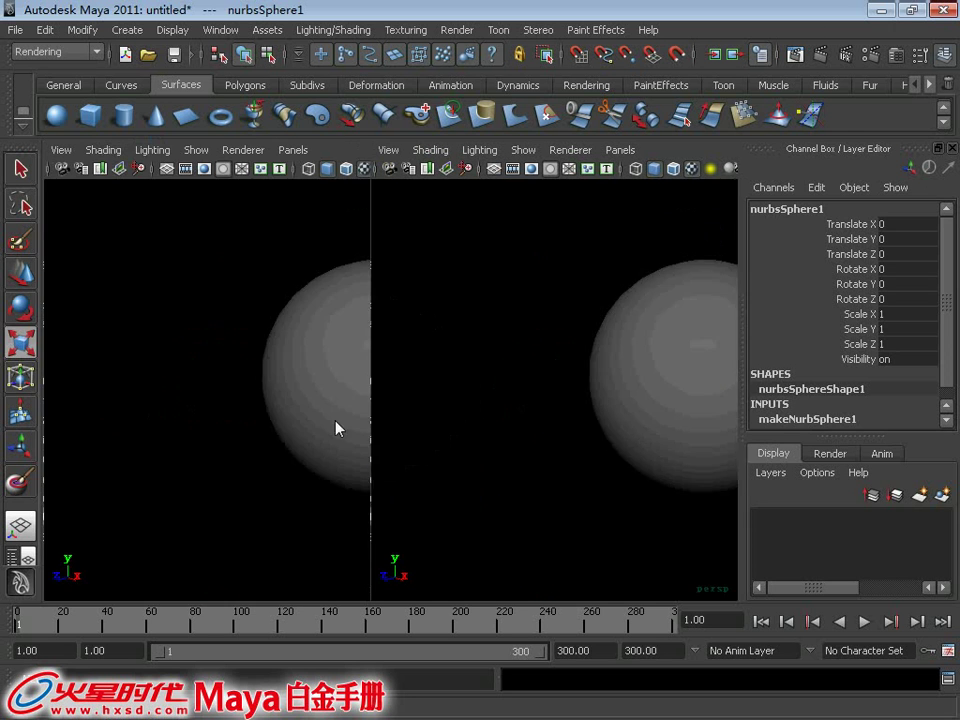
pyautogui.scroll(-2, 243, 320)
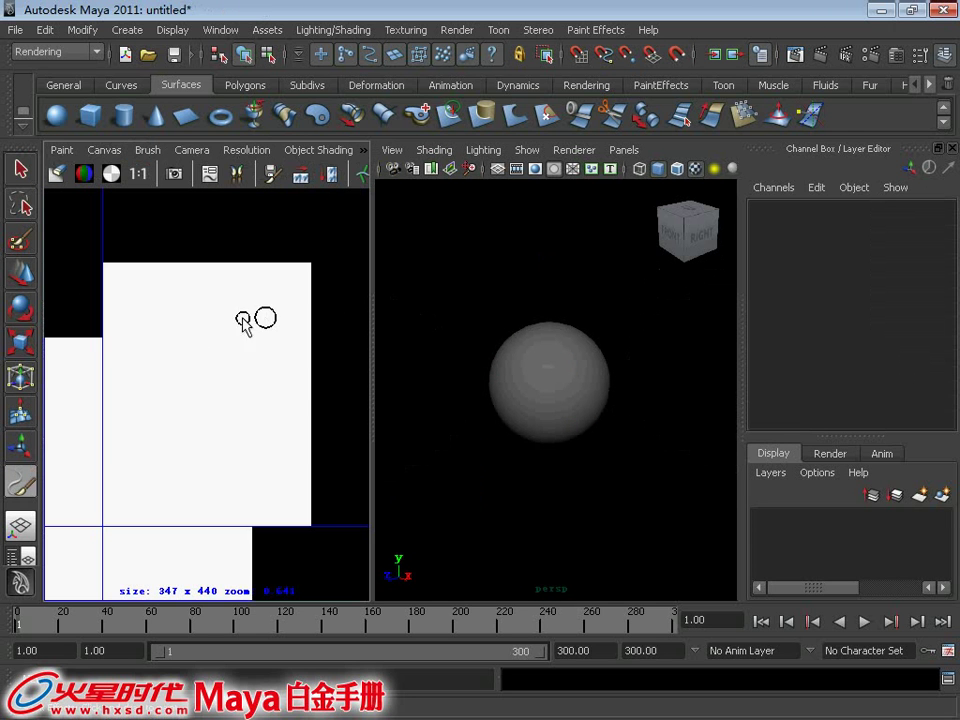
pyautogui.keyDown('alt'); pyautogui.moveTo(230, 348); pyautogui.dragTo(210, 328, button='middle'); pyautogui.keyUp('alt')
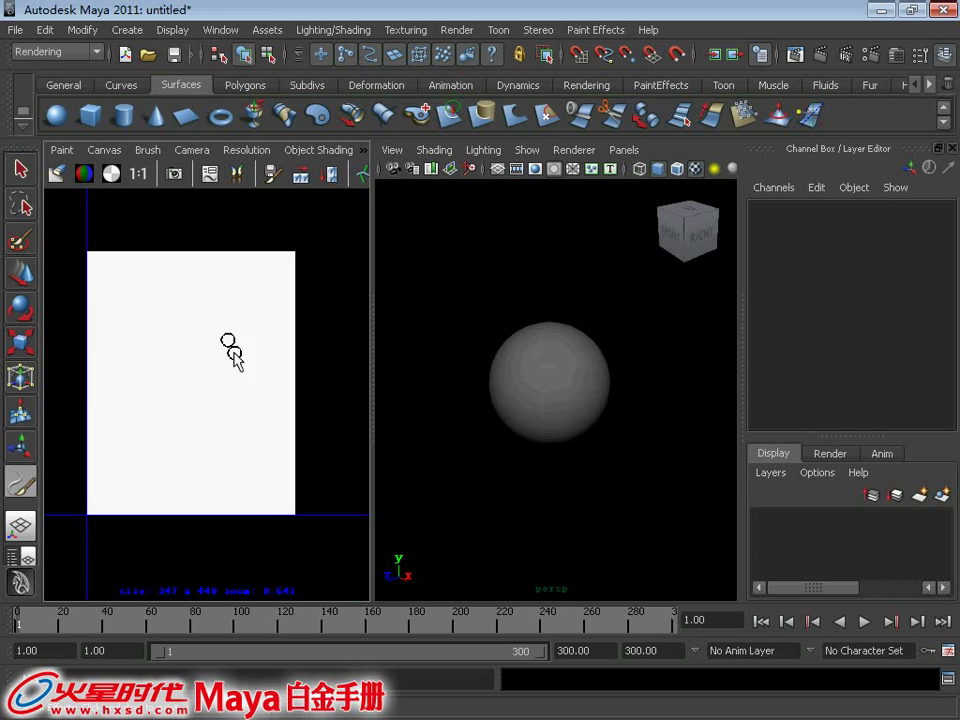
pyautogui.scroll(1, 256, 312)
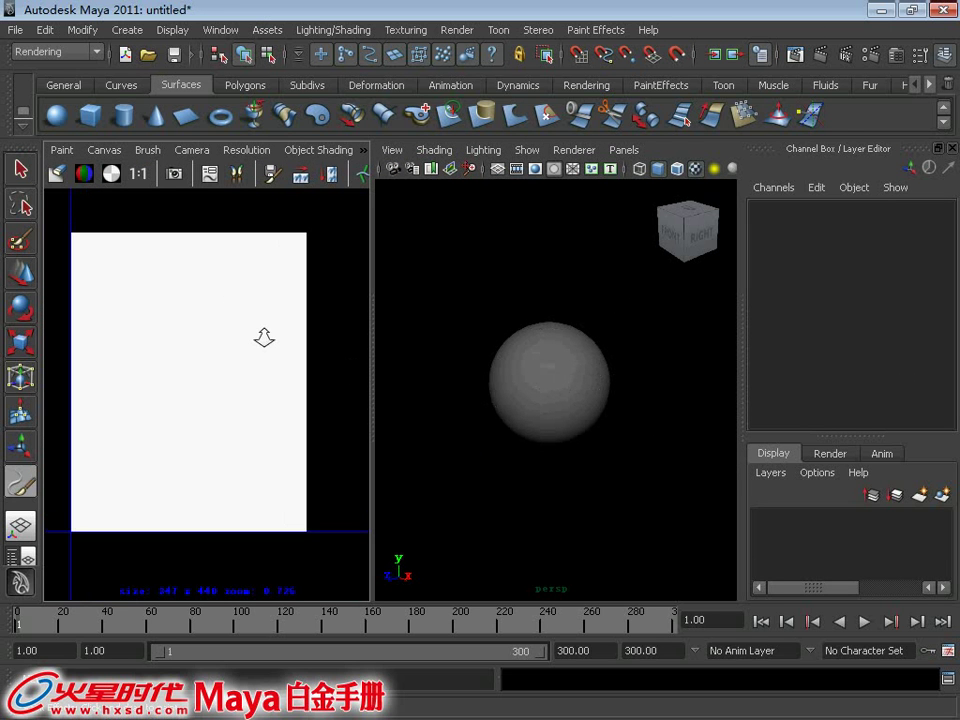
pyautogui.click(193, 150)
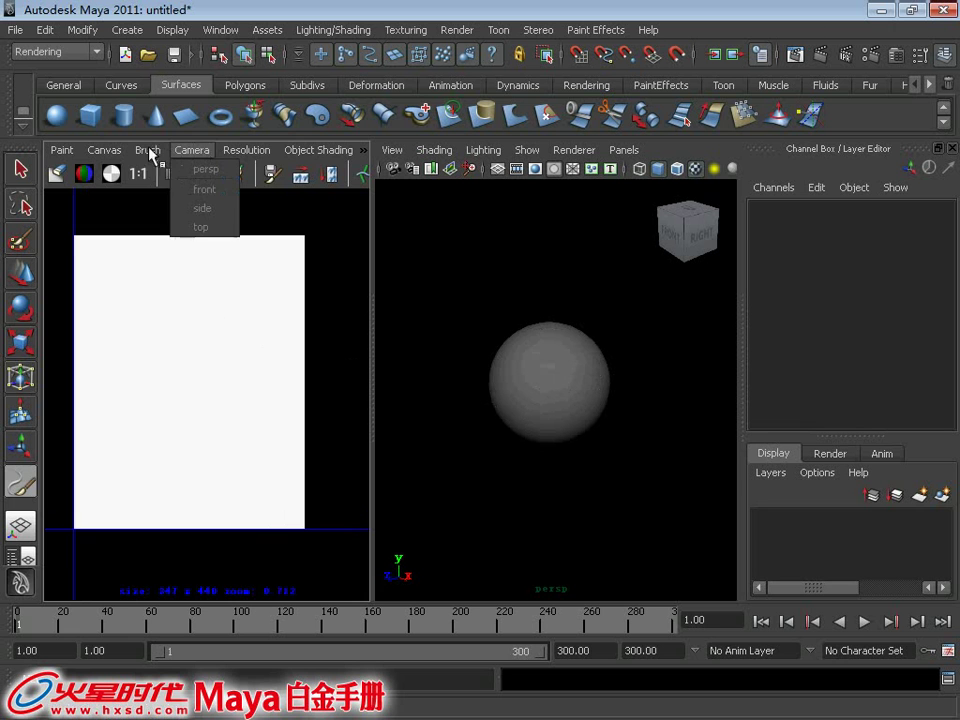
pyautogui.click(148, 152)
pyautogui.click(105, 151)
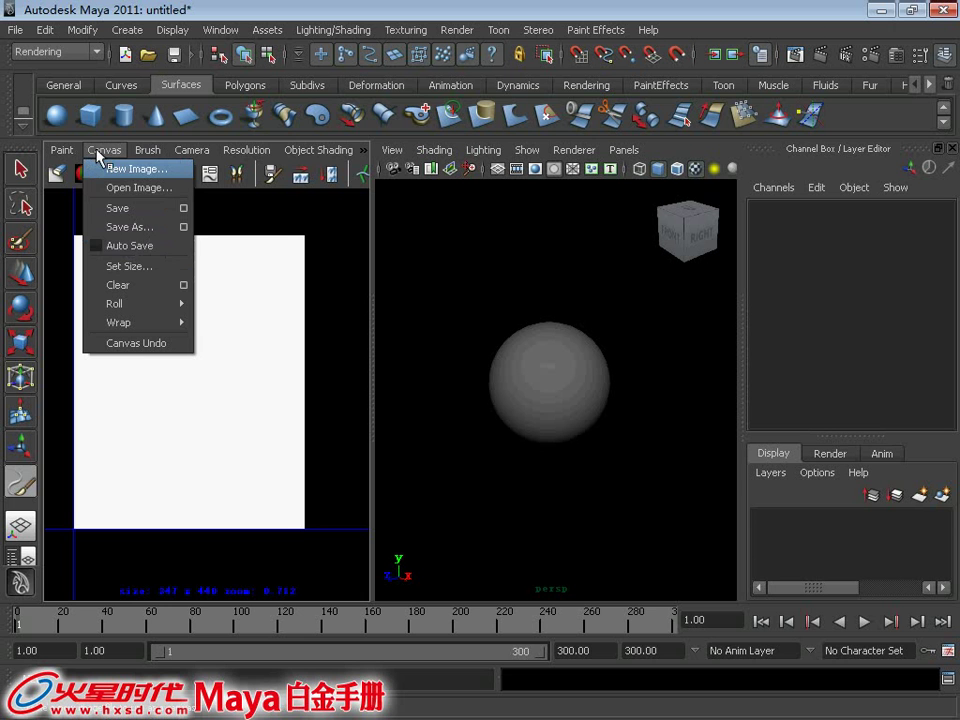
# Step: Resize the Paint Effects canvas to 1024 × 1024 with Canvas > Set Size
pyautogui.click(160, 275)
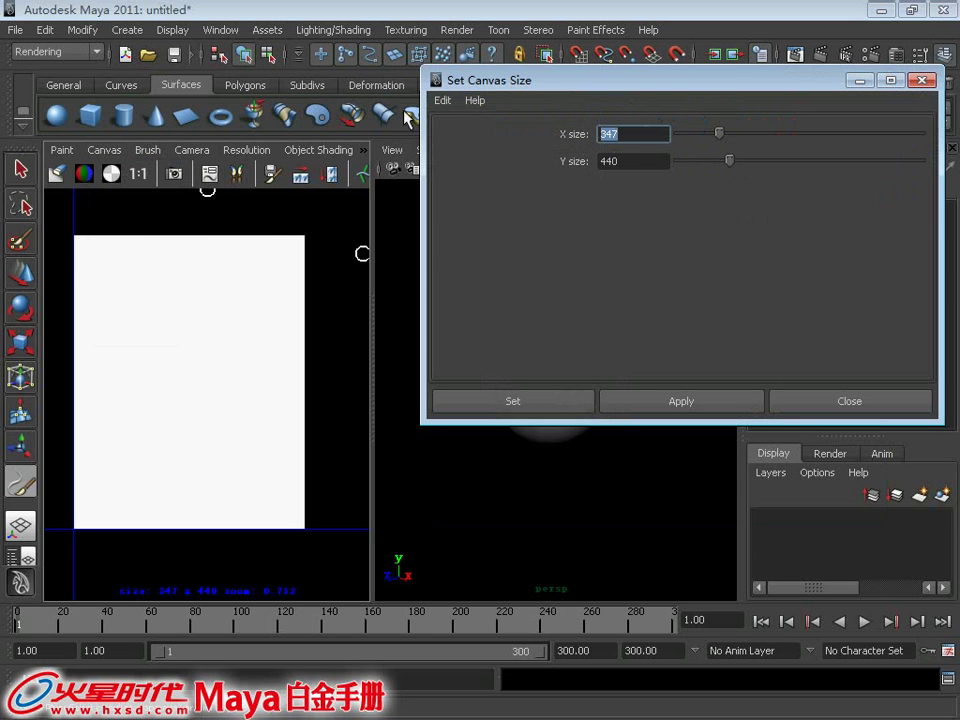
pyautogui.write('12')
pyautogui.press('Tab')
pyautogui.write('512')
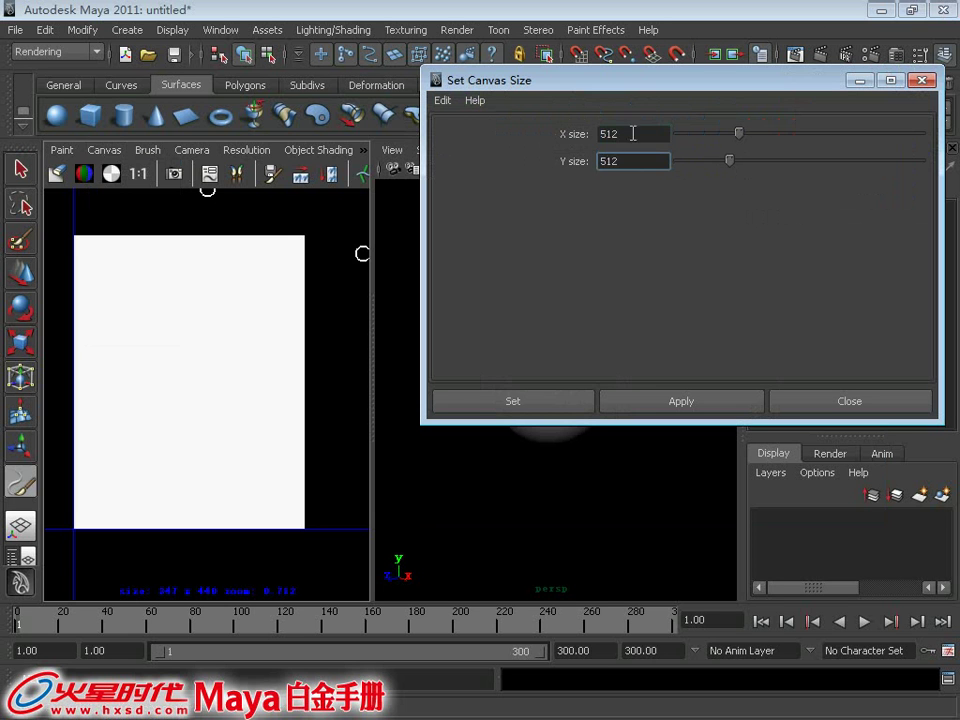
pyautogui.doubleClick(633, 133)
pyautogui.write('10')
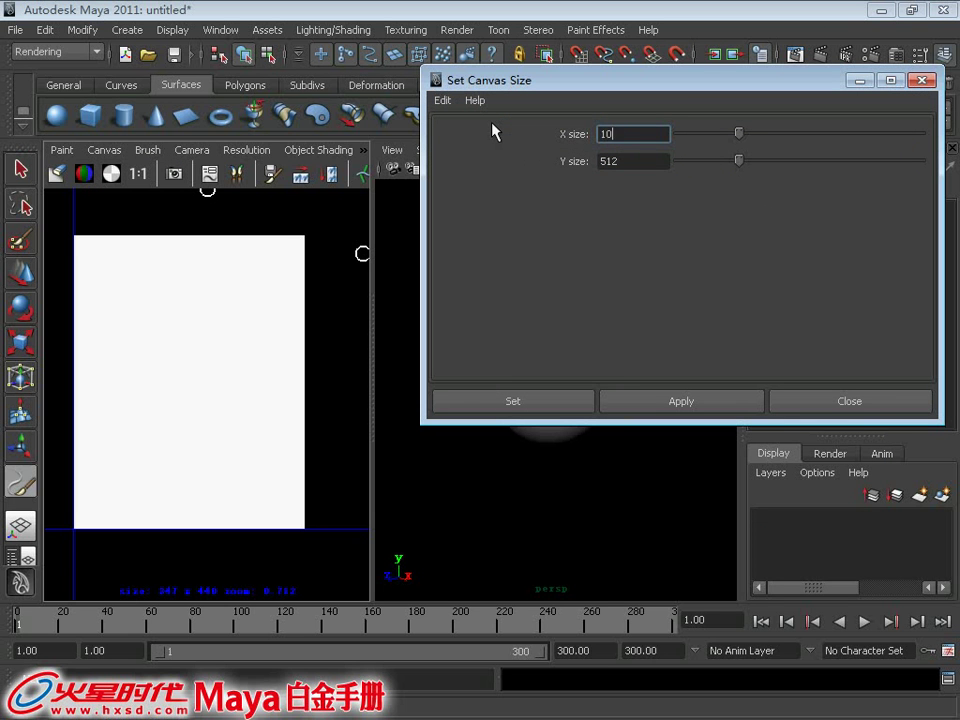
pyautogui.write('24')
pyautogui.press('Tab')
pyautogui.write('1024')
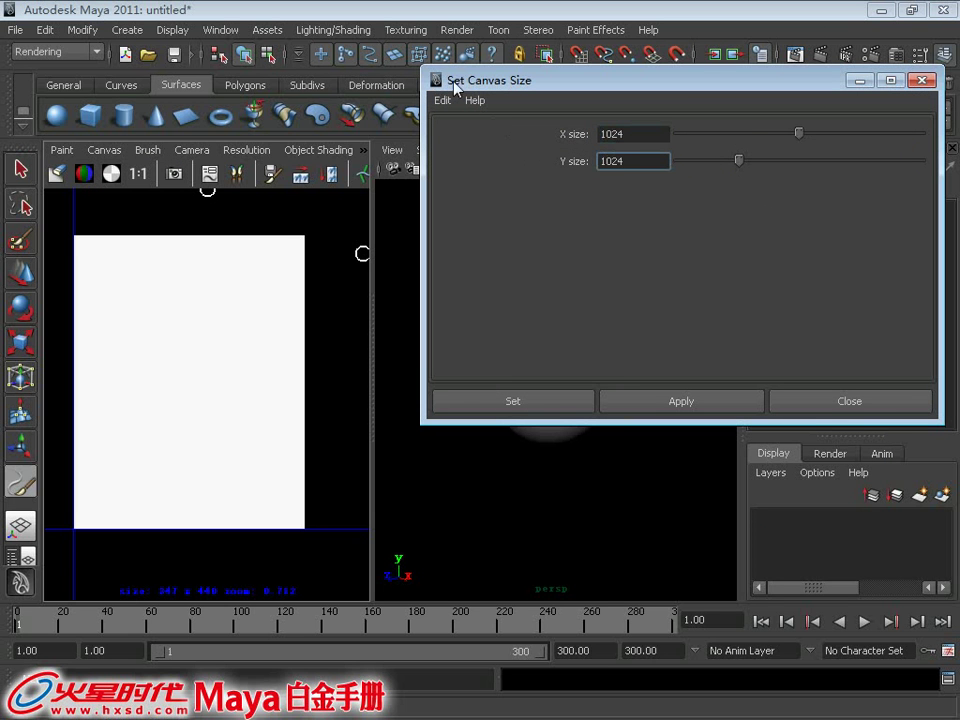
pyautogui.click(552, 404)
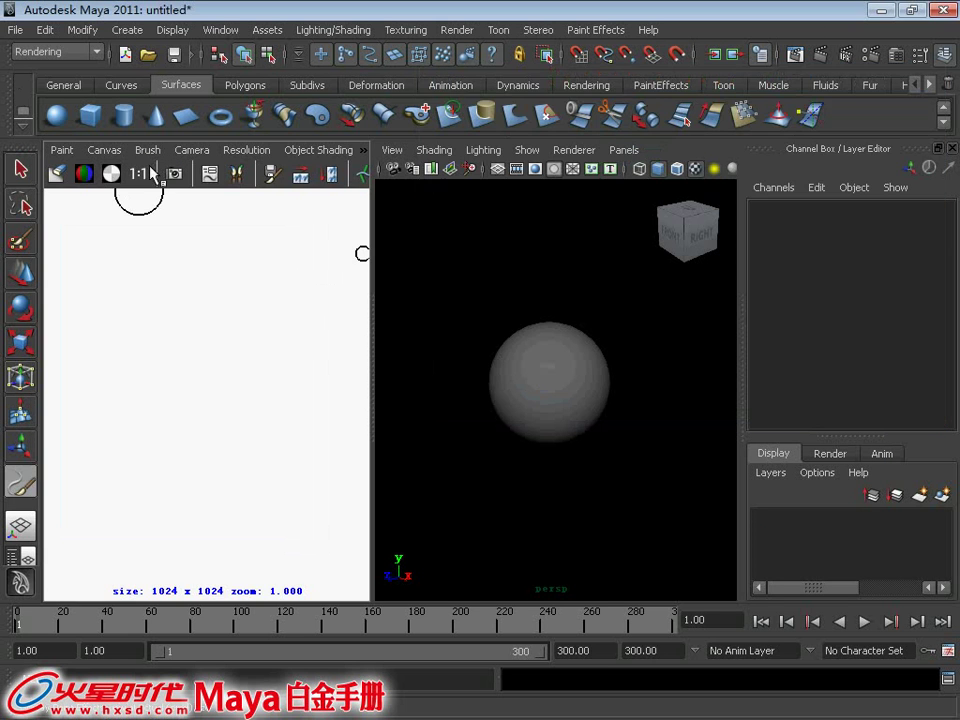
# Step: Zoom, pan and slightly widen the pane to frame the 1024 × 1024 canvas
pyautogui.keyDown('alt'); pyautogui.moveTo(47, 276); pyautogui.dragTo(47, 225, button='right'); pyautogui.keyUp('alt')
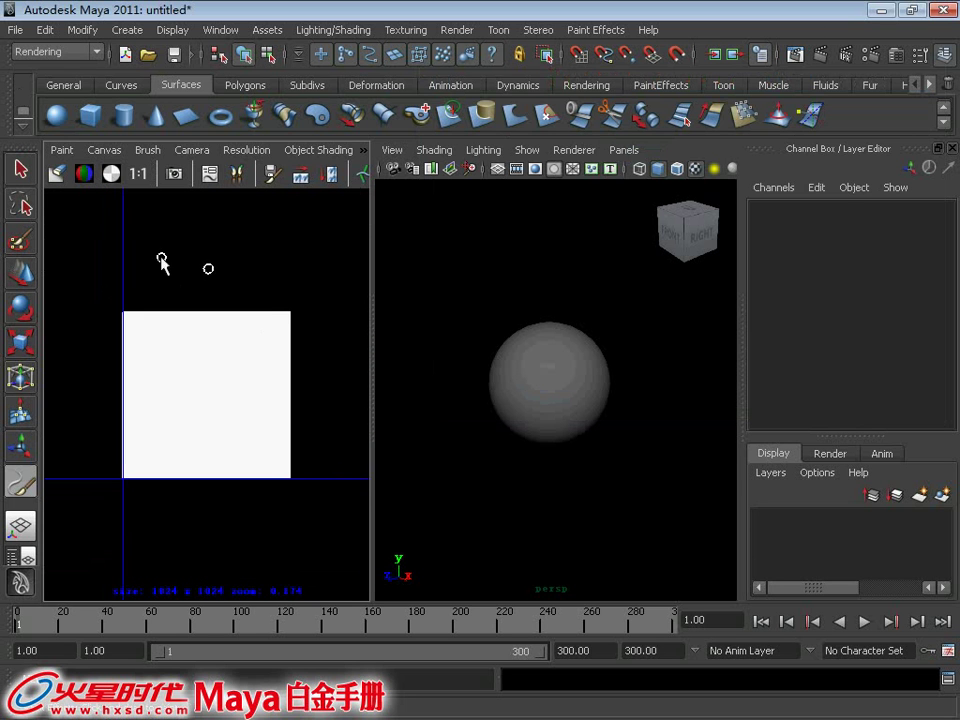
pyautogui.keyDown('alt'); pyautogui.moveTo(161, 261); pyautogui.dragTo(199, 334, button='right'); pyautogui.keyUp('alt')
pyautogui.keyDown('alt'); pyautogui.moveTo(199, 334); pyautogui.dragTo(205, 352, button='middle'); pyautogui.keyUp('alt')
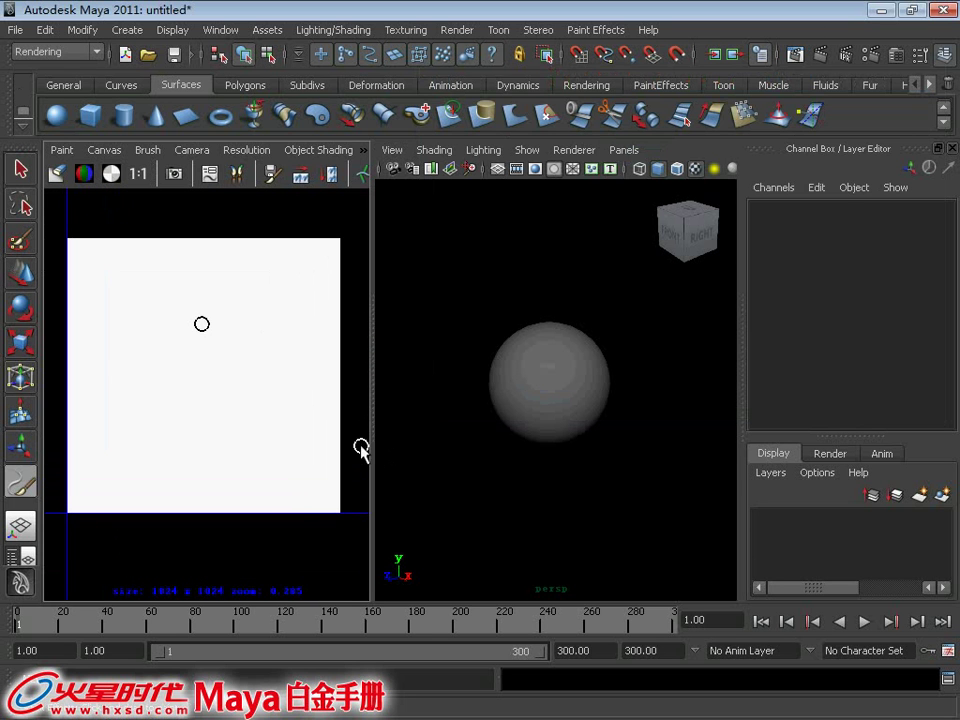
pyautogui.moveTo(369, 422); pyautogui.dragTo(387, 422)
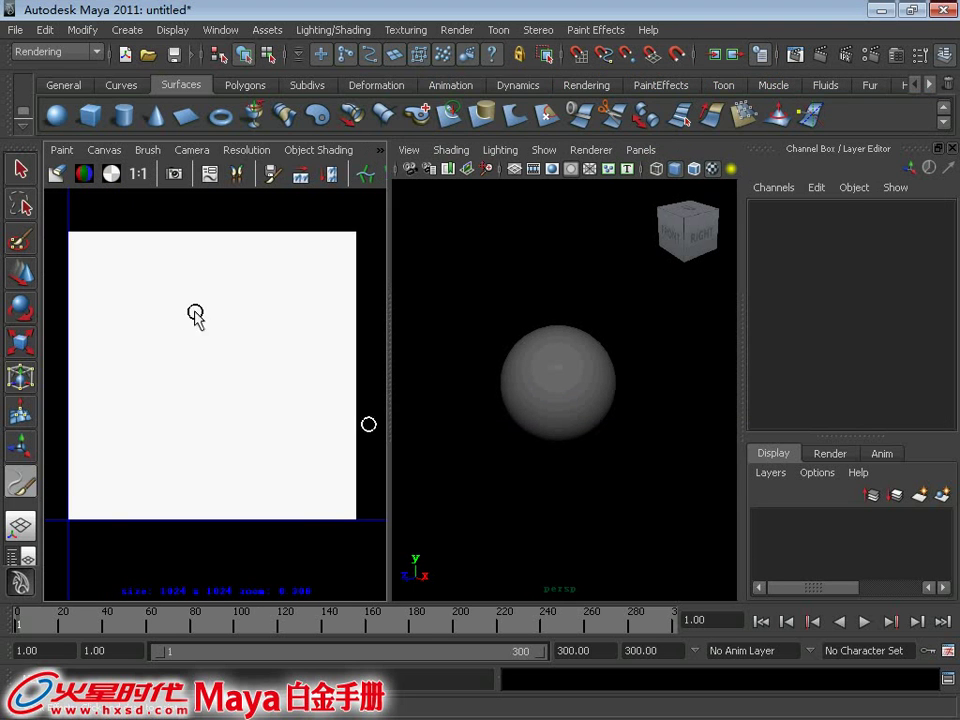
pyautogui.scroll(1, 193, 296)
pyautogui.click(141, 152)
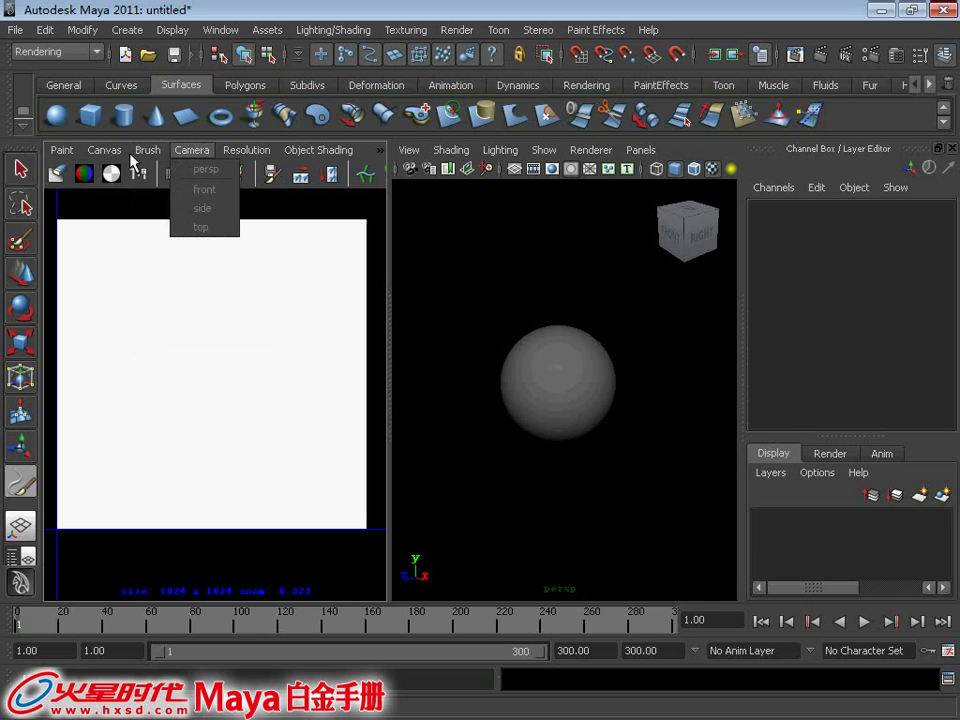
pyautogui.moveTo(130, 322)
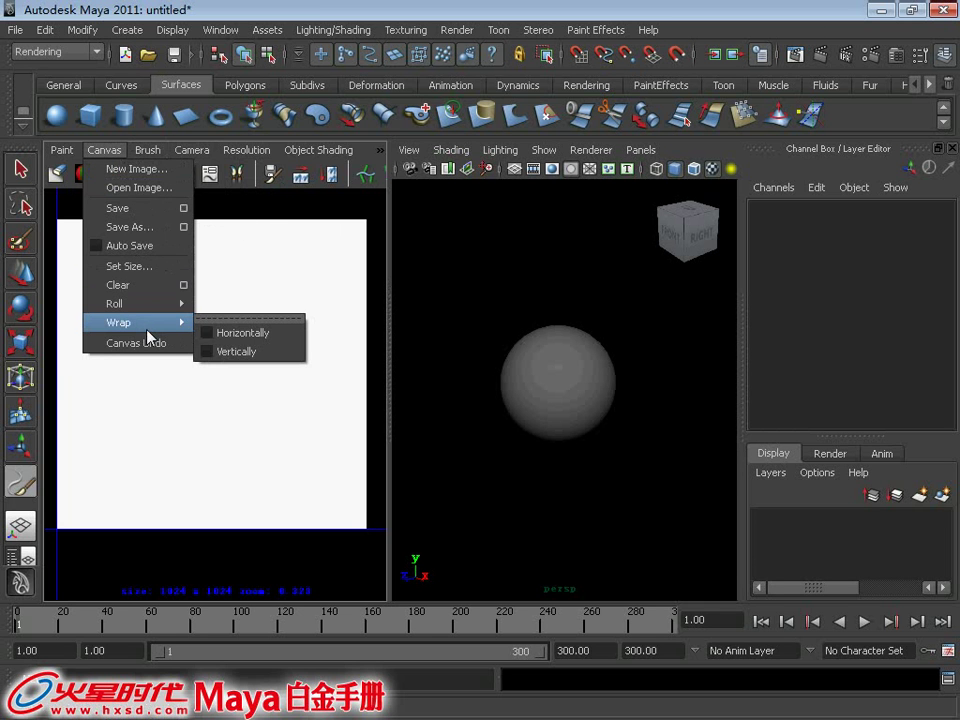
# Step: Tear off the Canvas Wrap options and enable both Horizontal and Vertical wrapping
pyautogui.click(240, 319)
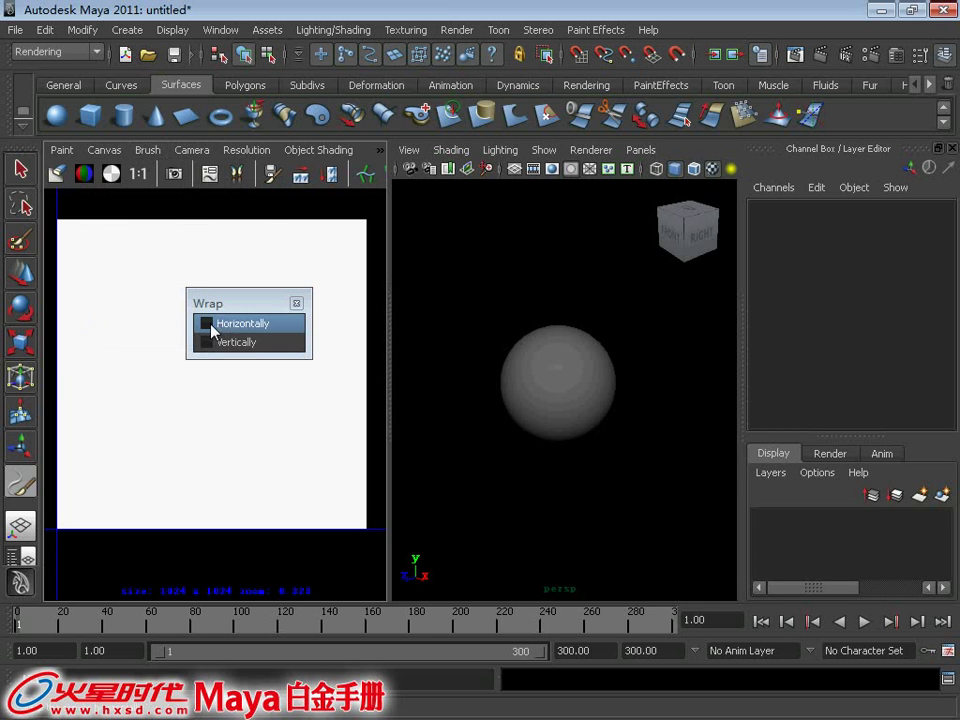
pyautogui.click(210, 323)
pyautogui.click(210, 342)
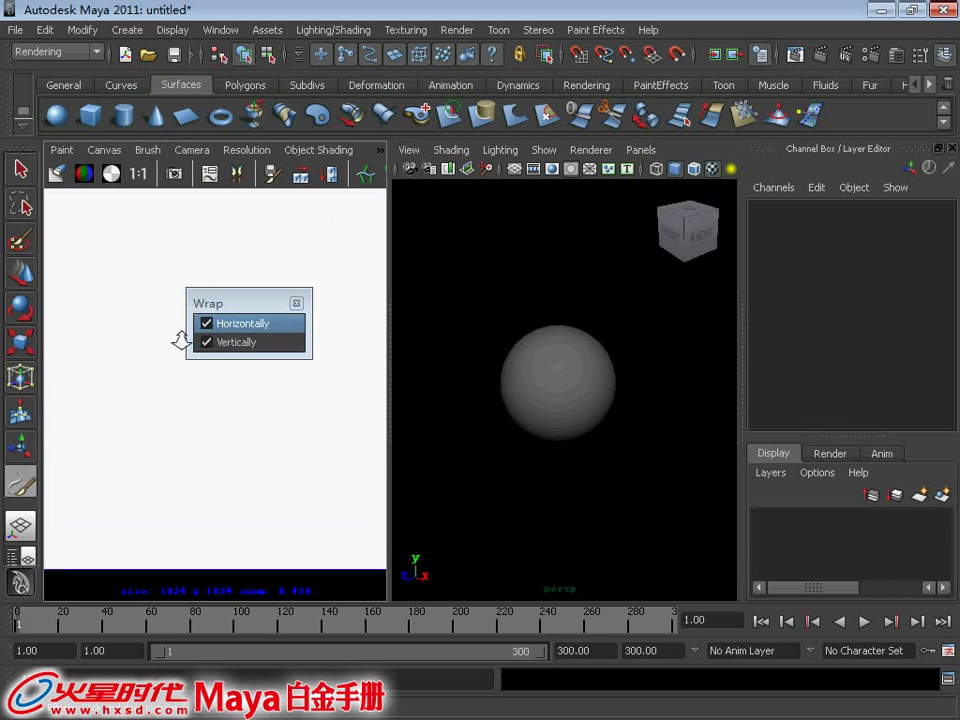
pyautogui.click(296, 302)
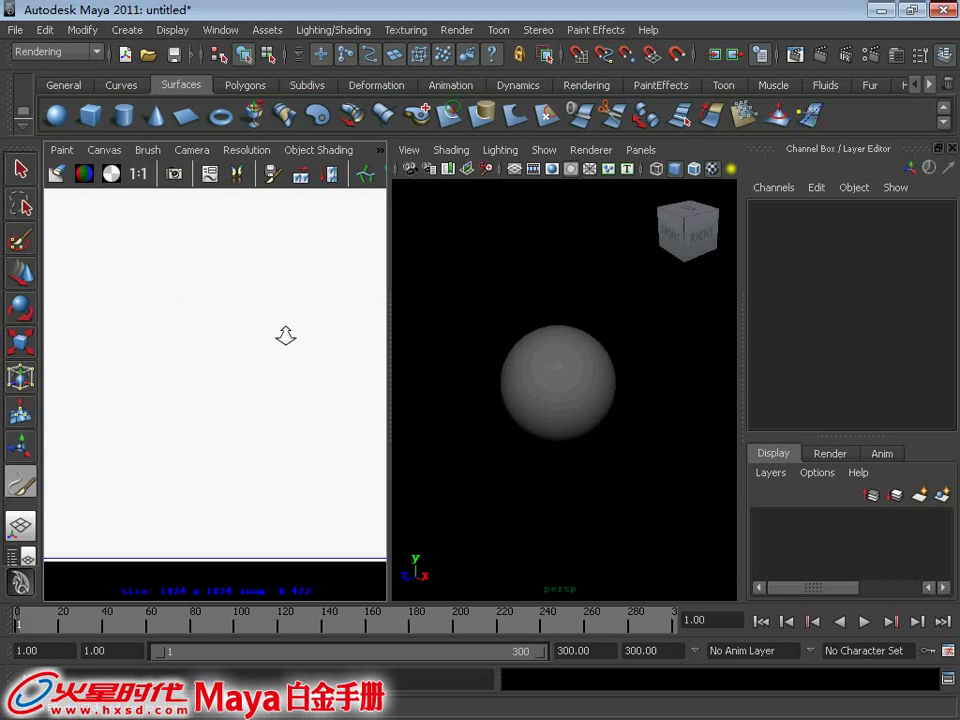
pyautogui.scroll(-2, 240, 310)
pyautogui.scroll(1, 233, 296)
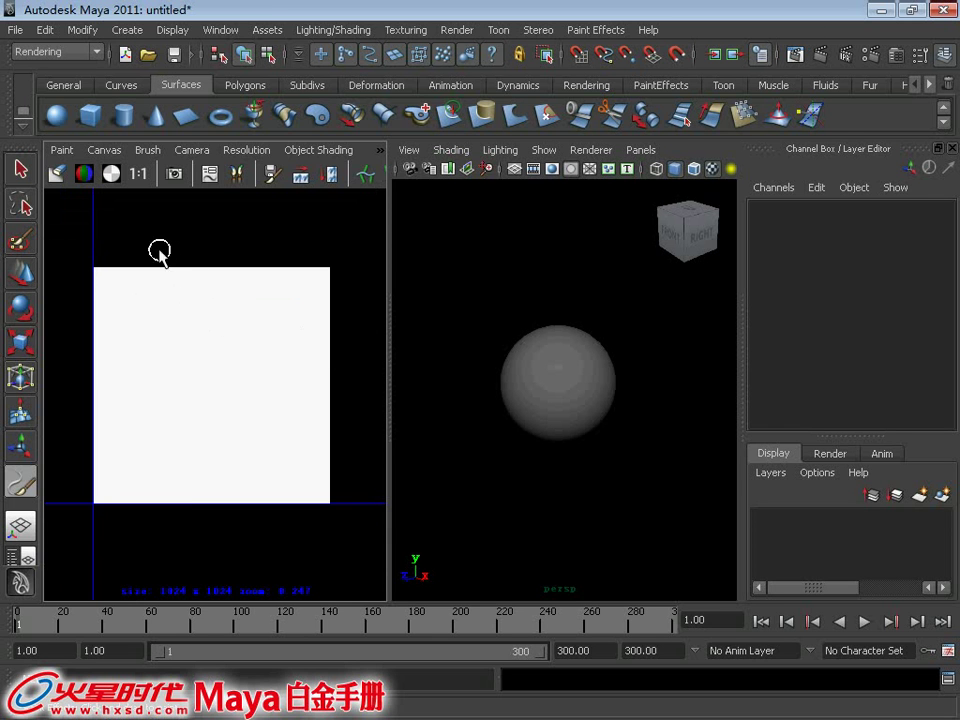
# Step: Paint thick black diagonal strokes across the canvas and zoom out to check the wrapping
pyautogui.moveTo(158, 251)
pyautogui.mouseDown()
pyautogui.moveTo(192, 294)
pyautogui.moveTo(289, 321)
pyautogui.moveTo(369, 381)
pyautogui.moveTo(400, 484)
pyautogui.mouseUp()
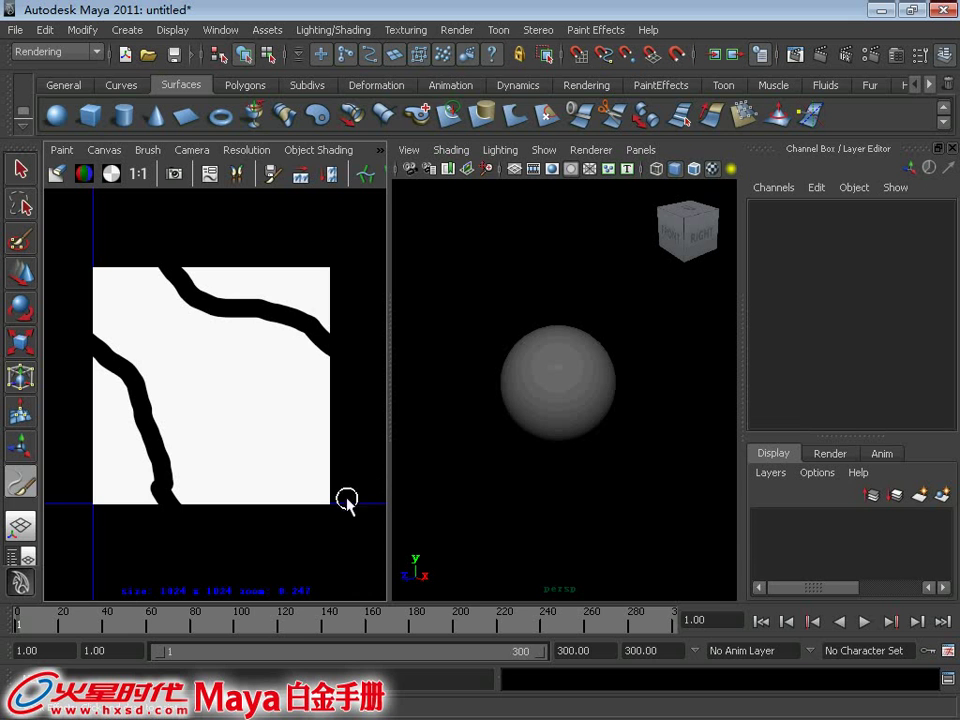
pyautogui.moveTo(343, 497)
pyautogui.mouseDown()
pyautogui.moveTo(300, 428)
pyautogui.moveTo(232, 410)
pyautogui.moveTo(170, 355)
pyautogui.moveTo(133, 298)
pyautogui.mouseUp()
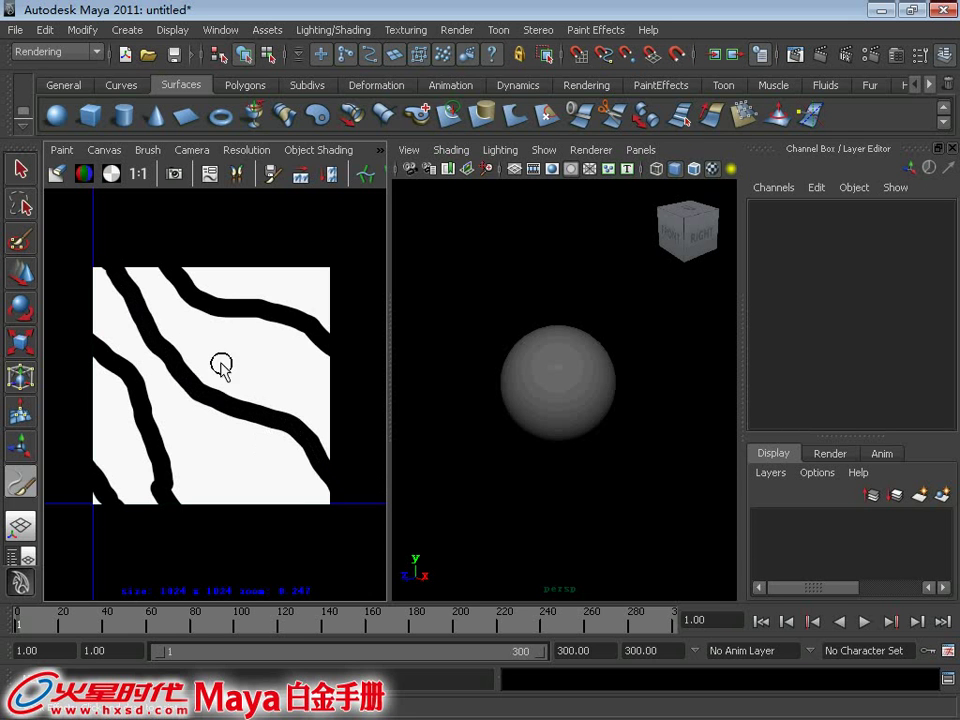
pyautogui.scroll(-2, 221, 364)
pyautogui.keyDown('alt'); pyautogui.moveTo(177, 334); pyautogui.dragTo(176, 322, button='middle'); pyautogui.keyUp('alt')
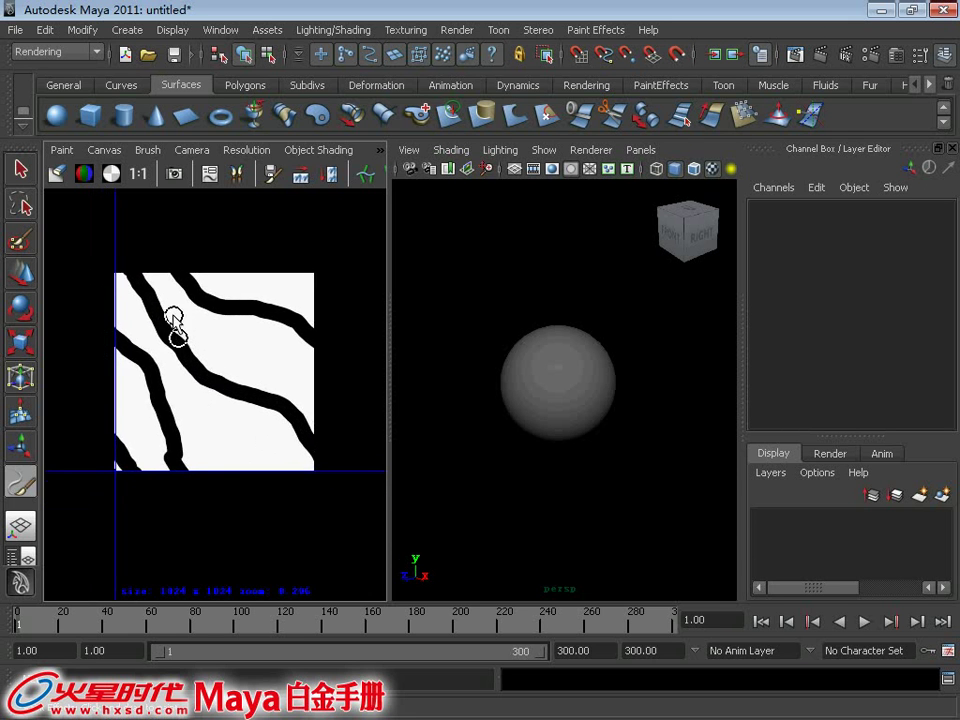
pyautogui.keyDown('alt'); pyautogui.moveTo(174, 326); pyautogui.dragTo(185, 340, button='right'); pyautogui.keyUp('alt')
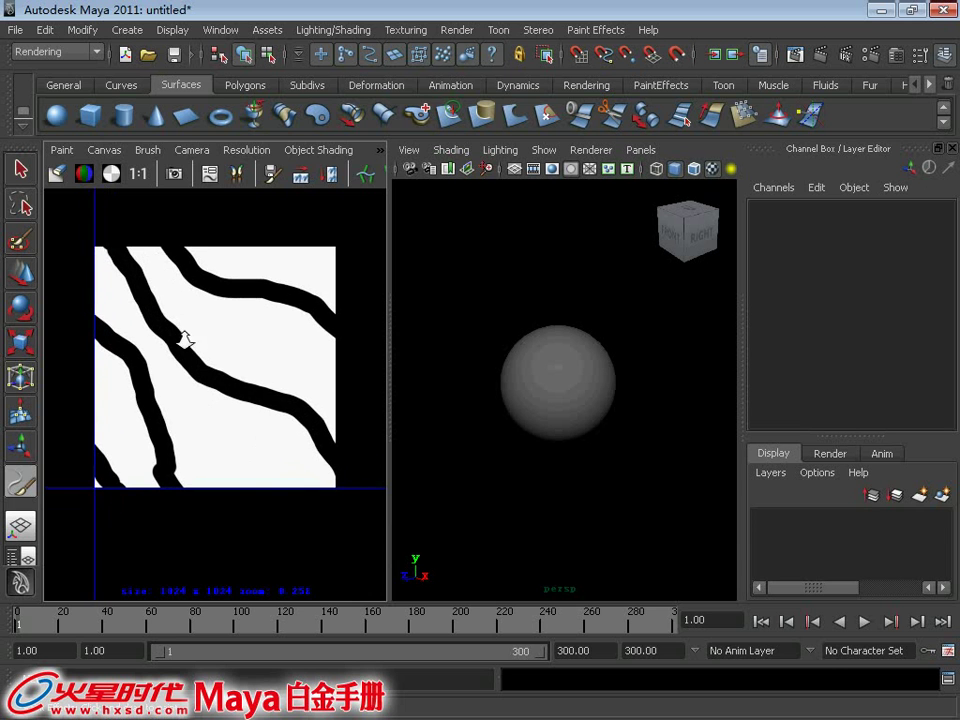
pyautogui.click(59, 151)
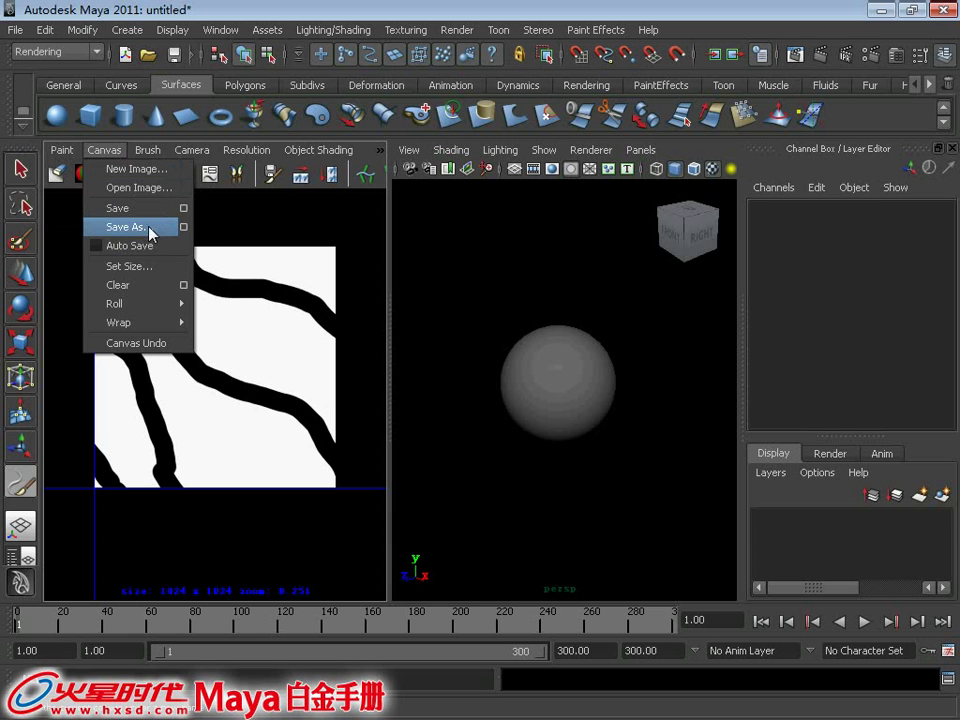
# Step: Start saving the canvas image and navigate to the project's sourceimages folder
pyautogui.press('Return')
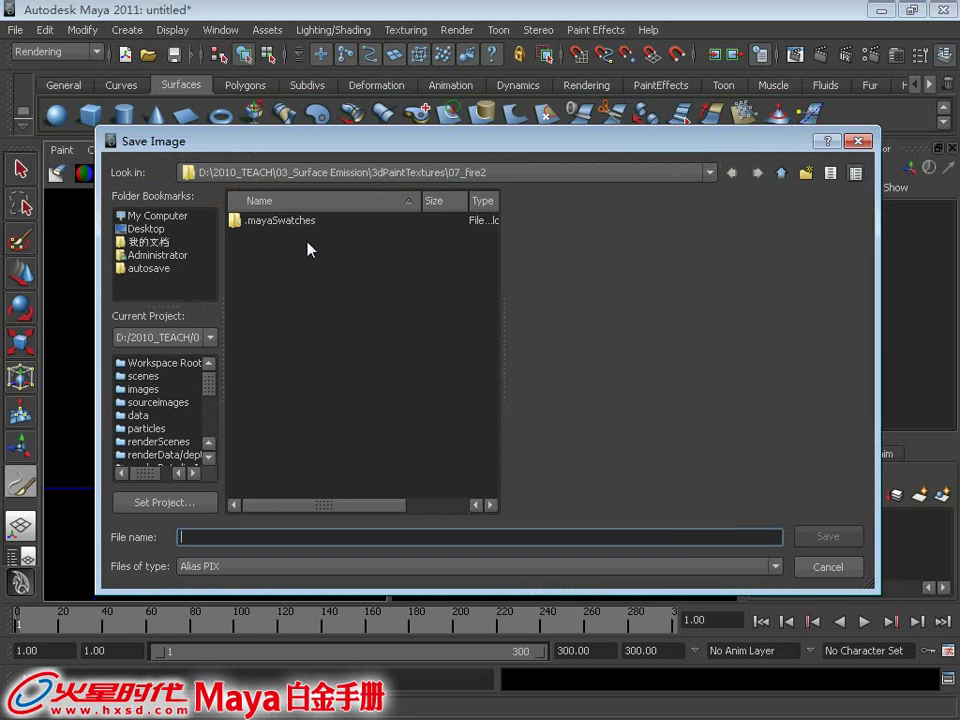
pyautogui.moveTo(381, 144); pyautogui.dragTo(362, 131)
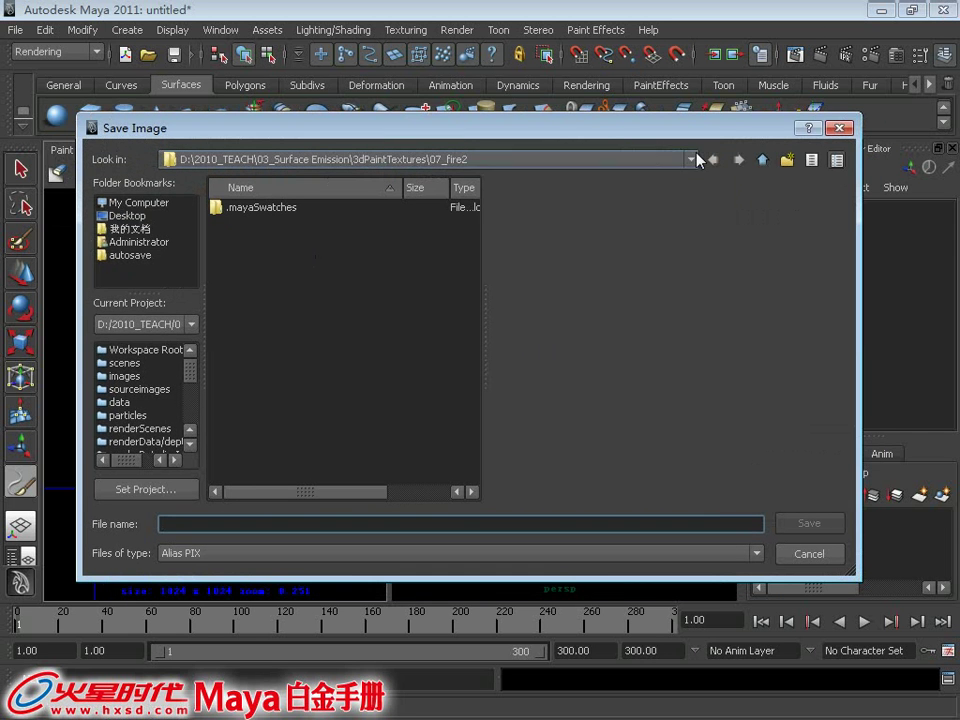
pyautogui.click(763, 160)
pyautogui.click(295, 160)
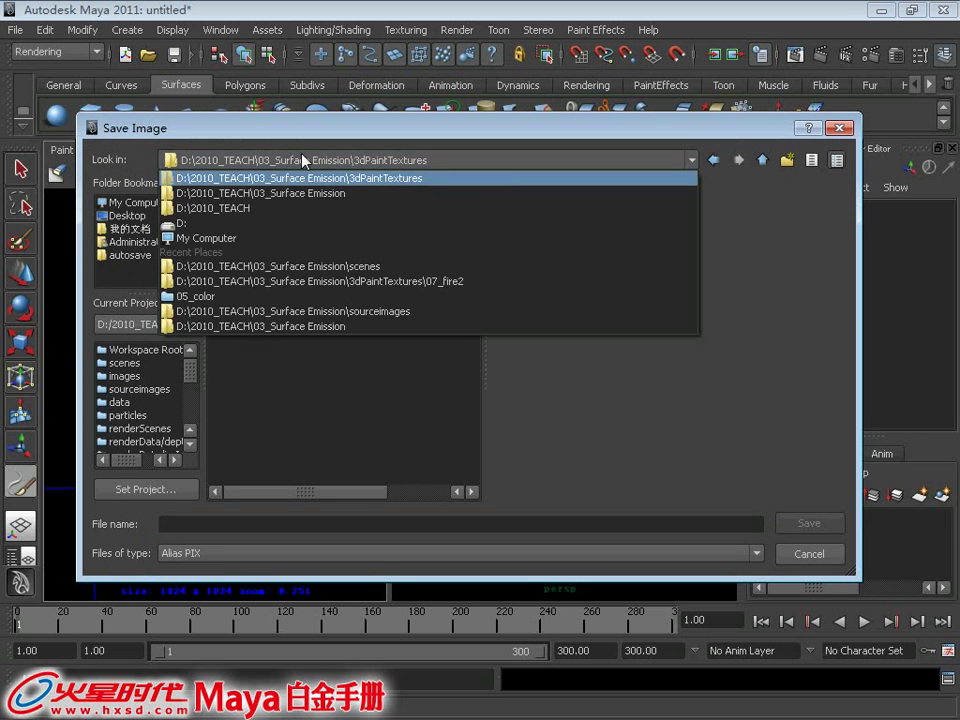
pyautogui.click(304, 158)
pyautogui.click(762, 160)
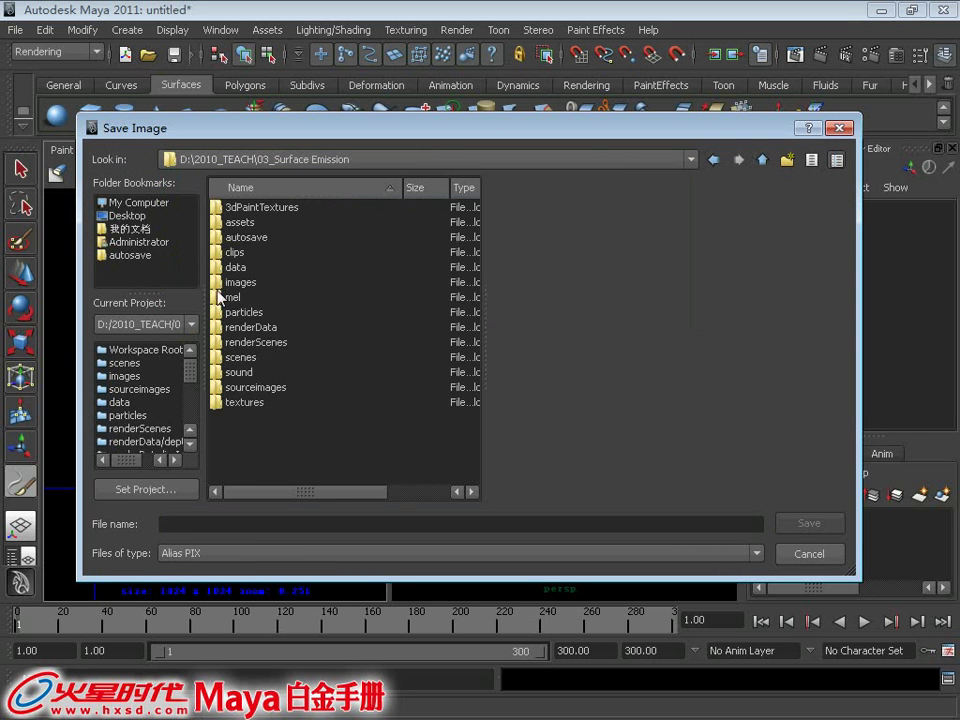
pyautogui.doubleClick(254, 389)
# Step: Save the canvas there as a Maya IFF image named 'test'
pyautogui.click(236, 554)
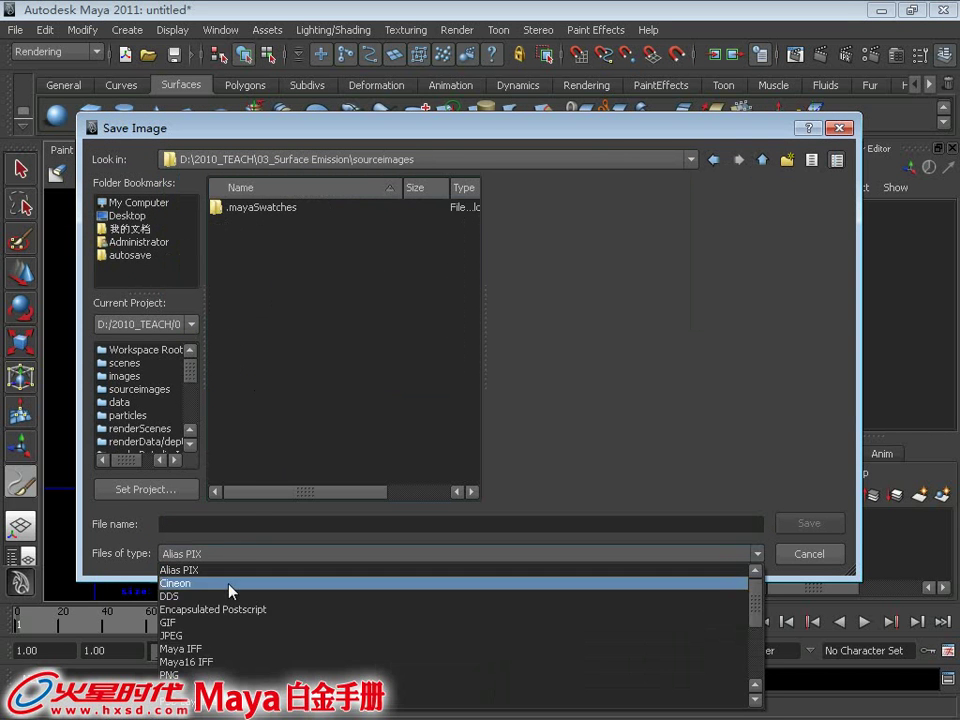
pyautogui.click(222, 657)
pyautogui.click(256, 523)
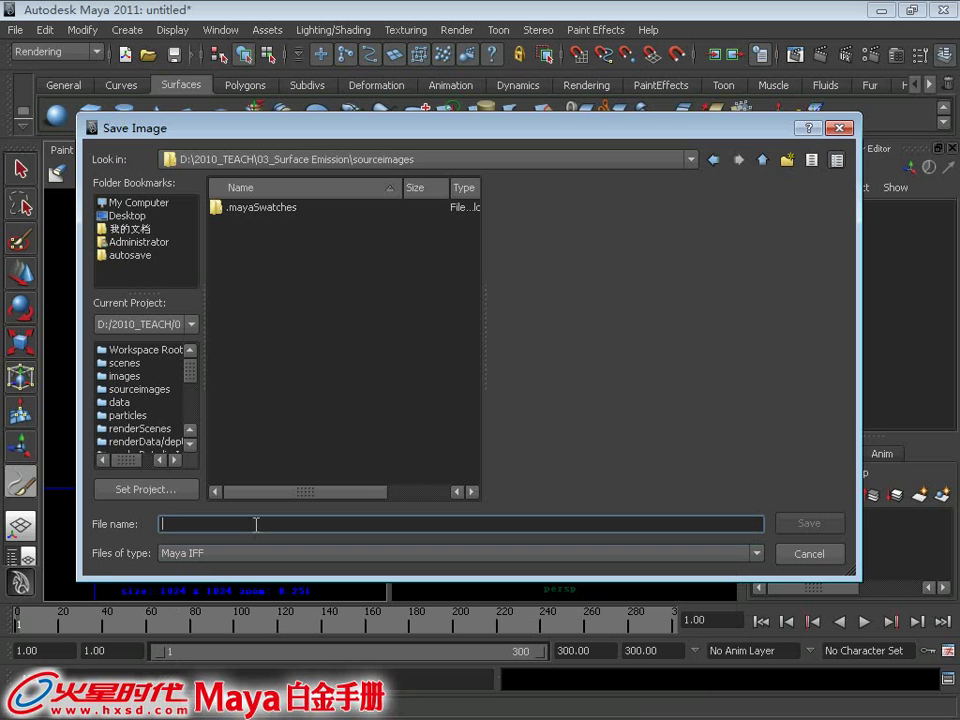
pyautogui.write('test')
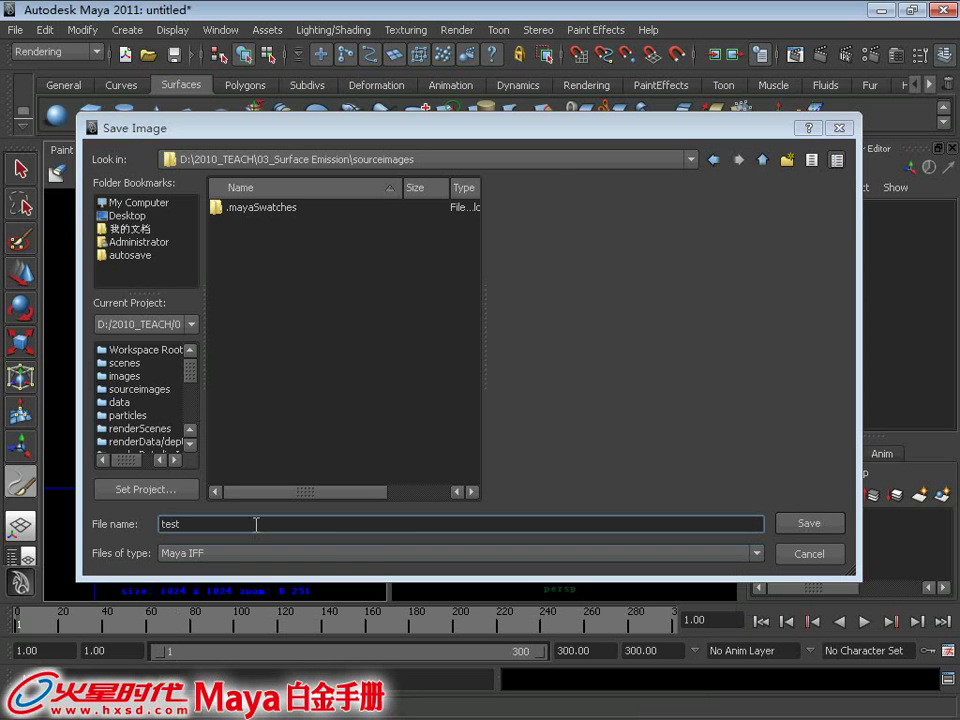
pyautogui.press('Return')
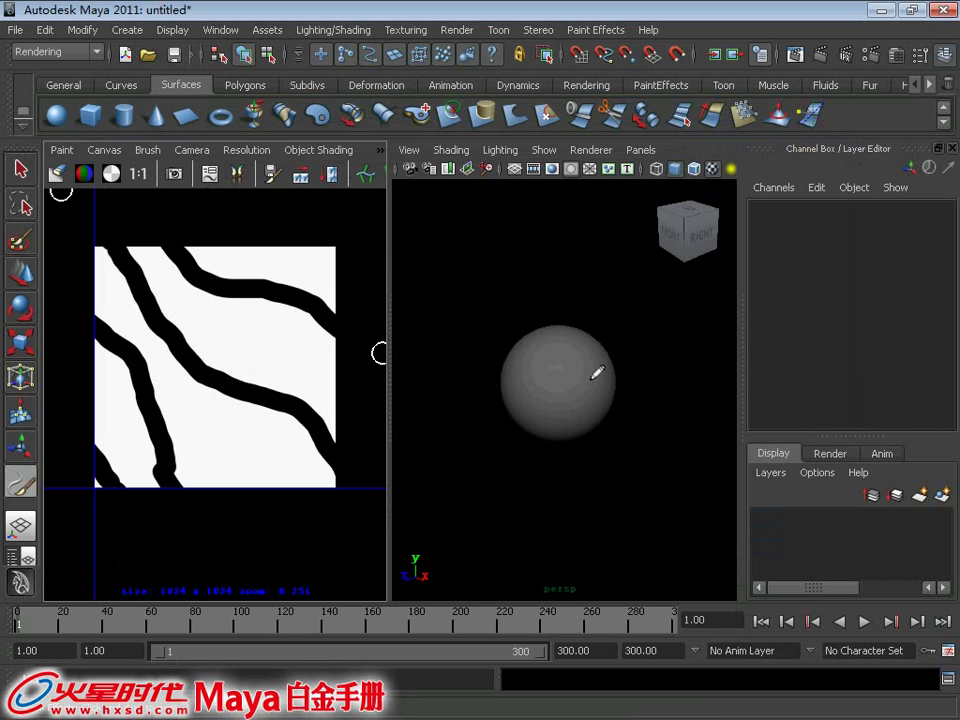
# Step: Zoom in, select the NURBS sphere, and maximize the perspective view
pyautogui.keyDown('alt'); pyautogui.moveTo(561, 364); pyautogui.dragTo(489, 336); pyautogui.keyUp('alt')
pyautogui.keyDown('alt'); pyautogui.moveTo(489, 336); pyautogui.dragTo(552, 377, button='right'); pyautogui.keyUp('alt')
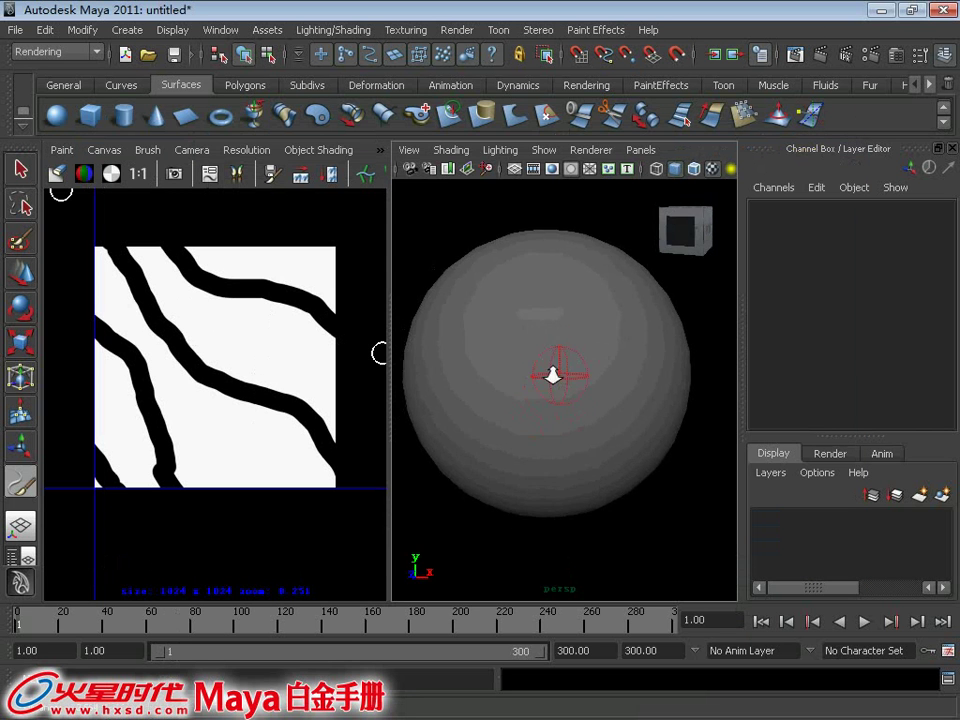
pyautogui.moveTo(552, 377)
pyautogui.keyDown('alt'); pyautogui.mouseDown()
pyautogui.moveTo(538, 367)
pyautogui.moveTo(593, 381)
pyautogui.moveTo(572, 332)
pyautogui.moveTo(585, 425)
pyautogui.mouseUp(); pyautogui.keyUp('alt')
pyautogui.click(578, 414)
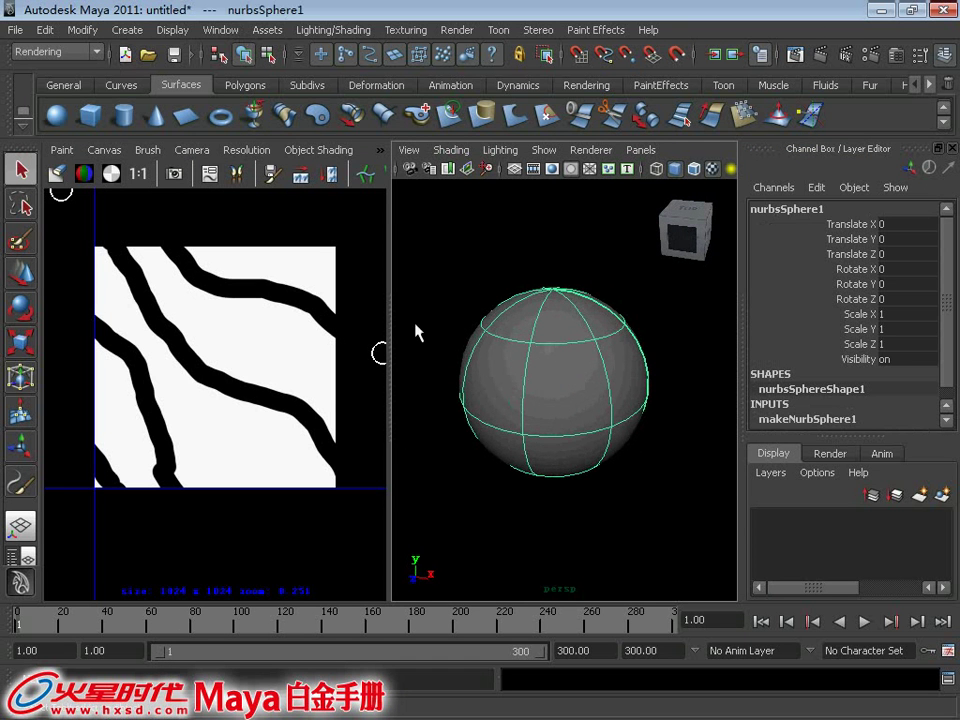
pyautogui.press('space')
pyautogui.scroll(-3, 448, 330)
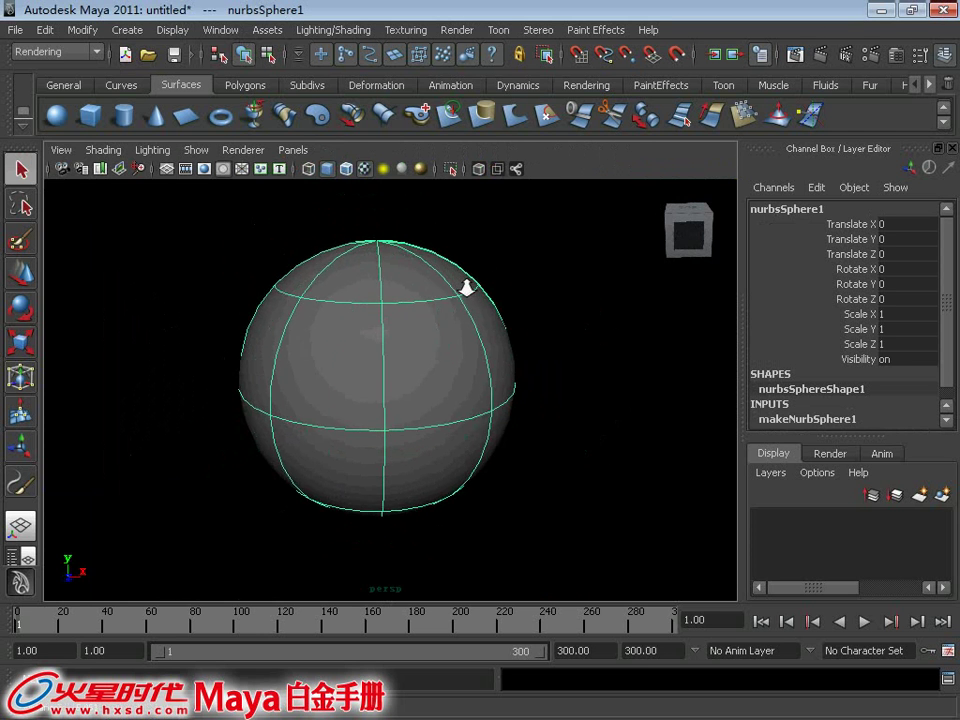
pyautogui.scroll(-1, 467, 283)
# Step: Under Dynamics, add a Surface emitter to the sphere using reset Emit from Object options
pyautogui.click(95, 52)
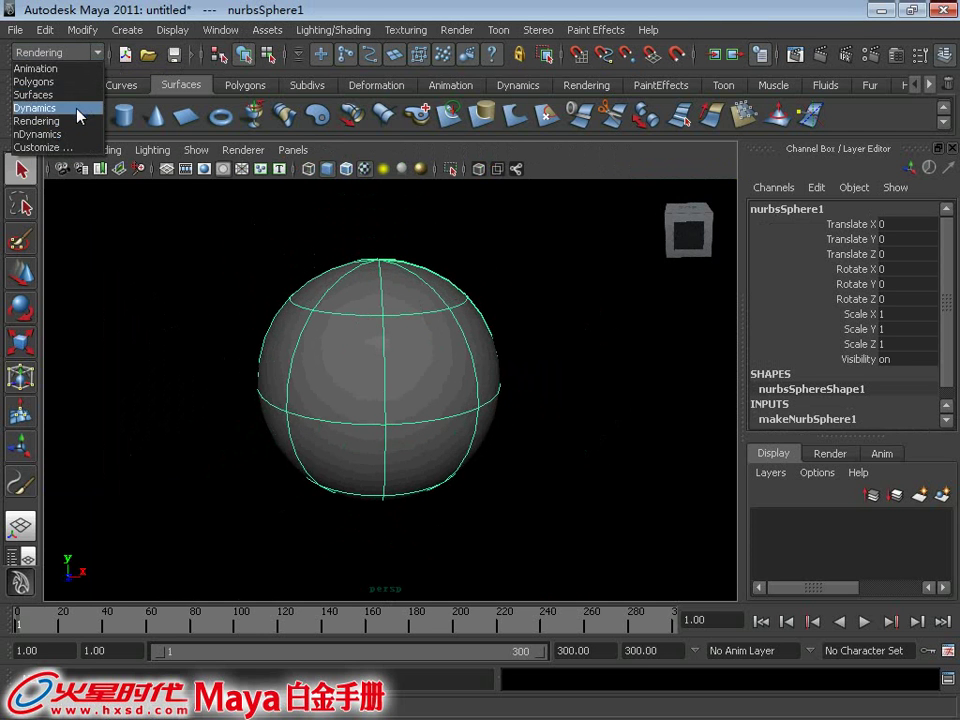
pyautogui.click(40, 107)
pyautogui.click(315, 30)
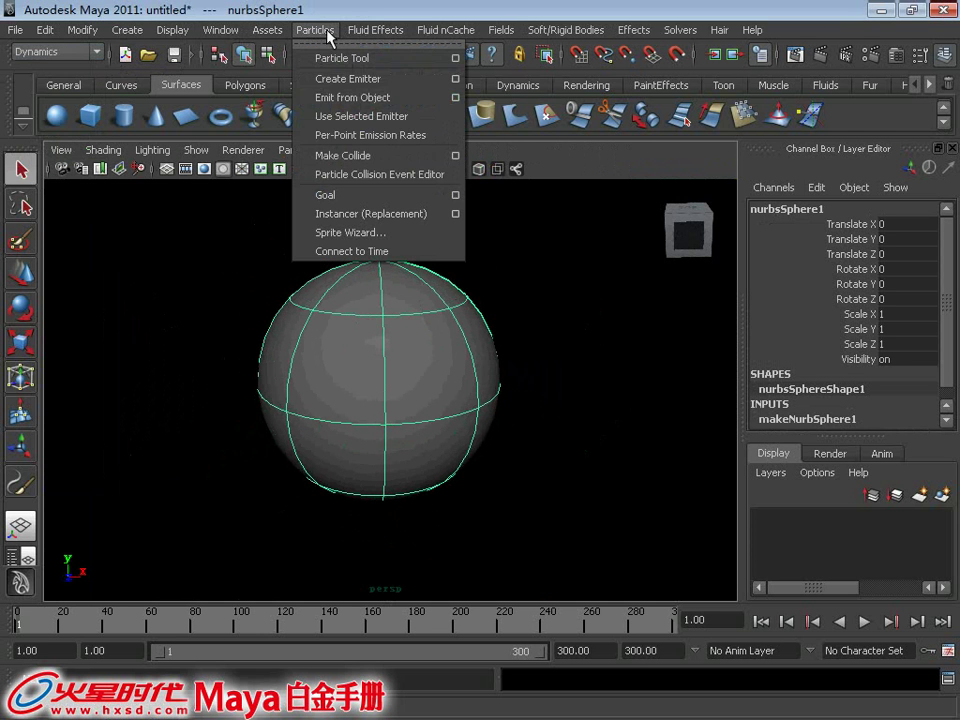
pyautogui.click(455, 97)
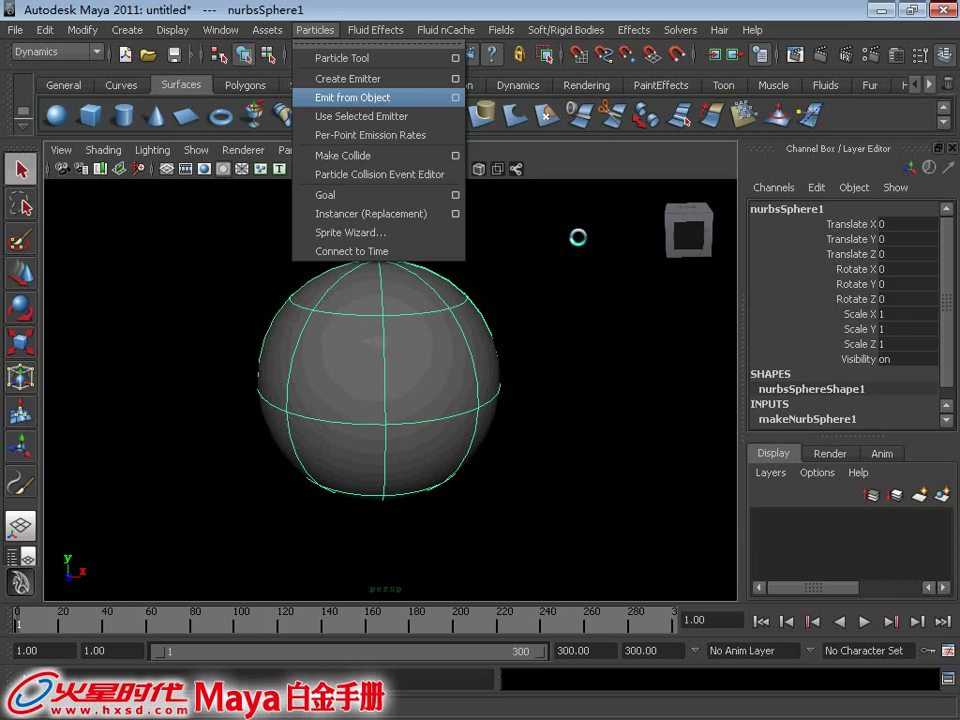
pyautogui.click(442, 101)
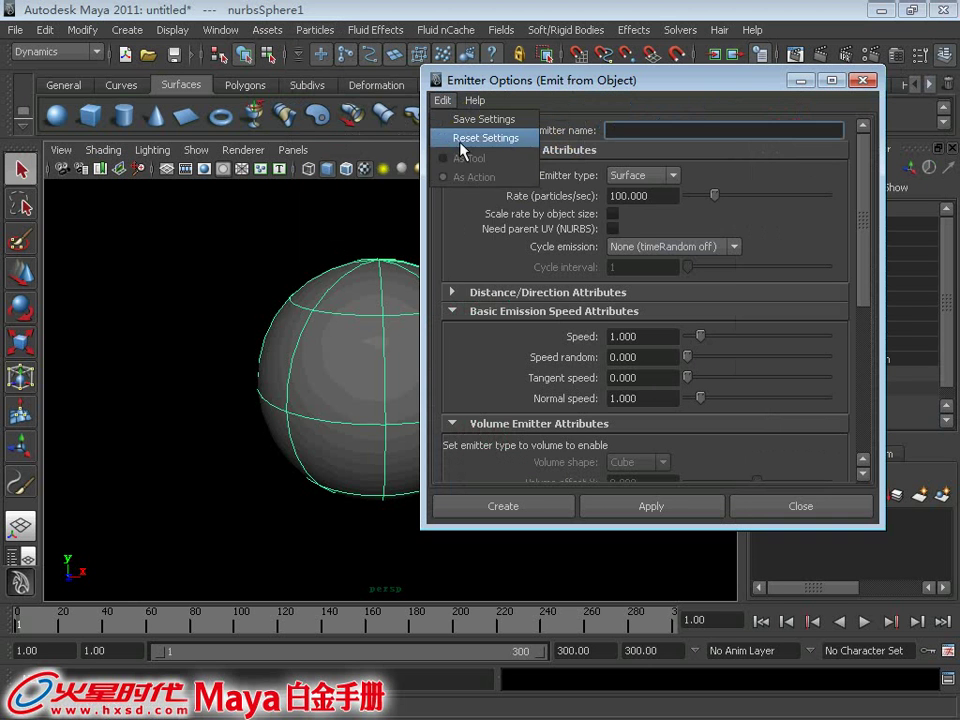
pyautogui.click(463, 146)
pyautogui.click(622, 175)
pyautogui.click(626, 218)
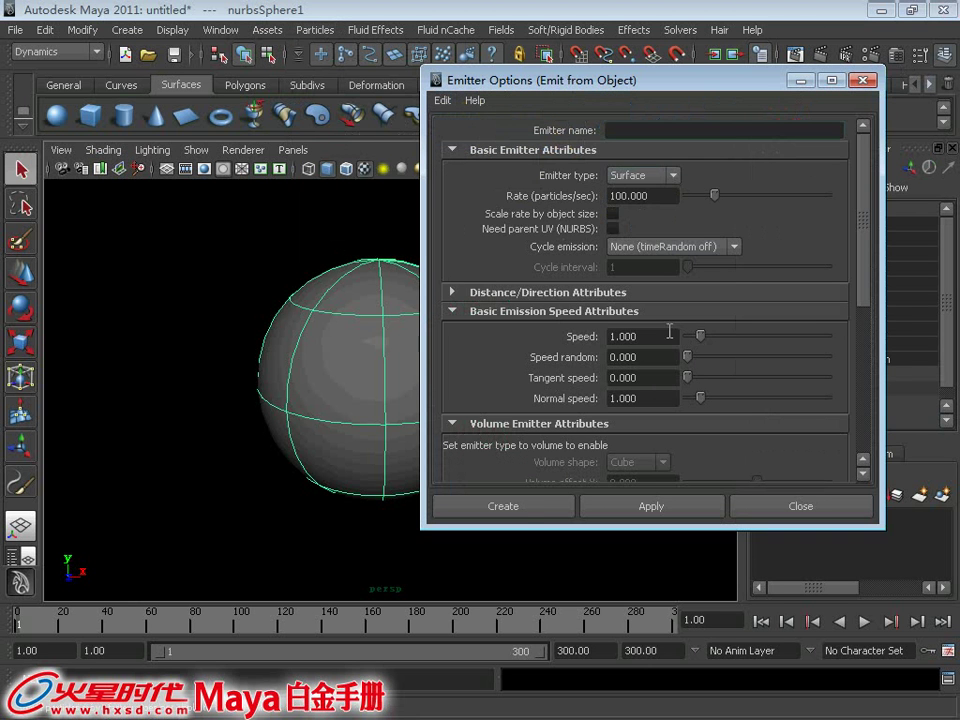
pyautogui.click(514, 507)
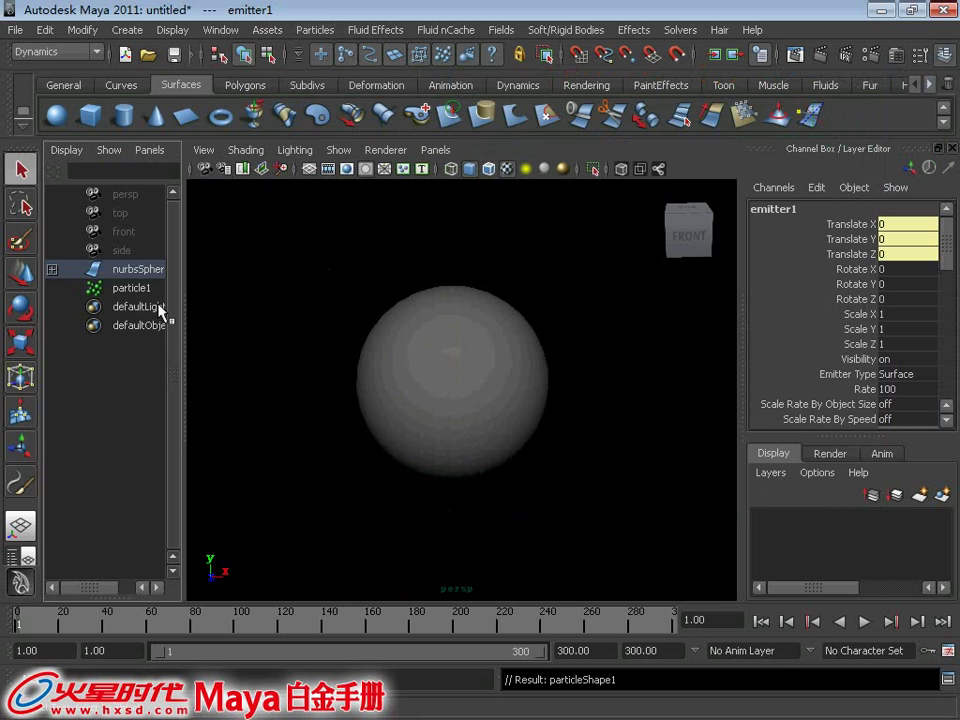
# Step: Delete particle1 from under the sphere in the Outliner
pyautogui.click(52, 269)
pyautogui.click(130, 306)
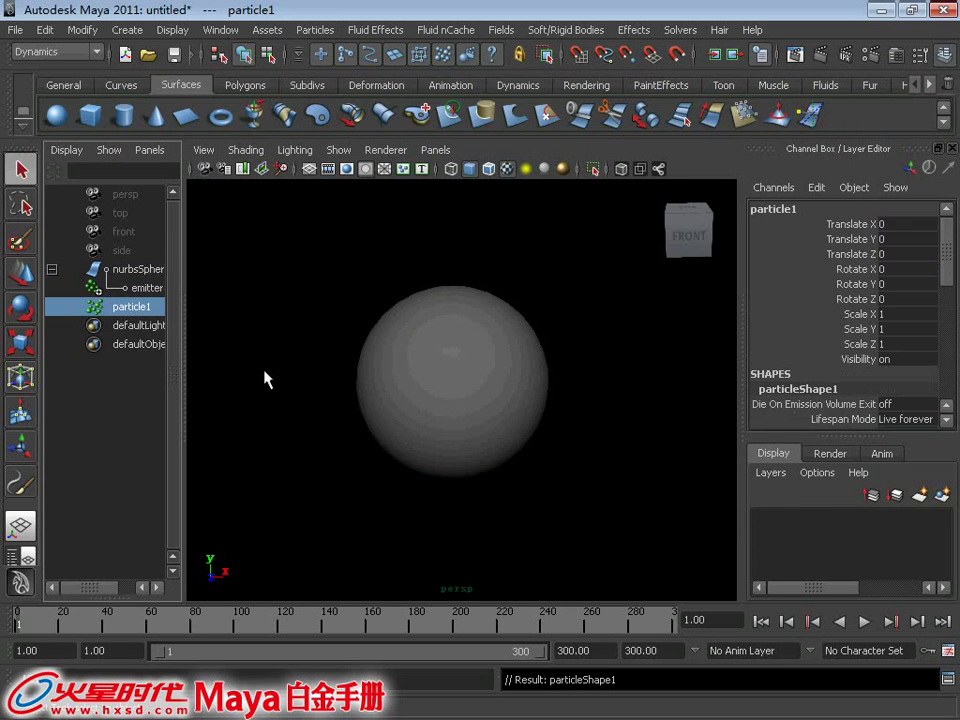
pyautogui.press('Delete')
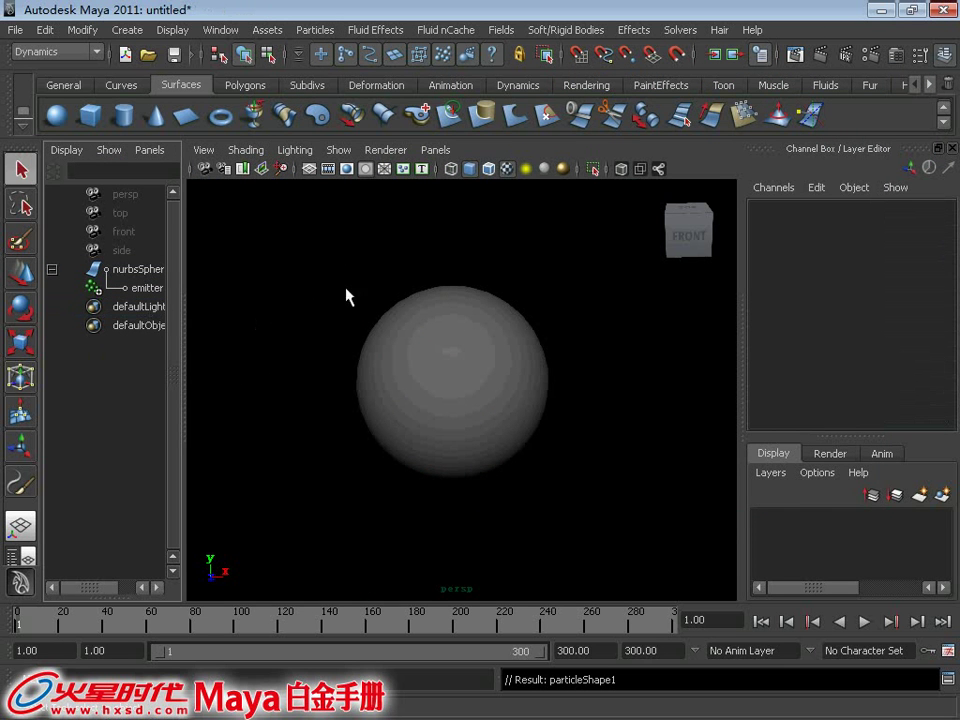
pyautogui.scroll(2, 340, 310)
# Step: Import Particles.mb, then select the sphere's emitter together with the imported particles
pyautogui.click(15, 30)
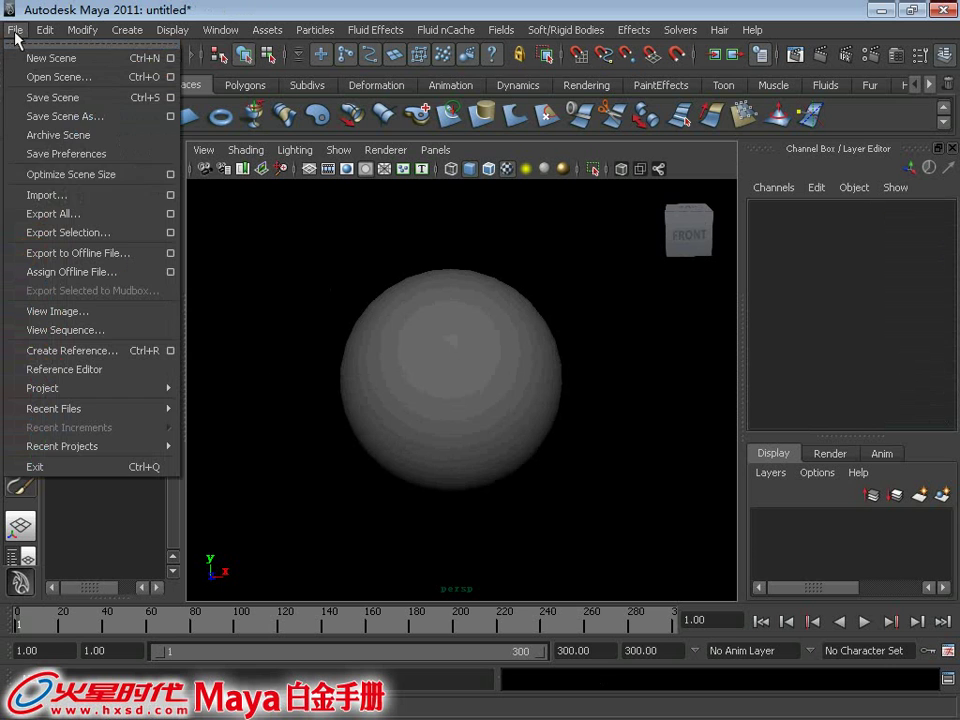
pyautogui.press('Return')
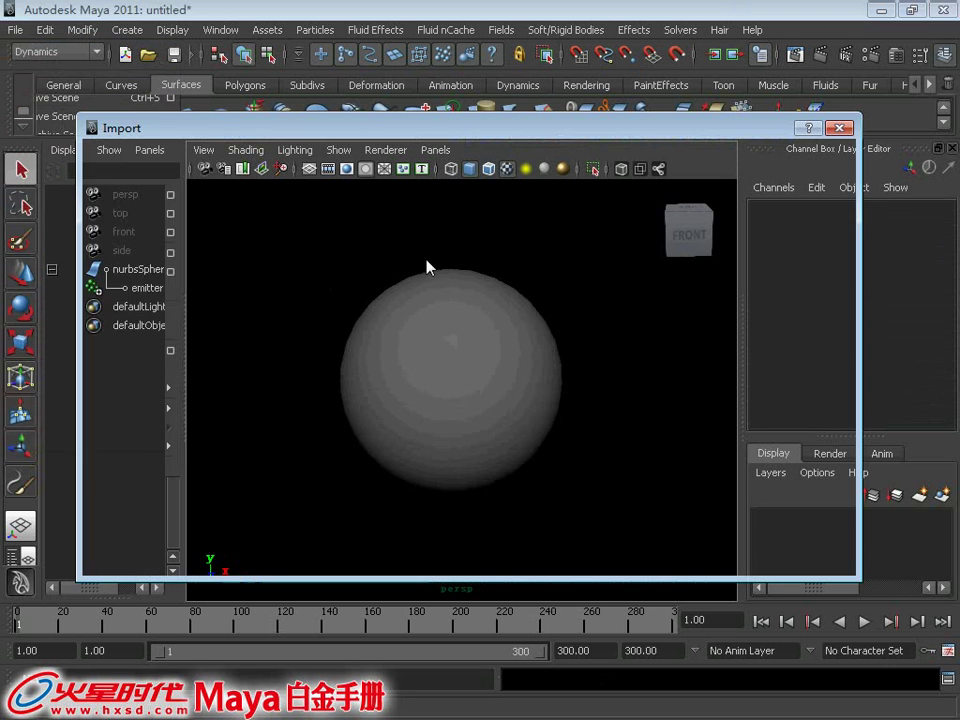
pyautogui.doubleClick(250, 330)
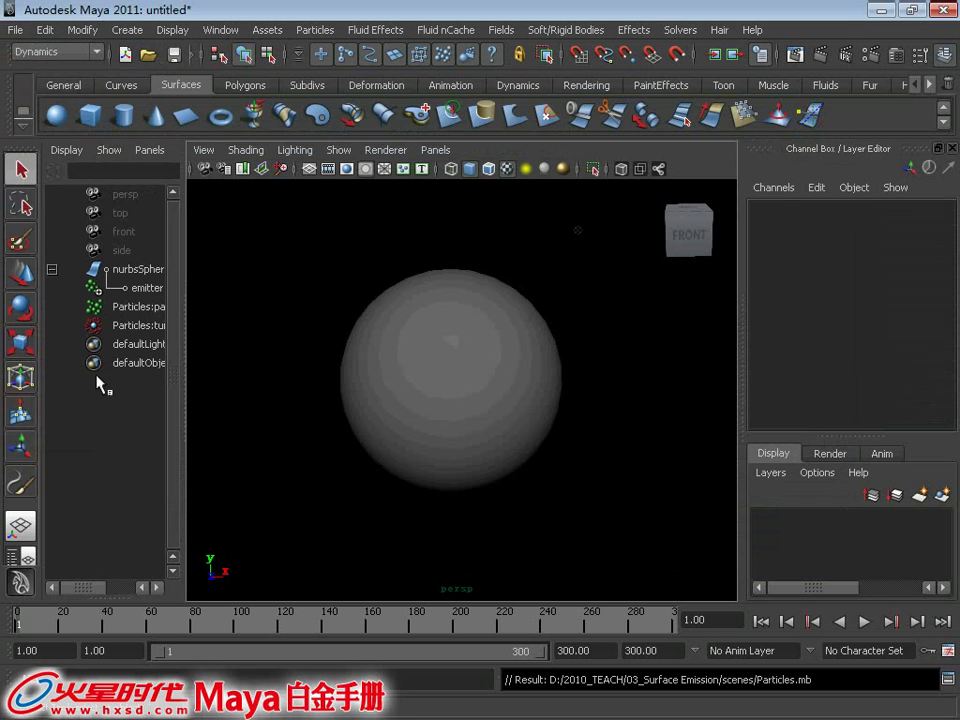
pyautogui.click(118, 306)
pyautogui.keyDown('ctrl'); pyautogui.click(140, 287); pyautogui.keyUp('ctrl')
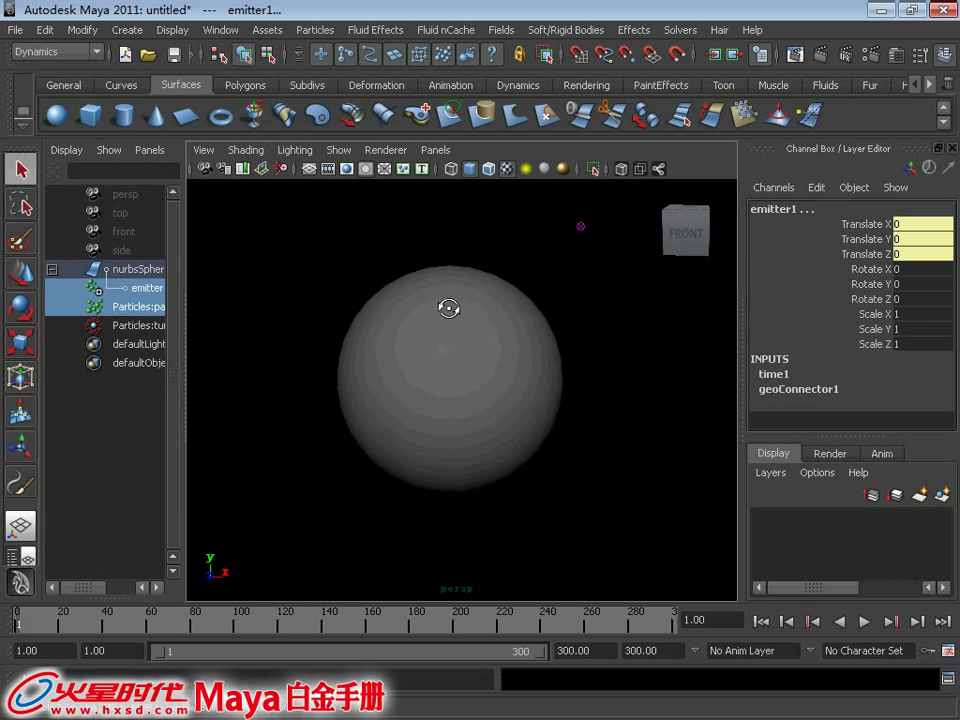
pyautogui.click(315, 30)
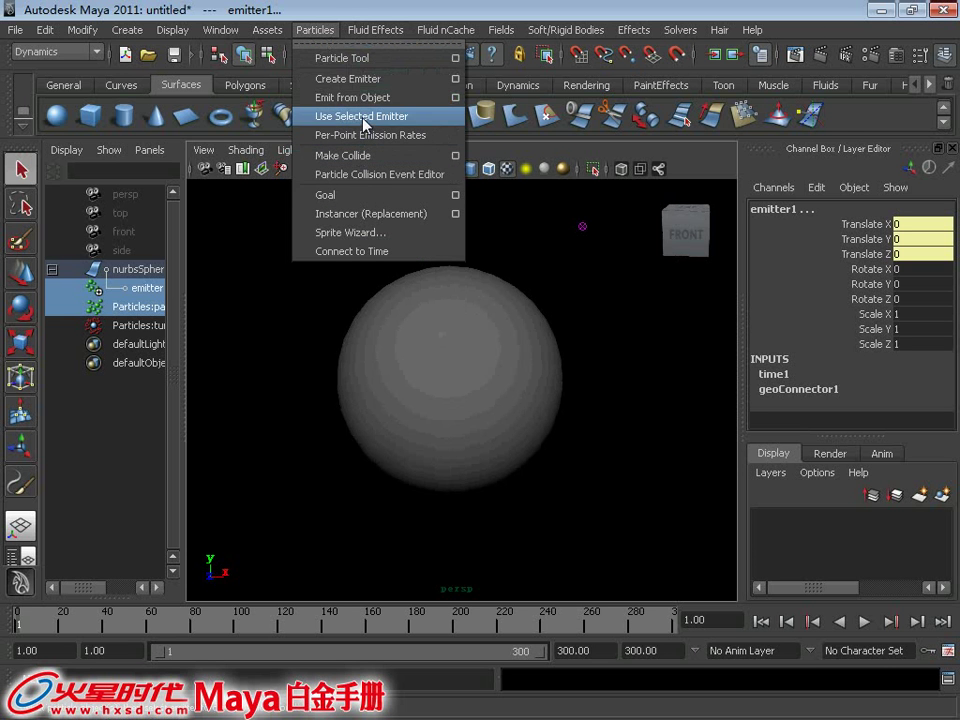
# Step: Make the imported particles use the selected emitter, preview playback, then select the NURBS sphere
pyautogui.click(361, 116)
pyautogui.click(865, 625)
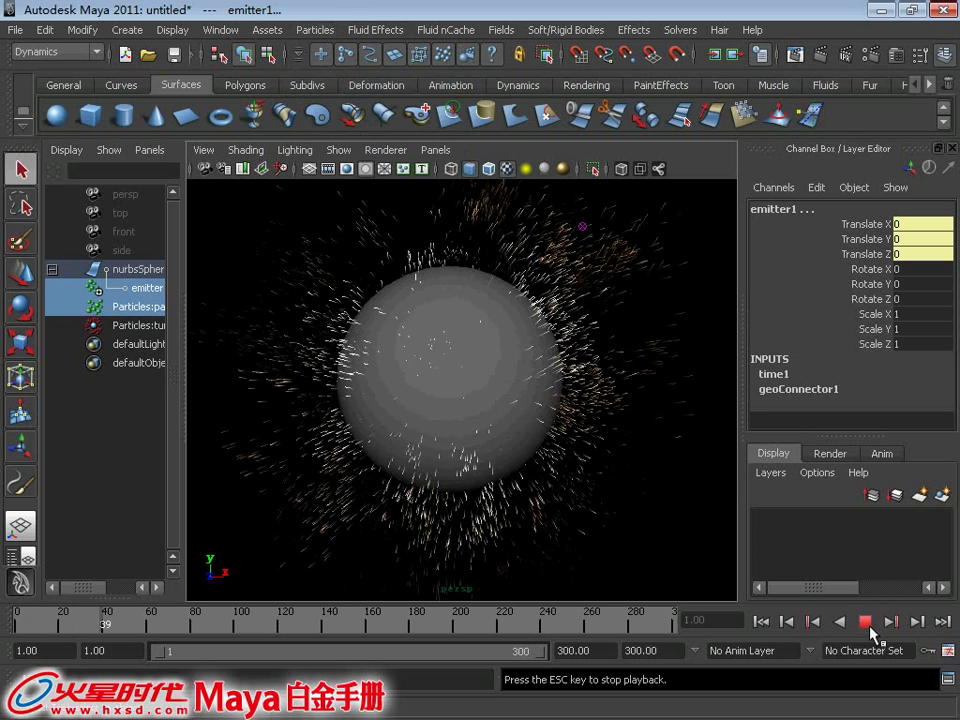
pyautogui.keyDown('alt'); pyautogui.moveTo(495, 428); pyautogui.dragTo(392, 332); pyautogui.keyUp('alt')
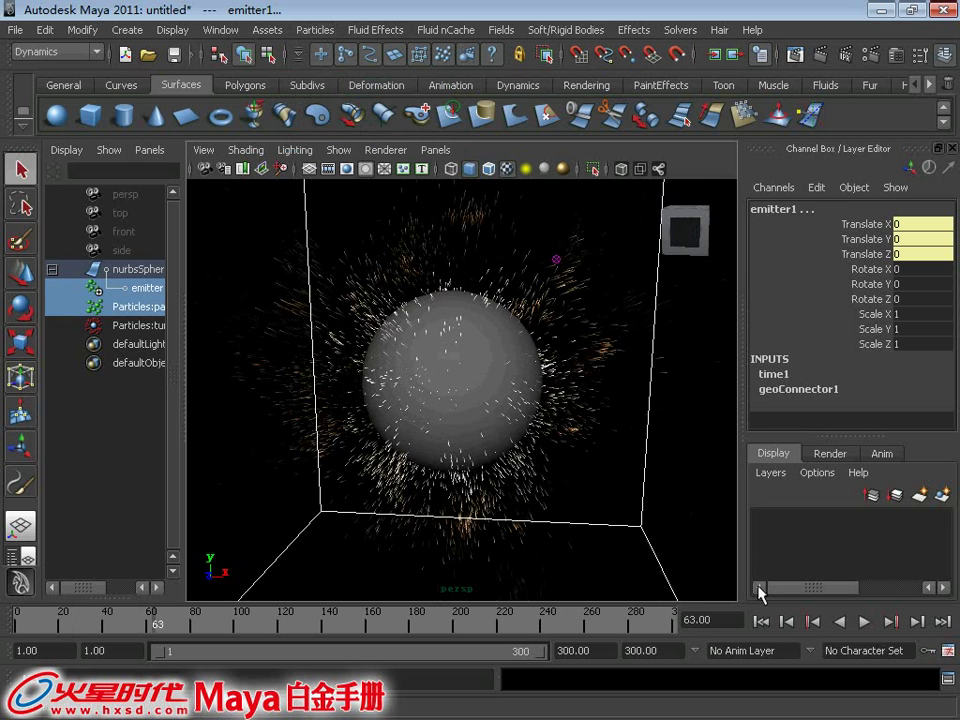
pyautogui.moveTo(580, 420)
pyautogui.keyDown('alt'); pyautogui.mouseDown()
pyautogui.moveTo(544, 392)
pyautogui.moveTo(508, 279)
pyautogui.moveTo(500, 305)
pyautogui.mouseUp(); pyautogui.keyUp('alt')
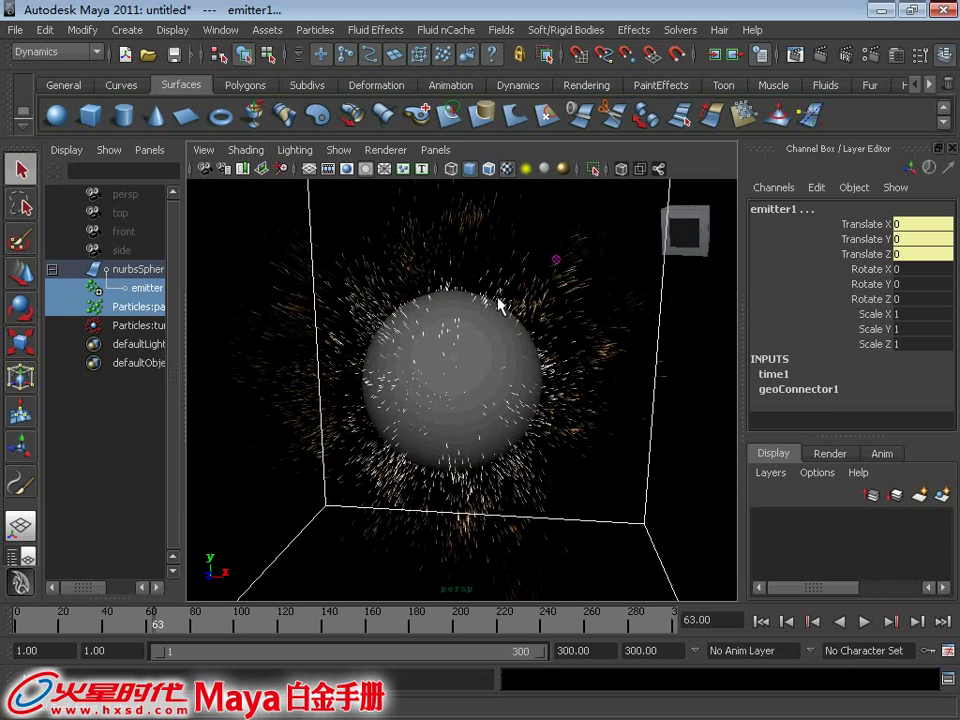
pyautogui.click(505, 330)
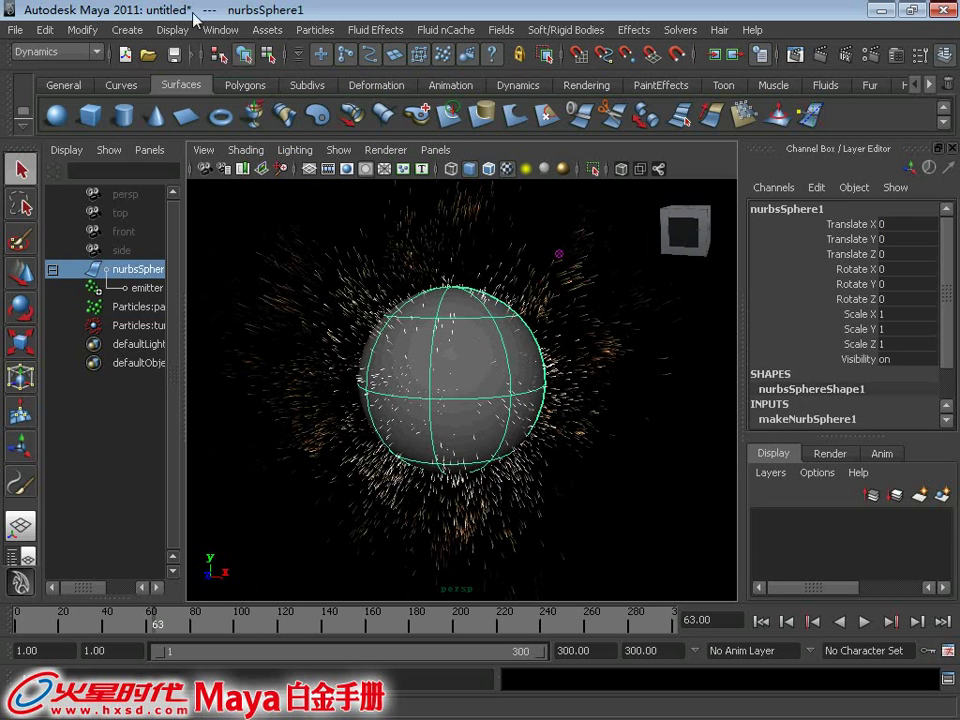
pyautogui.click(229, 32)
pyautogui.moveTo(262, 77)
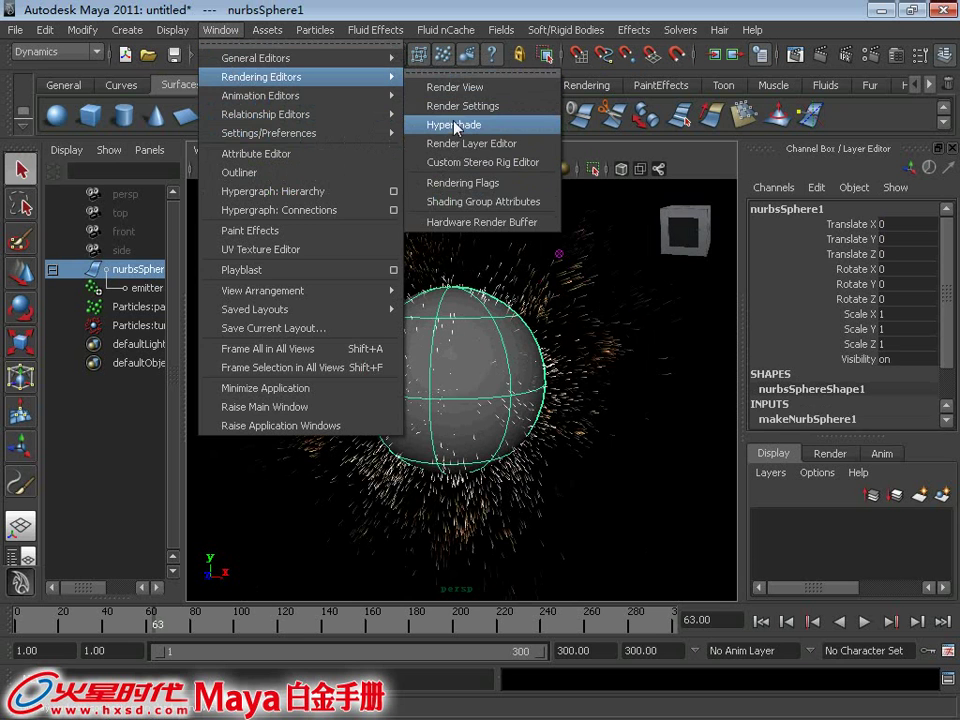
# Step: In a maximized Hypershade, create a 2D File texture node and open file1's attributes
pyautogui.click(455, 126)
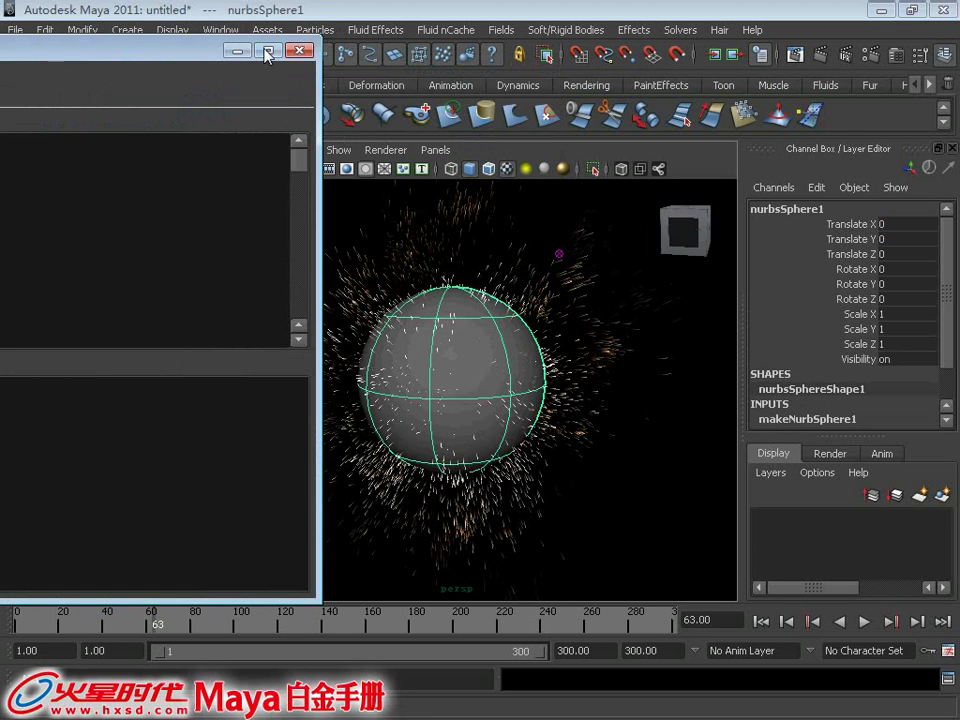
pyautogui.click(298, 50)
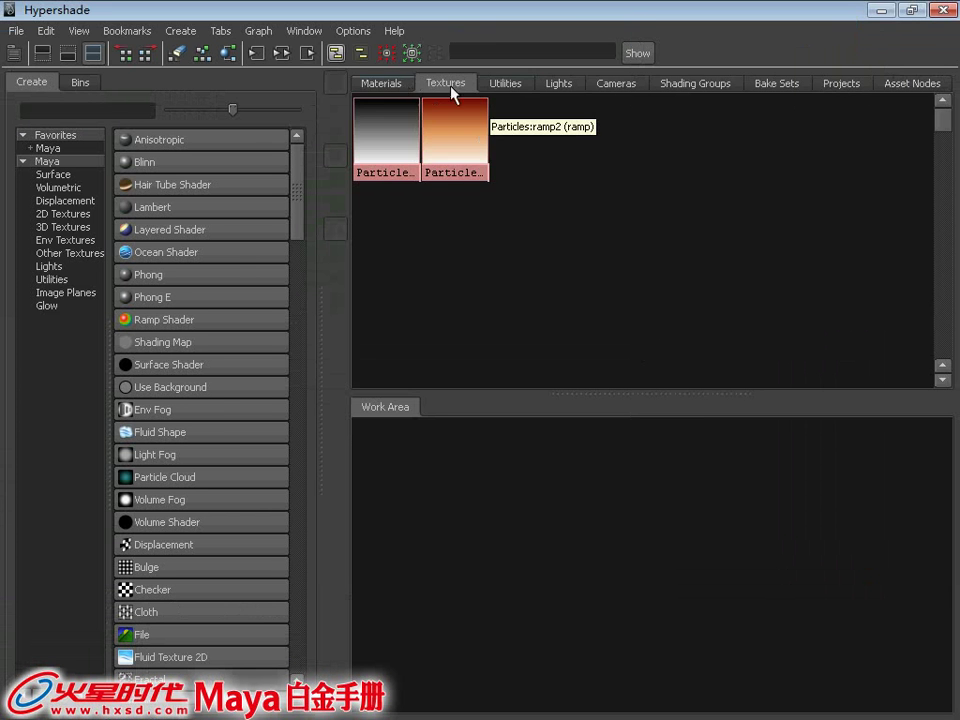
pyautogui.click(441, 86)
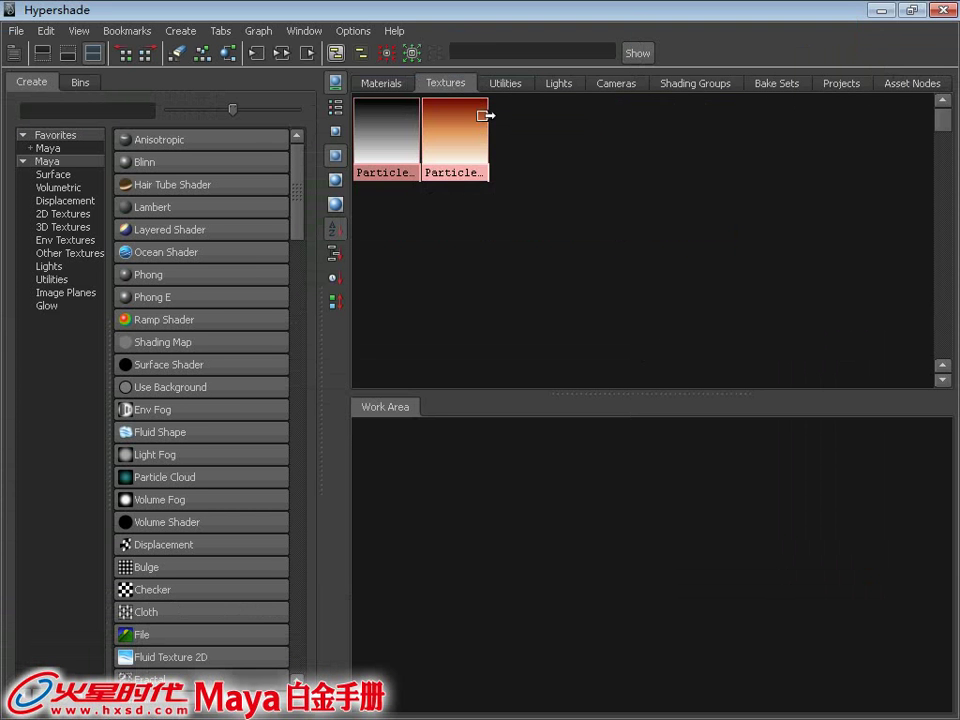
pyautogui.click(60, 213)
pyautogui.click(157, 208)
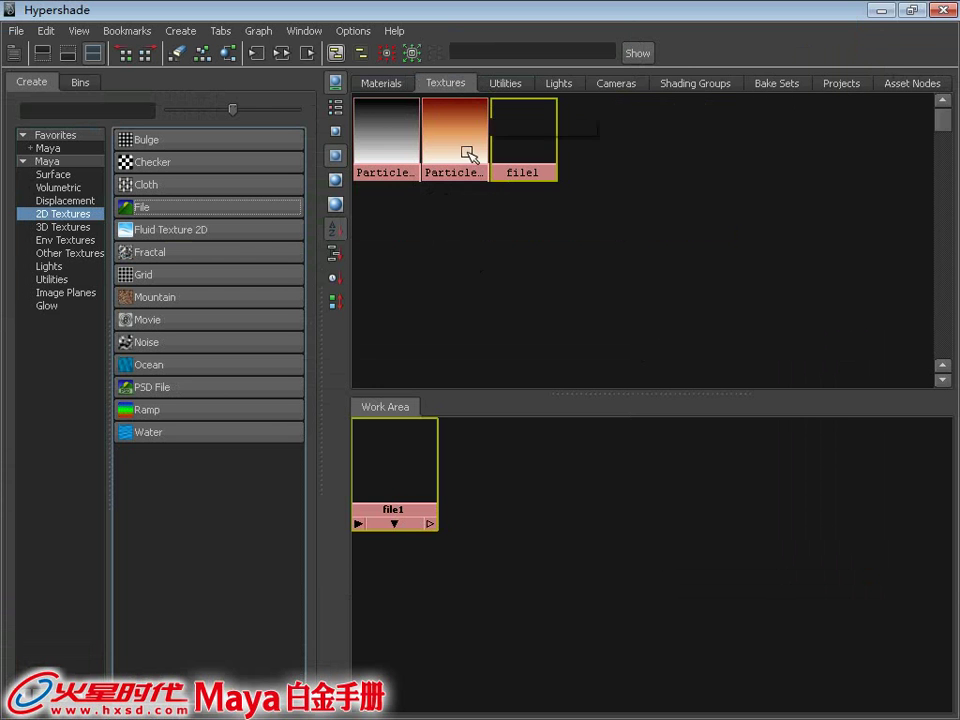
pyautogui.doubleClick(398, 455)
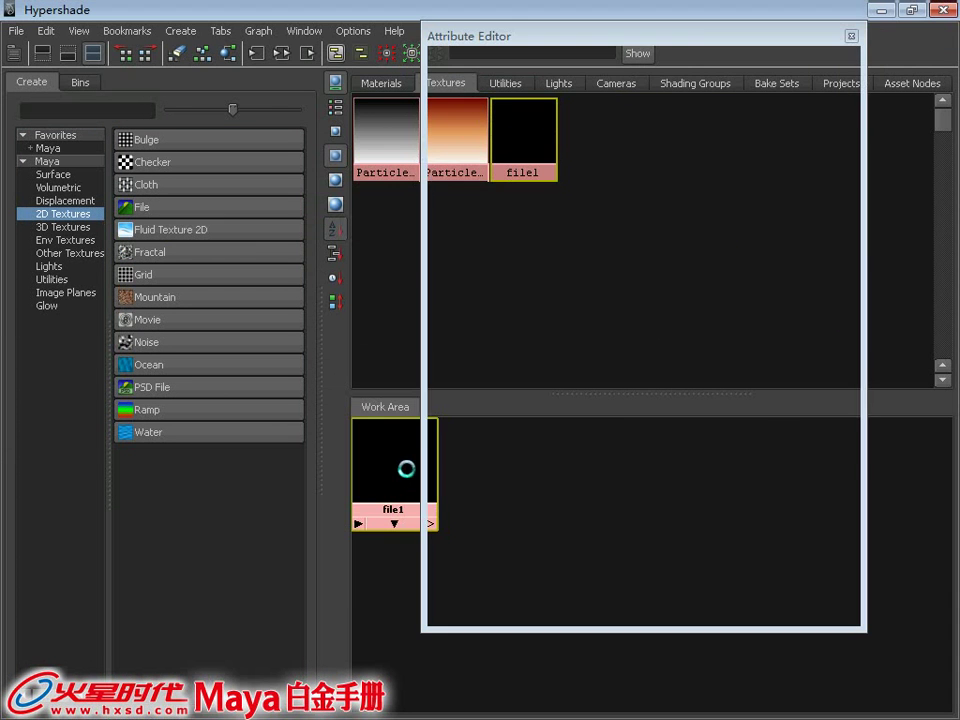
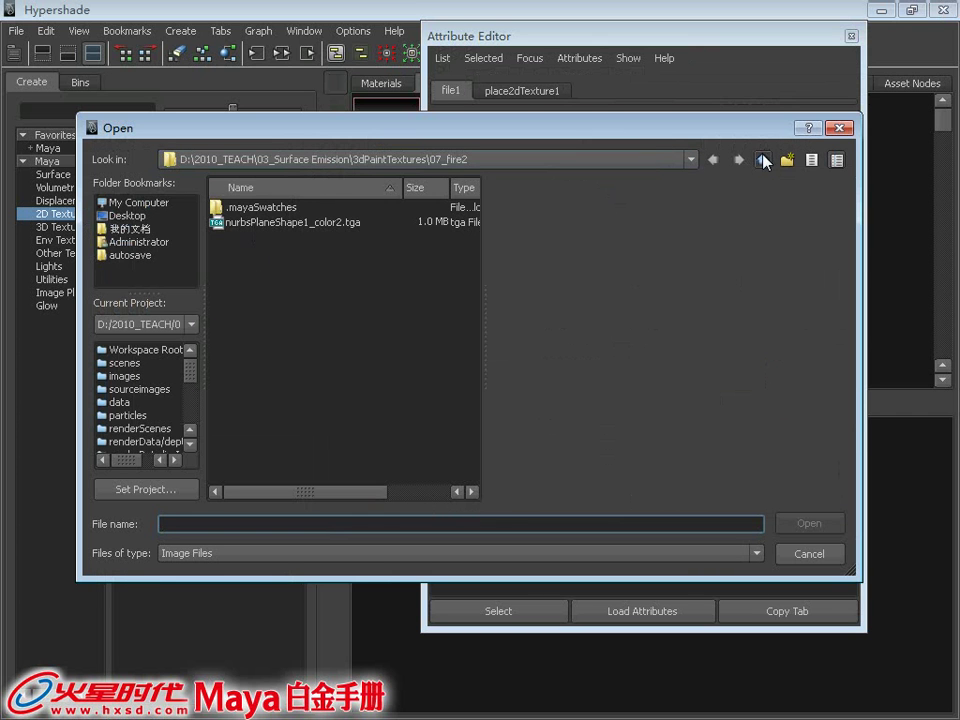
# Step: Load sourceimages\test.iff from the 03_Surface Emission project into the file1 texture
pyautogui.click(764, 161)
pyautogui.click(764, 161)
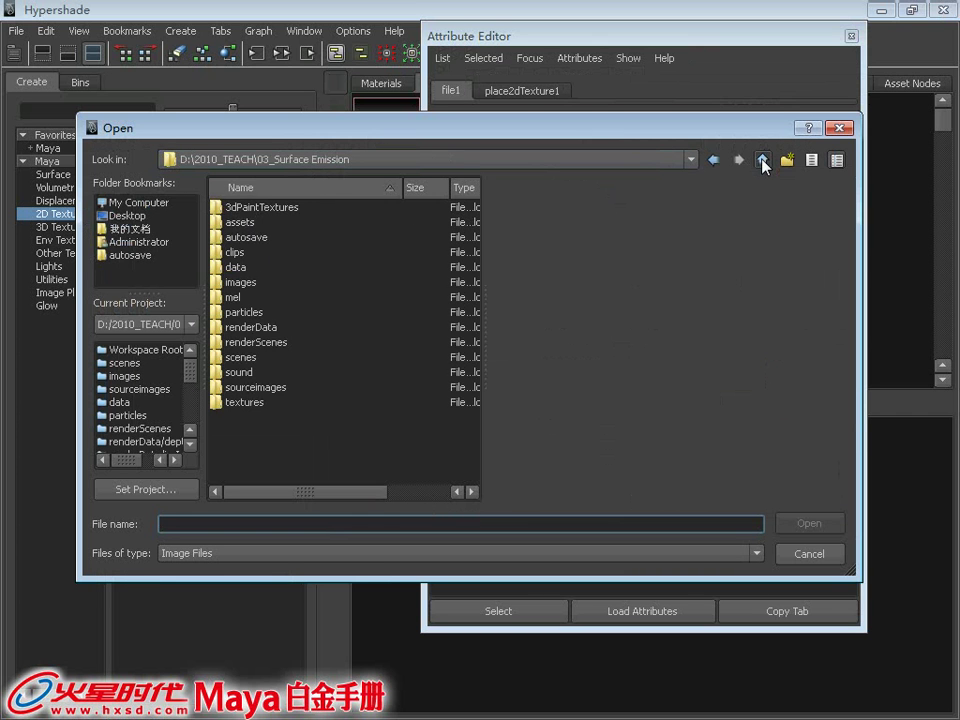
pyautogui.doubleClick(259, 388)
pyautogui.click(237, 222)
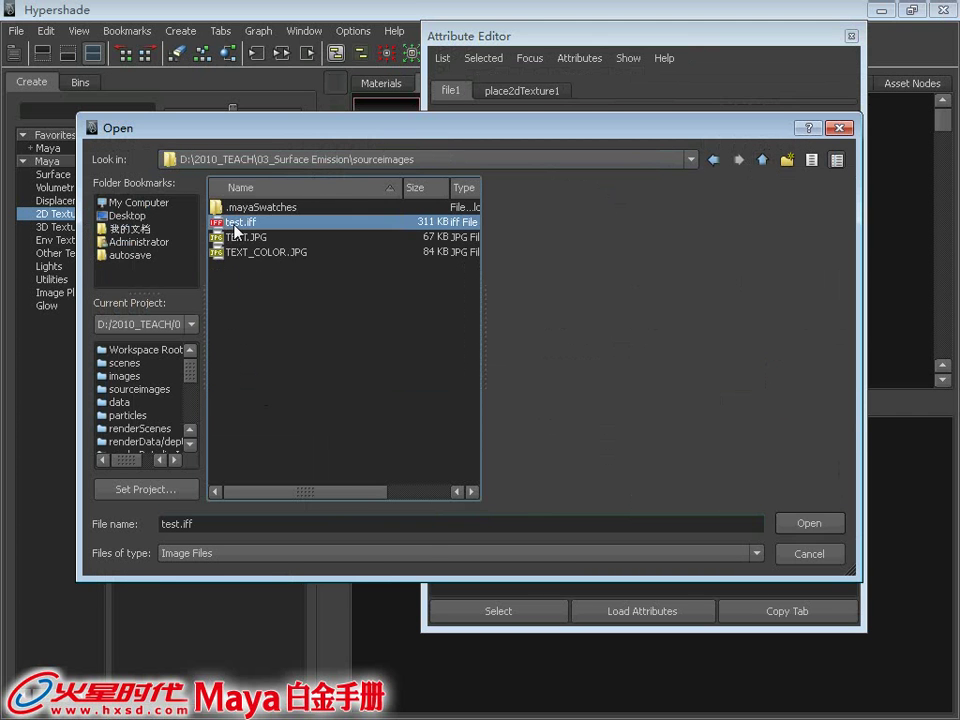
pyautogui.doubleClick(236, 224)
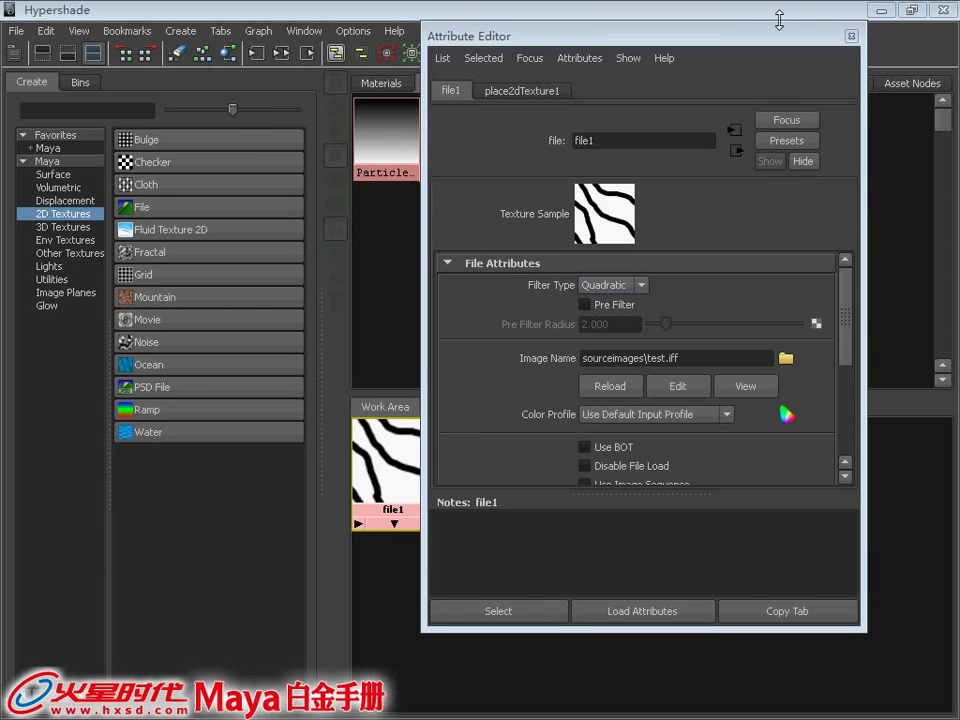
# Step: Rearrange the Hypershade window and the file1 node so the viewport is uncovered
pyautogui.click(851, 37)
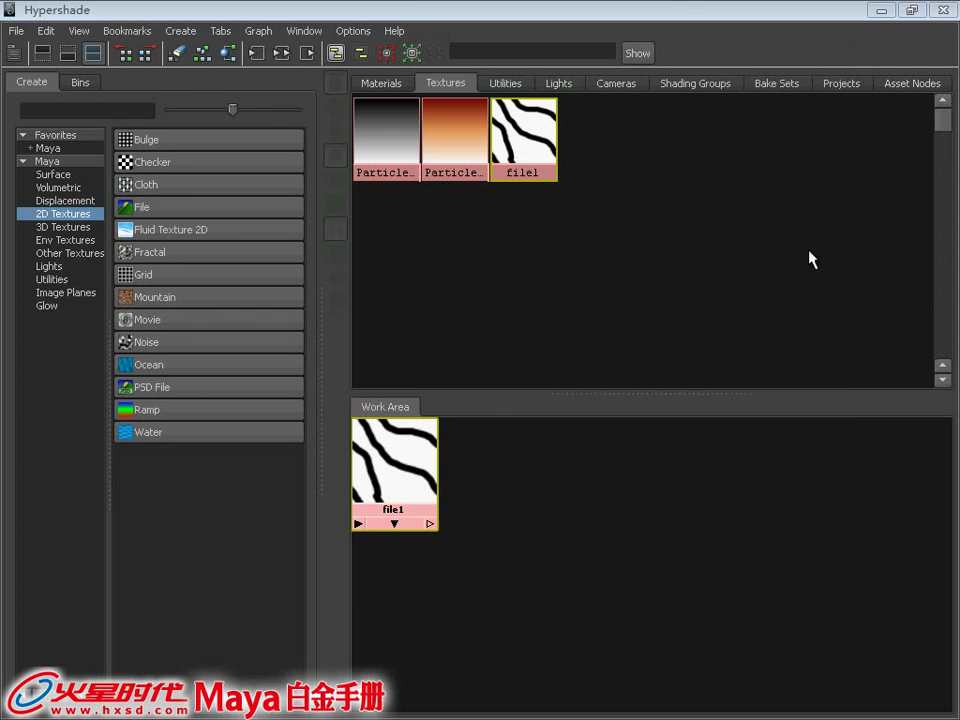
pyautogui.moveTo(375, 461); pyautogui.dragTo(456, 488)
pyautogui.doubleClick(683, 17)
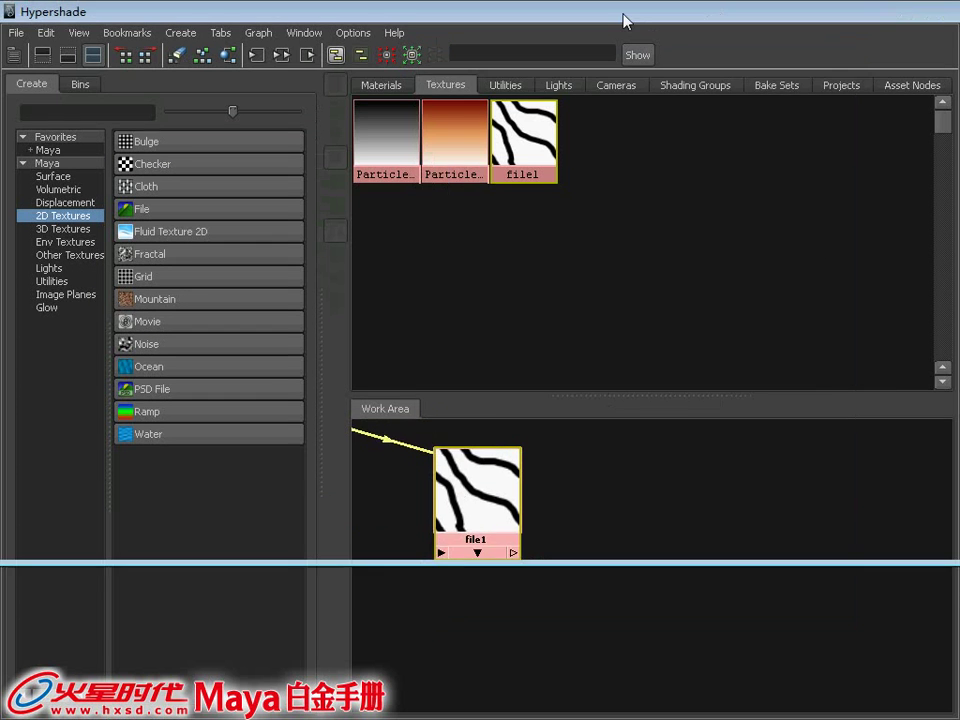
pyautogui.moveTo(621, 13); pyautogui.dragTo(483, 45)
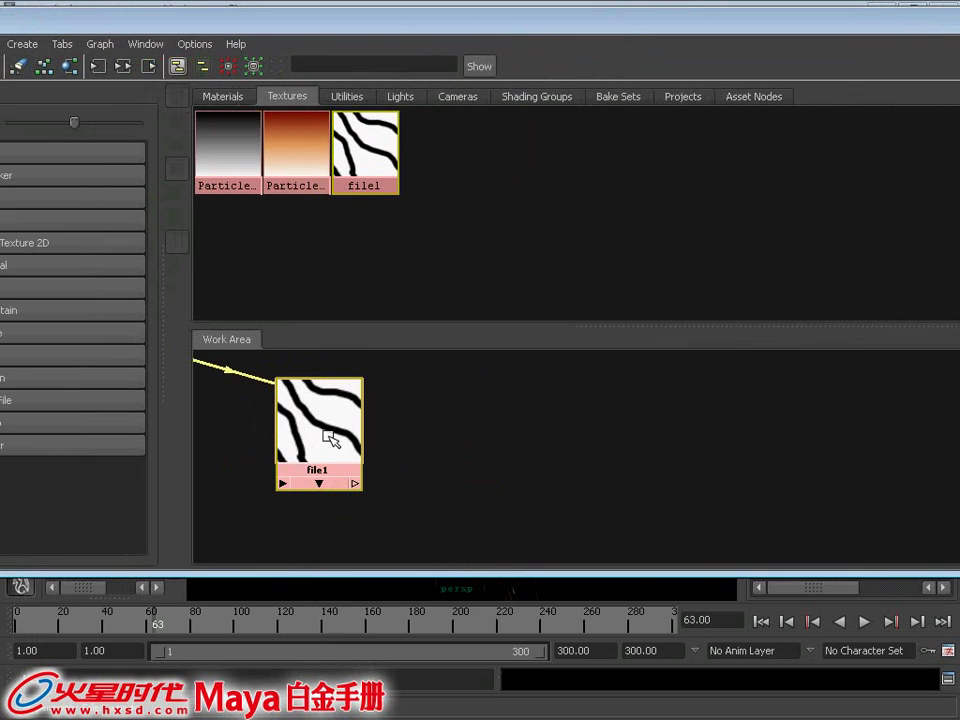
pyautogui.moveTo(330, 440); pyautogui.dragTo(874, 476)
pyautogui.moveTo(528, 18)
pyautogui.mouseDown()
pyautogui.moveTo(0, 17)
pyautogui.moveTo(75, 23)
pyautogui.mouseUp()
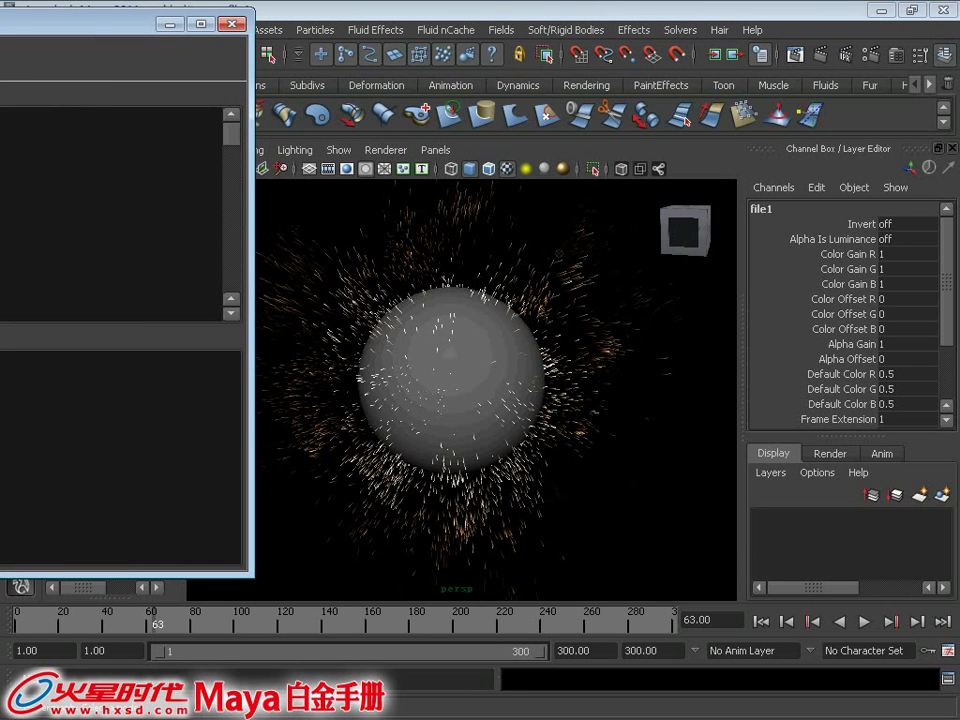
pyautogui.click(168, 28)
# Step: Connect file1 to emitter1's Texture Rate and enable Texture Rate and Emit From Dark
pyautogui.click(117, 290)
pyautogui.hotkey('ctrl', 'a')
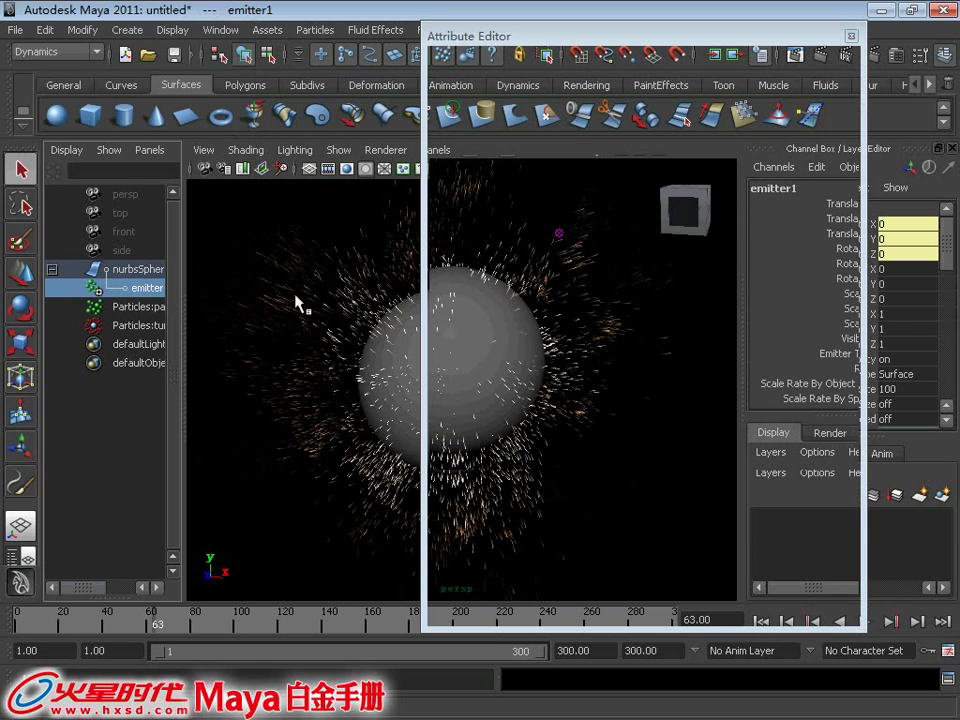
pyautogui.moveTo(846, 259); pyautogui.dragTo(851, 447)
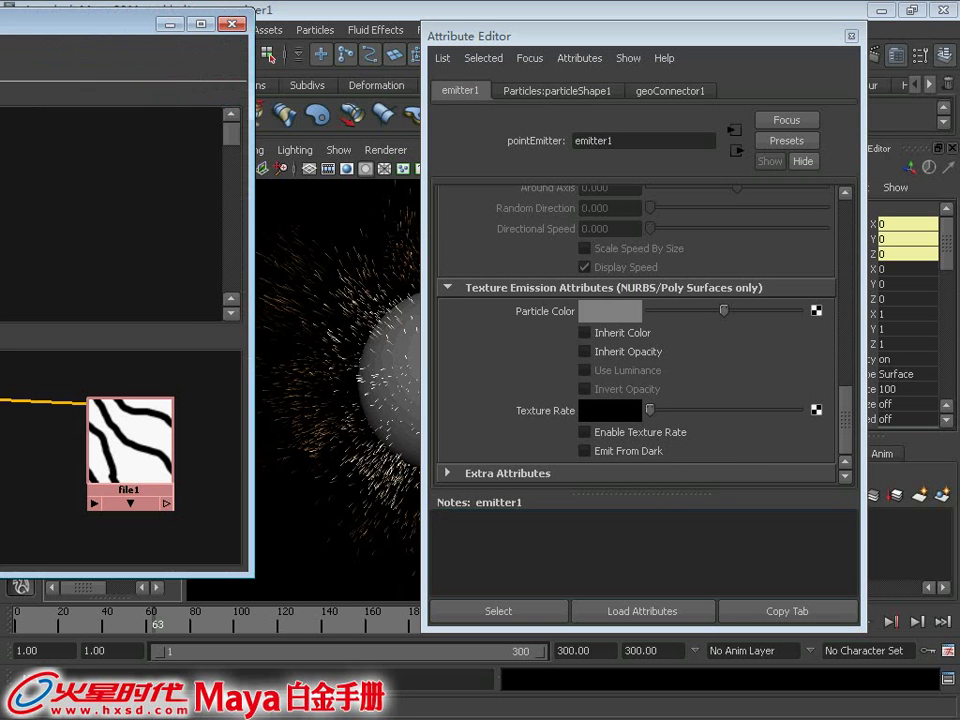
pyautogui.click(125, 450)
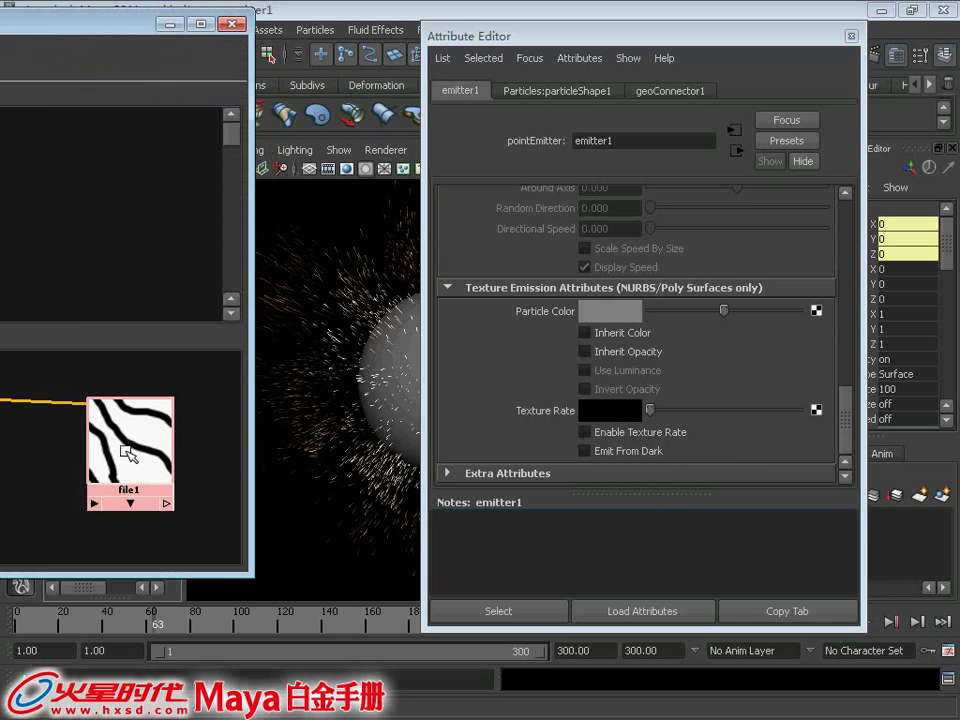
pyautogui.moveTo(125, 450); pyautogui.dragTo(499, 452, button='middle')
pyautogui.moveTo(556, 420); pyautogui.dragTo(558, 421, button='middle')
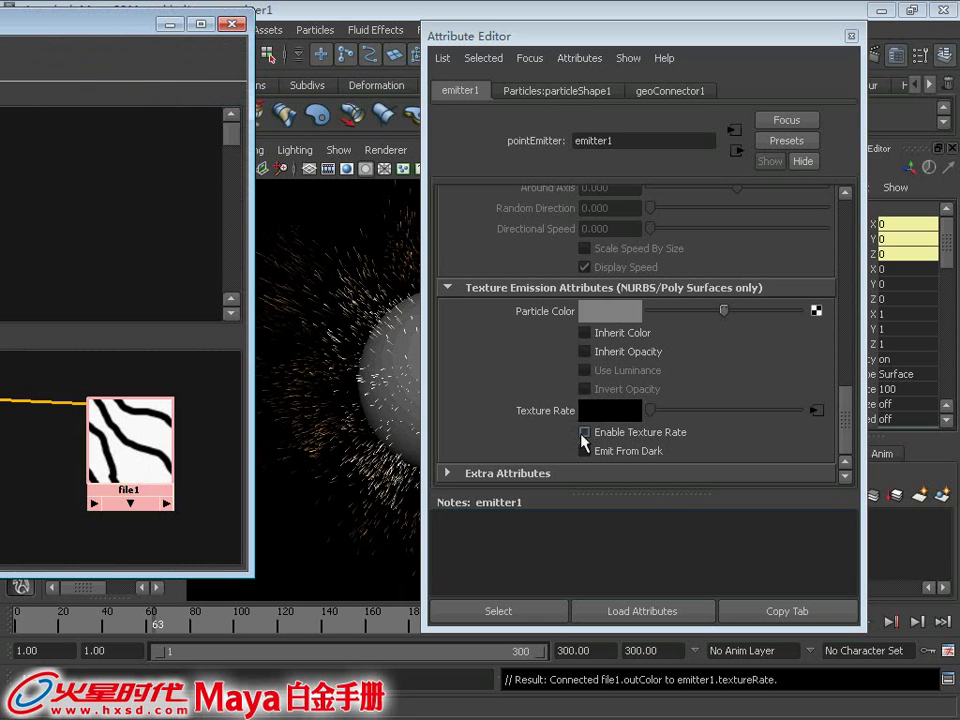
pyautogui.click(585, 432)
pyautogui.click(585, 451)
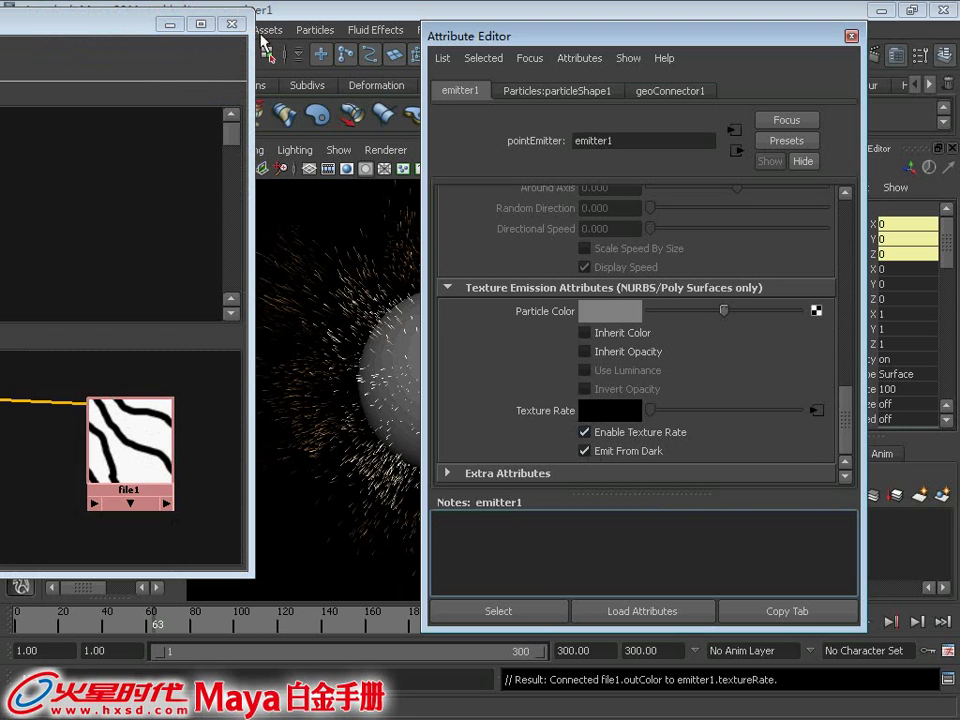
pyautogui.click(170, 23)
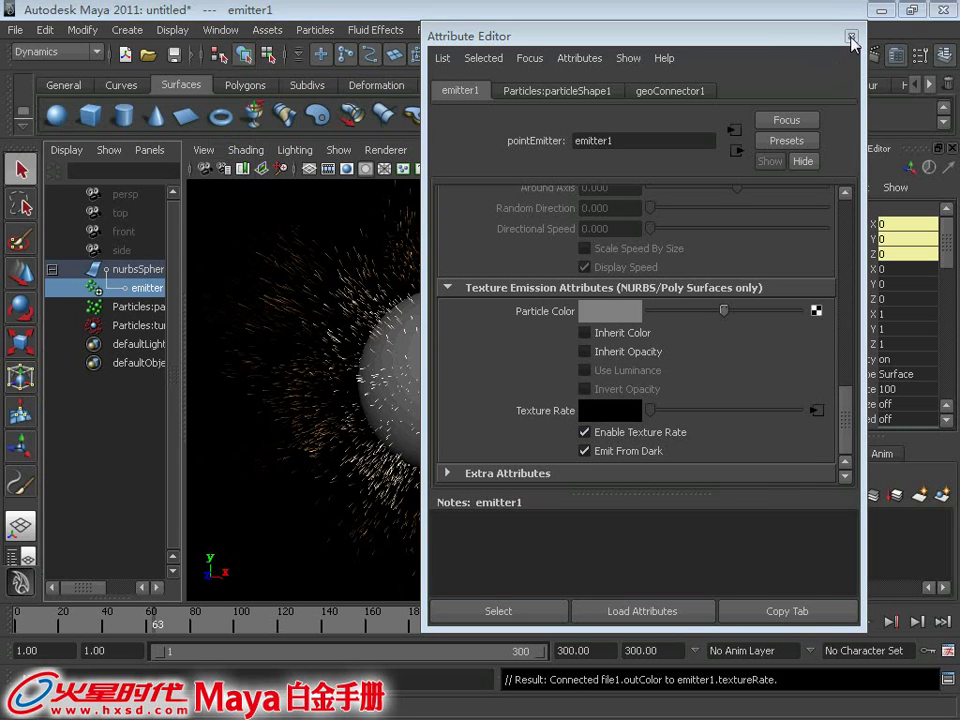
# Step: Rewind and play back the simulation to preview emission from the sphere
pyautogui.click(851, 35)
pyautogui.click(764, 622)
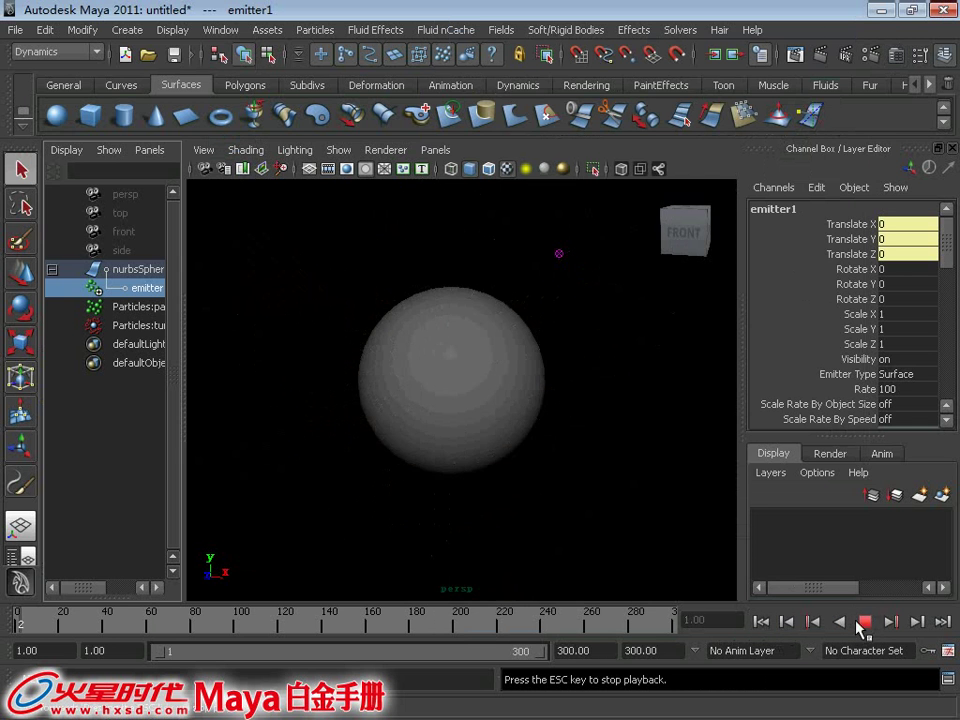
pyautogui.keyDown('alt'); pyautogui.moveTo(632, 441); pyautogui.dragTo(611, 422, button='right'); pyautogui.keyUp('alt')
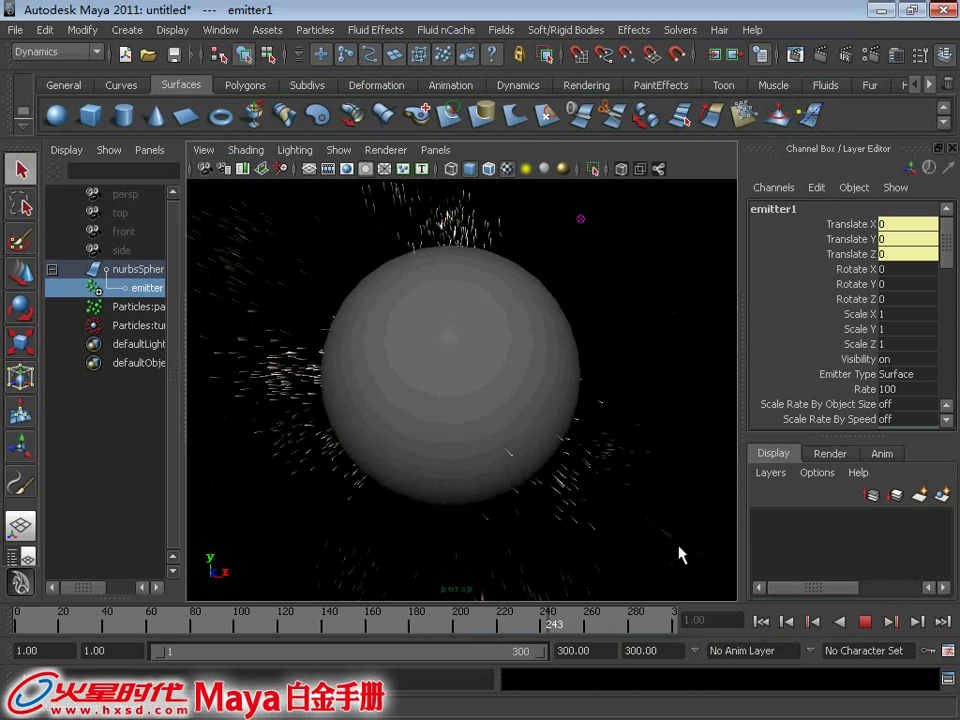
pyautogui.click(865, 621)
pyautogui.keyDown('alt'); pyautogui.moveTo(476, 409); pyautogui.dragTo(452, 407); pyautogui.keyUp('alt')
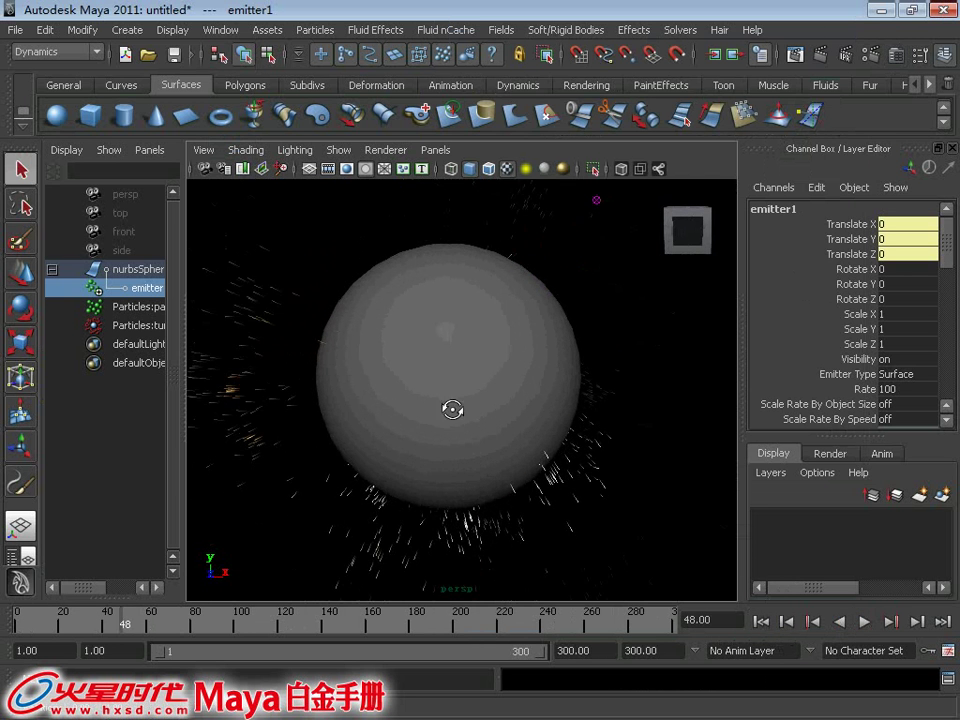
# Step: Delete turbulenceField1 and reselect emitter1
pyautogui.click(133, 331)
pyautogui.press('Delete')
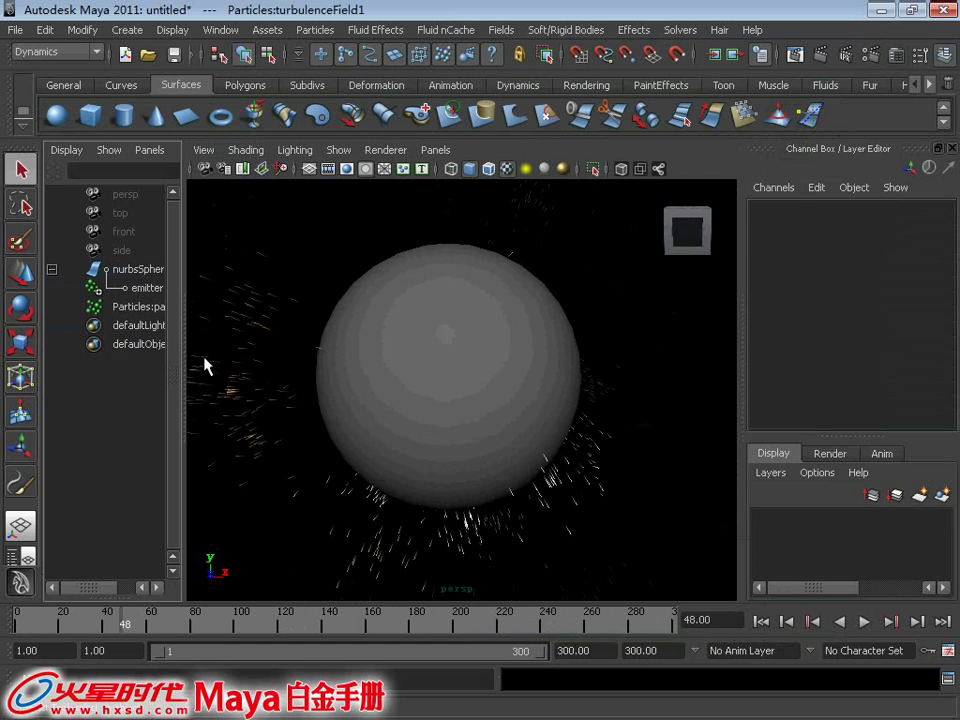
pyautogui.click(140, 288)
pyautogui.moveTo(941, 256); pyautogui.dragTo(948, 340)
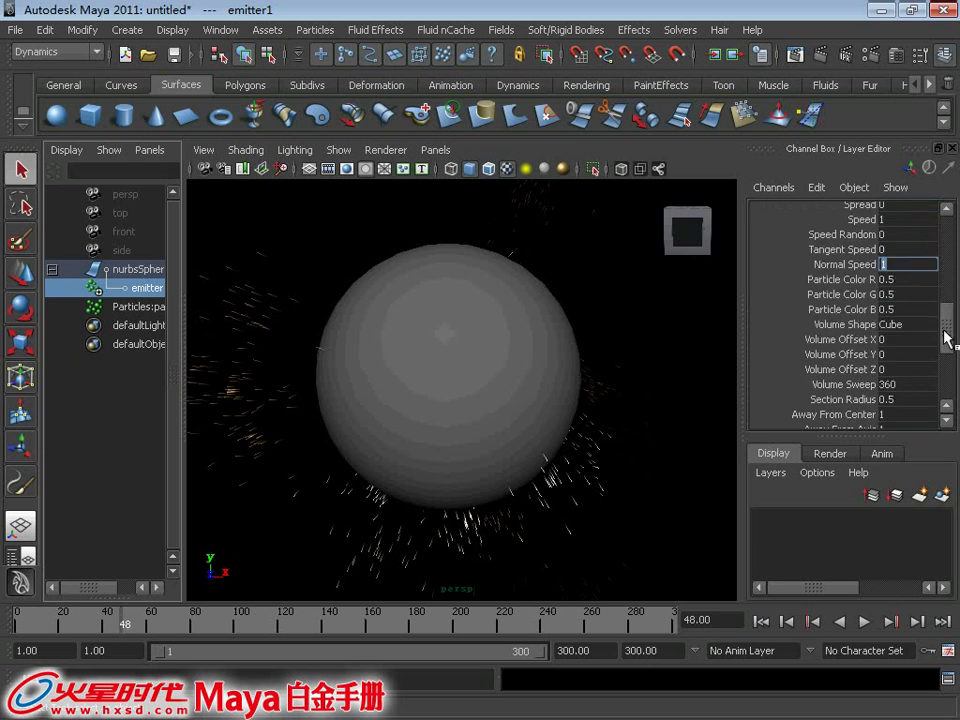
# Step: Replay the simulation from frame 1 to preview the current emission
pyautogui.click(761, 621)
pyautogui.click(864, 621)
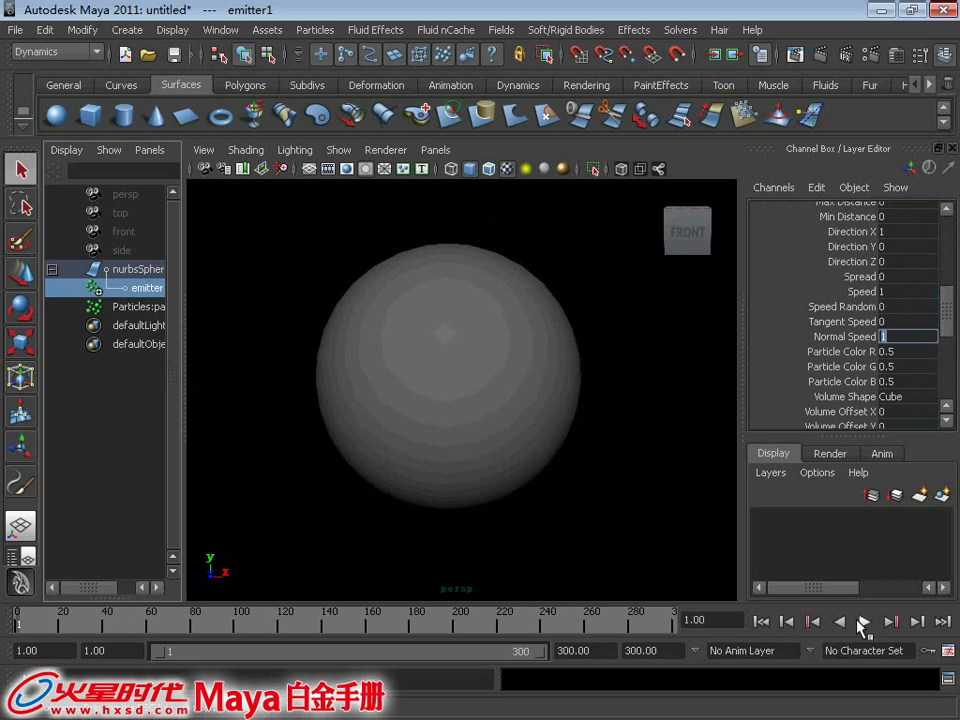
pyautogui.keyDown('alt'); pyautogui.moveTo(694, 549); pyautogui.dragTo(491, 417); pyautogui.keyUp('alt')
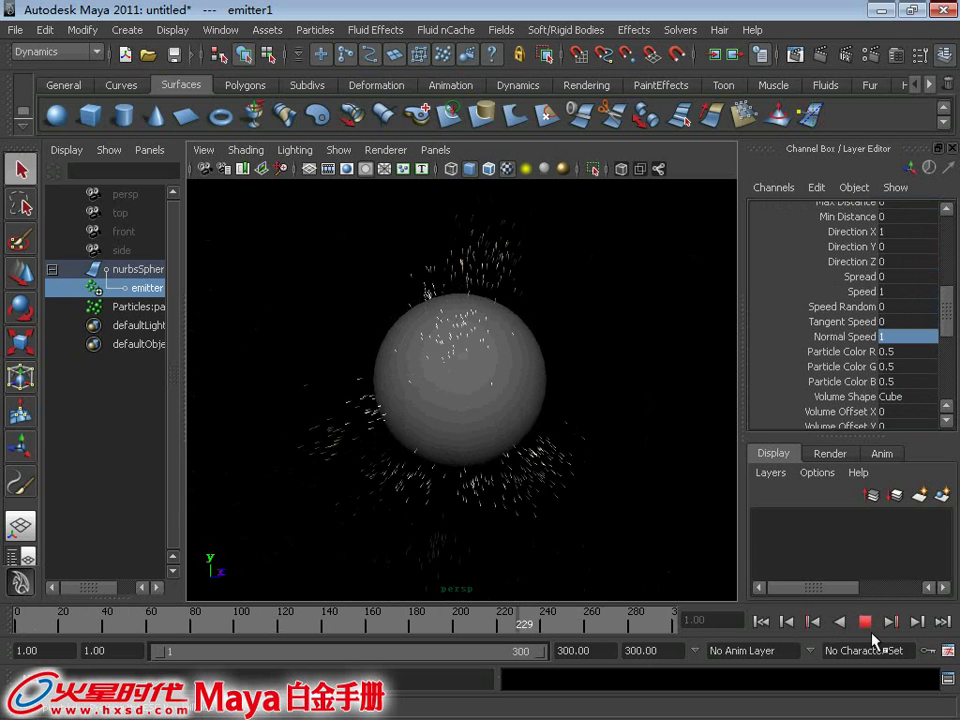
pyautogui.press('Escape')
pyautogui.moveTo(948, 322); pyautogui.dragTo(945, 278)
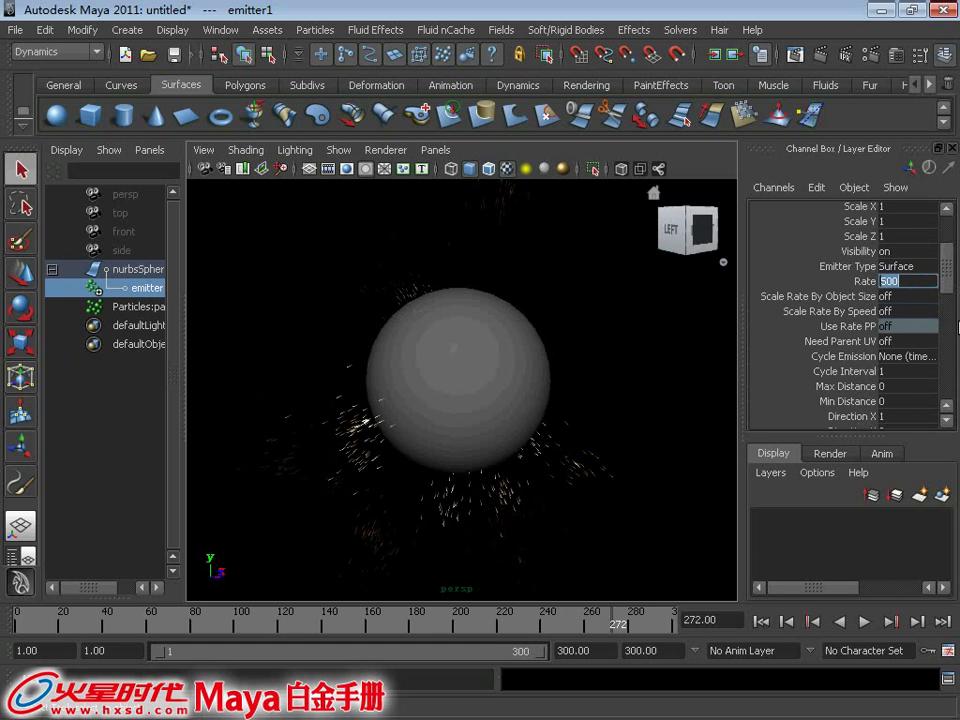
pyautogui.moveTo(945, 268)
pyautogui.mouseDown()
pyautogui.moveTo(945, 338)
pyautogui.moveTo(933, 364)
pyautogui.moveTo(945, 328)
pyautogui.mouseUp()
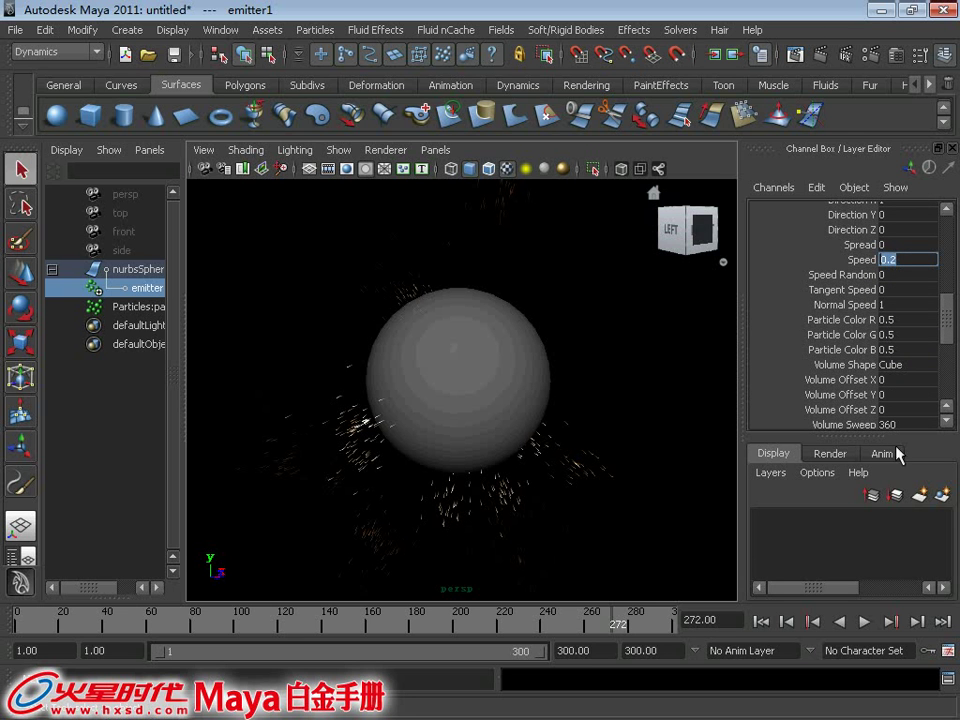
pyautogui.click(778, 622)
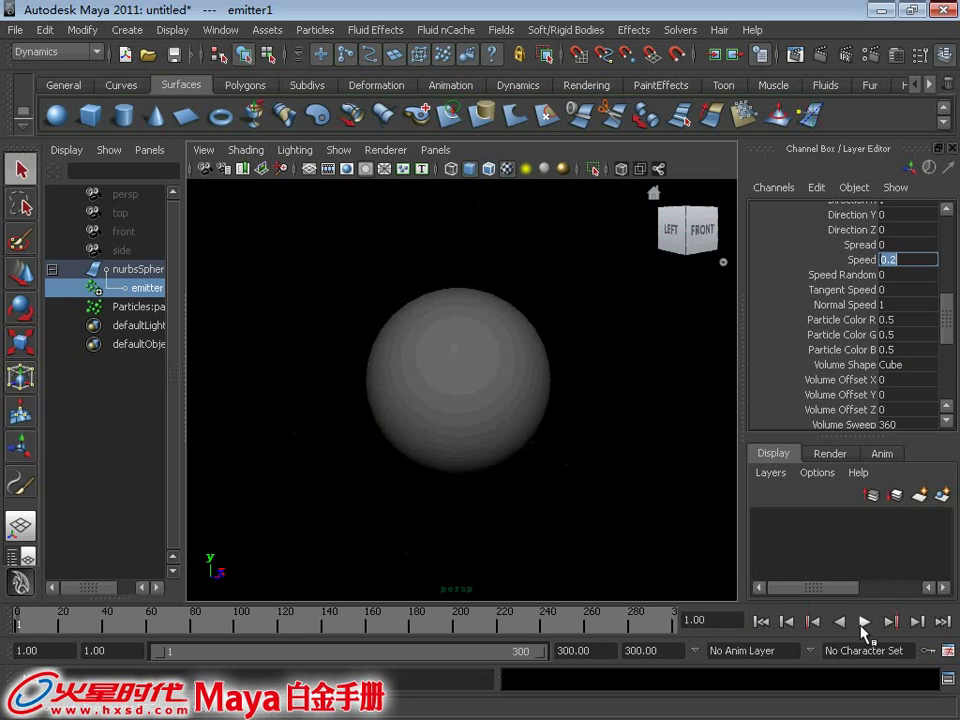
pyautogui.click(864, 621)
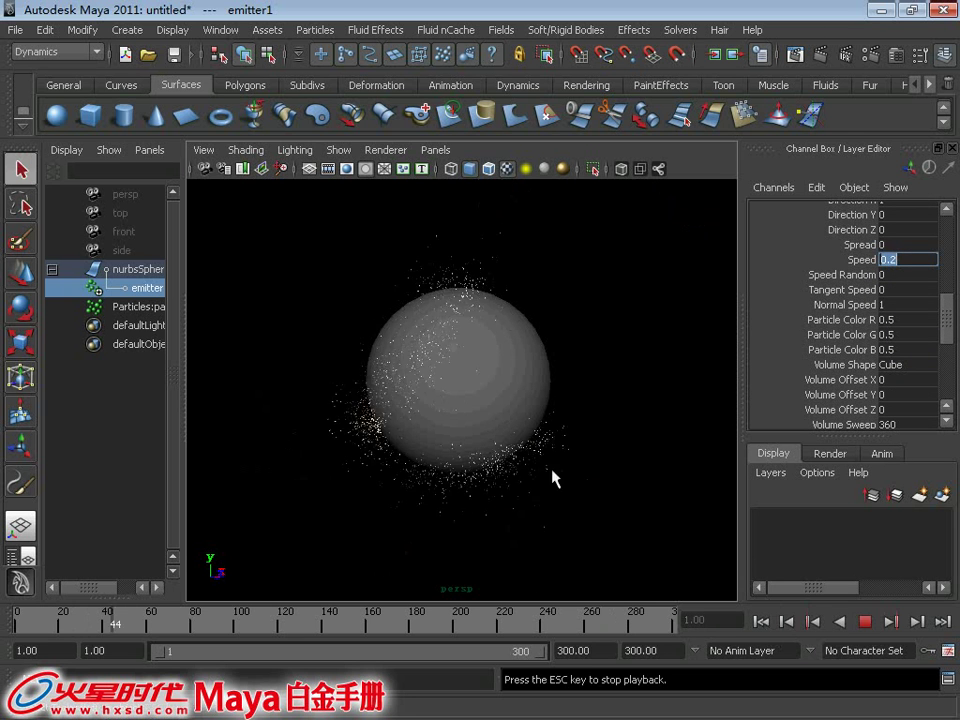
pyautogui.moveTo(553, 476)
pyautogui.keyDown('alt'); pyautogui.mouseDown()
pyautogui.moveTo(668, 437)
pyautogui.moveTo(595, 411)
pyautogui.moveTo(561, 417)
pyautogui.mouseUp(); pyautogui.keyUp('alt')
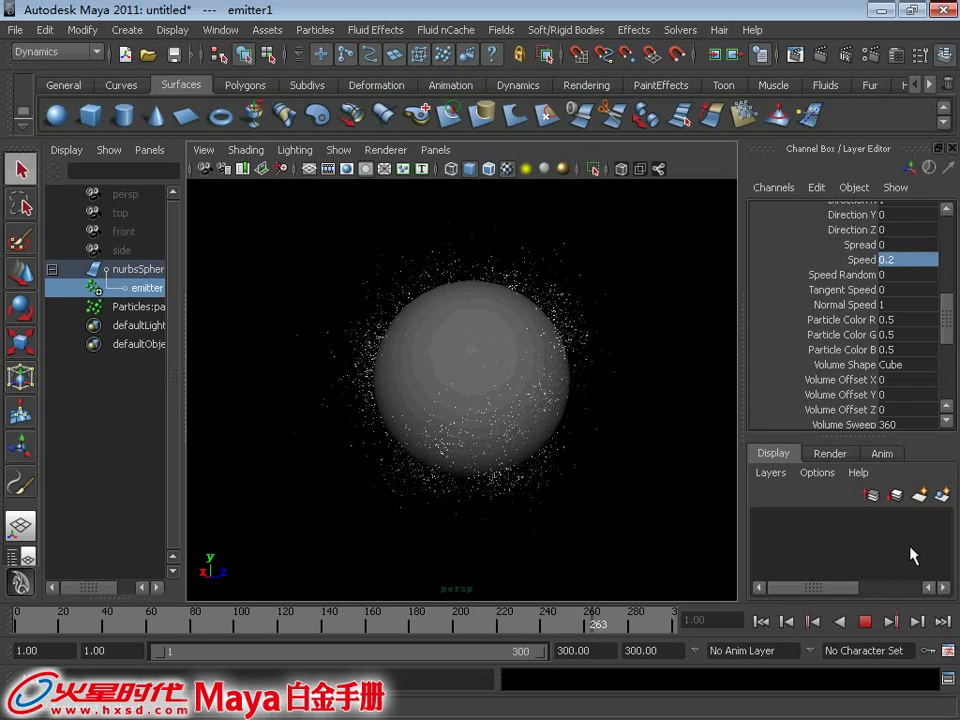
# Step: Set emitter1 Speed to 0.1 and Rate to 1000, then stop playback
pyautogui.scroll(2, 948, 328)
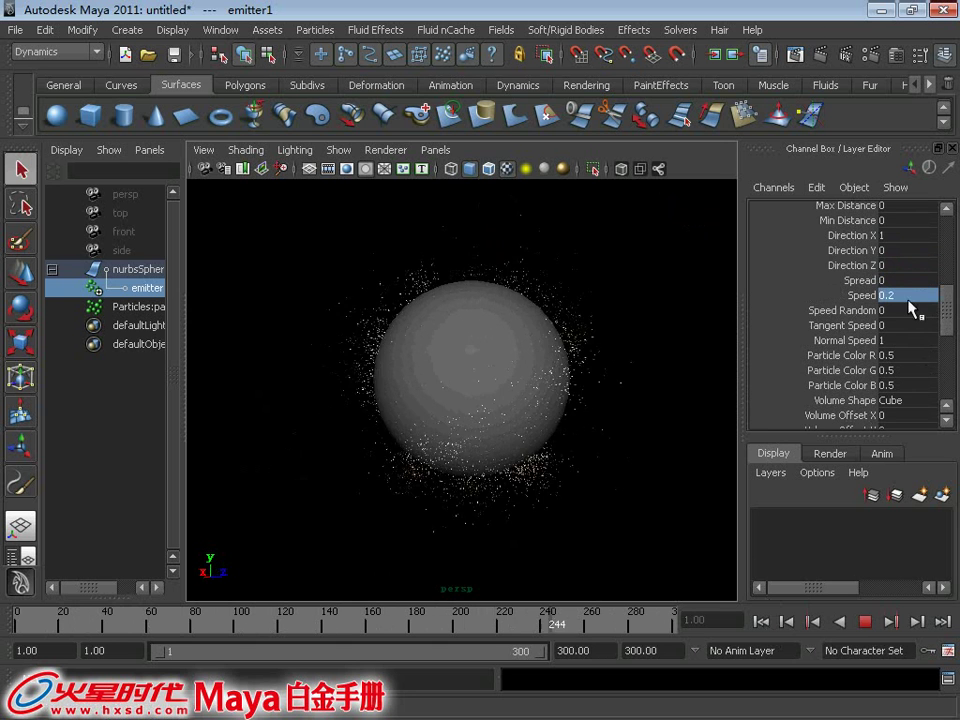
pyautogui.click(911, 296)
pyautogui.write('0')
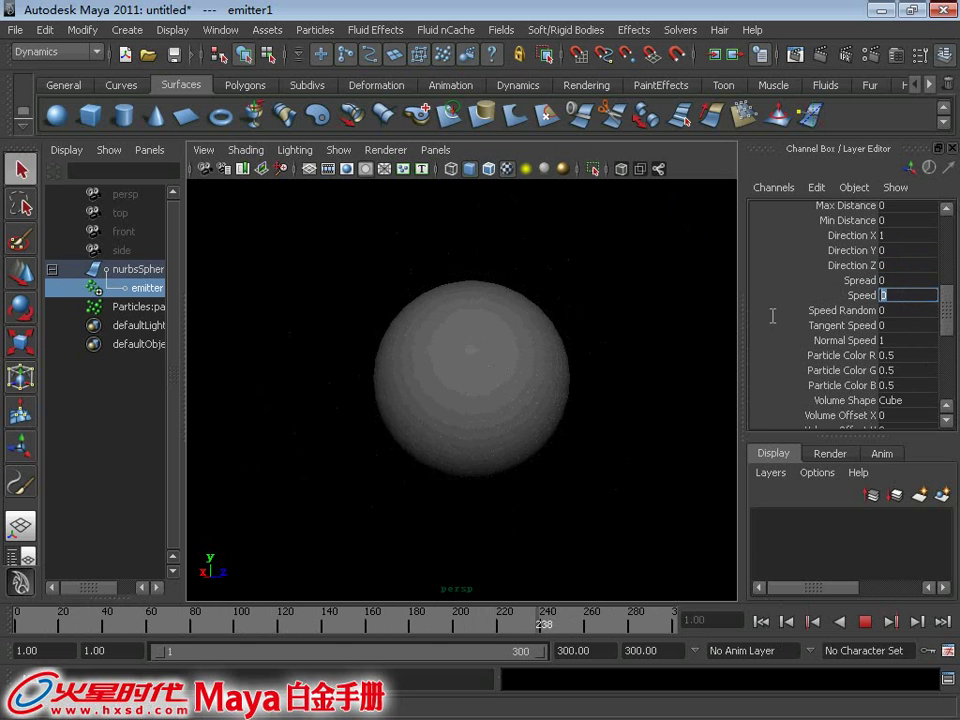
pyautogui.write('.1')
pyautogui.press('Return')
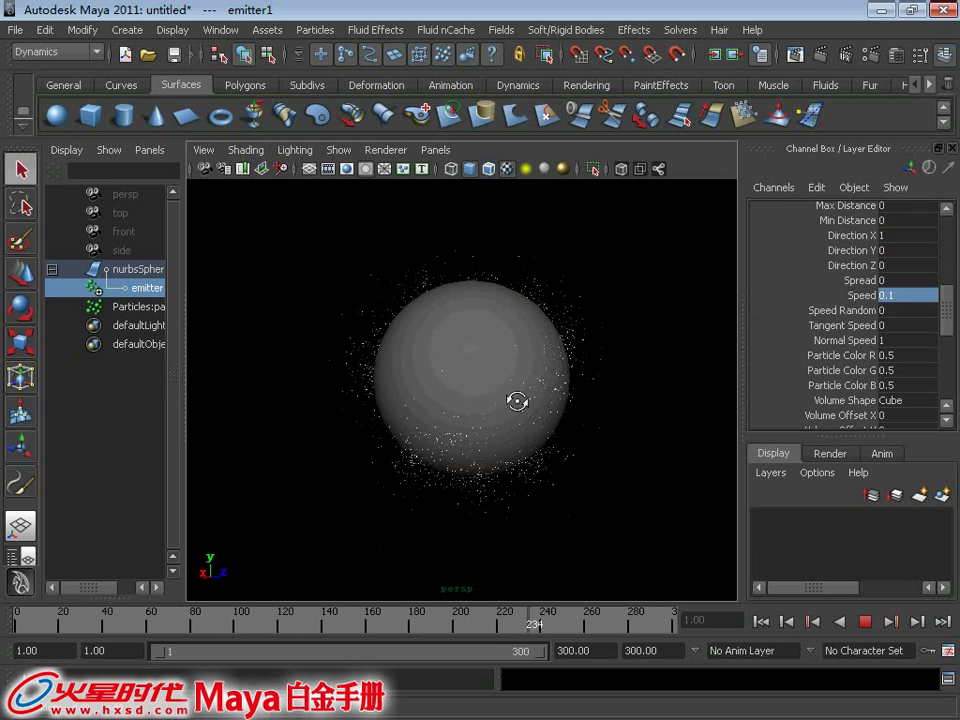
pyautogui.moveTo(948, 317); pyautogui.dragTo(955, 265)
pyautogui.write('10')
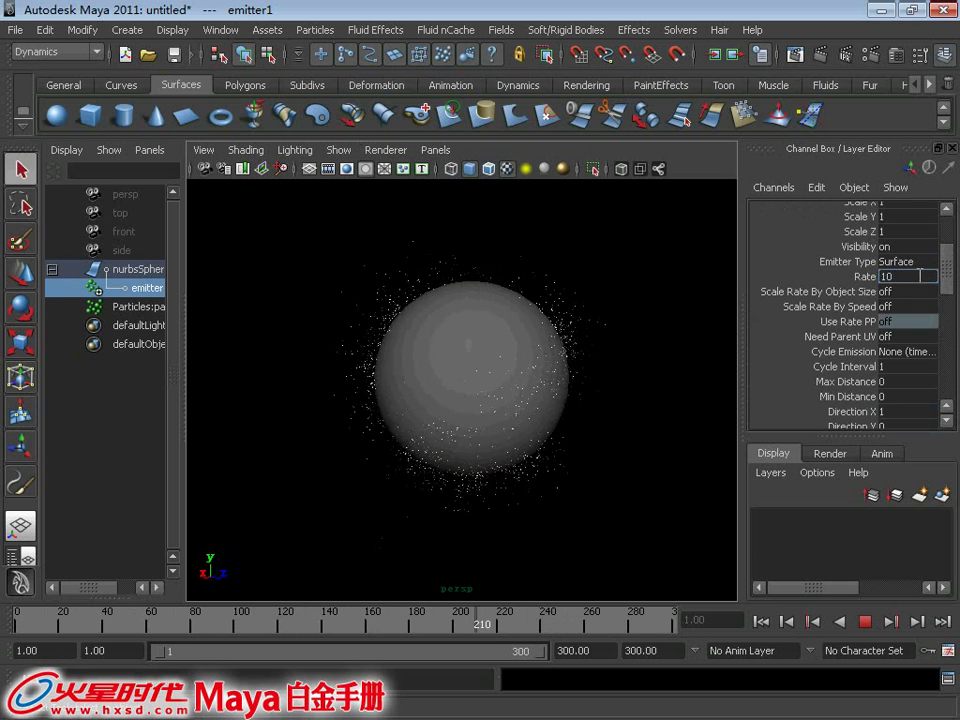
pyautogui.write('00')
pyautogui.press('Return')
pyautogui.scroll(3, 555, 387)
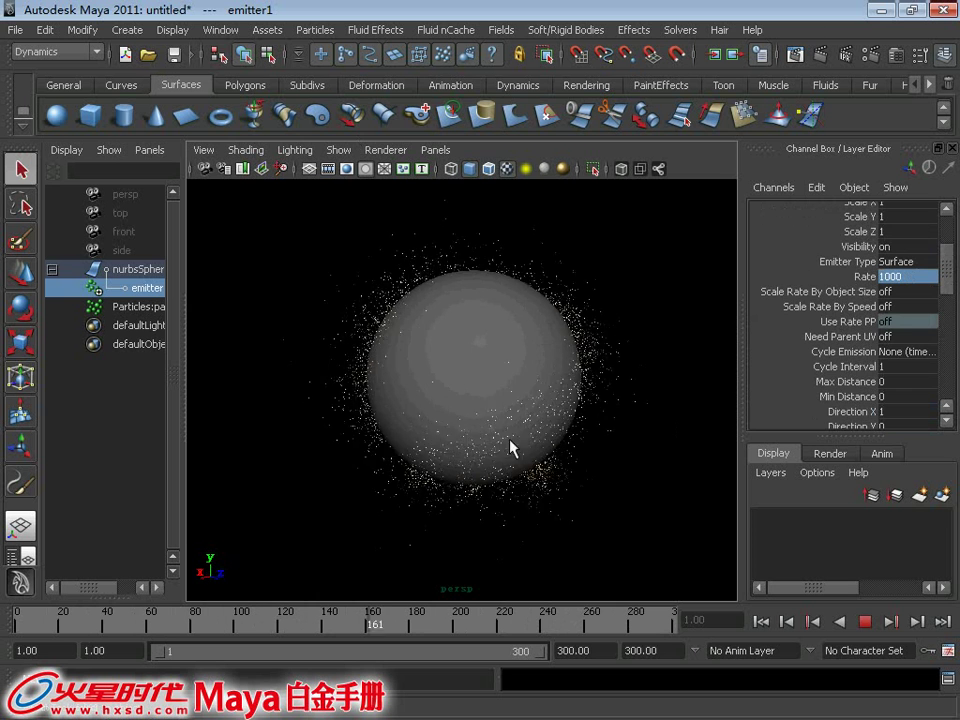
pyautogui.click(865, 621)
# Step: Give particleShape1 MultiStreak Multi Count 18, Multi Radius 0.163, Tail Fade 0.033, Tail Size 36.957
pyautogui.click(380, 330)
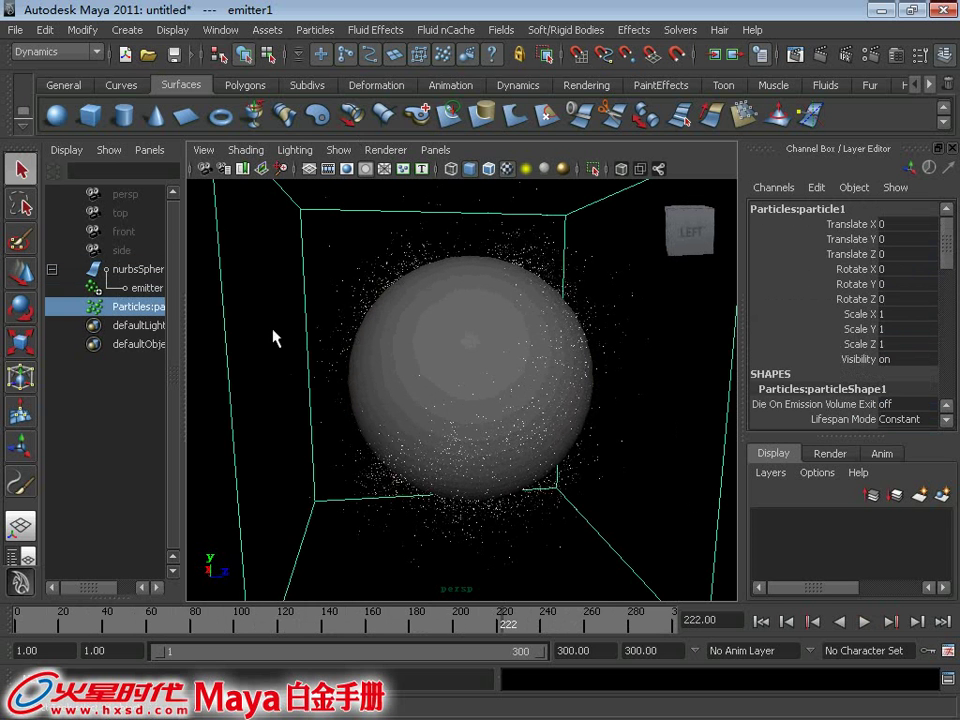
pyautogui.hotkey('ctrl', 'a')
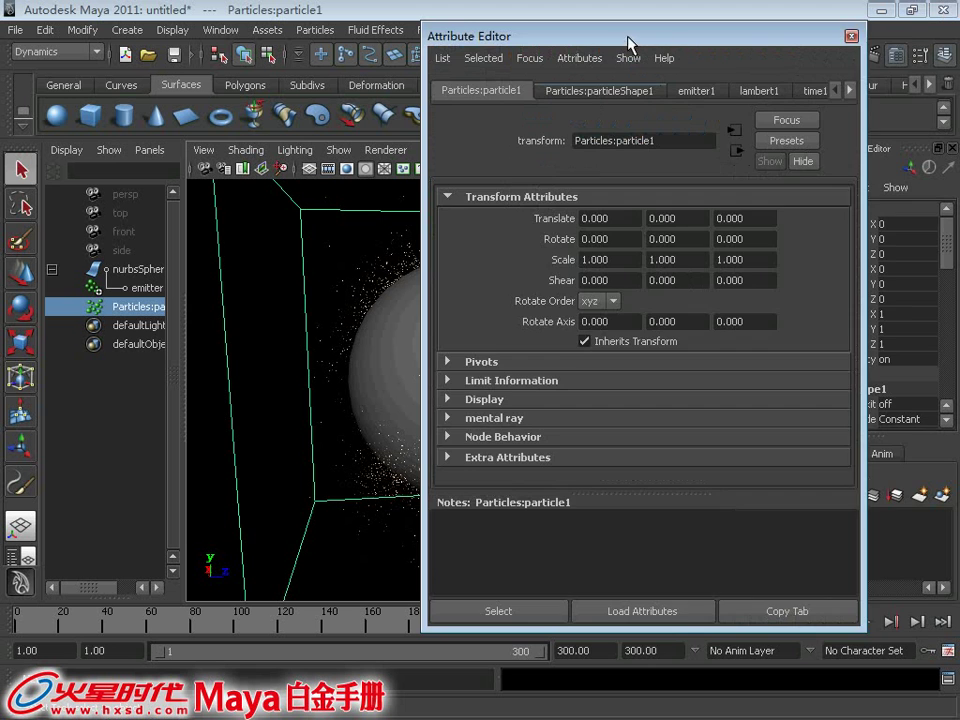
pyautogui.moveTo(630, 45); pyautogui.dragTo(698, 48)
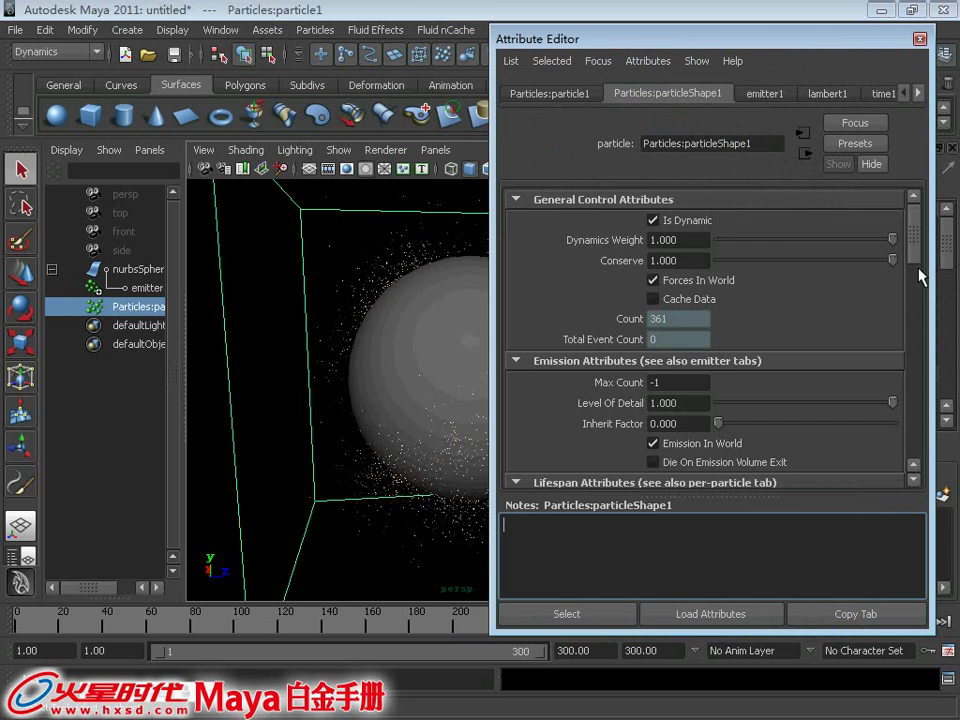
pyautogui.scroll(-2, 920, 340)
pyautogui.scroll(-2, 917, 320)
pyautogui.scroll(-3, 918, 340)
pyautogui.scroll(-3, 918, 343)
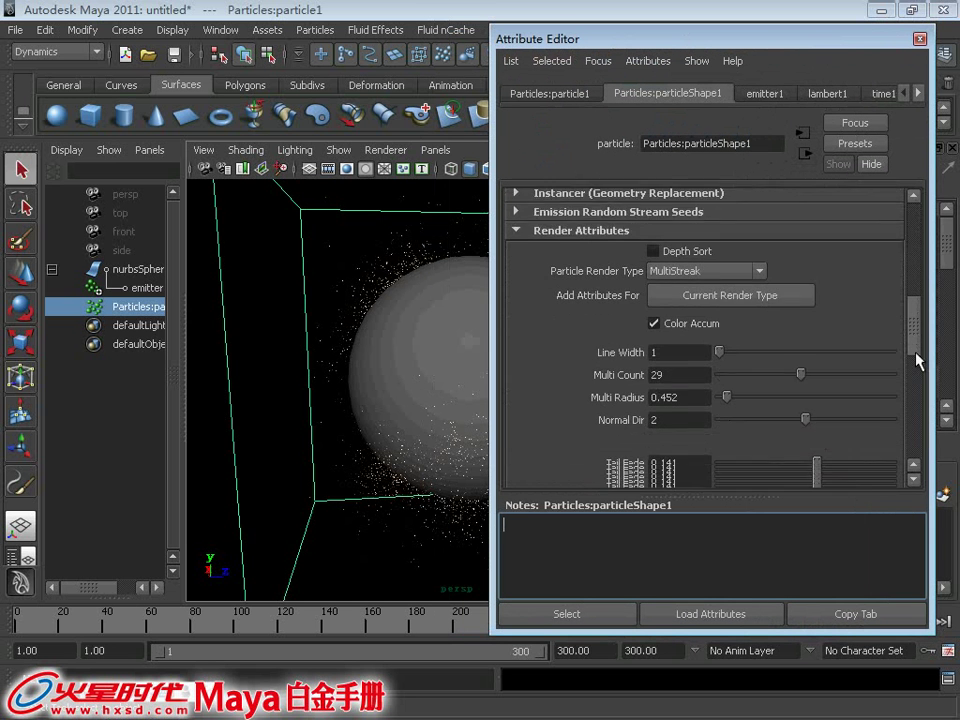
pyautogui.scroll(-1, 921, 358)
pyautogui.moveTo(766, 326)
pyautogui.mouseDown()
pyautogui.moveTo(774, 326)
pyautogui.moveTo(722, 350)
pyautogui.mouseUp()
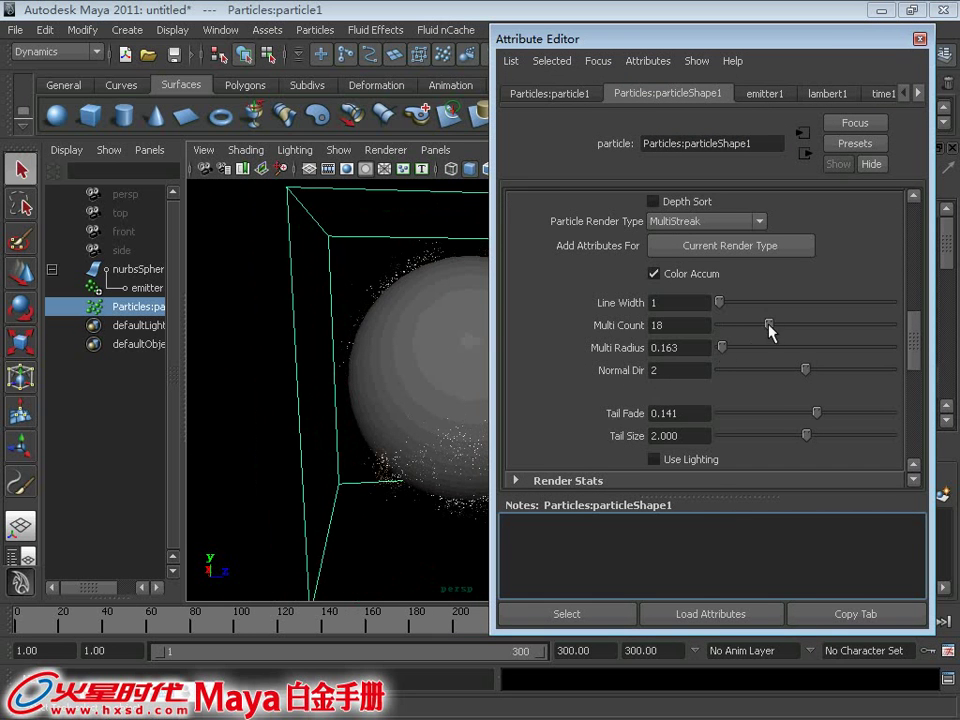
pyautogui.moveTo(921, 333); pyautogui.dragTo(915, 349)
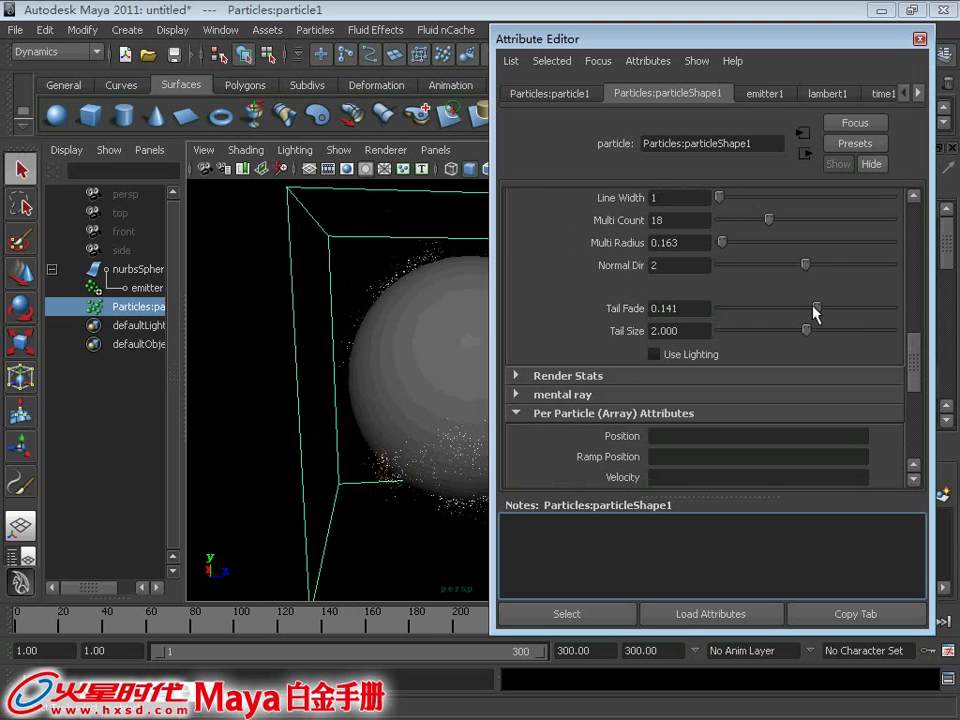
pyautogui.moveTo(813, 340); pyautogui.dragTo(842, 338)
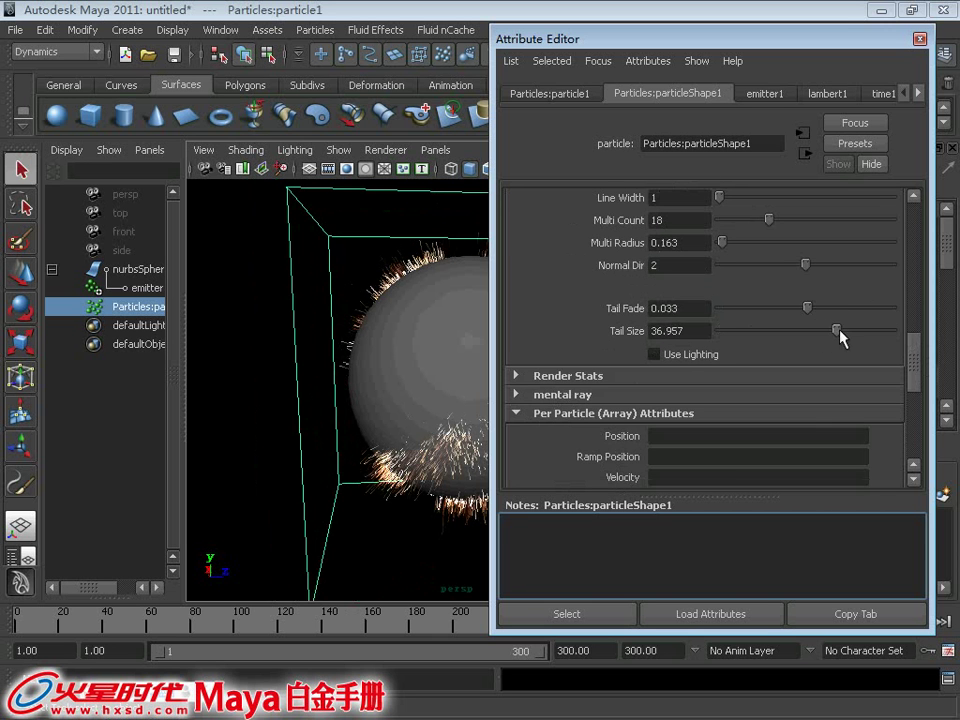
pyautogui.click(919, 39)
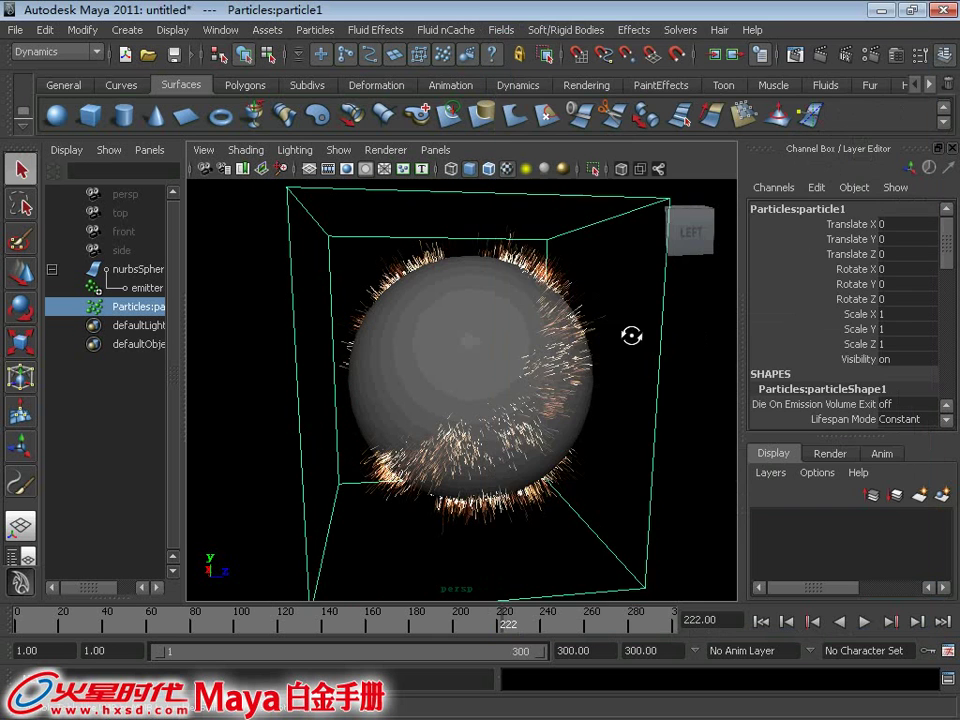
pyautogui.moveTo(630, 336)
pyautogui.keyDown('alt'); pyautogui.mouseDown()
pyautogui.moveTo(574, 336)
pyautogui.moveTo(604, 326)
pyautogui.moveTo(545, 368)
pyautogui.mouseUp(); pyautogui.keyUp('alt')
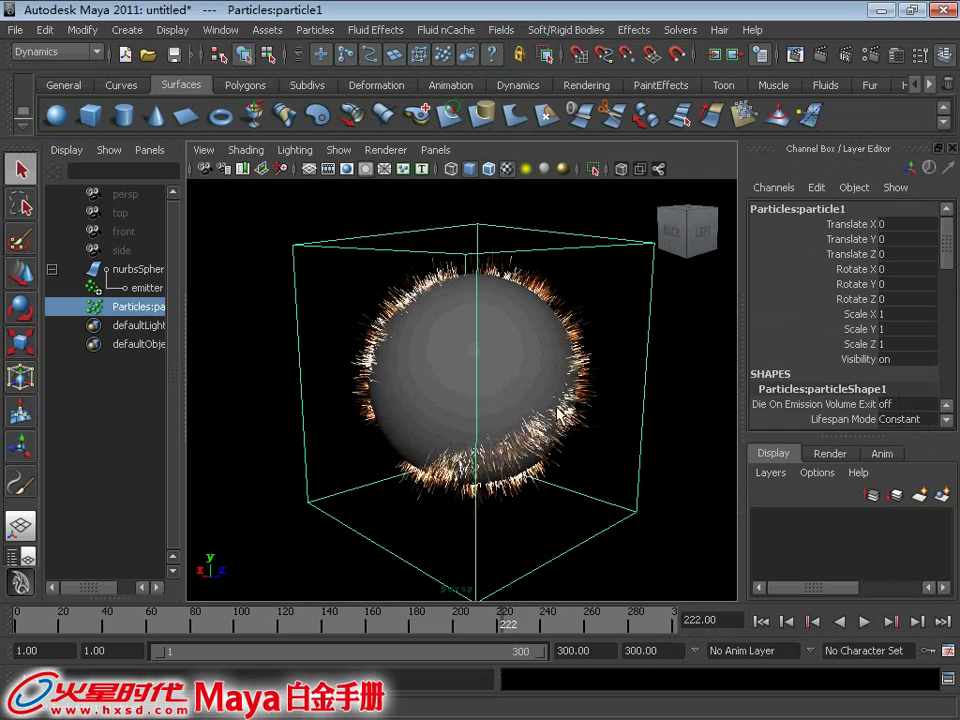
pyautogui.moveTo(558, 410)
pyautogui.keyDown('alt'); pyautogui.mouseDown(button='right')
pyautogui.moveTo(499, 364)
pyautogui.moveTo(546, 407)
pyautogui.moveTo(510, 425)
pyautogui.mouseUp(button='right'); pyautogui.keyUp('alt')
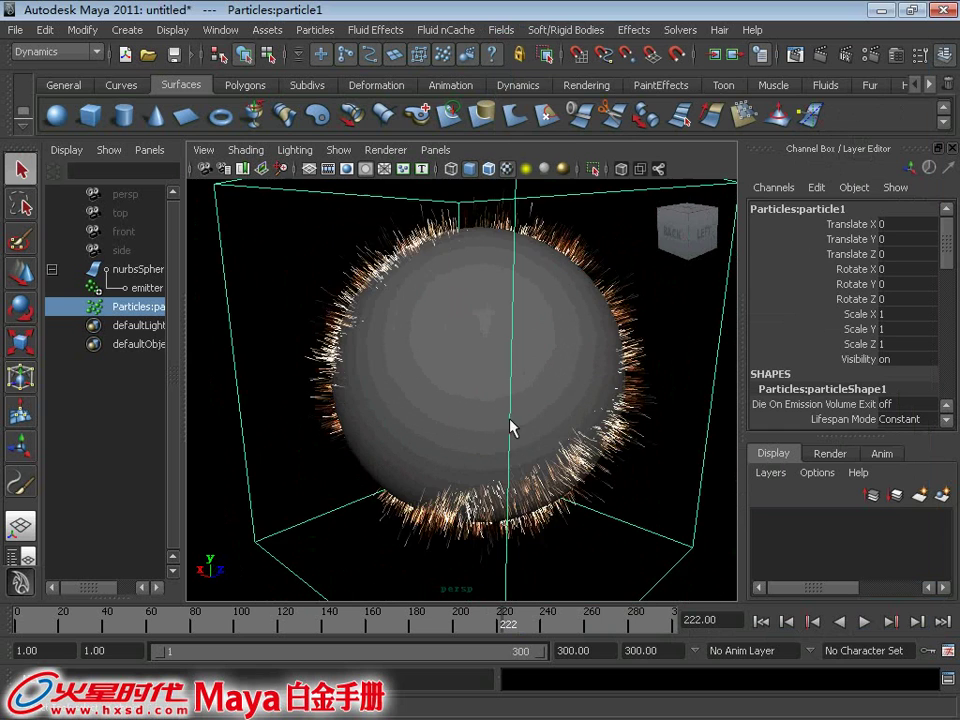
pyautogui.click(762, 622)
pyautogui.click(864, 622)
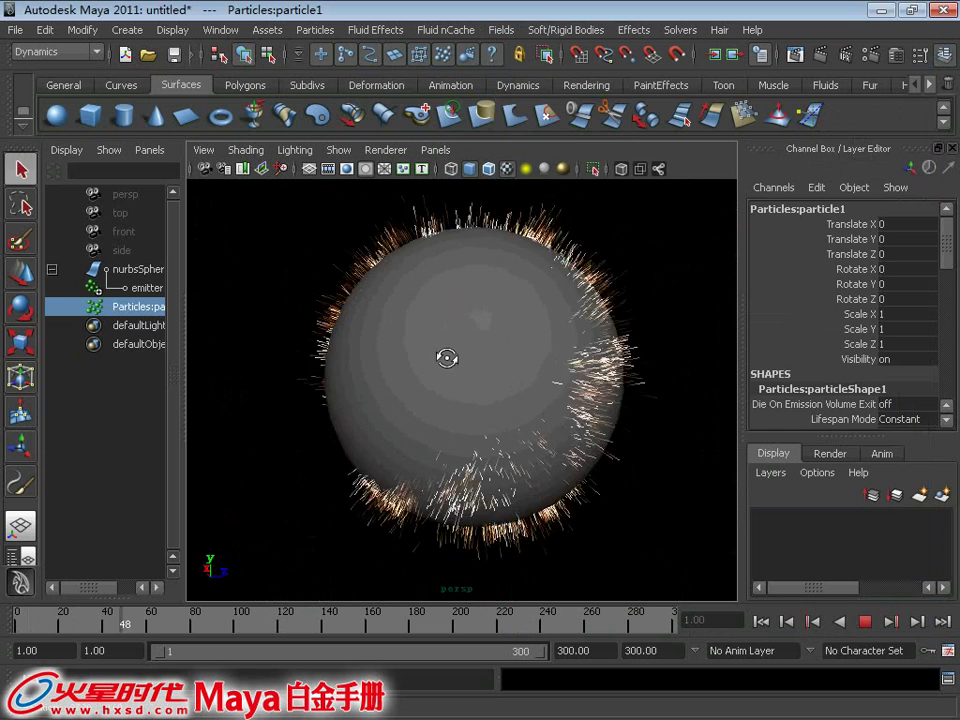
pyautogui.keyDown('alt'); pyautogui.moveTo(443, 355); pyautogui.dragTo(527, 350, button='right'); pyautogui.keyUp('alt')
pyautogui.press('Escape')
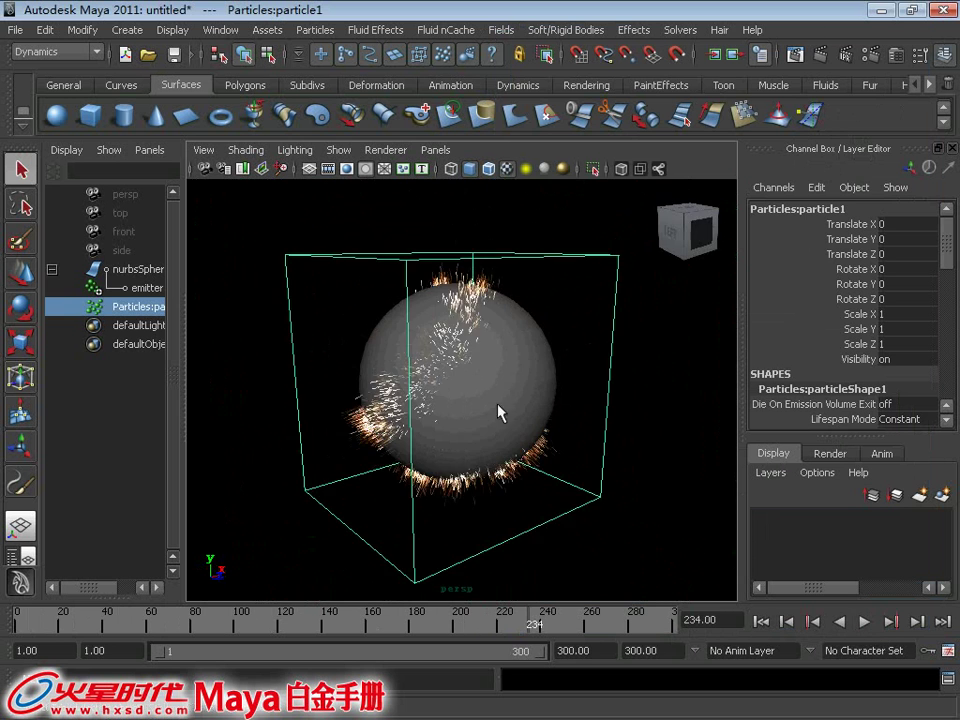
pyautogui.moveTo(510, 414)
pyautogui.keyDown('alt'); pyautogui.mouseDown()
pyautogui.moveTo(431, 326)
pyautogui.moveTo(429, 347)
pyautogui.mouseUp(); pyautogui.keyUp('alt')
pyautogui.click(343, 326)
pyautogui.keyDown('alt'); pyautogui.moveTo(343, 326); pyautogui.dragTo(518, 332); pyautogui.keyUp('alt')
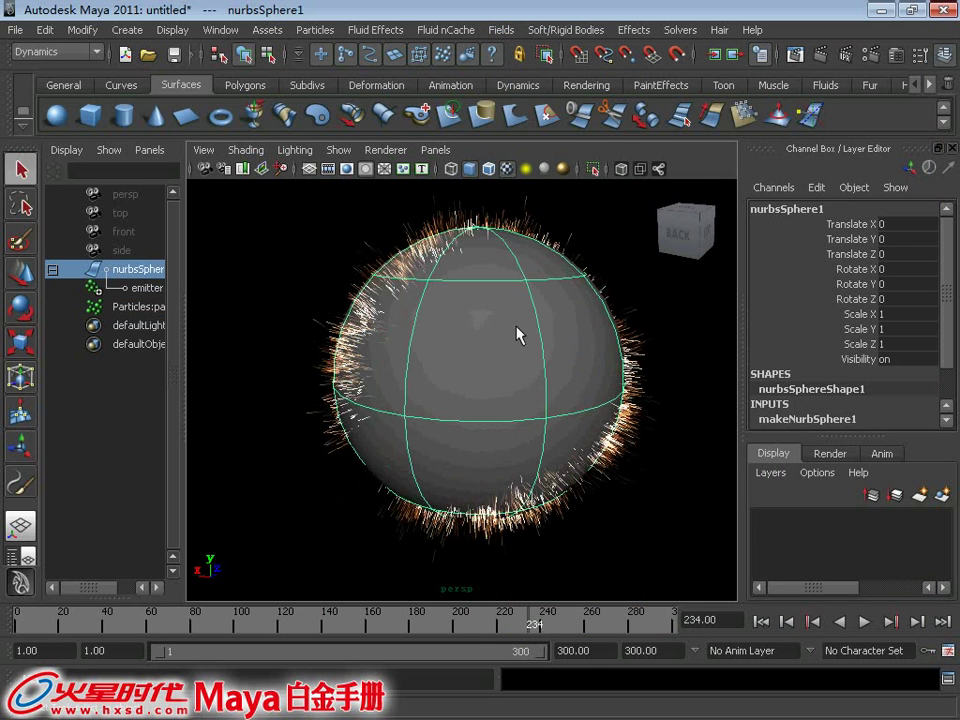
# Step: Assign a new Lambert material to the sphere with file1 connected to its Color
pyautogui.moveTo(515, 327); pyautogui.dragTo(548, 558, button='right')
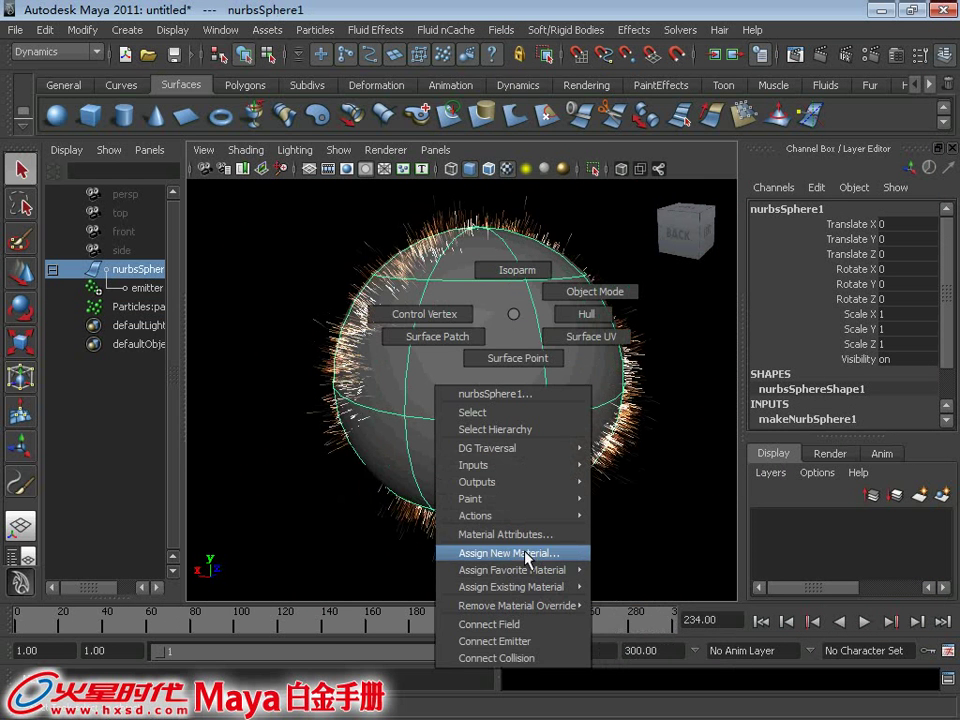
pyautogui.click(290, 203)
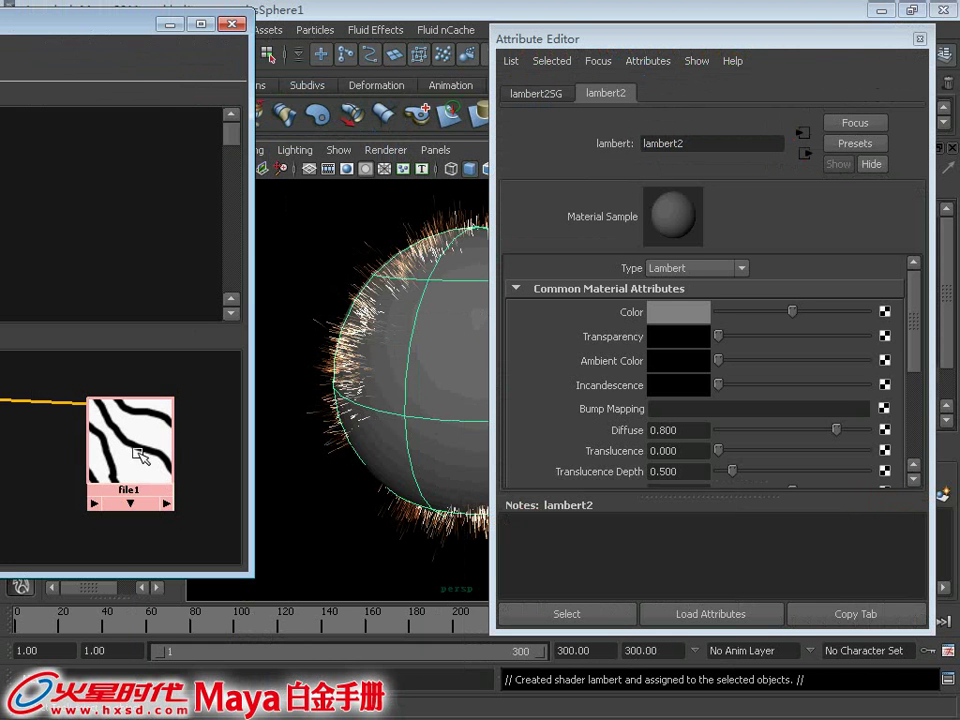
pyautogui.moveTo(135, 450); pyautogui.dragTo(222, 430, button='middle')
pyautogui.moveTo(605, 314); pyautogui.dragTo(603, 313, button='middle')
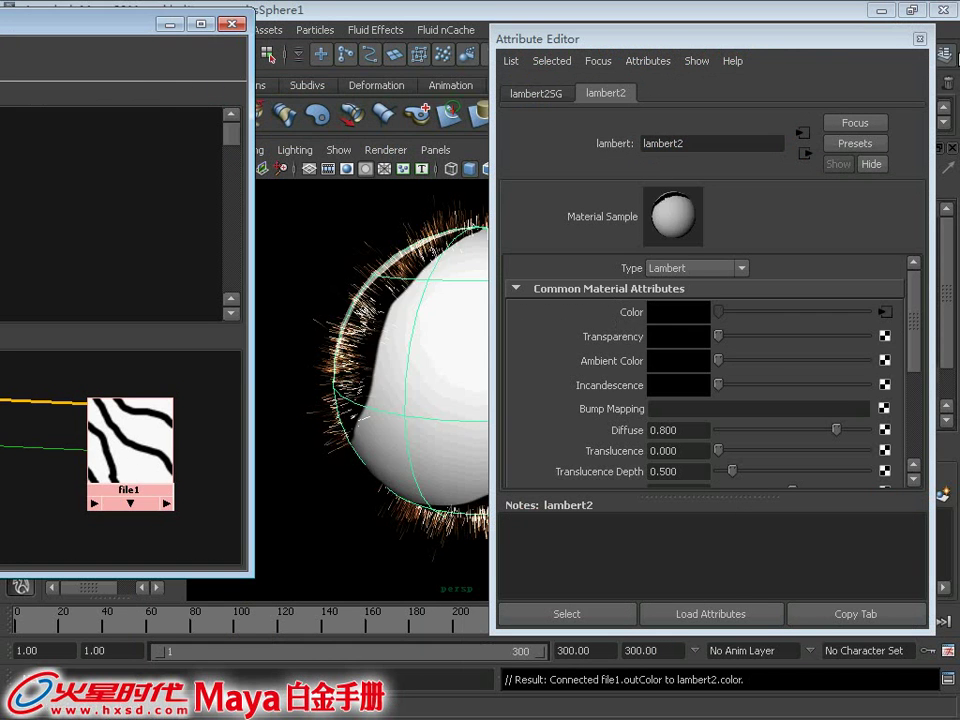
pyautogui.click(919, 39)
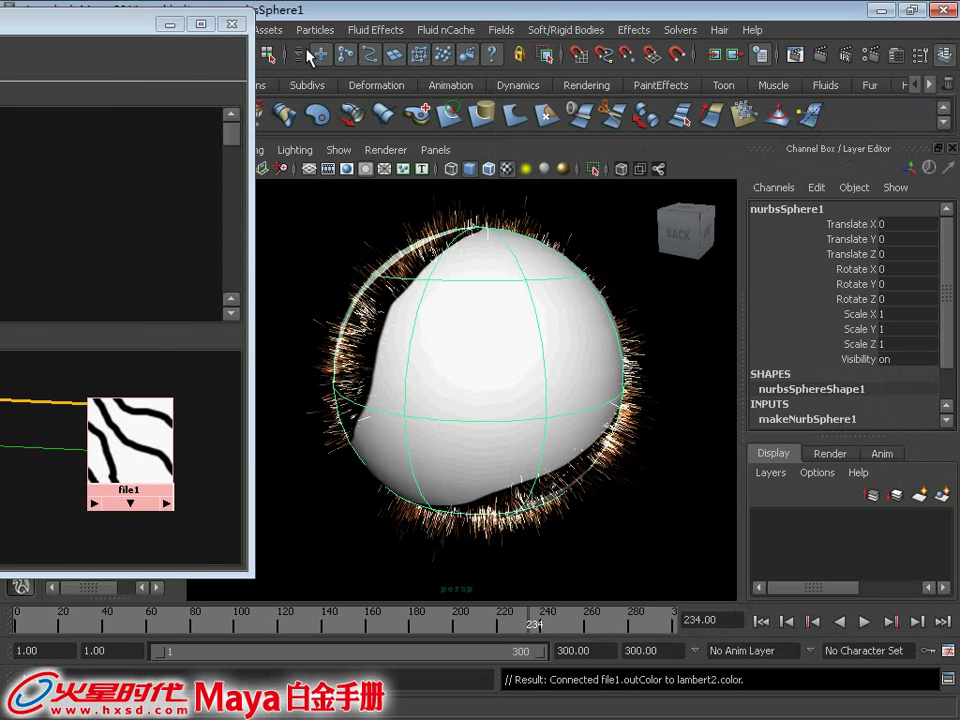
pyautogui.click(172, 23)
# Step: Replay the simulation, stop at frame 245, and select the particle object
pyautogui.moveTo(403, 443)
pyautogui.keyDown('alt'); pyautogui.mouseDown()
pyautogui.moveTo(514, 418)
pyautogui.moveTo(535, 396)
pyautogui.mouseUp(); pyautogui.keyUp('alt')
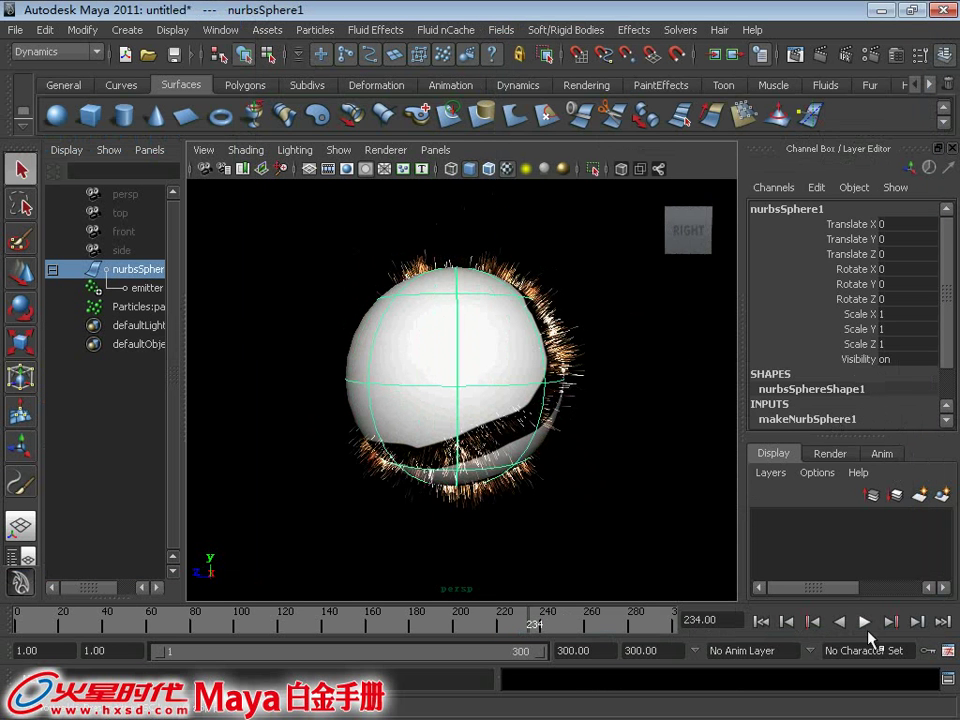
pyautogui.click(771, 627)
pyautogui.click(865, 621)
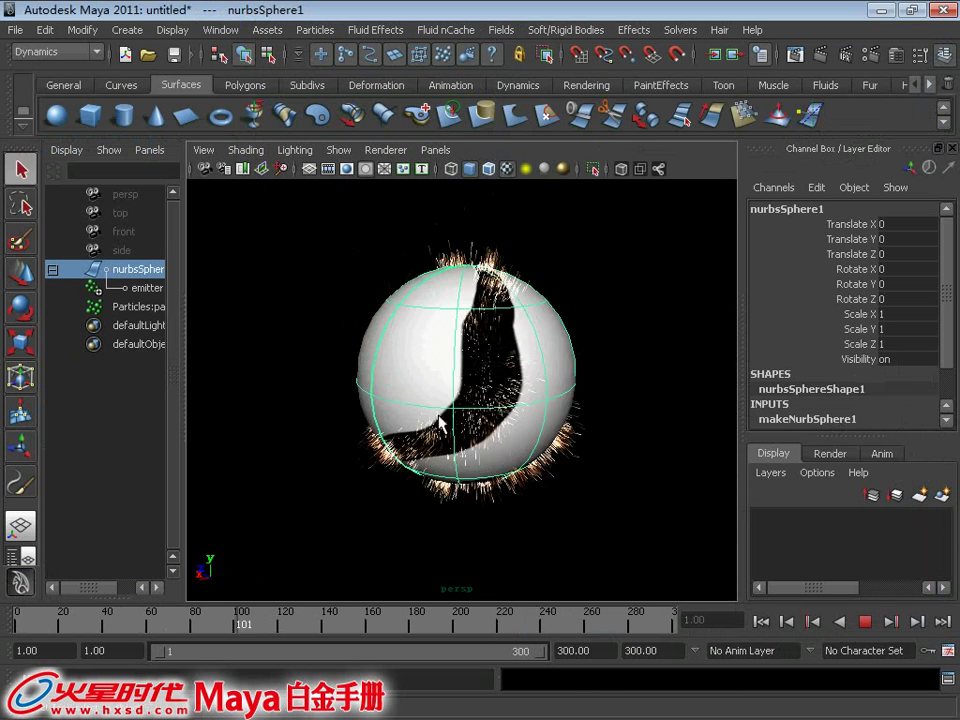
pyautogui.moveTo(440, 423)
pyautogui.keyDown('alt'); pyautogui.mouseDown()
pyautogui.moveTo(343, 422)
pyautogui.moveTo(377, 343)
pyautogui.moveTo(452, 349)
pyautogui.moveTo(579, 386)
pyautogui.moveTo(563, 398)
pyautogui.moveTo(503, 400)
pyautogui.moveTo(460, 386)
pyautogui.moveTo(582, 389)
pyautogui.moveTo(536, 246)
pyautogui.mouseUp(); pyautogui.keyUp('alt')
pyautogui.click(865, 625)
pyautogui.click(561, 272)
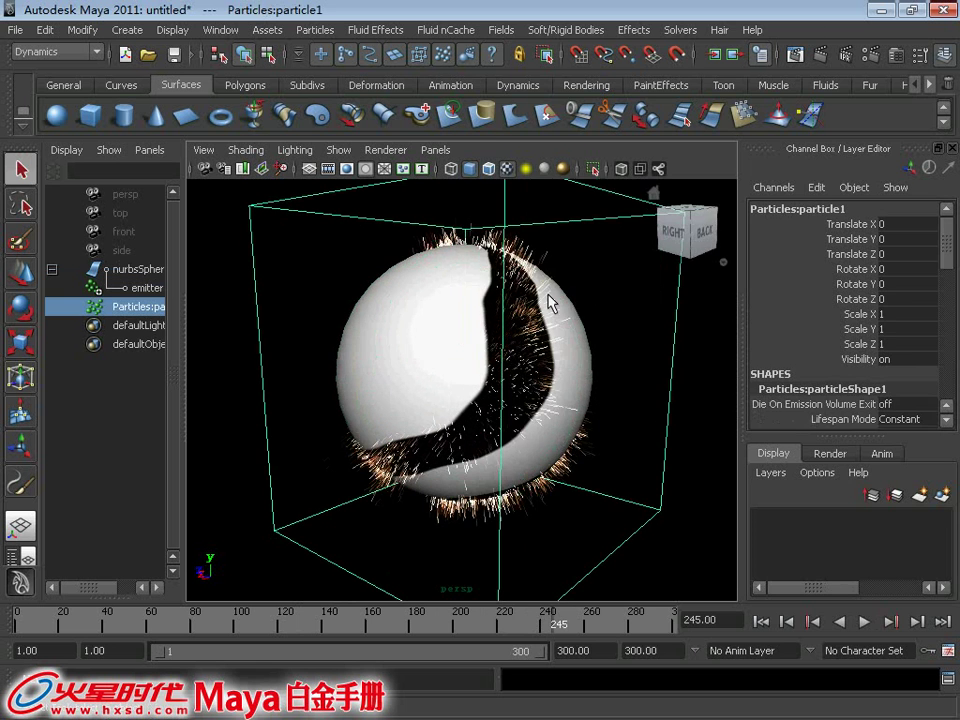
# Step: Open the file1 texture driving the emitter's Texture Rate
pyautogui.hotkey('ctrl', 'a')
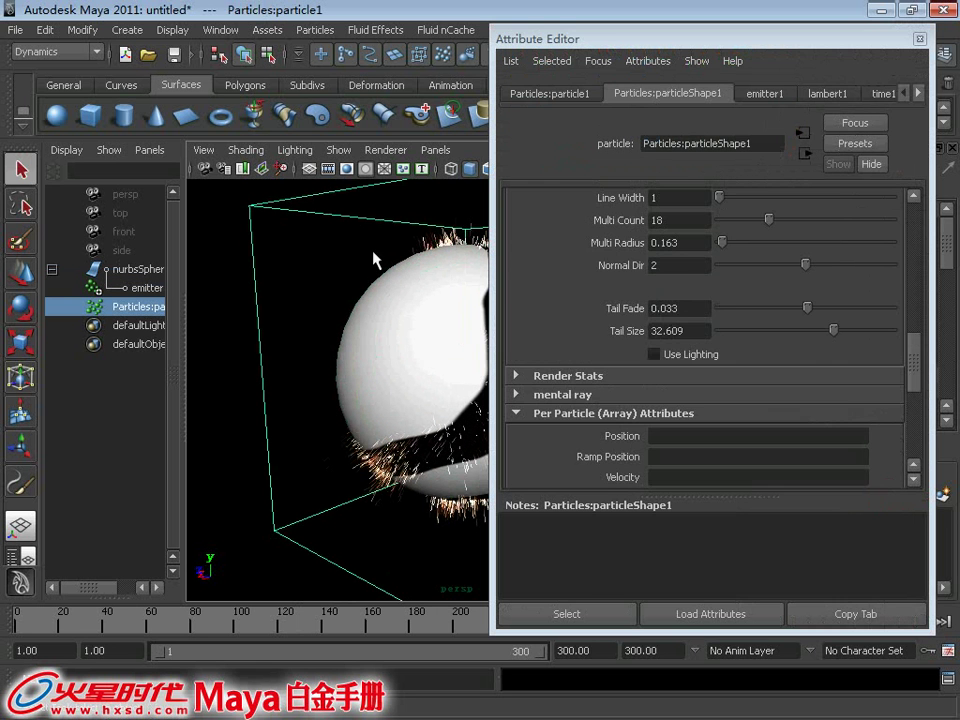
pyautogui.moveTo(915, 377); pyautogui.dragTo(916, 441)
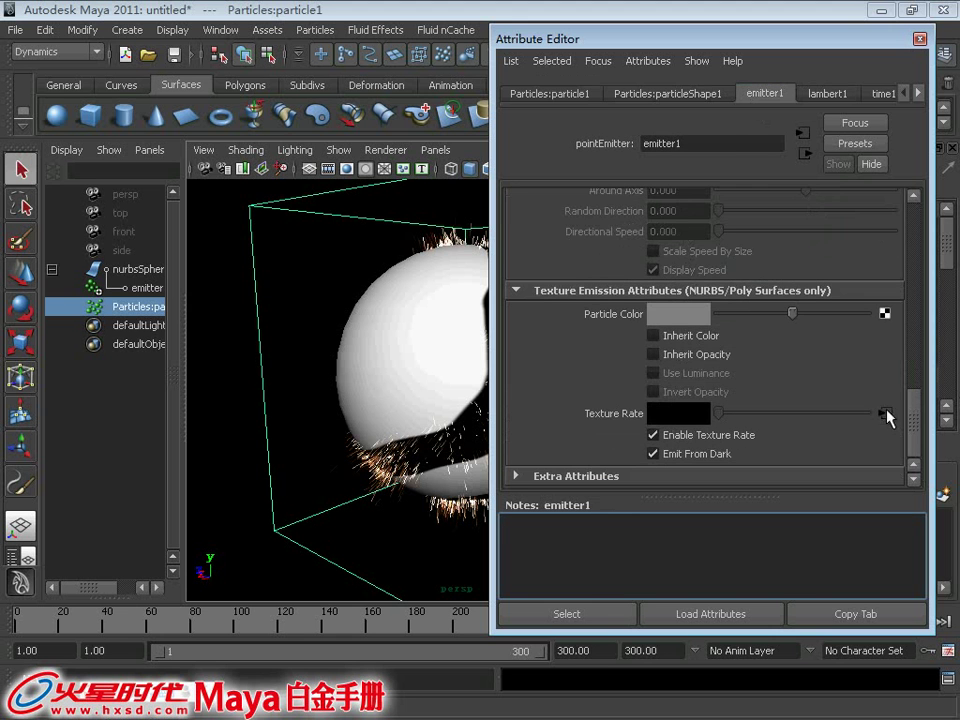
pyautogui.click(885, 413)
pyautogui.moveTo(911, 330)
pyautogui.mouseDown()
pyautogui.moveTo(910, 390)
pyautogui.moveTo(879, 422)
pyautogui.mouseUp()
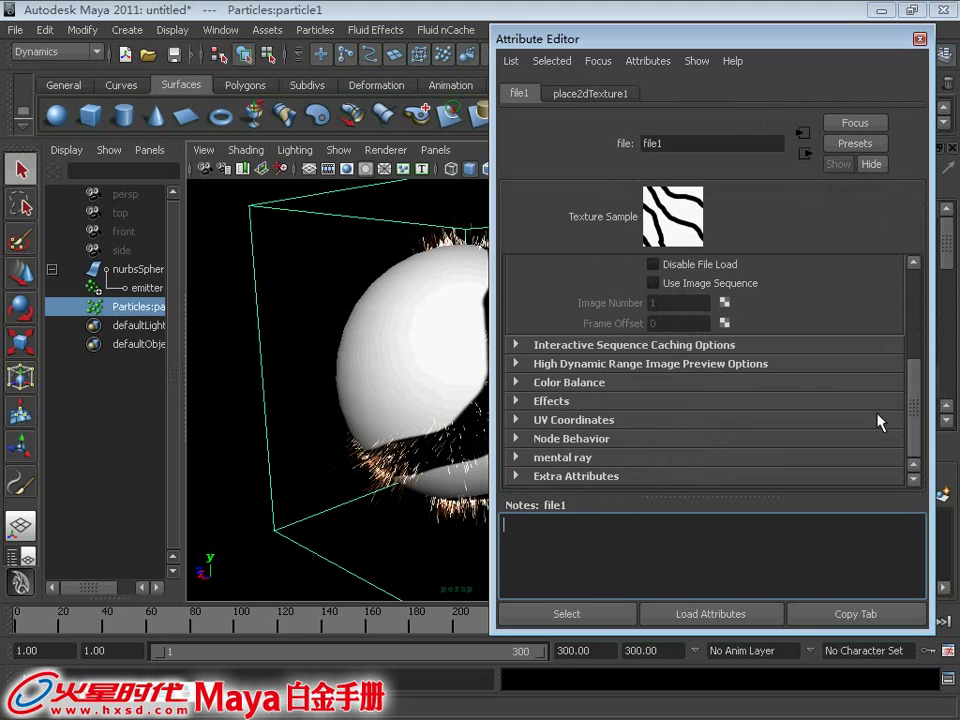
# Step: Lower file1's Color Gain to mid-grey, keep Color Offset black, and move the editor aside
pyautogui.click(524, 382)
pyautogui.moveTo(921, 362); pyautogui.dragTo(921, 390)
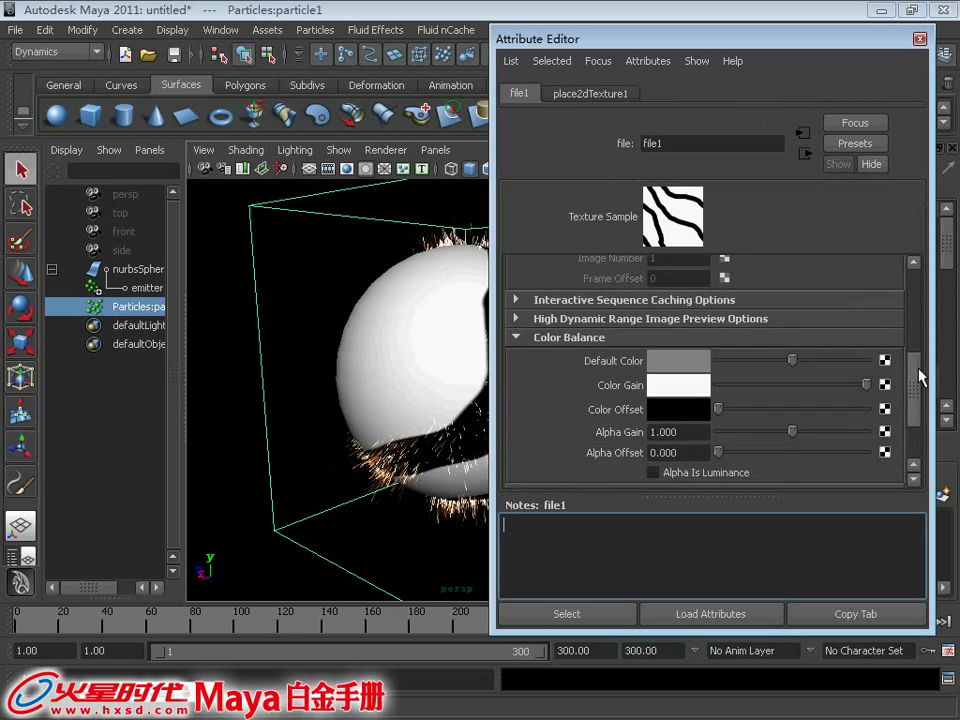
pyautogui.moveTo(866, 331)
pyautogui.mouseDown()
pyautogui.moveTo(713, 331)
pyautogui.moveTo(908, 336)
pyautogui.moveTo(670, 345)
pyautogui.moveTo(958, 340)
pyautogui.mouseUp()
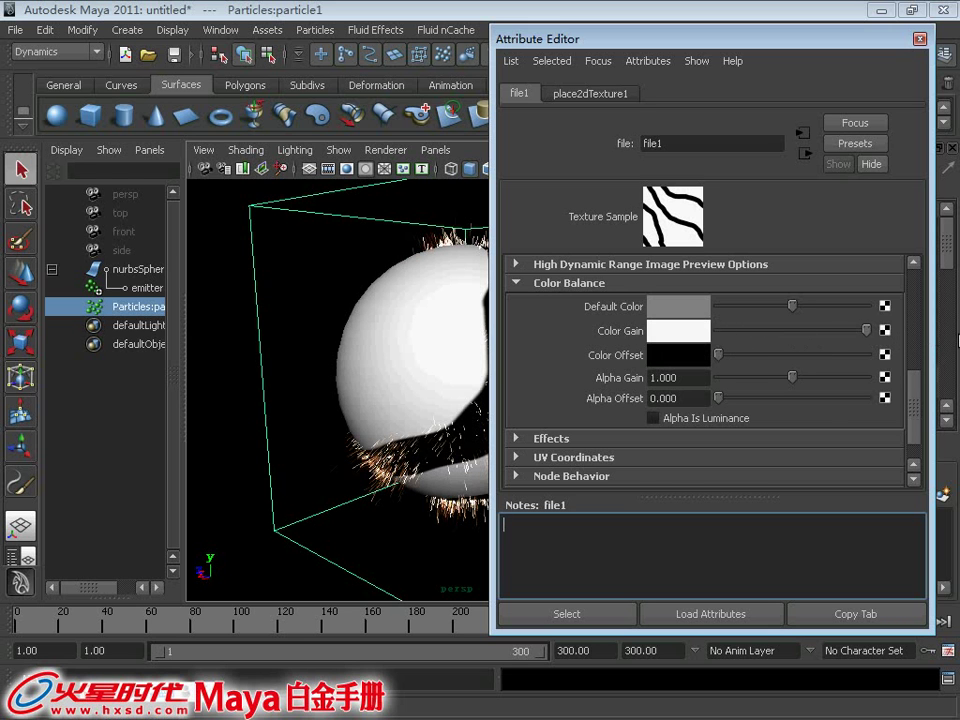
pyautogui.moveTo(720, 355)
pyautogui.mouseDown()
pyautogui.moveTo(838, 360)
pyautogui.moveTo(666, 357)
pyautogui.mouseUp()
pyautogui.moveTo(590, 45); pyautogui.dragTo(0, 45)
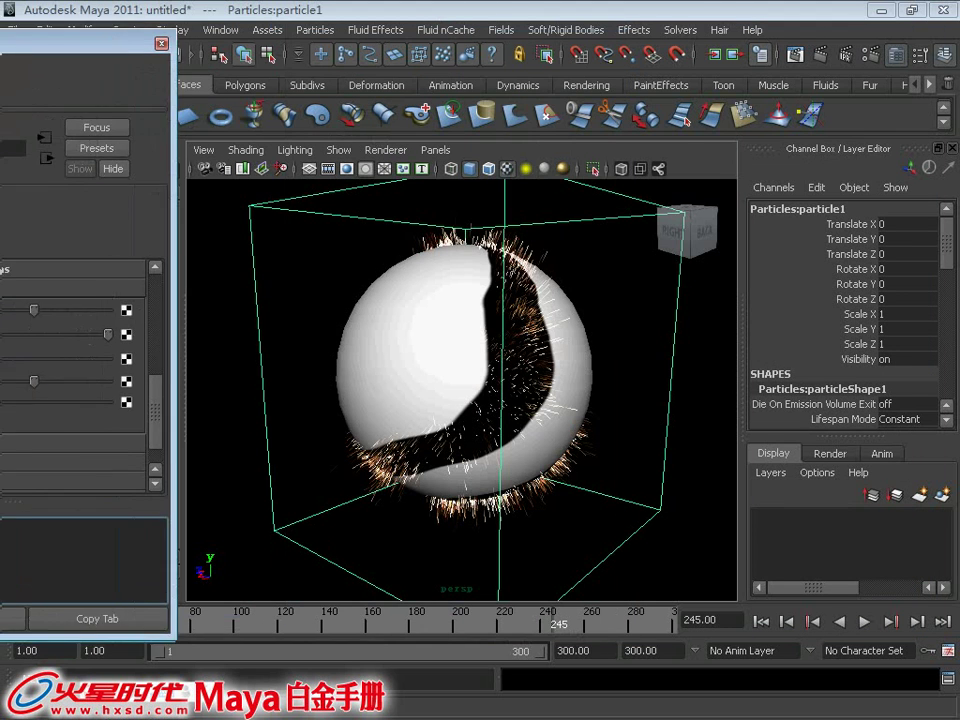
# Step: Reopen file1's settings and test Color Offset values, returning it to black
pyautogui.hotkey('ctrl', 'a')
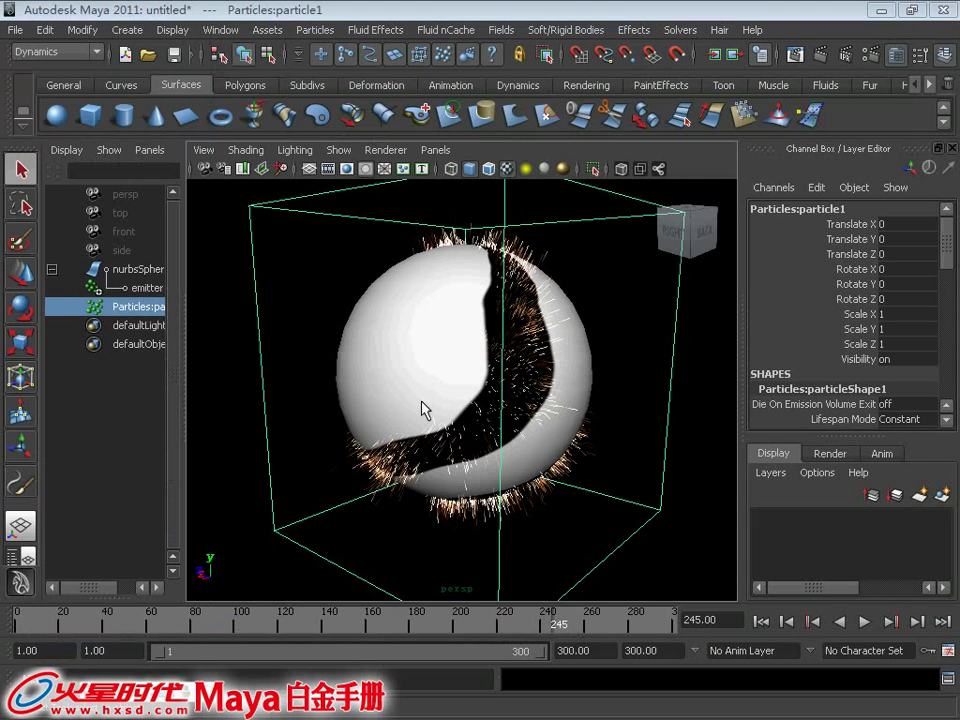
pyautogui.moveTo(421, 410)
pyautogui.keyDown('alt'); pyautogui.mouseDown()
pyautogui.moveTo(493, 369)
pyautogui.moveTo(449, 465)
pyautogui.mouseUp(); pyautogui.keyUp('alt')
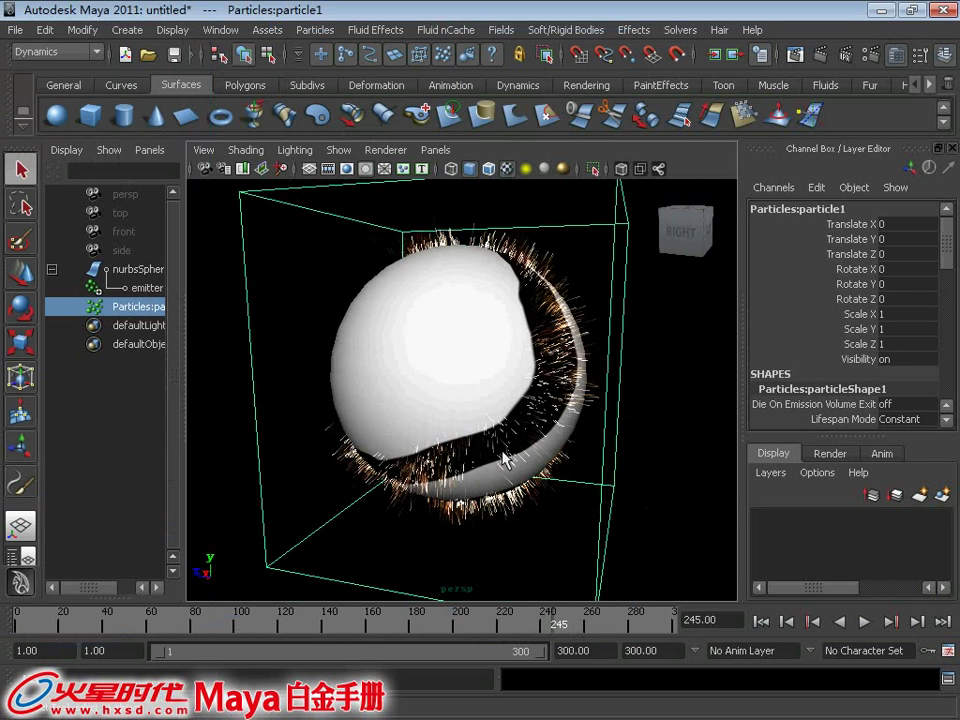
pyautogui.hotkey('ctrl', 'a')
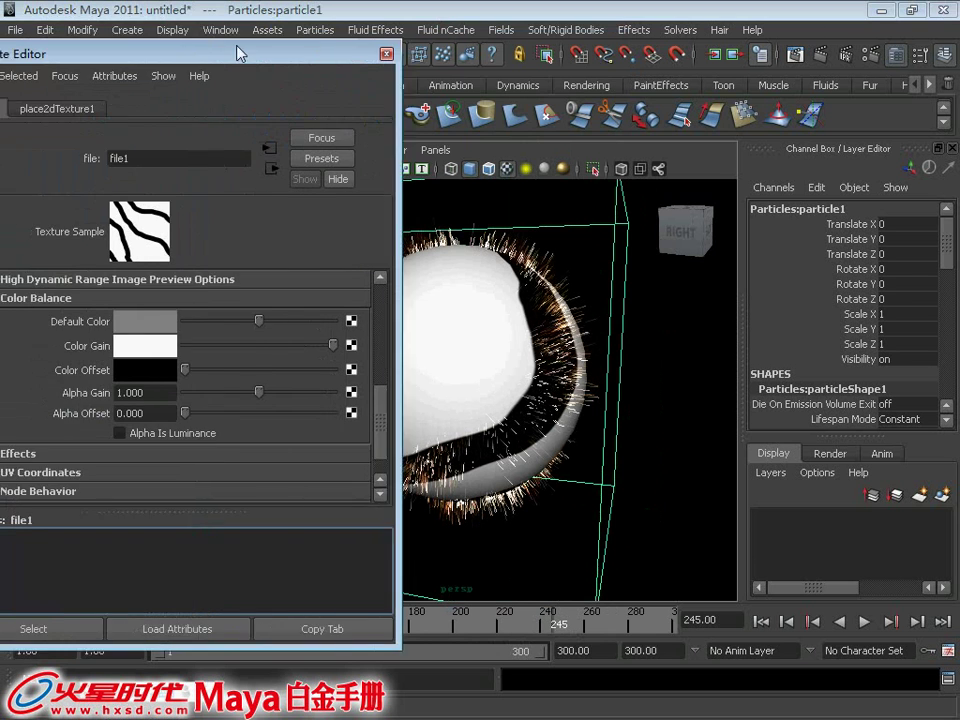
pyautogui.moveTo(242, 54); pyautogui.dragTo(210, 45)
pyautogui.moveTo(167, 372); pyautogui.dragTo(340, 378)
pyautogui.moveTo(272, 376)
pyautogui.mouseDown()
pyautogui.moveTo(116, 371)
pyautogui.moveTo(422, 381)
pyautogui.moveTo(58, 370)
pyautogui.mouseUp()
pyautogui.moveTo(163, 366)
pyautogui.mouseDown()
pyautogui.moveTo(380, 372)
pyautogui.moveTo(120, 368)
pyautogui.moveTo(424, 372)
pyautogui.mouseUp()
pyautogui.moveTo(333, 370)
pyautogui.mouseDown()
pyautogui.moveTo(214, 360)
pyautogui.moveTo(330, 362)
pyautogui.moveTo(165, 362)
pyautogui.moveTo(316, 360)
pyautogui.mouseUp()
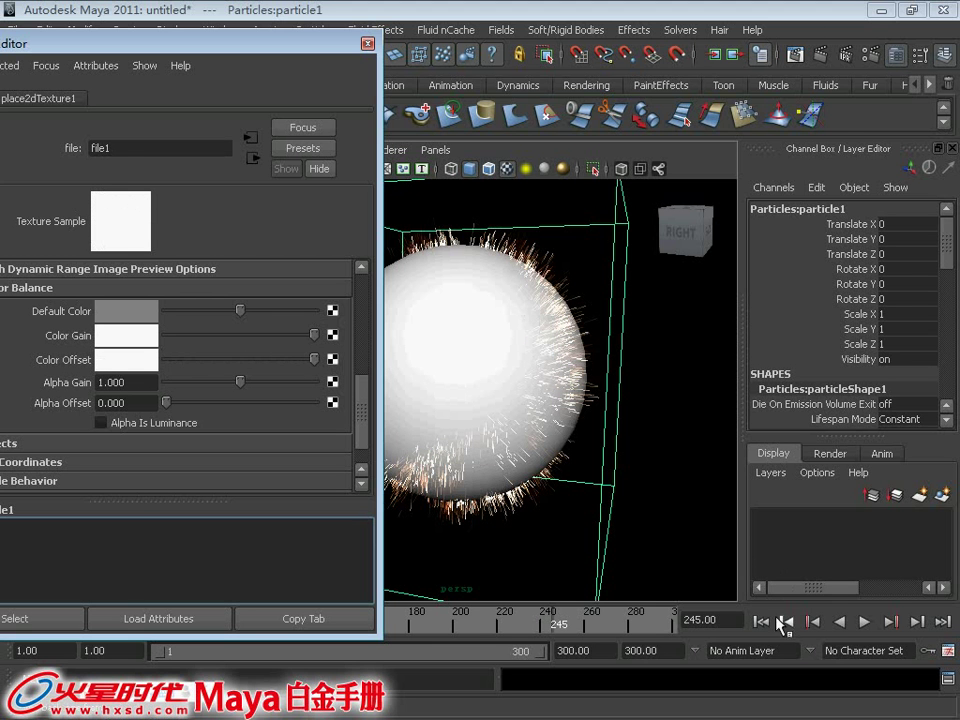
# Step: Replay the simulation, reset Color Offset to black, and stop at frame 26
pyautogui.click(768, 618)
pyautogui.click(866, 629)
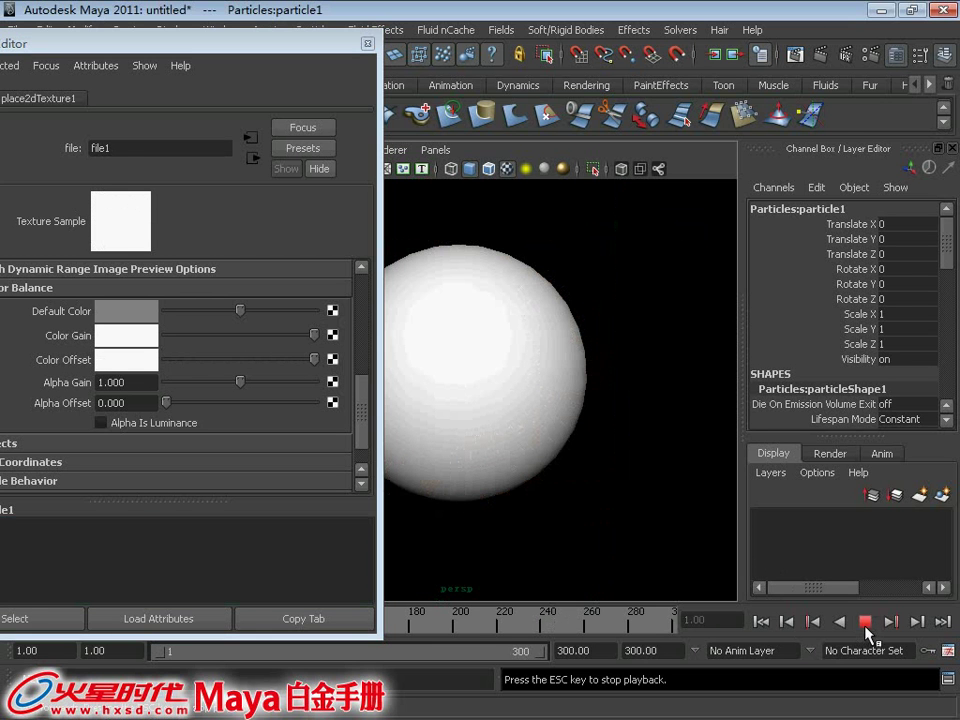
pyautogui.click(866, 629)
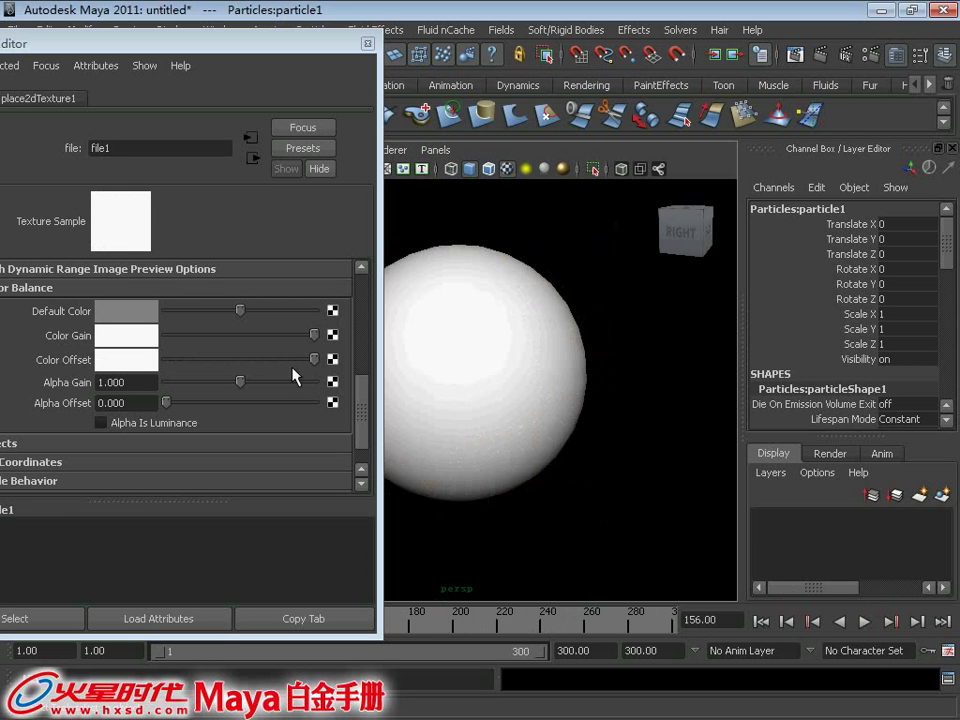
pyautogui.moveTo(314, 358); pyautogui.dragTo(140, 364)
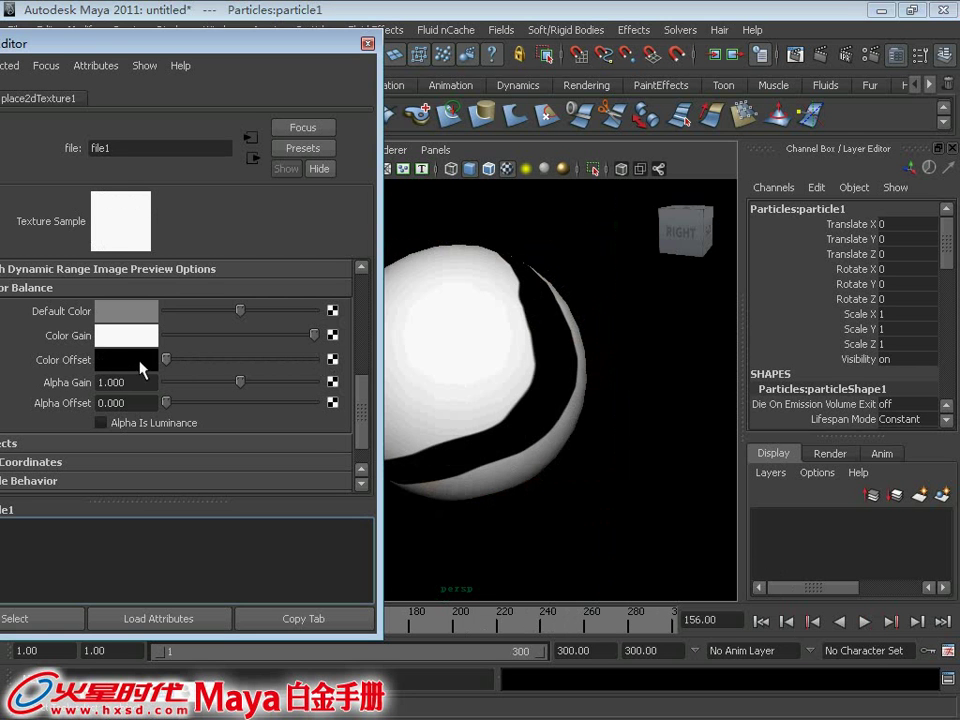
pyautogui.click(868, 628)
pyautogui.click(866, 629)
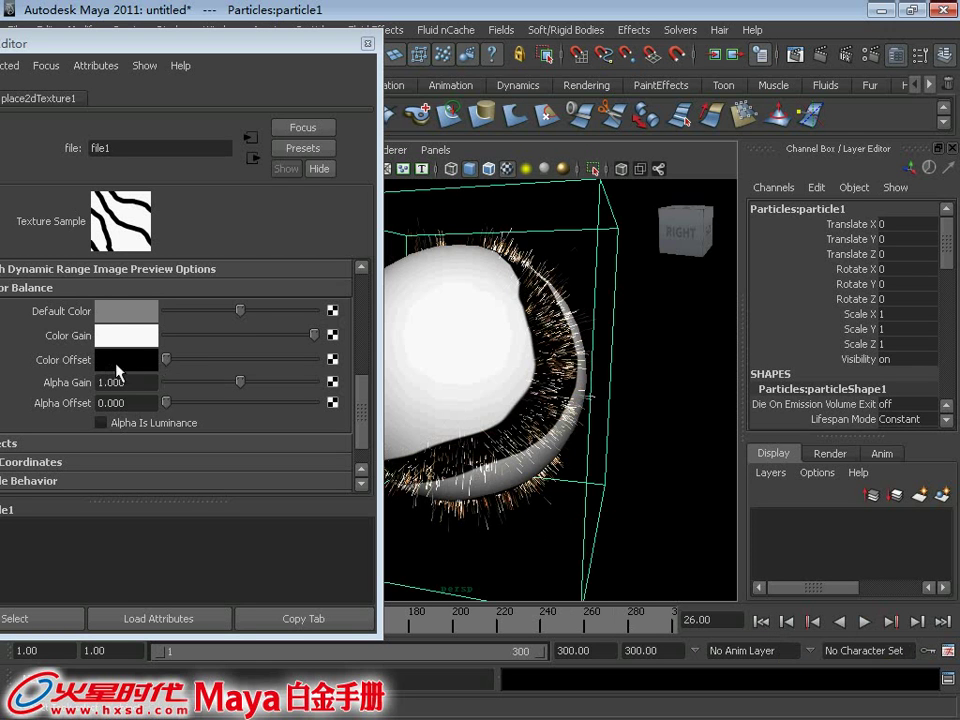
pyautogui.click(362, 402)
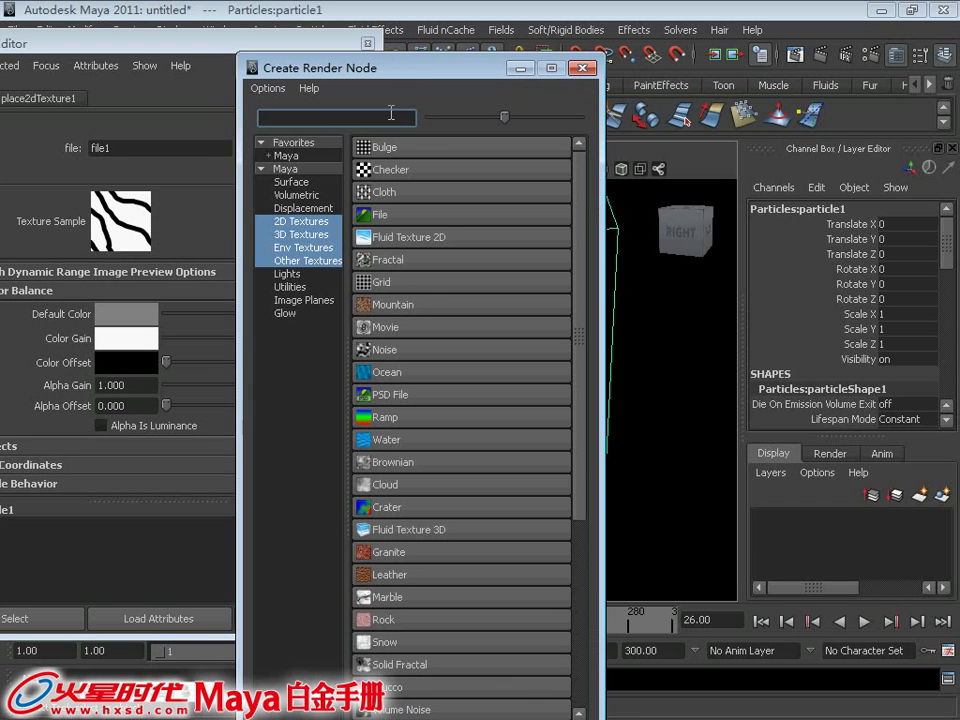
# Step: Create a new ramp texture from the 2D Textures list
pyautogui.moveTo(388, 74); pyautogui.dragTo(403, 66)
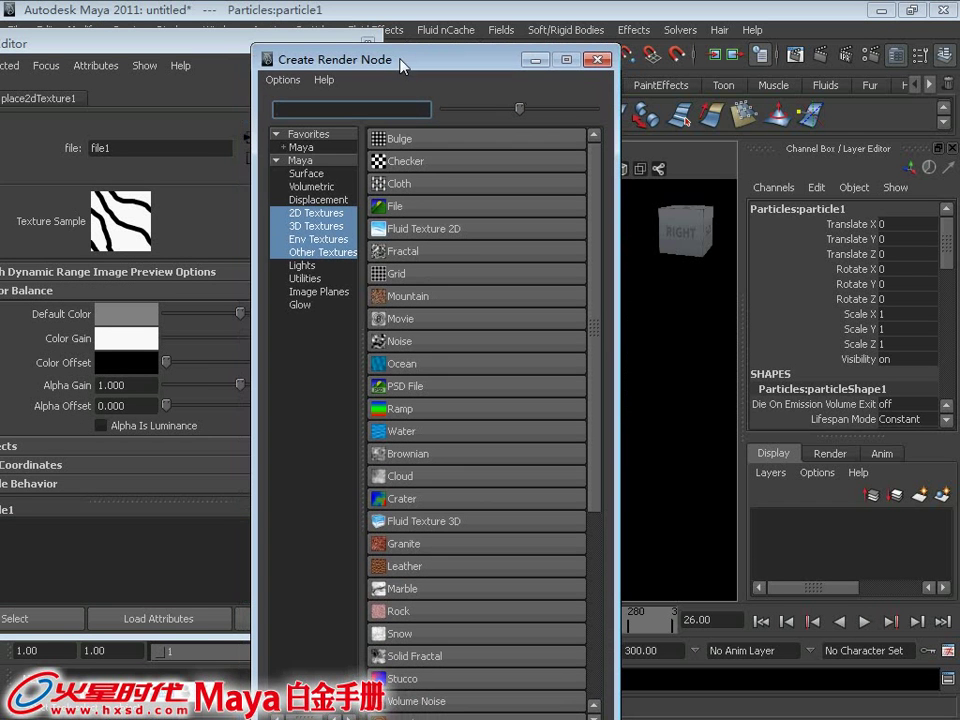
pyautogui.click(310, 213)
pyautogui.moveTo(446, 61); pyautogui.dragTo(555, 57)
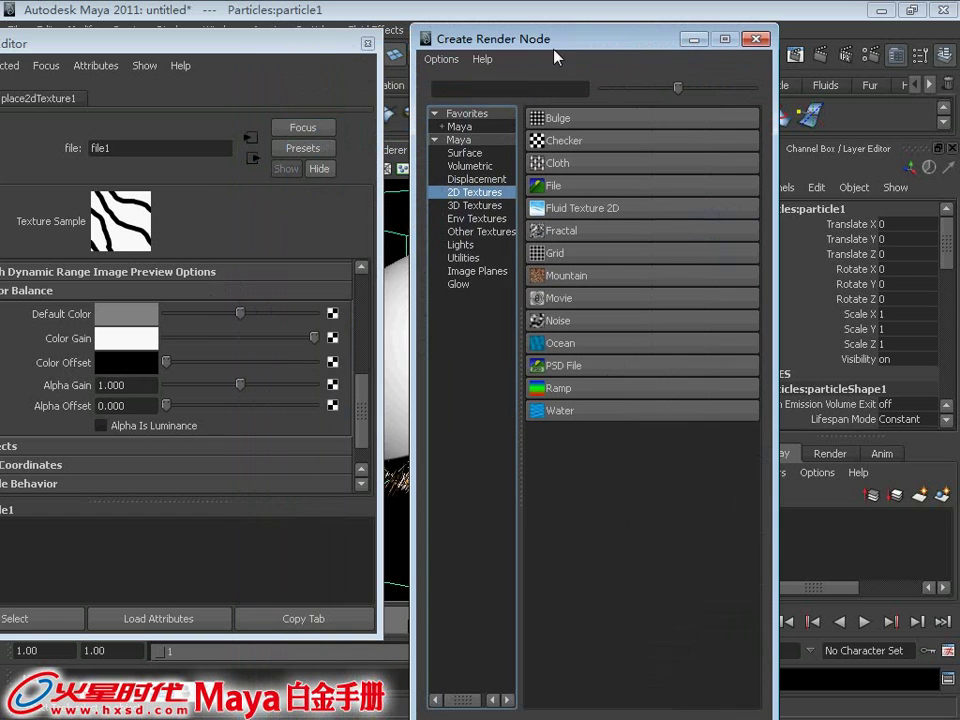
pyautogui.click(558, 390)
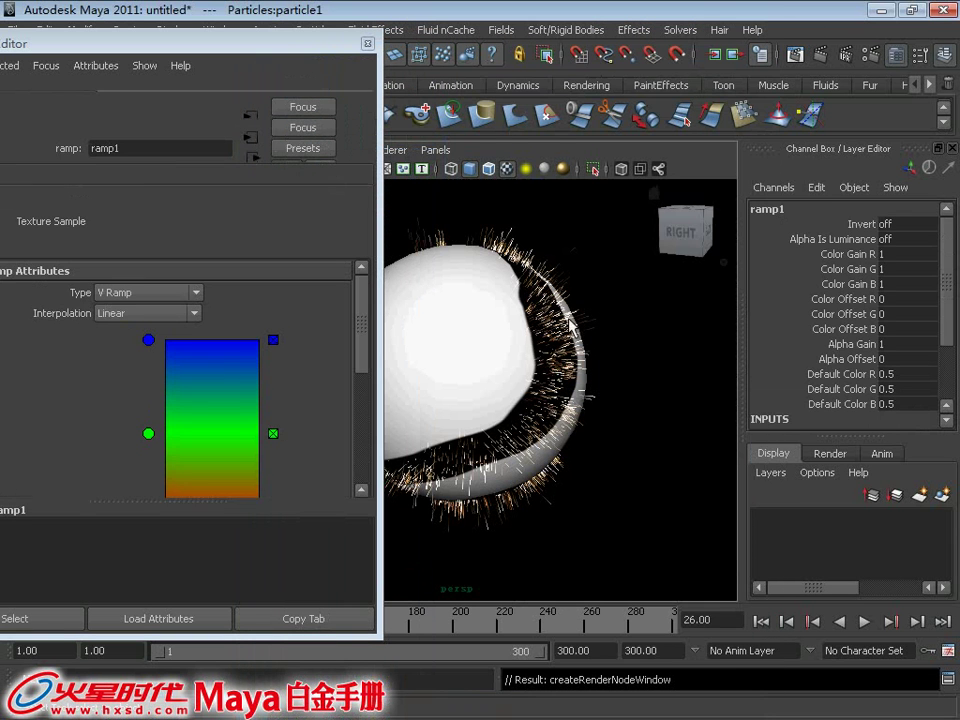
# Step: Remove the green ramp entry and move the red entry to position 0
pyautogui.moveTo(549, 396)
pyautogui.keyDown('alt'); pyautogui.mouseDown()
pyautogui.moveTo(555, 285)
pyautogui.moveTo(590, 278)
pyautogui.mouseUp(); pyautogui.keyUp('alt')
pyautogui.keyDown('alt'); pyautogui.moveTo(595, 277); pyautogui.dragTo(574, 279); pyautogui.keyUp('alt')
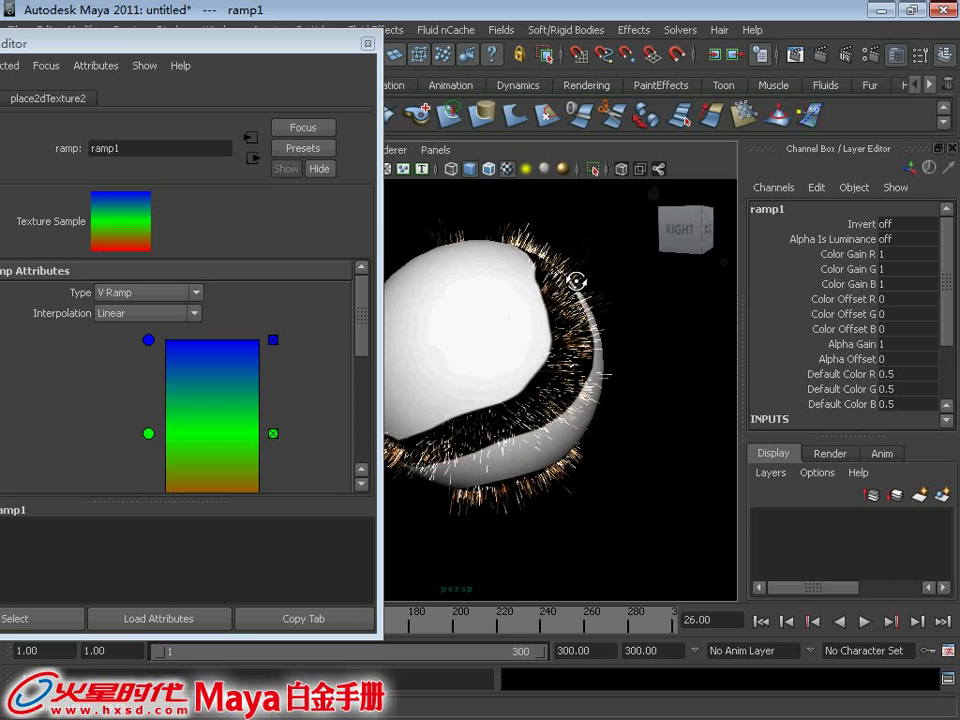
pyautogui.scroll(-3, 360, 328)
pyautogui.scroll(2, 360, 316)
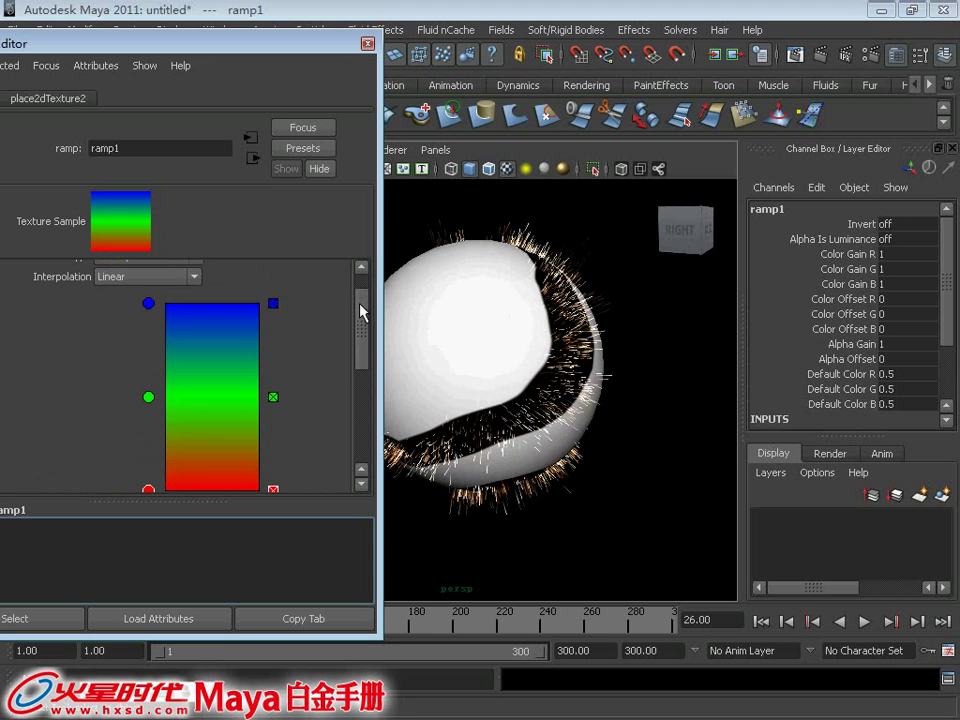
pyautogui.click(276, 399)
pyautogui.moveTo(363, 347); pyautogui.dragTo(365, 388)
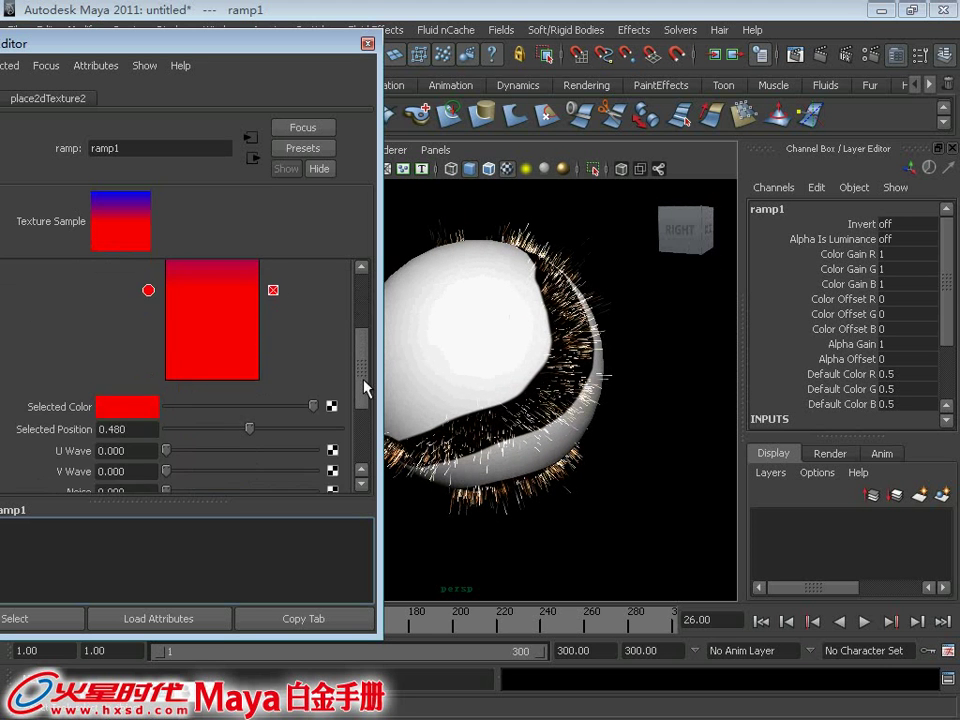
pyautogui.moveTo(149, 292); pyautogui.dragTo(155, 428)
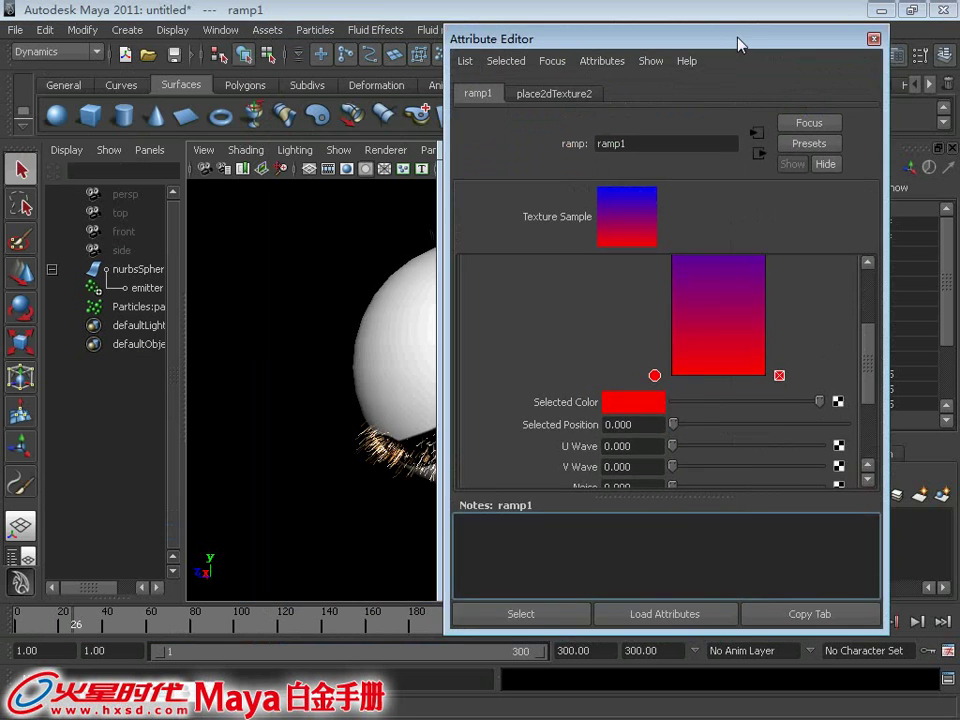
pyautogui.moveTo(233, 46); pyautogui.dragTo(789, 47)
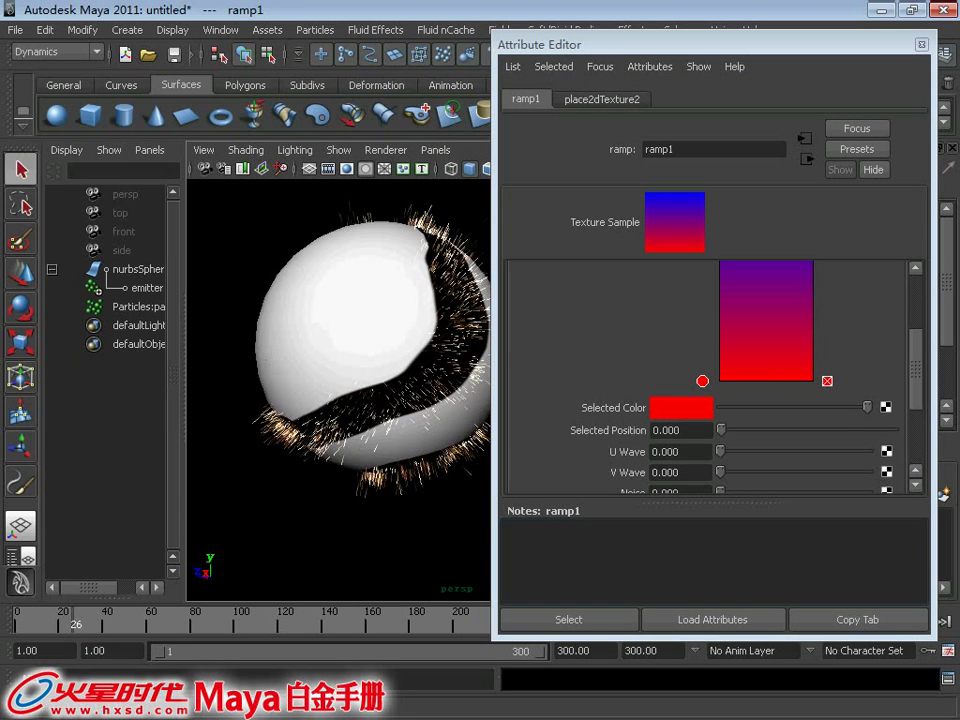
pyautogui.click(21, 526)
pyautogui.moveTo(264, 399)
pyautogui.keyDown('alt'); pyautogui.mouseDown()
pyautogui.moveTo(317, 332)
pyautogui.moveTo(405, 388)
pyautogui.mouseUp(); pyautogui.keyUp('alt')
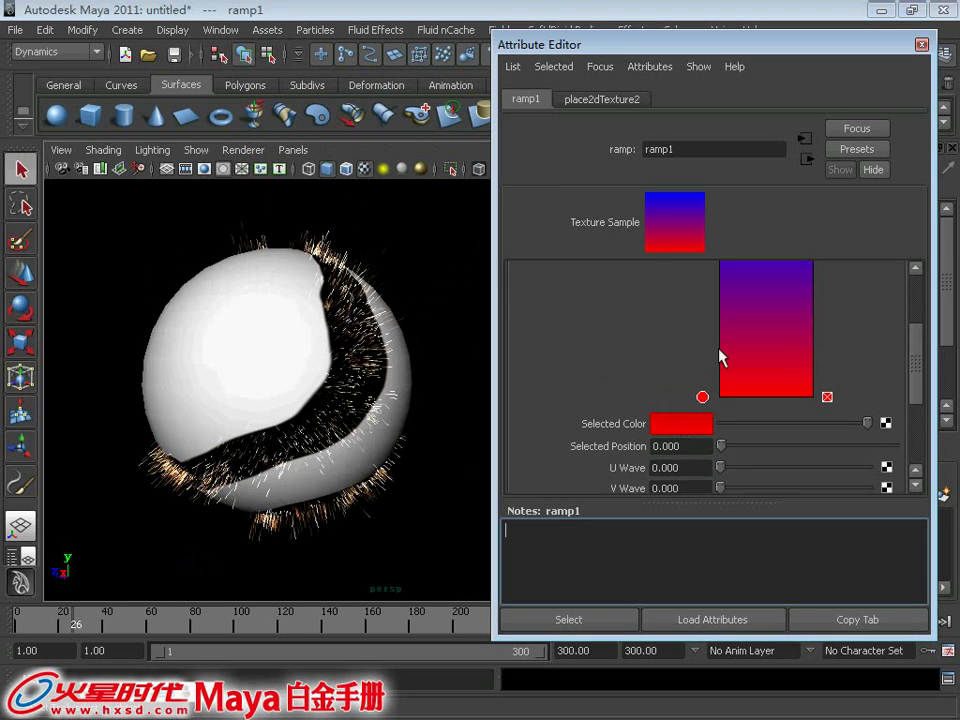
# Step: Recolour the ramp entries: red to white and blue to black
pyautogui.click(681, 423)
pyautogui.click(676, 436)
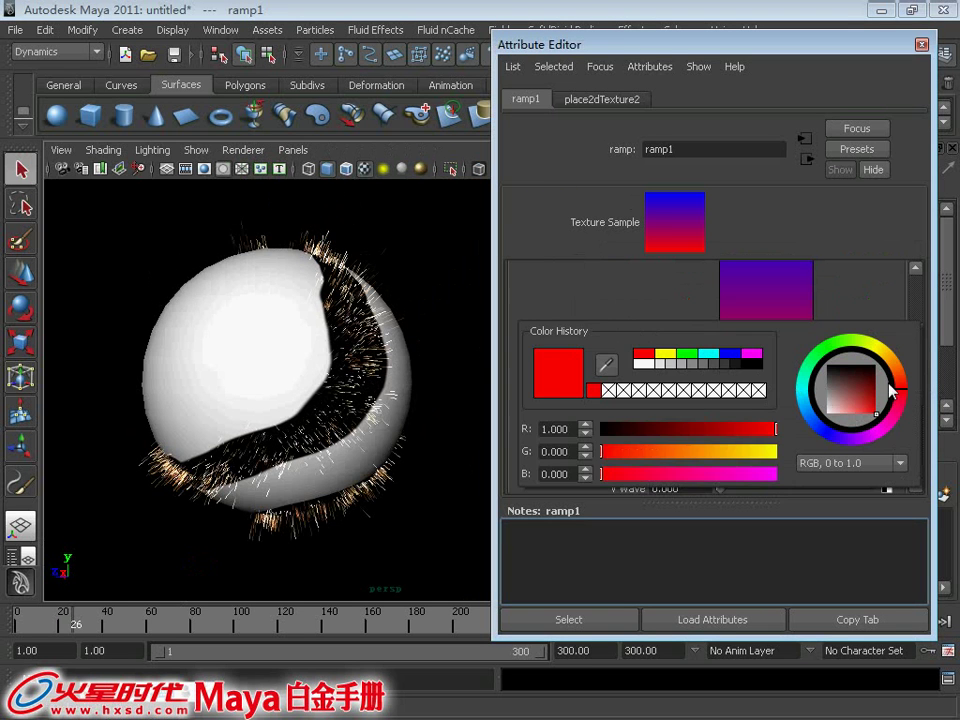
pyautogui.click(634, 349)
pyautogui.scroll(2, 912, 304)
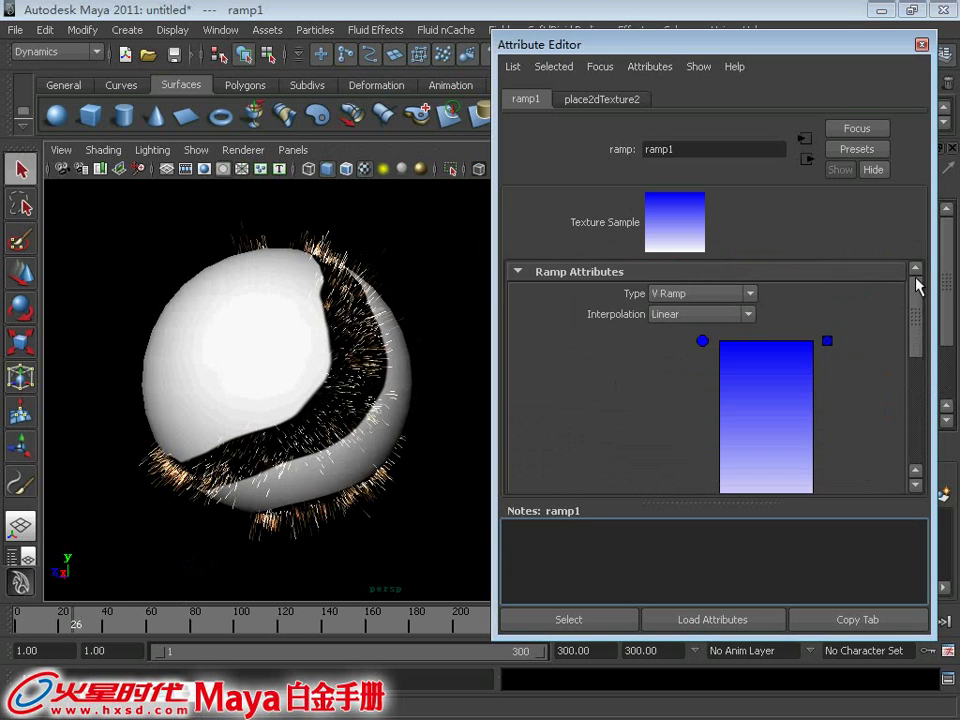
pyautogui.scroll(-3, 917, 367)
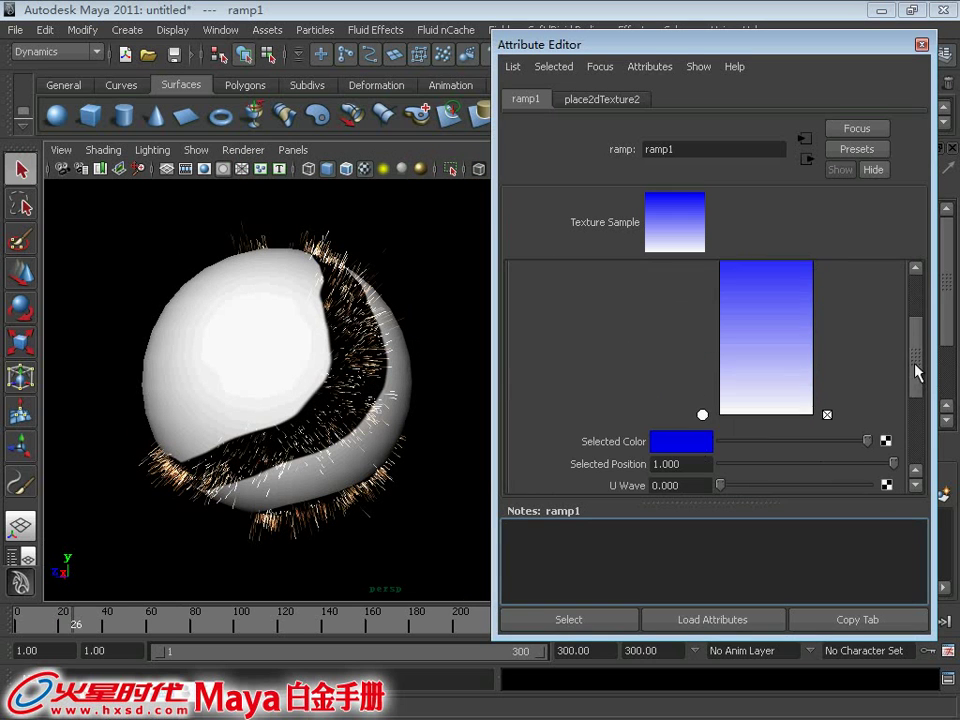
pyautogui.click(700, 434)
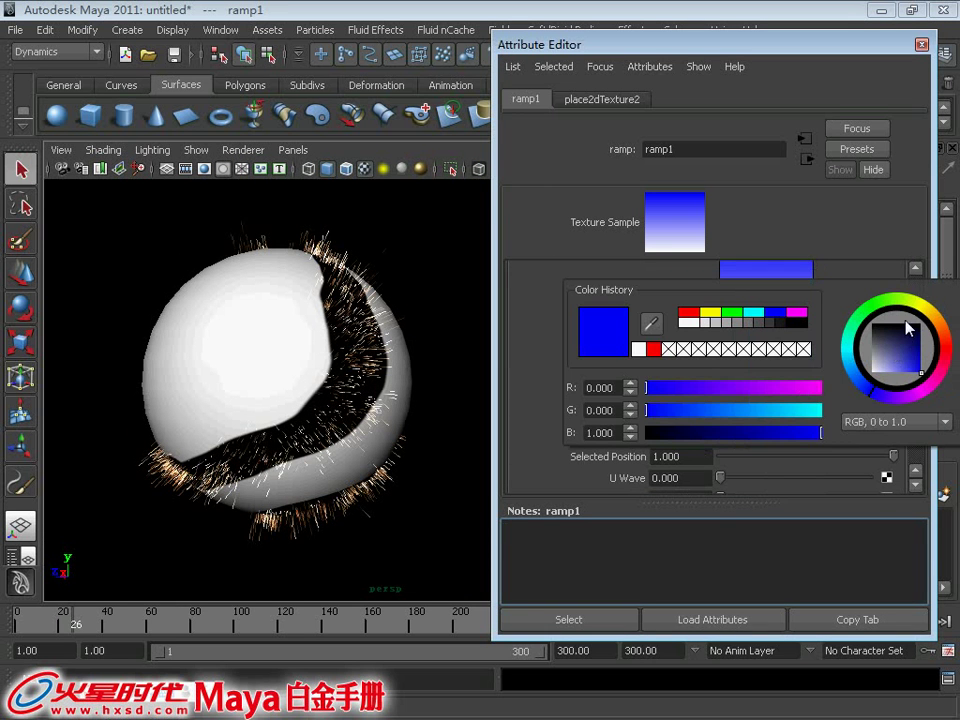
pyautogui.moveTo(908, 328); pyautogui.dragTo(900, 370)
pyautogui.scroll(3, 911, 297)
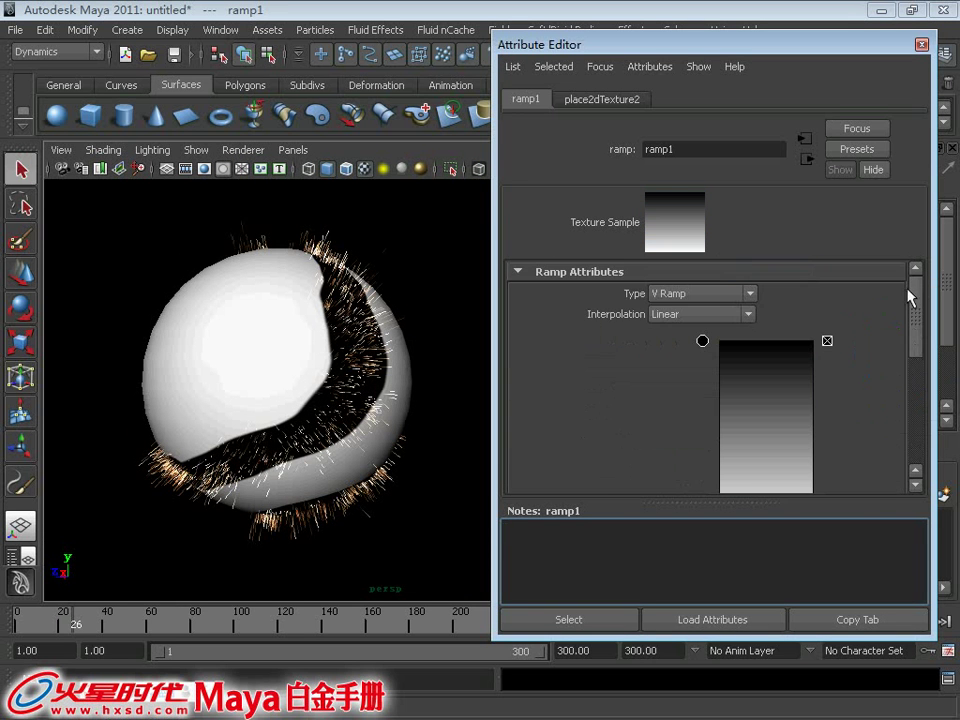
# Step: Select the NURBS sphere to show its attributes
pyautogui.moveTo(385, 345)
pyautogui.keyDown('alt'); pyautogui.mouseDown()
pyautogui.moveTo(300, 321)
pyautogui.moveTo(281, 347)
pyautogui.mouseUp(); pyautogui.keyUp('alt')
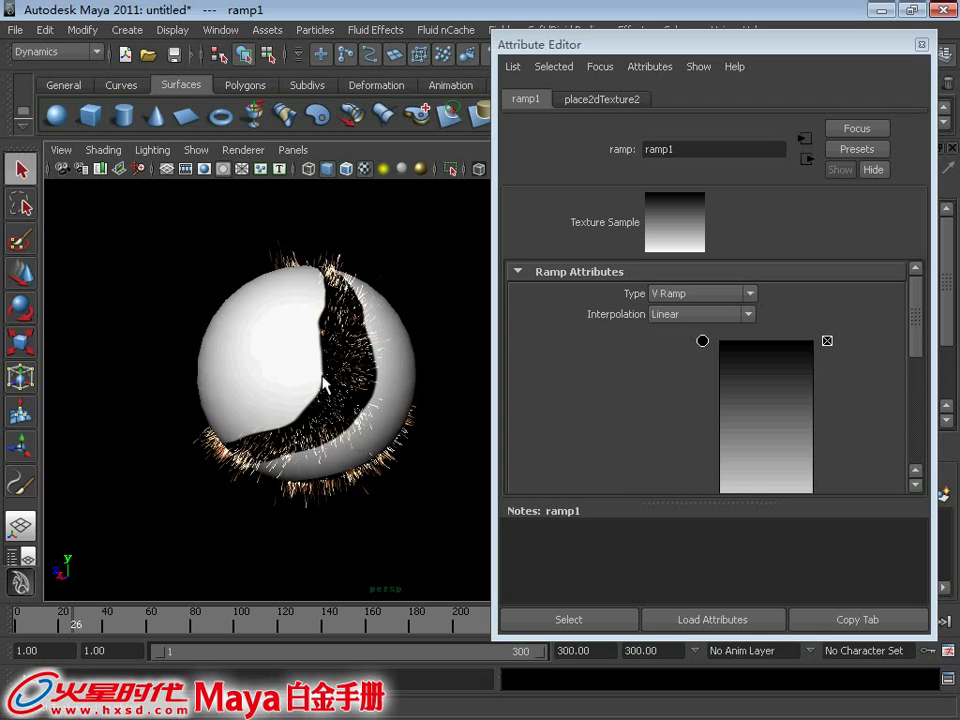
pyautogui.scroll(2, 322, 382)
pyautogui.scroll(2, 294, 330)
pyautogui.scroll(2, 283, 362)
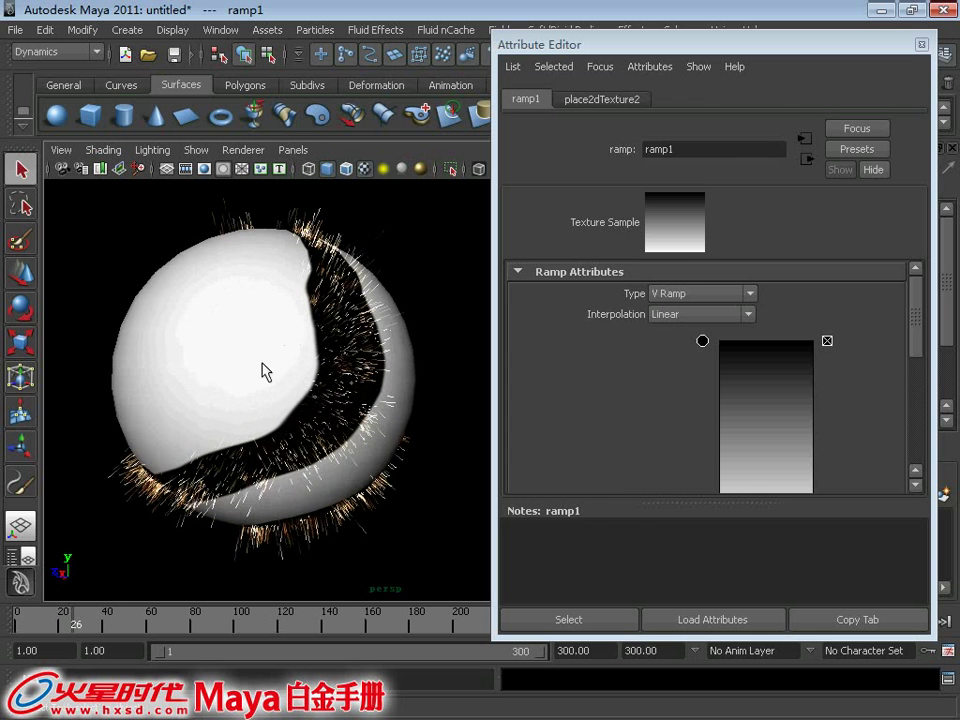
pyautogui.click(265, 371)
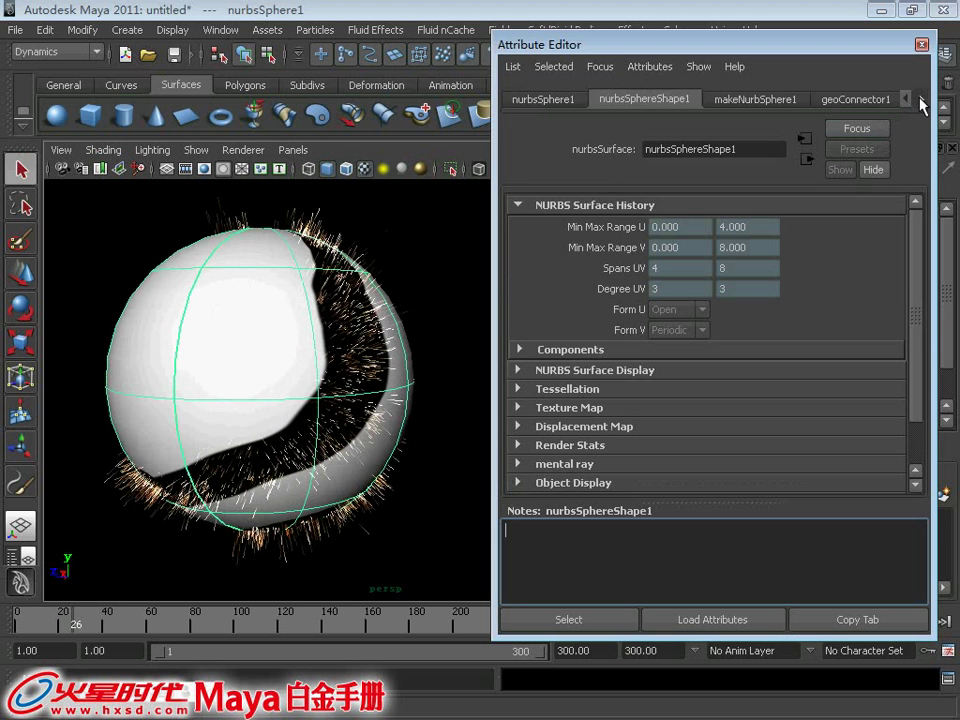
# Step: Show lambert2's settings and load ramp1 into a cleared Hypershade work area
pyautogui.click(921, 99)
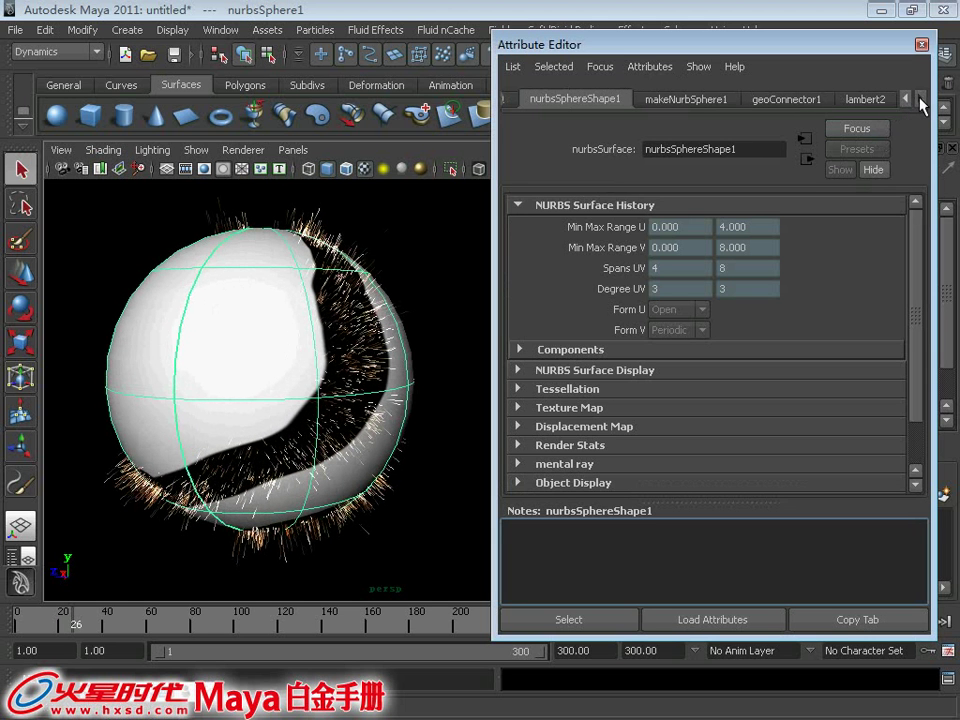
pyautogui.click(866, 100)
pyautogui.moveTo(260, 288)
pyautogui.keyDown('alt'); pyautogui.mouseDown()
pyautogui.moveTo(380, 283)
pyautogui.moveTo(384, 292)
pyautogui.mouseUp(); pyautogui.keyUp('alt')
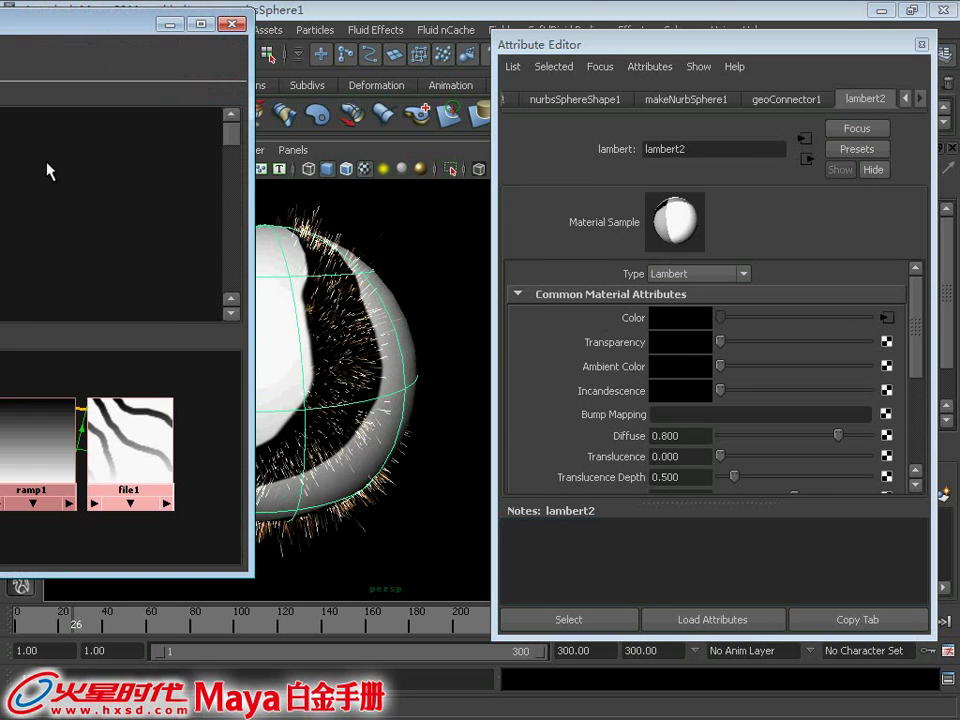
pyautogui.click(201, 23)
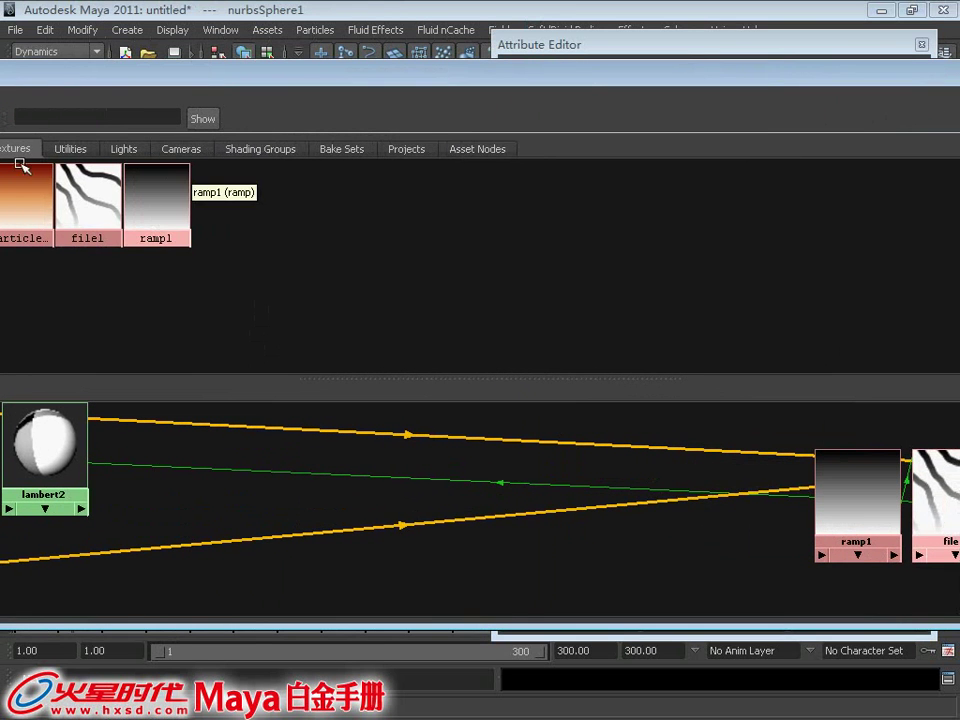
pyautogui.doubleClick(172, 68)
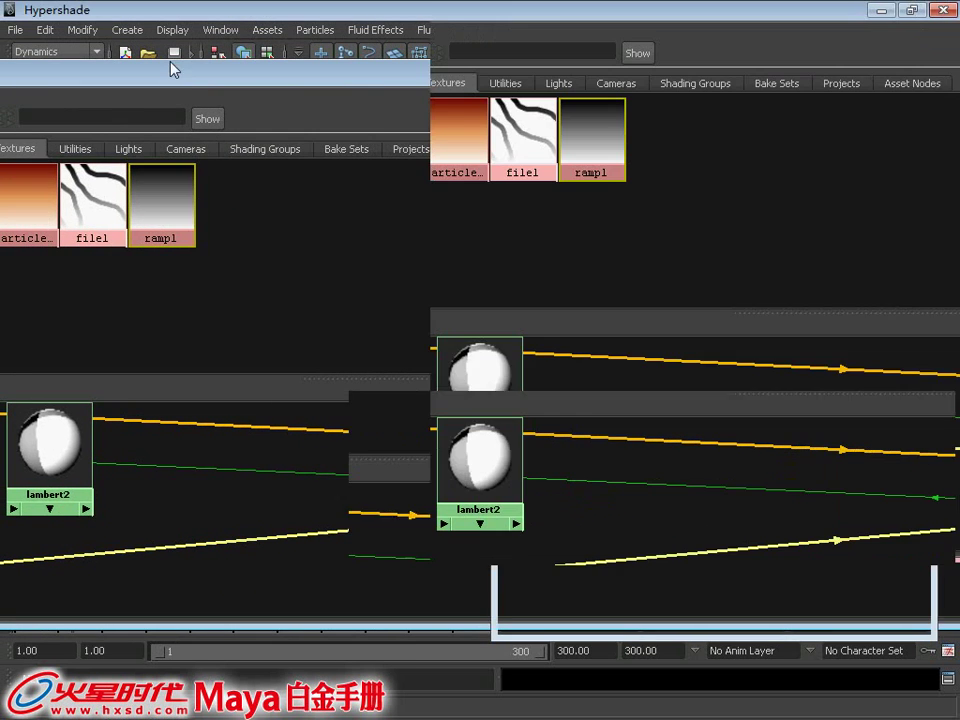
pyautogui.click(184, 56)
pyautogui.moveTo(580, 154); pyautogui.dragTo(553, 520, button='middle')
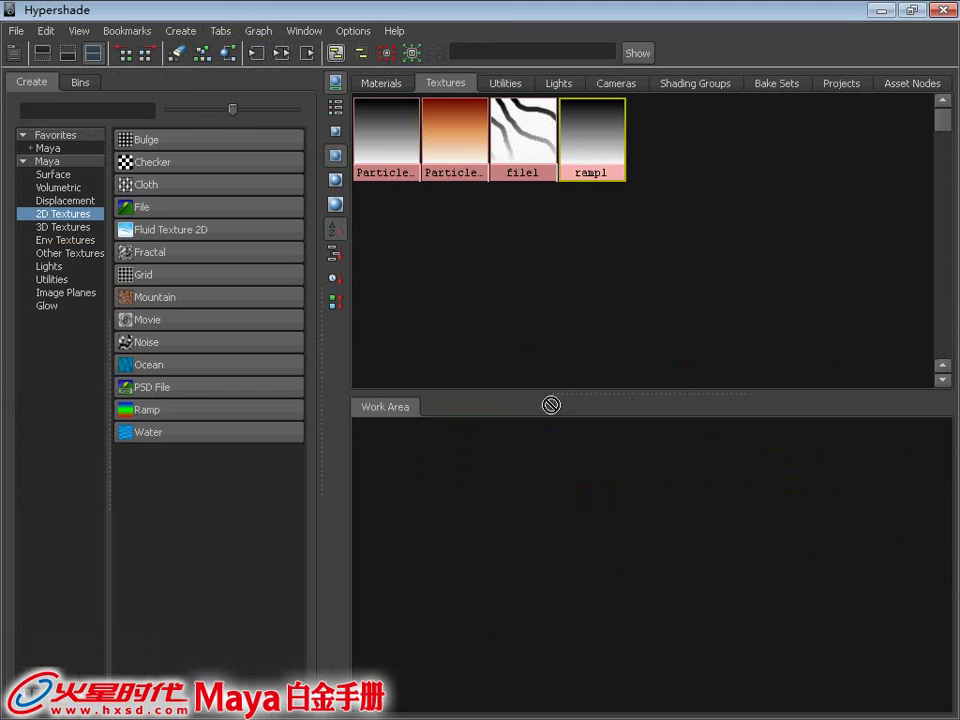
# Step: Arrange the Hypershade window beside lambert2's material settings
pyautogui.moveTo(529, 20); pyautogui.dragTo(230, 44)
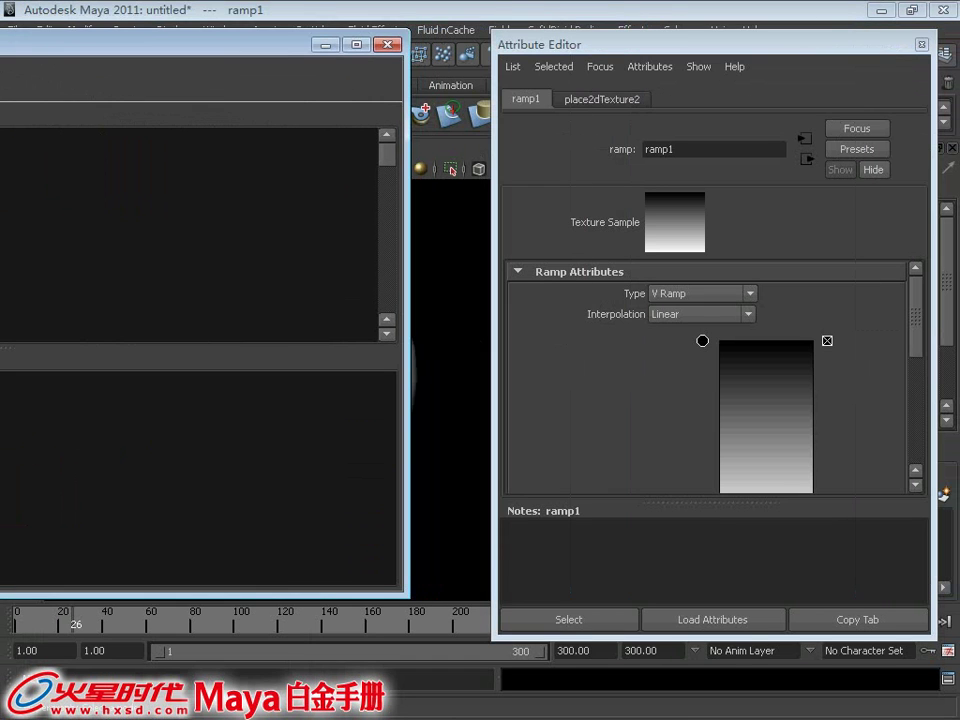
pyautogui.keyDown('alt'); pyautogui.moveTo(251, 503); pyautogui.dragTo(316, 524, button='middle'); pyautogui.keyUp('alt')
pyautogui.moveTo(258, 56); pyautogui.dragTo(0, 57)
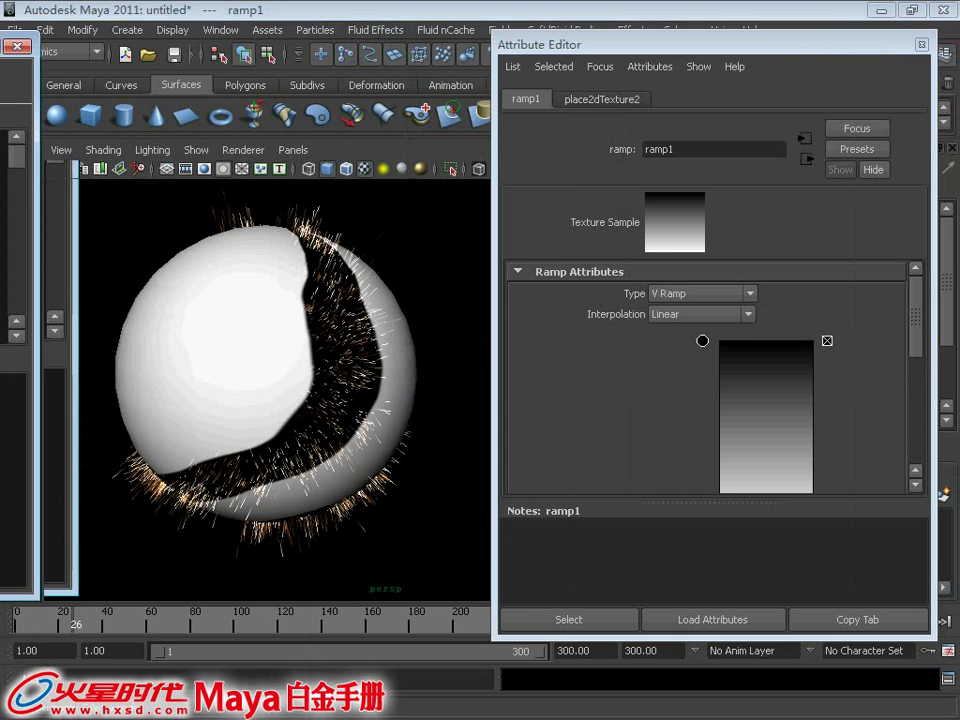
pyautogui.click(313, 258)
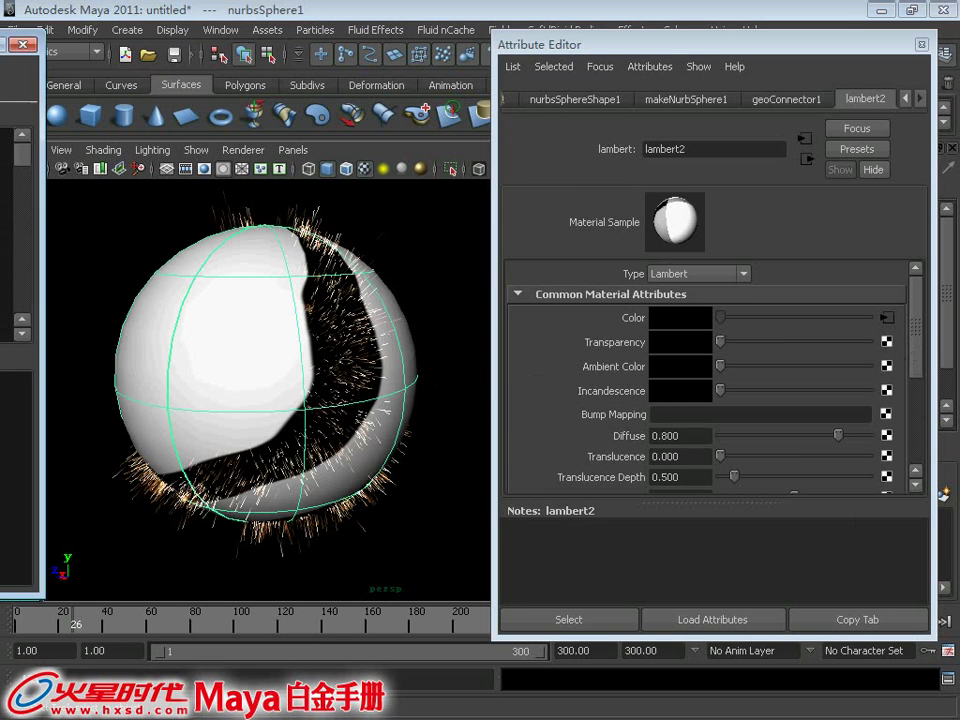
pyautogui.moveTo(28, 45); pyautogui.dragTo(122, 26)
# Step: Connect ramp1 to lambert2's Color and open ramp1's Type choices to set U Ramp
pyautogui.moveTo(237, 453); pyautogui.dragTo(630, 317, button='middle')
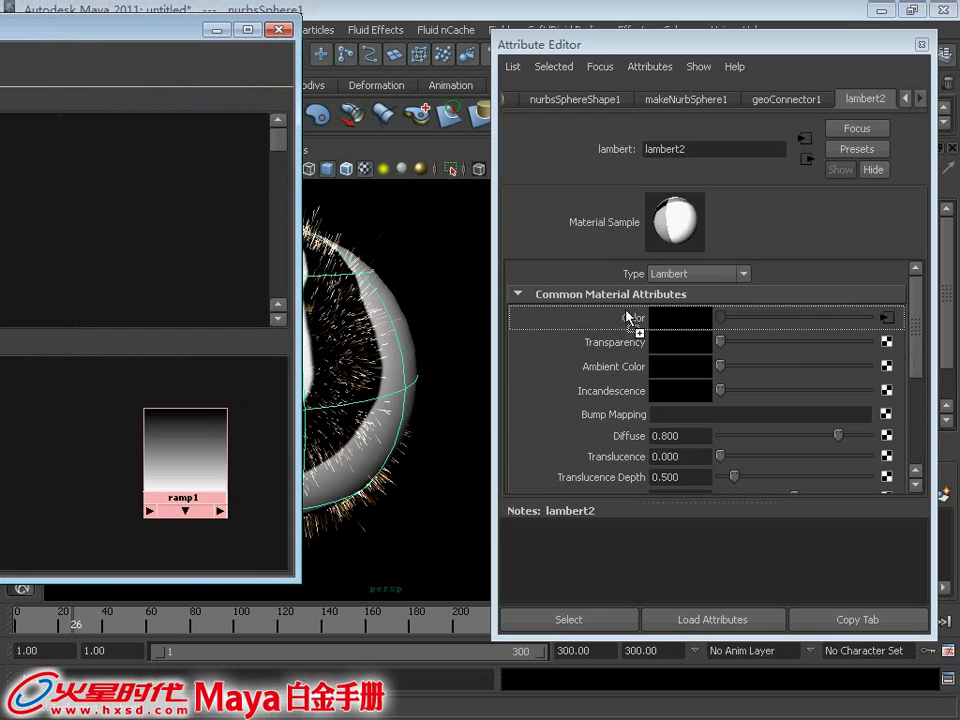
pyautogui.click(217, 29)
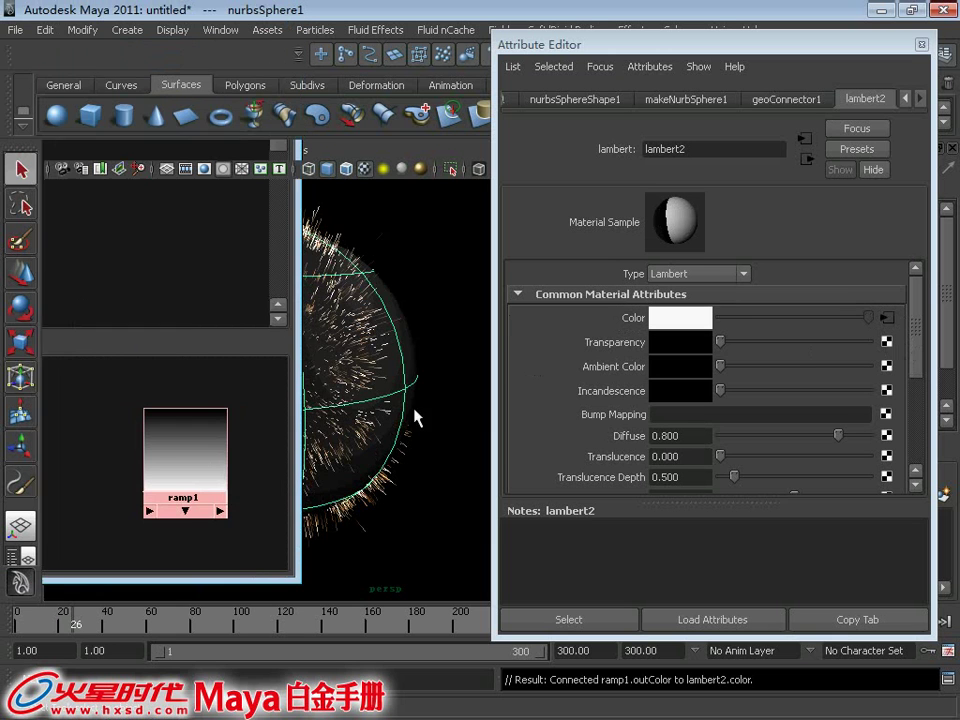
pyautogui.moveTo(435, 364)
pyautogui.keyDown('alt'); pyautogui.mouseDown()
pyautogui.moveTo(363, 392)
pyautogui.moveTo(357, 362)
pyautogui.mouseUp(); pyautogui.keyUp('alt')
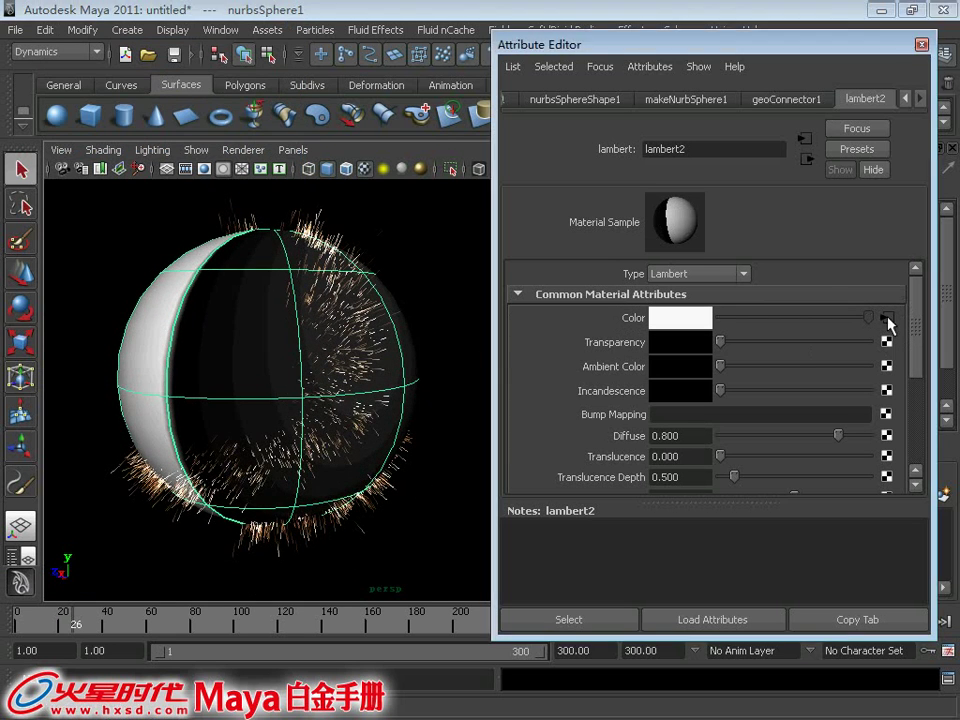
pyautogui.click(886, 317)
pyautogui.click(703, 298)
# Step: Make ramp1 run along U, lower its top colour entry, and start playback
pyautogui.click(715, 324)
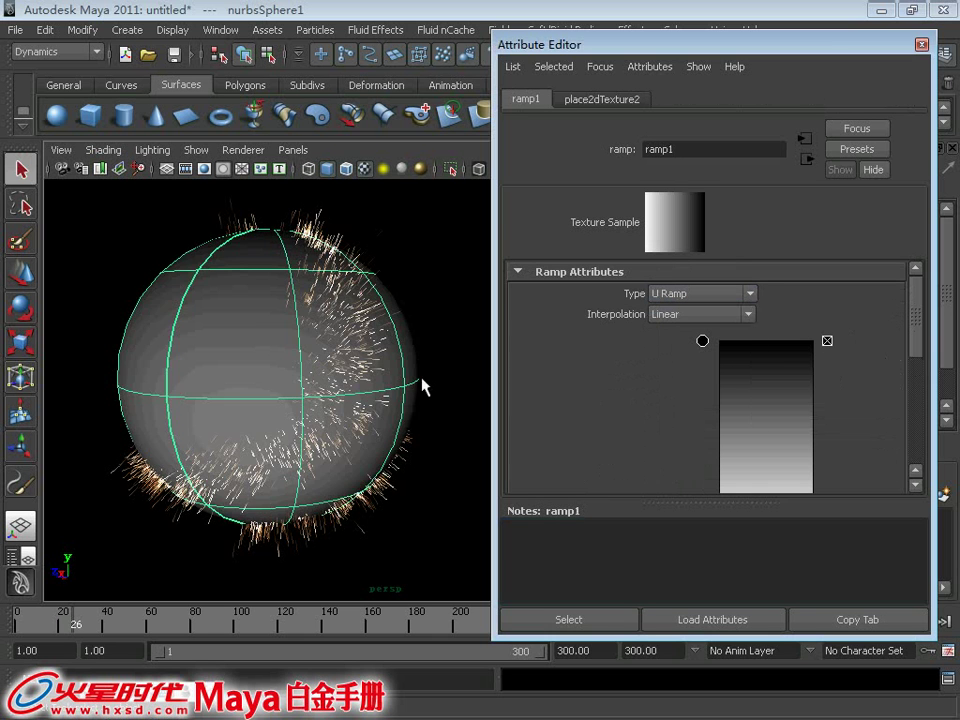
pyautogui.moveTo(914, 352); pyautogui.dragTo(918, 368)
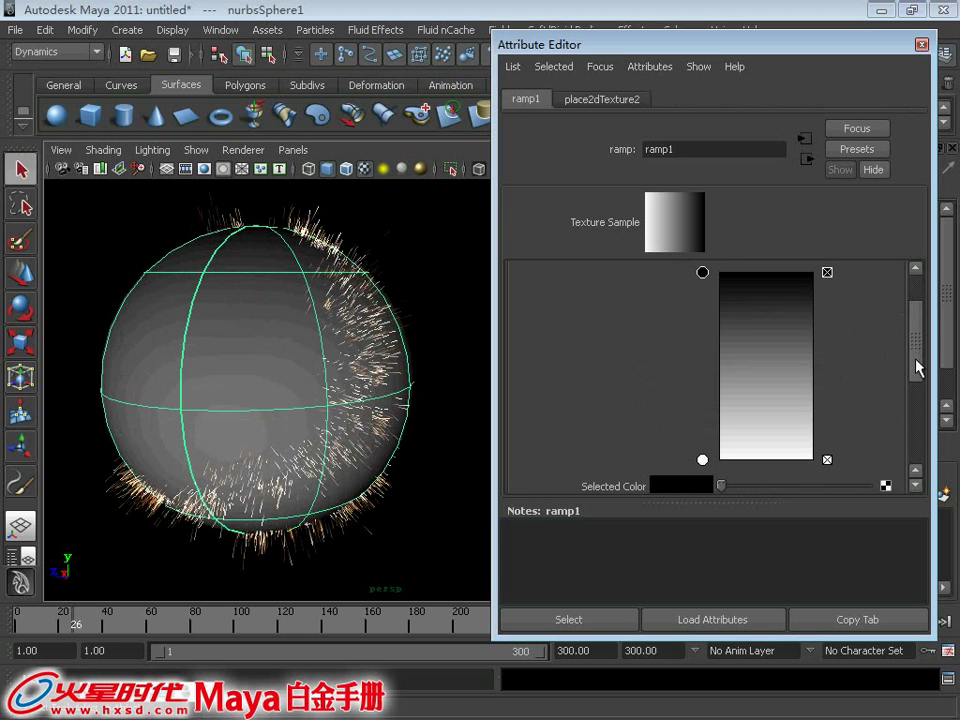
pyautogui.moveTo(698, 281); pyautogui.dragTo(709, 392)
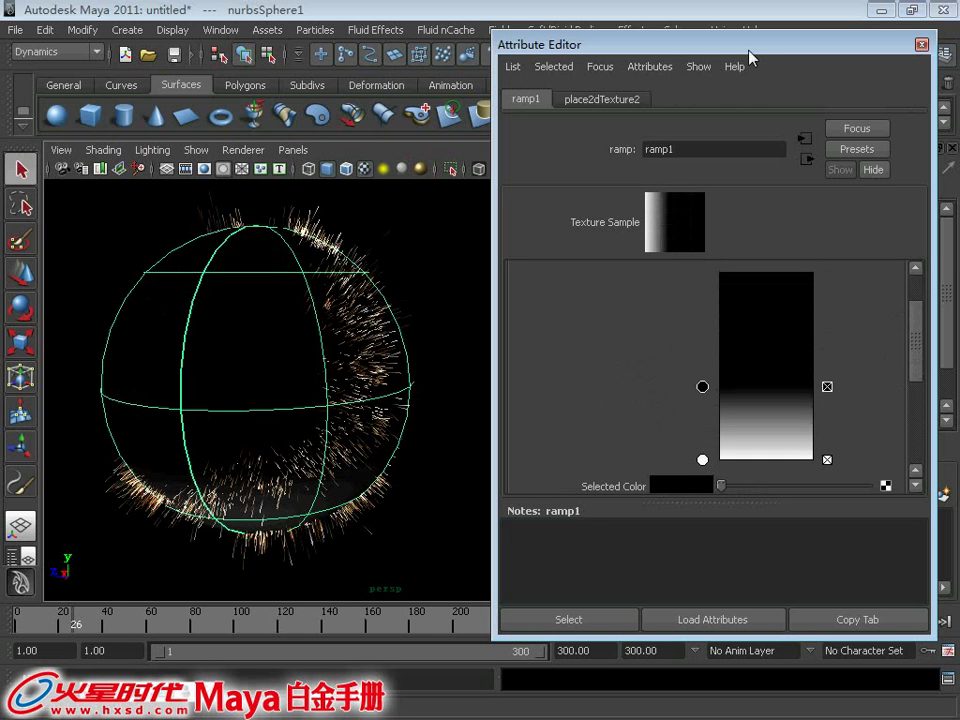
pyautogui.moveTo(749, 50); pyautogui.dragTo(737, 52)
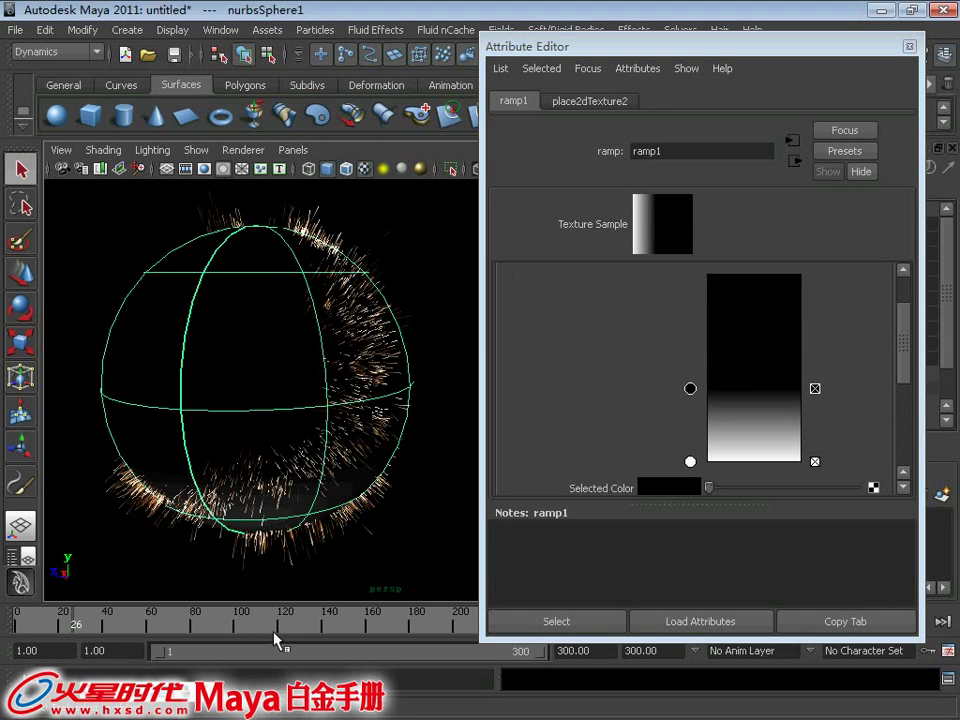
pyautogui.hotkey('alt', 'v')
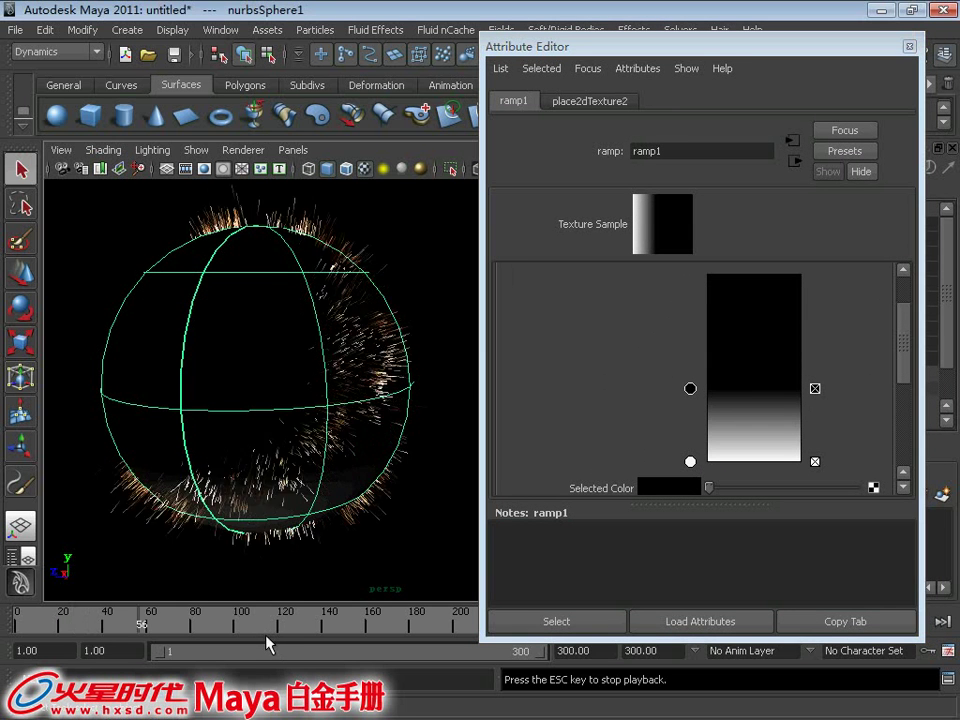
# Step: Try several white and black entry positions, finally pushing both entries to the bottom
pyautogui.moveTo(690, 388)
pyautogui.mouseDown()
pyautogui.moveTo(688, 452)
pyautogui.moveTo(724, 272)
pyautogui.mouseUp()
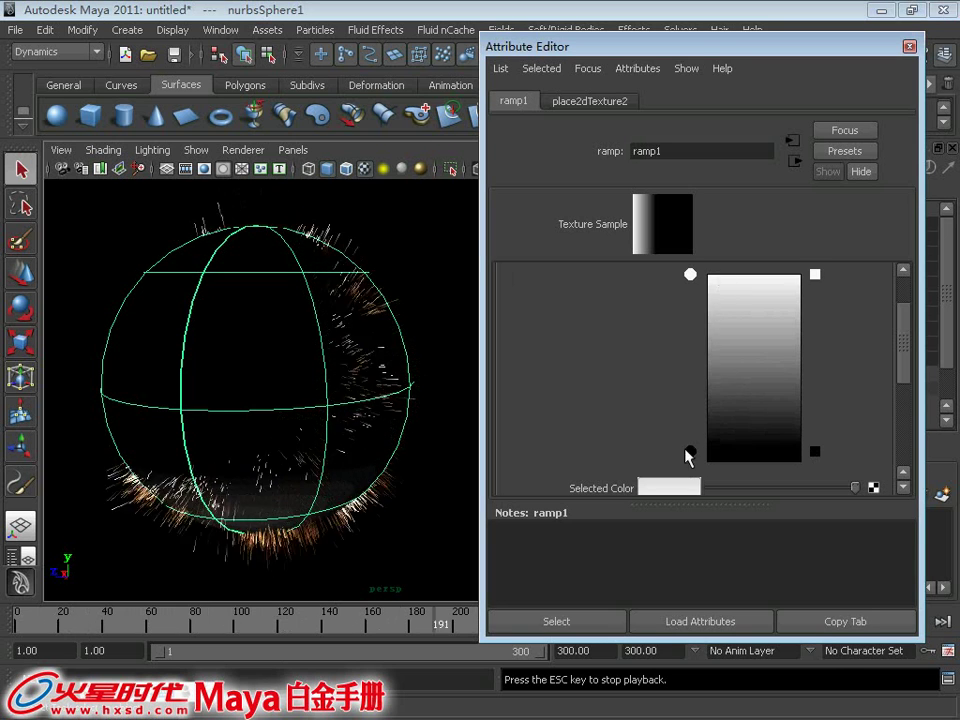
pyautogui.moveTo(690, 448)
pyautogui.mouseDown()
pyautogui.moveTo(705, 415)
pyautogui.moveTo(707, 321)
pyautogui.moveTo(690, 460)
pyautogui.mouseUp()
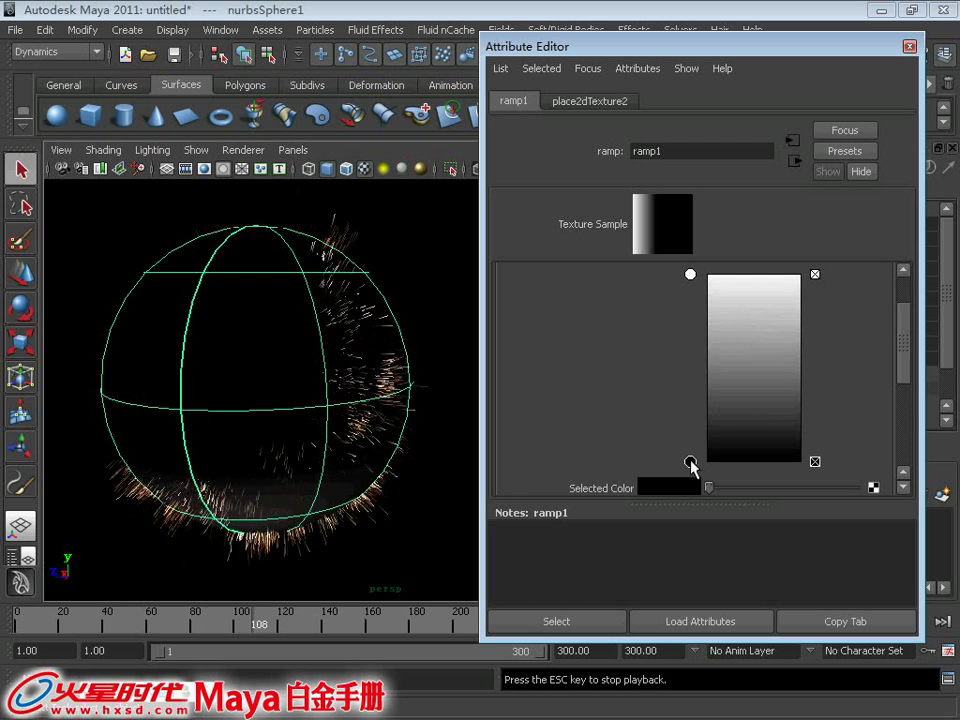
pyautogui.moveTo(692, 279)
pyautogui.mouseDown()
pyautogui.moveTo(690, 411)
pyautogui.moveTo(692, 281)
pyautogui.moveTo(706, 312)
pyautogui.moveTo(697, 420)
pyautogui.moveTo(688, 275)
pyautogui.moveTo(690, 454)
pyautogui.moveTo(690, 252)
pyautogui.mouseUp()
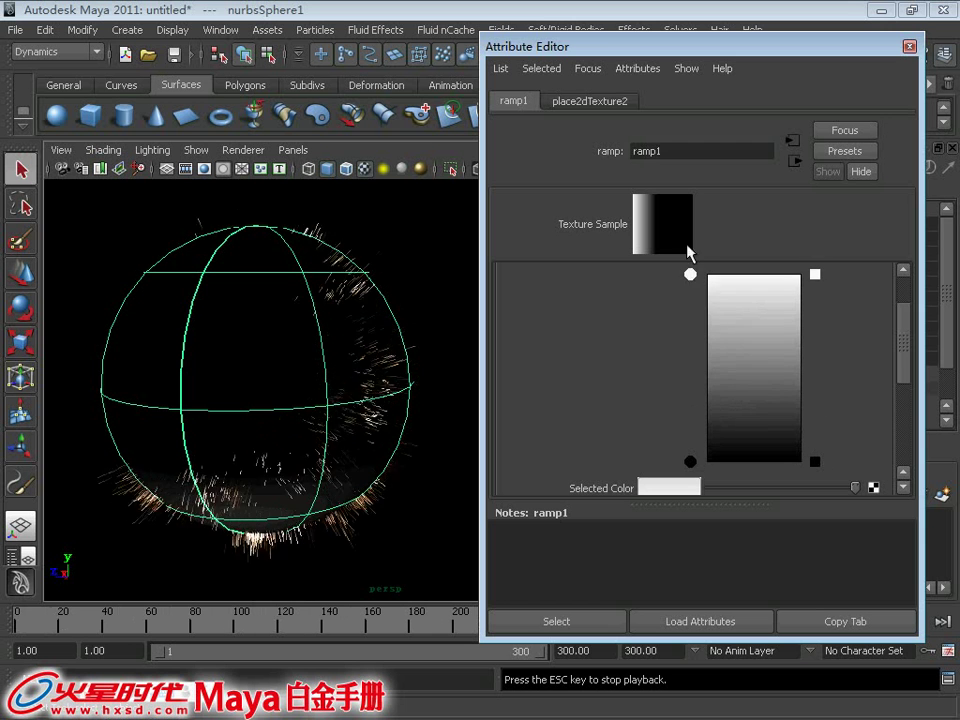
pyautogui.scroll(-2, 910, 368)
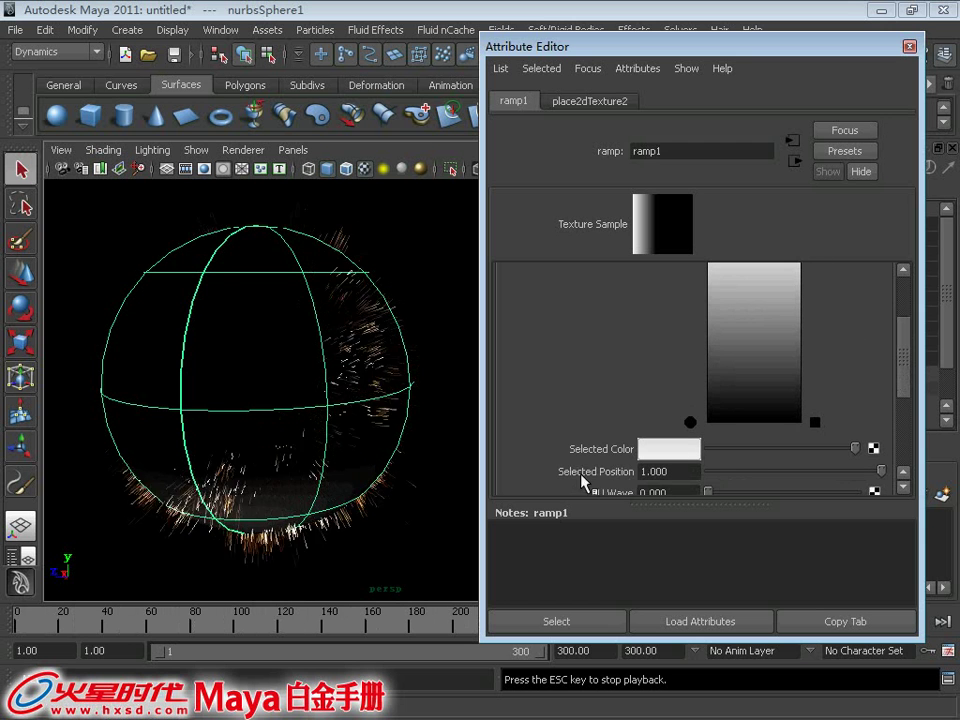
pyautogui.moveTo(904, 386)
pyautogui.mouseDown()
pyautogui.moveTo(902, 394)
pyautogui.moveTo(897, 377)
pyautogui.mouseUp()
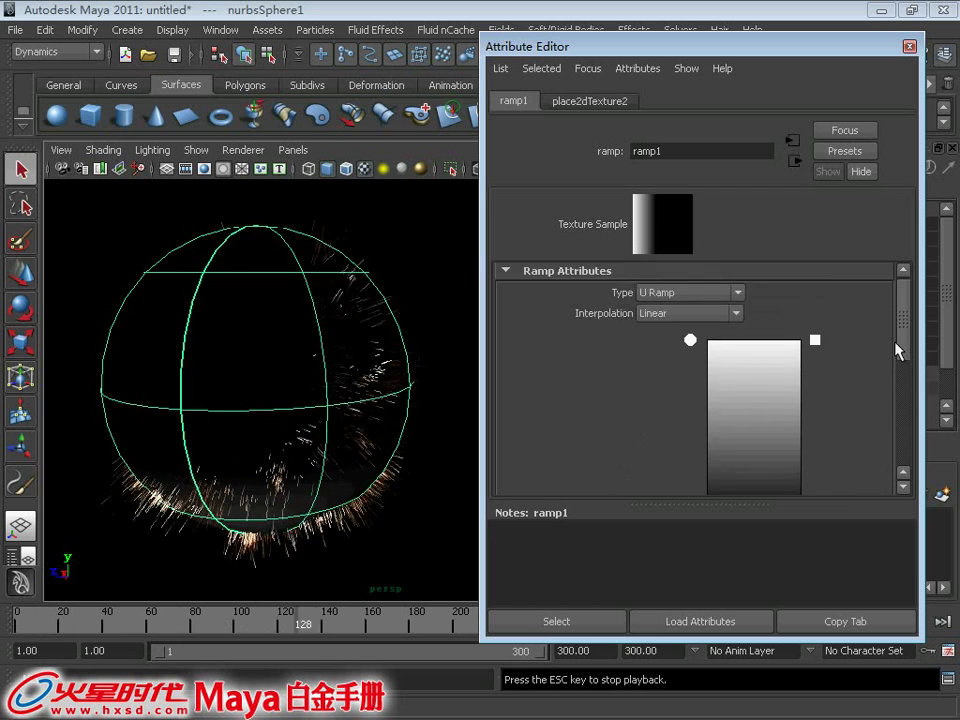
pyautogui.moveTo(690, 454)
pyautogui.mouseDown()
pyautogui.moveTo(692, 310)
pyautogui.moveTo(682, 290)
pyautogui.moveTo(700, 468)
pyautogui.mouseUp()
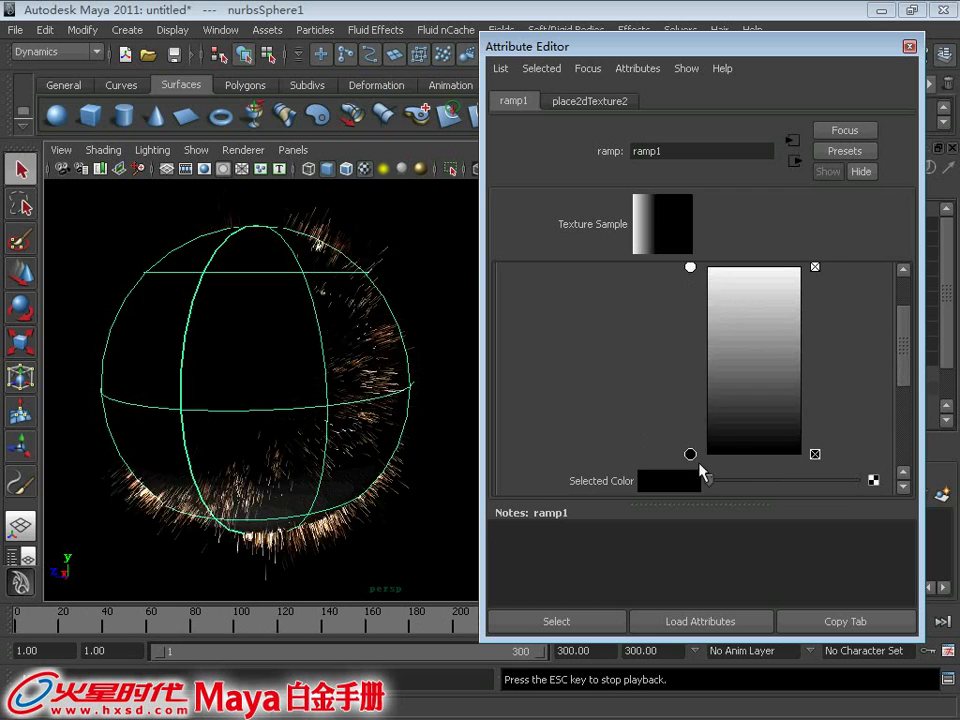
pyautogui.moveTo(690, 267)
pyautogui.mouseDown()
pyautogui.moveTo(690, 446)
pyautogui.moveTo(691, 285)
pyautogui.moveTo(703, 268)
pyautogui.mouseUp()
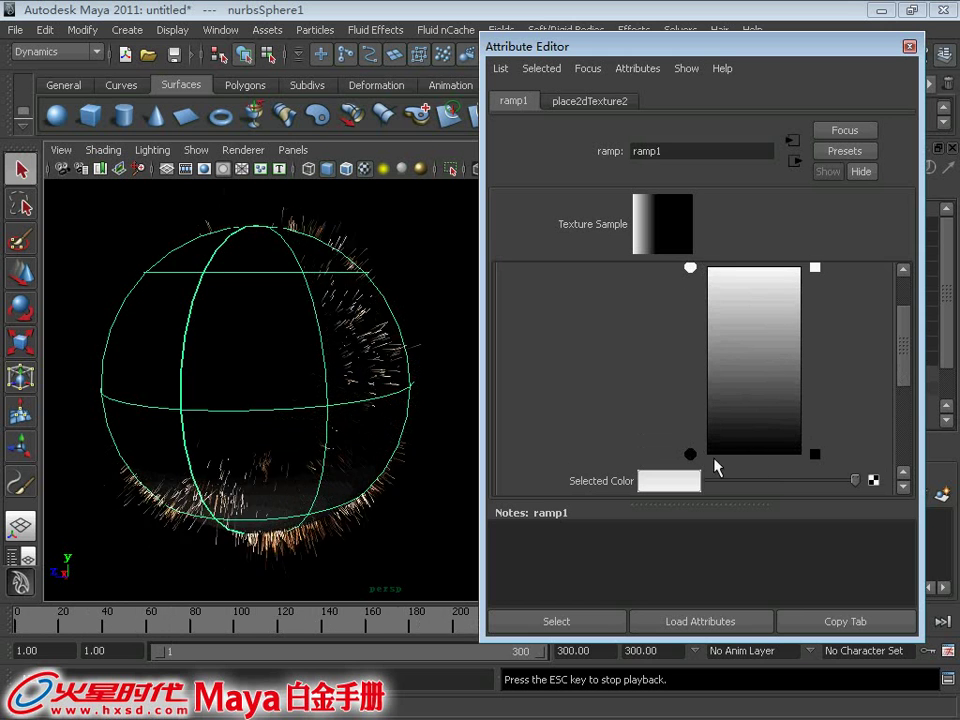
pyautogui.moveTo(691, 455)
pyautogui.mouseDown()
pyautogui.moveTo(692, 280)
pyautogui.moveTo(701, 436)
pyautogui.moveTo(690, 454)
pyautogui.mouseUp()
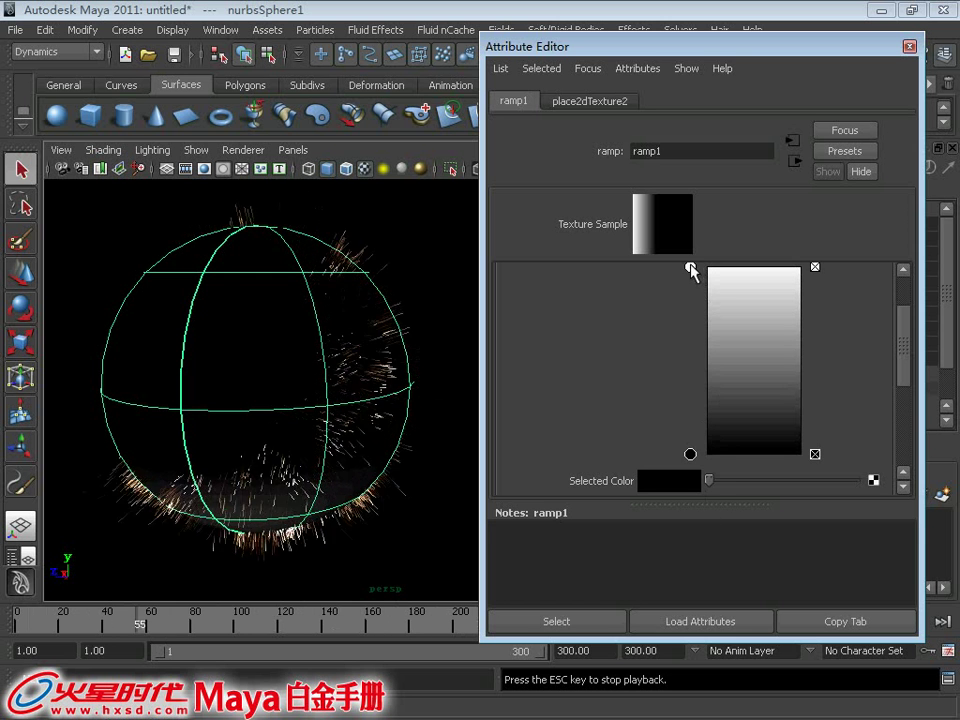
pyautogui.moveTo(690, 268); pyautogui.dragTo(692, 456)
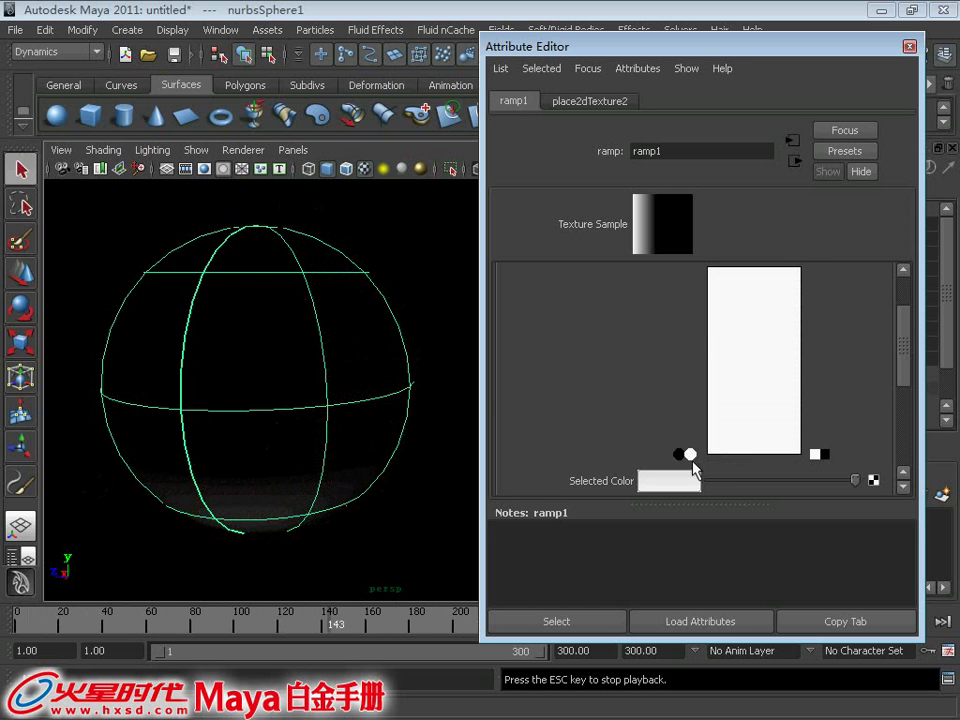
# Step: Stop playback, resize and reposition the ramp window, and return to frame 1
pyautogui.moveTo(630, 40); pyautogui.dragTo(496, 25)
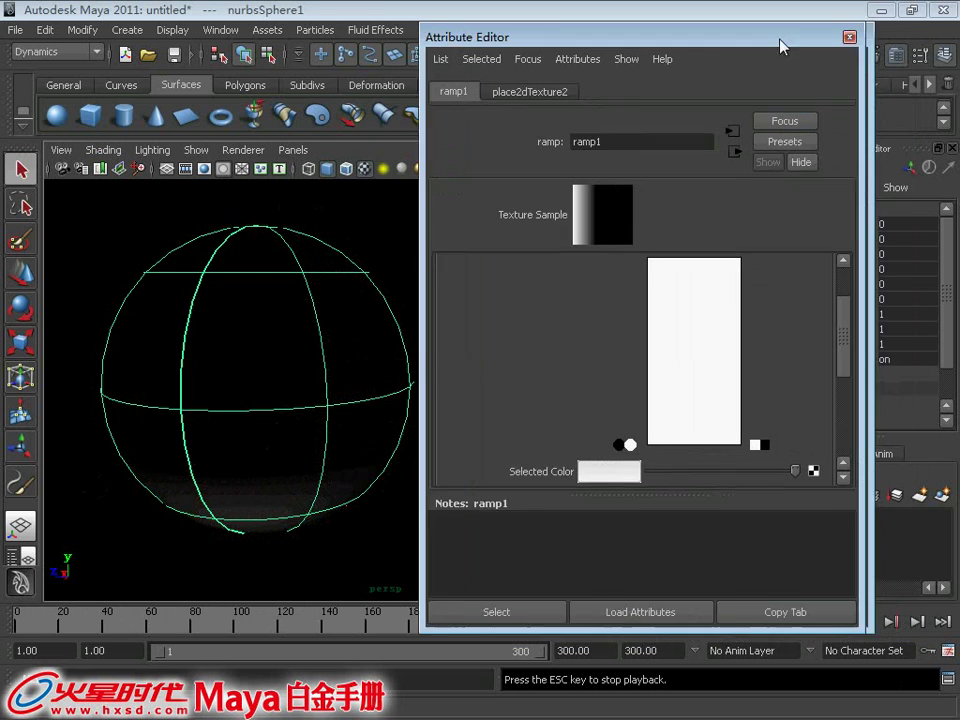
pyautogui.click(868, 630)
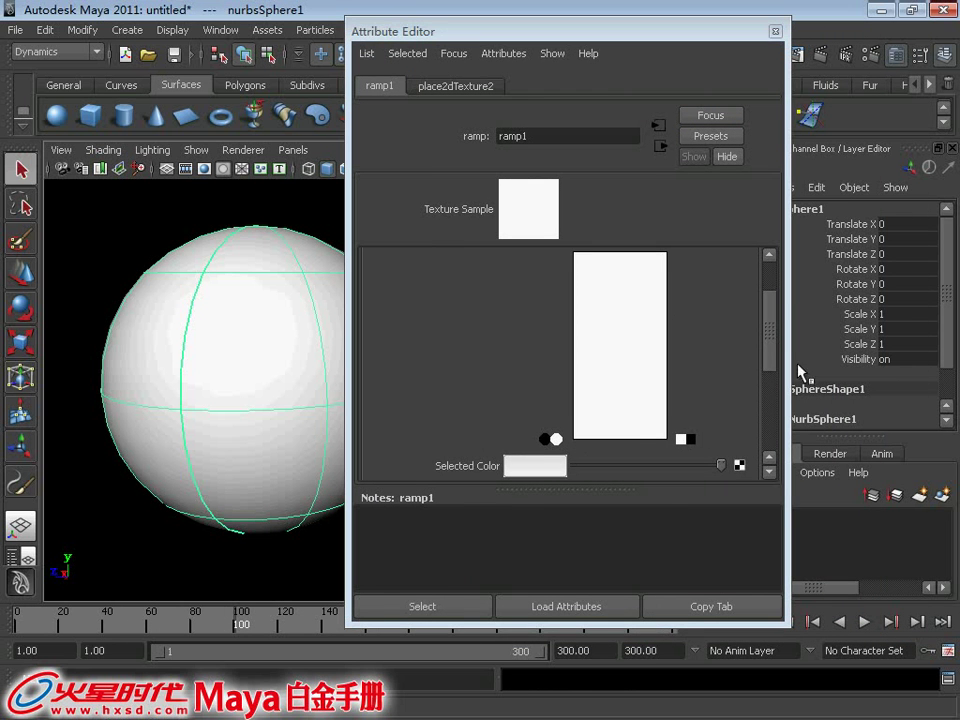
pyautogui.scroll(-2, 507, 452)
pyautogui.scroll(-1, 507, 452)
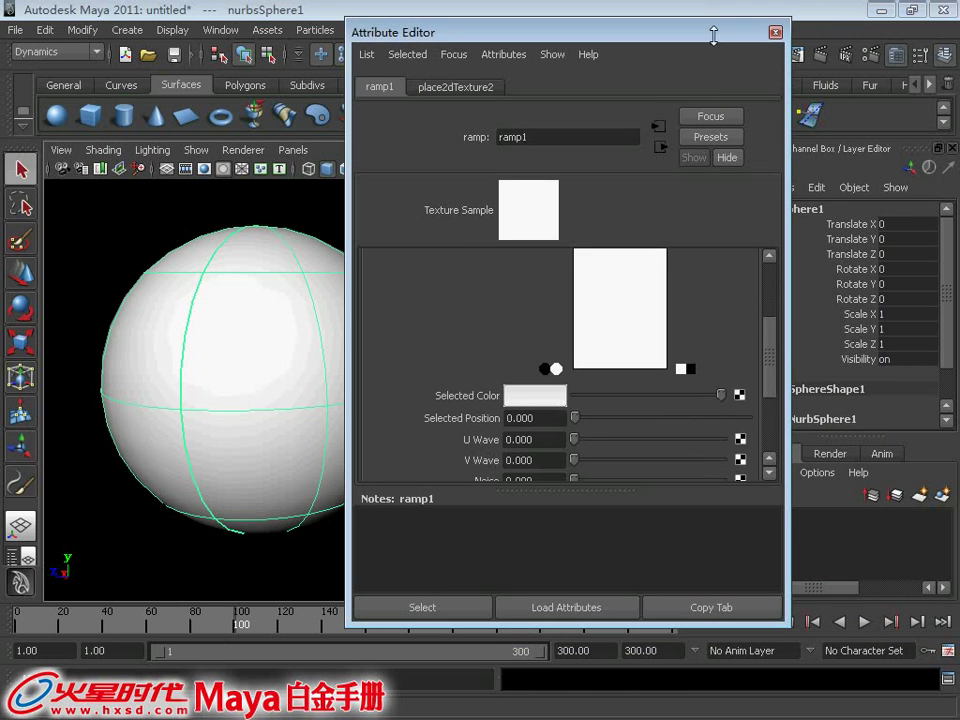
pyautogui.moveTo(703, 77); pyautogui.dragTo(664, 122)
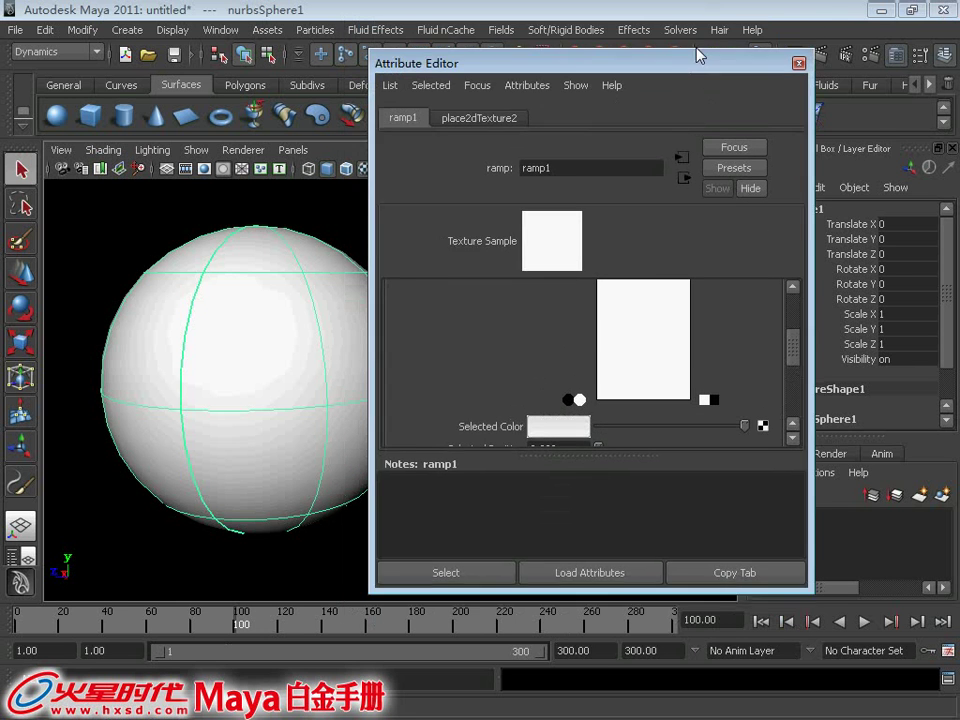
pyautogui.moveTo(496, 86); pyautogui.dragTo(536, 17)
pyautogui.click(760, 621)
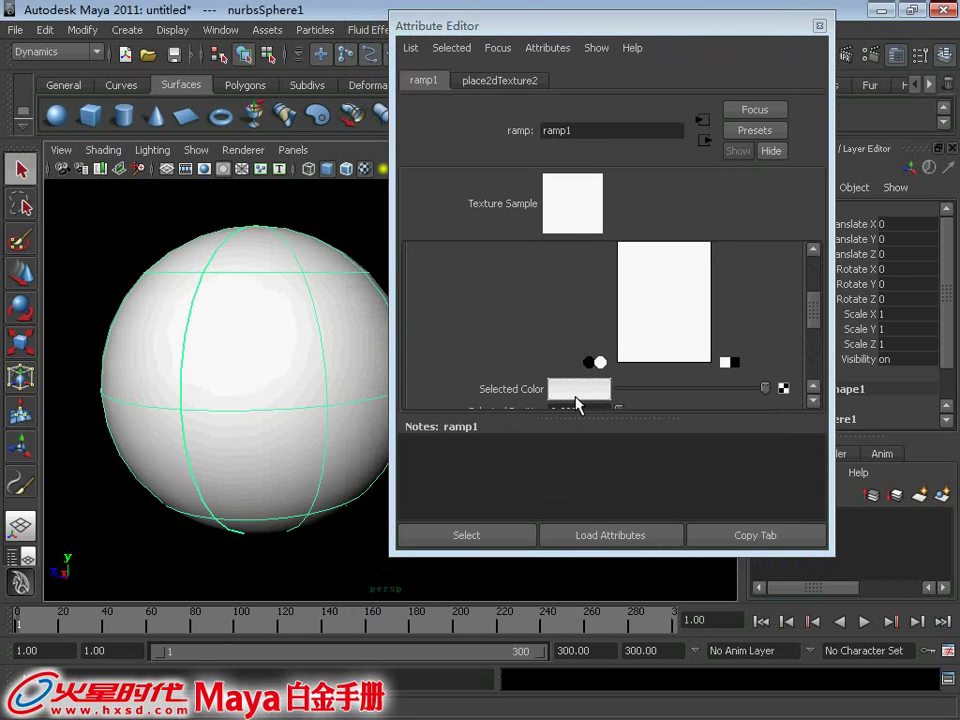
pyautogui.scroll(-2, 810, 353)
pyautogui.moveTo(604, 420); pyautogui.dragTo(615, 520)
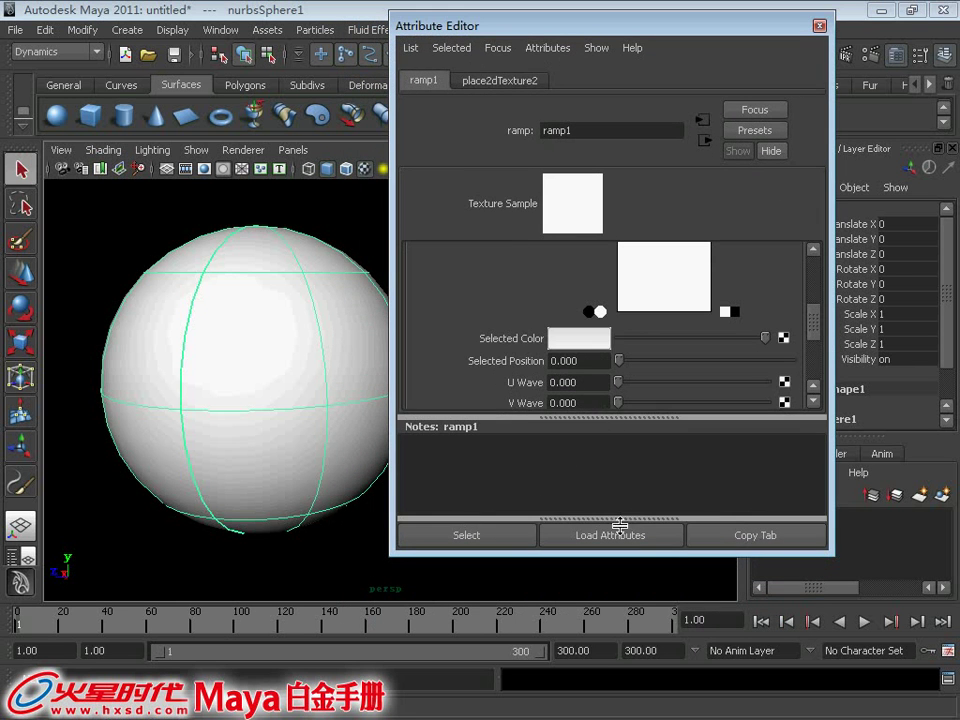
# Step: Key the white entry's position at frame 1, then at 1.000 on frame 82
pyautogui.rightClick(516, 370)
pyautogui.click(545, 394)
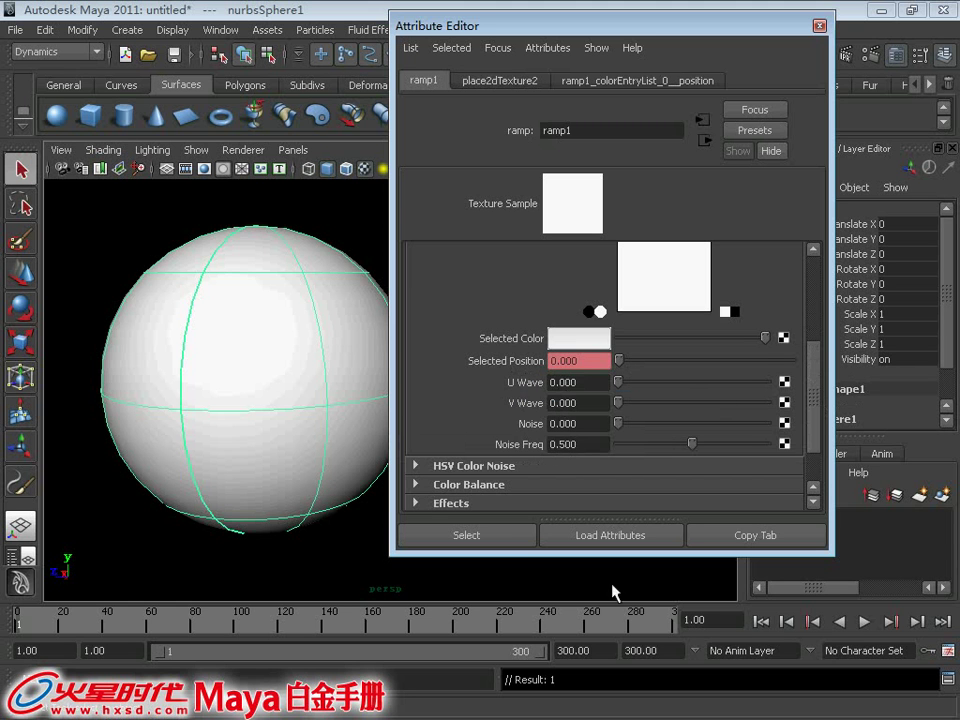
pyautogui.click(200, 624)
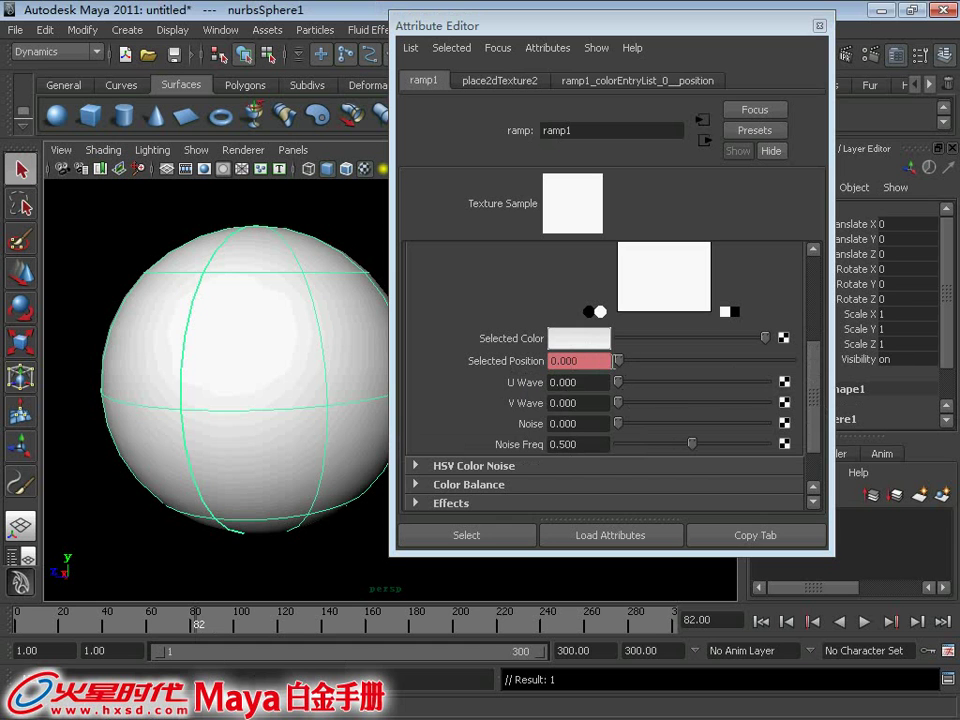
pyautogui.moveTo(619, 362); pyautogui.dragTo(855, 364)
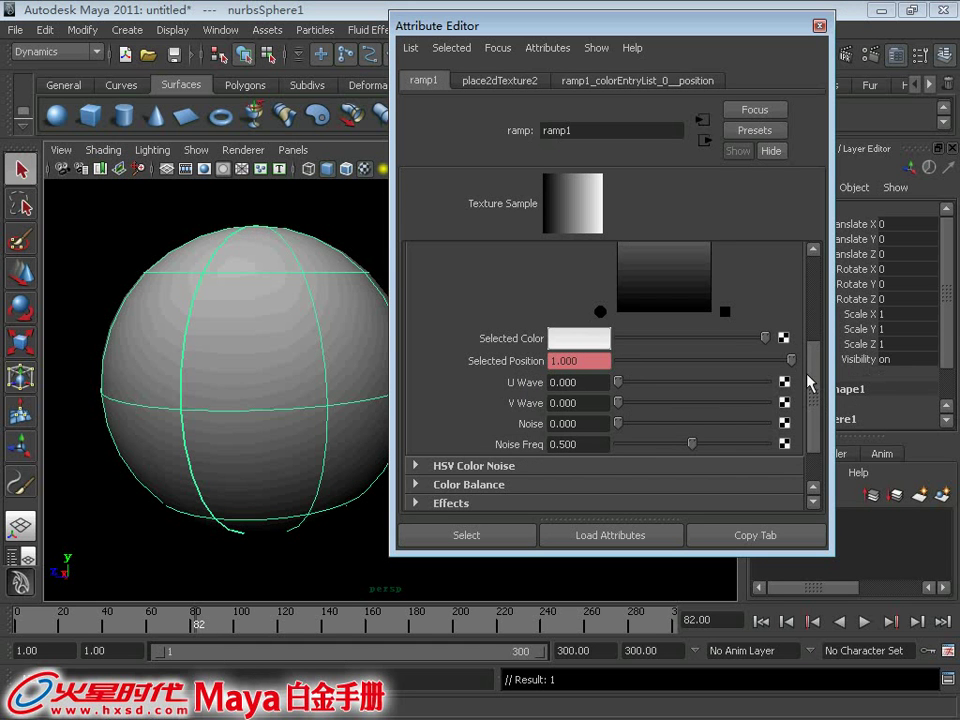
pyautogui.scroll(5, 814, 357)
pyautogui.scroll(-5, 814, 357)
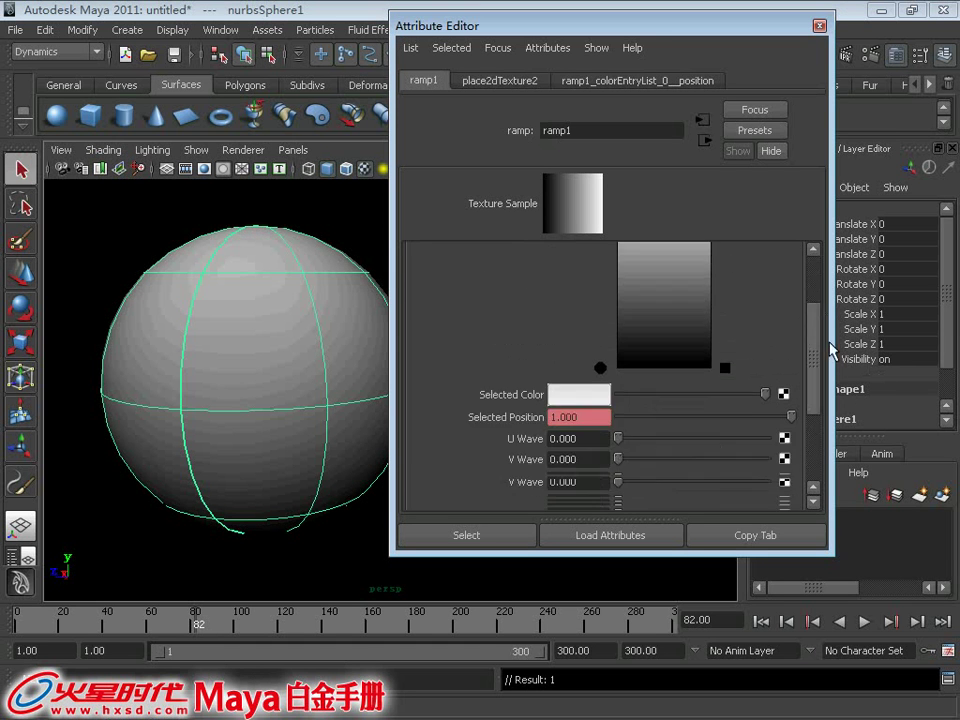
pyautogui.rightClick(527, 360)
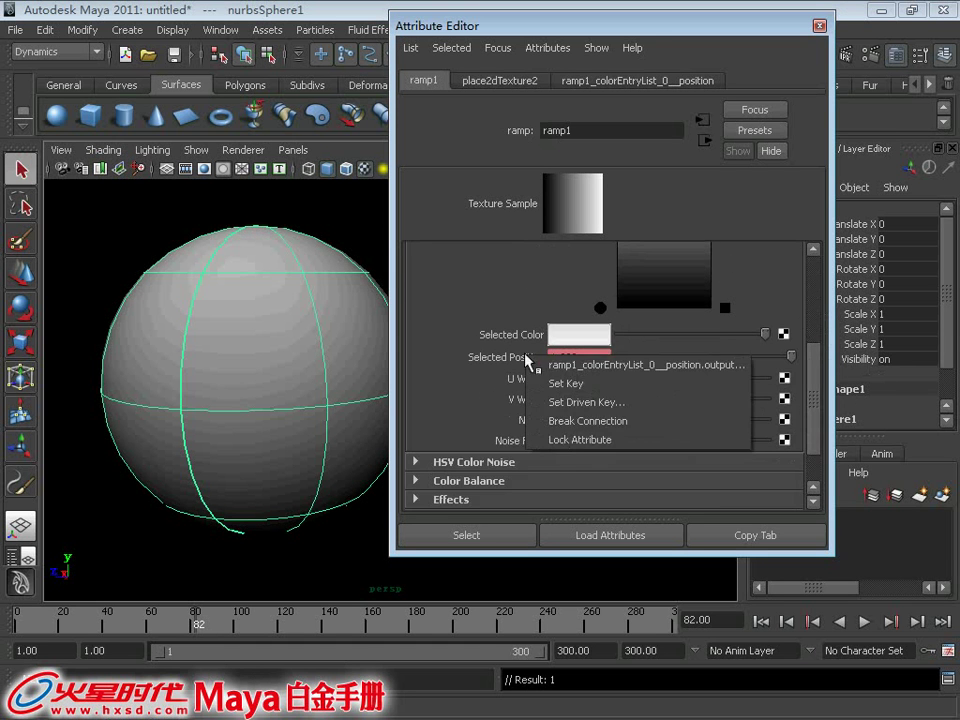
pyautogui.click(565, 385)
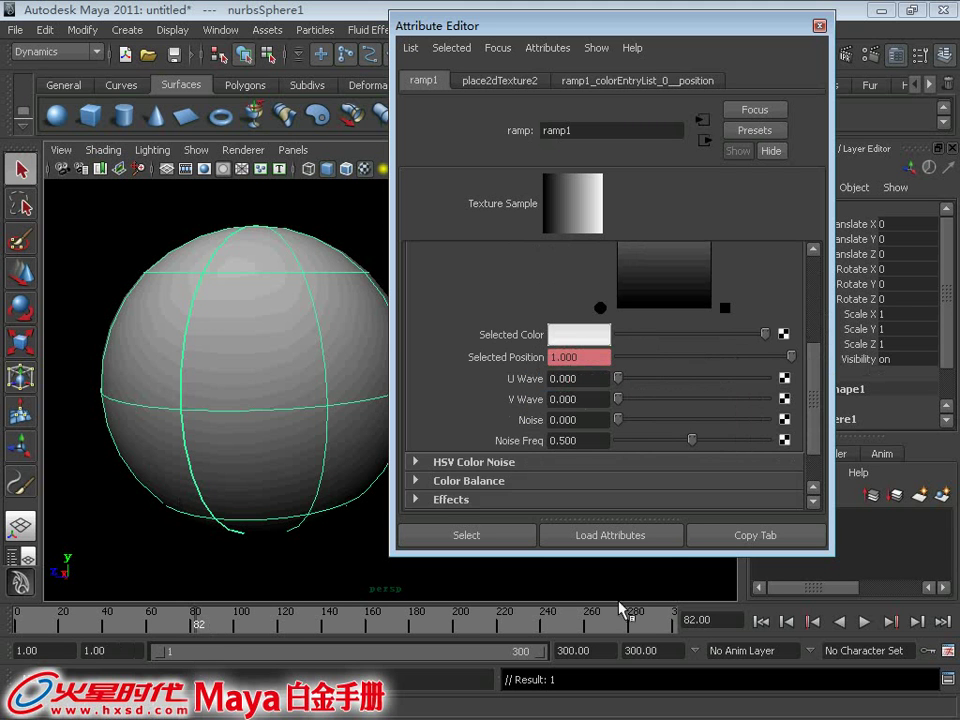
# Step: Move the black entry to position 0.915 and key it on frame 82
pyautogui.moveTo(814, 376); pyautogui.dragTo(812, 334)
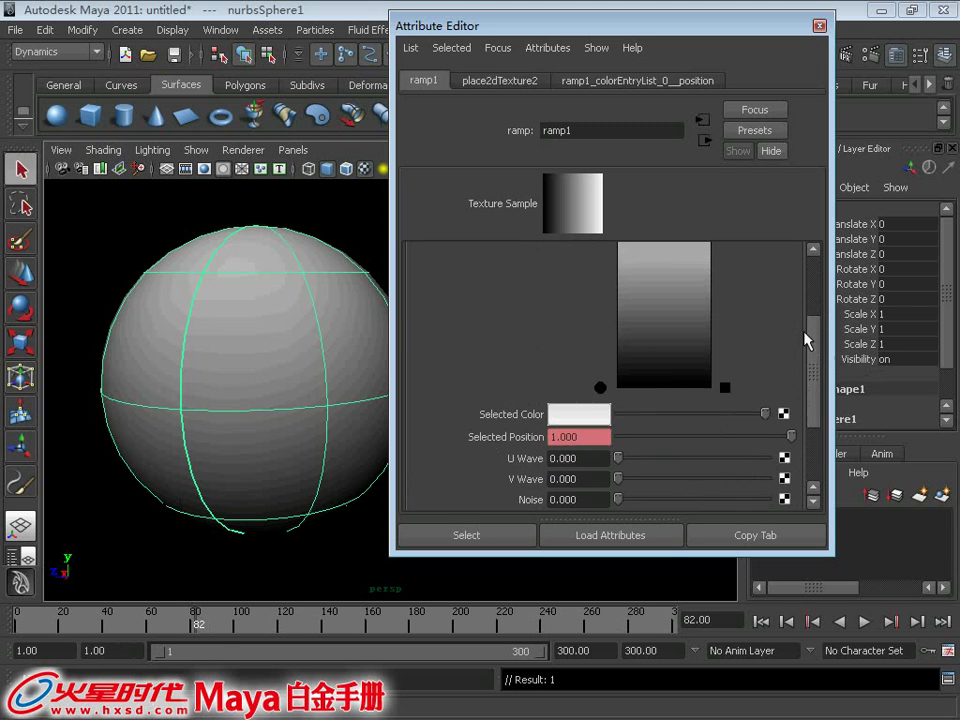
pyautogui.click(600, 400)
pyautogui.rightClick(503, 451)
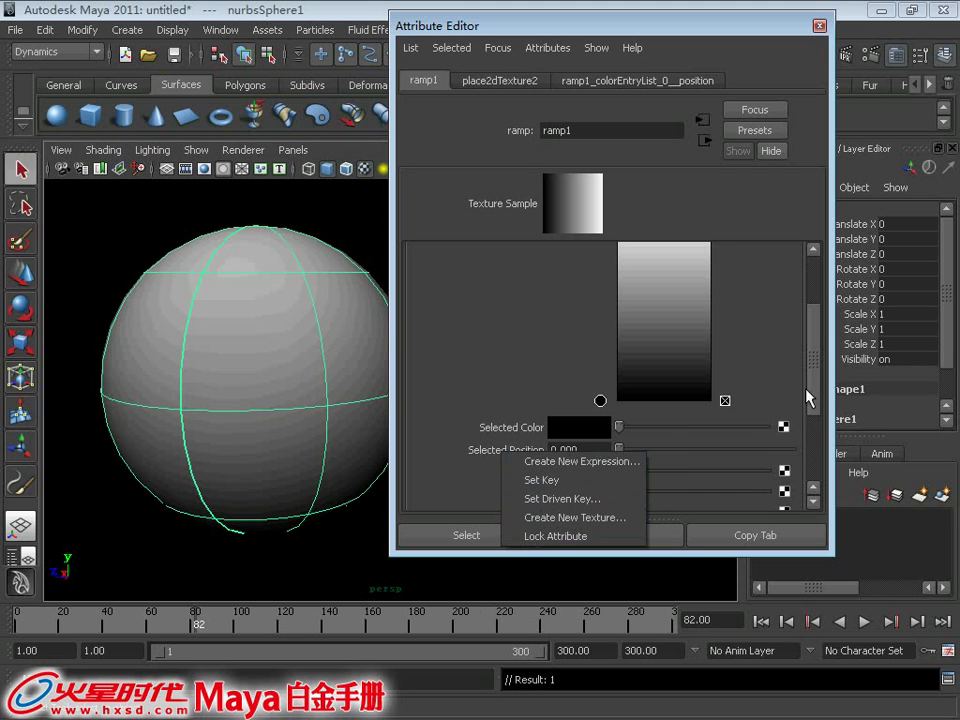
pyautogui.moveTo(808, 396); pyautogui.dragTo(801, 377)
pyautogui.moveTo(601, 444); pyautogui.dragTo(612, 278)
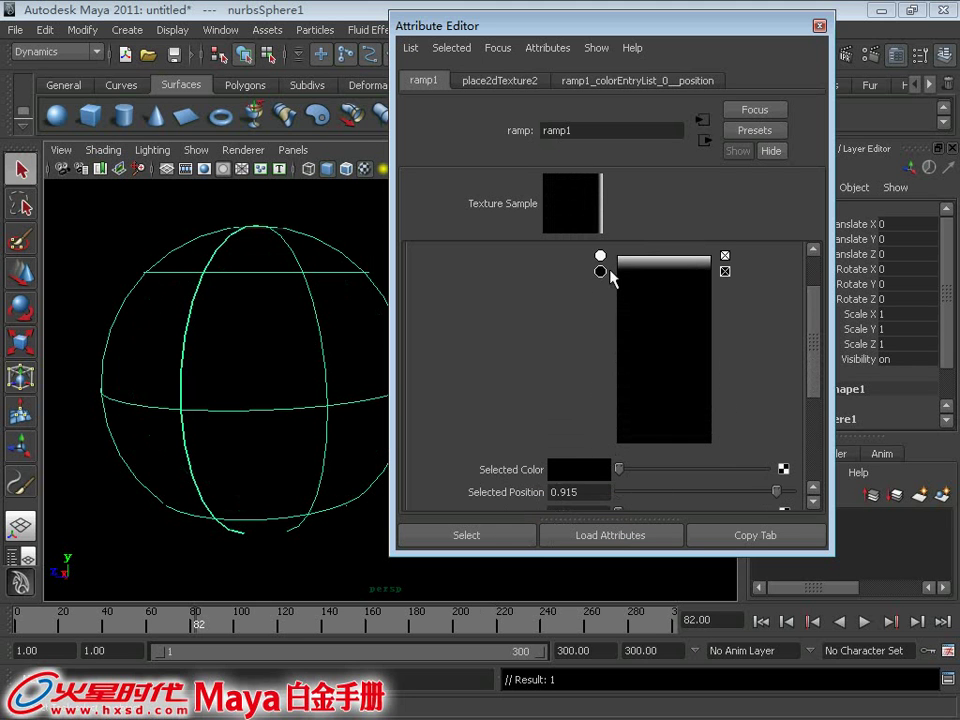
pyautogui.scroll(-2, 527, 458)
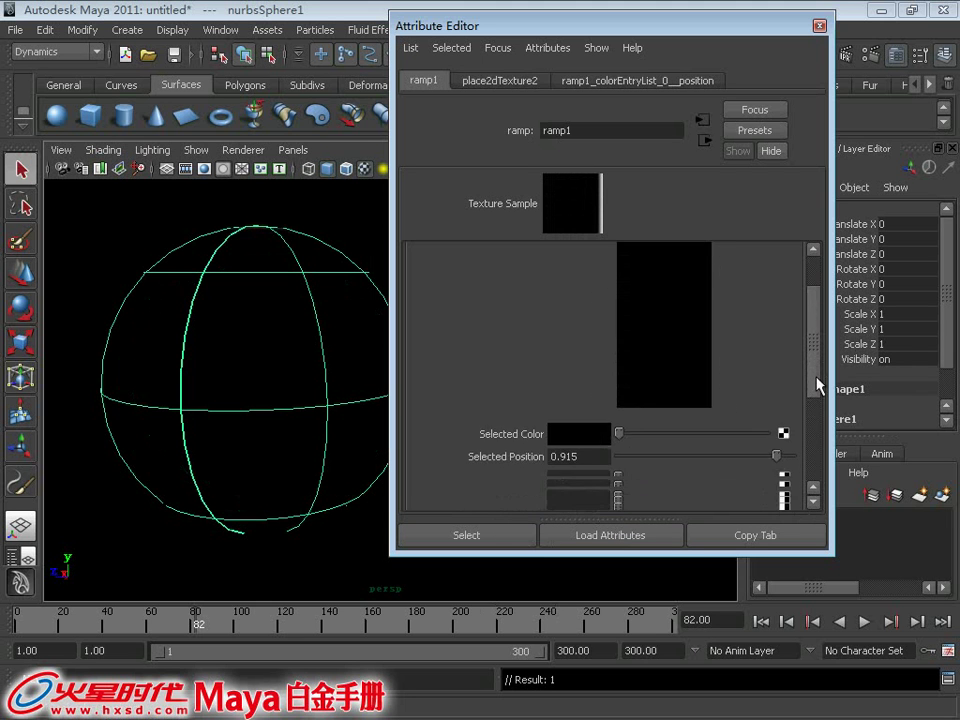
pyautogui.scroll(-2, 527, 458)
pyautogui.rightClick(510, 418)
pyautogui.click(566, 448)
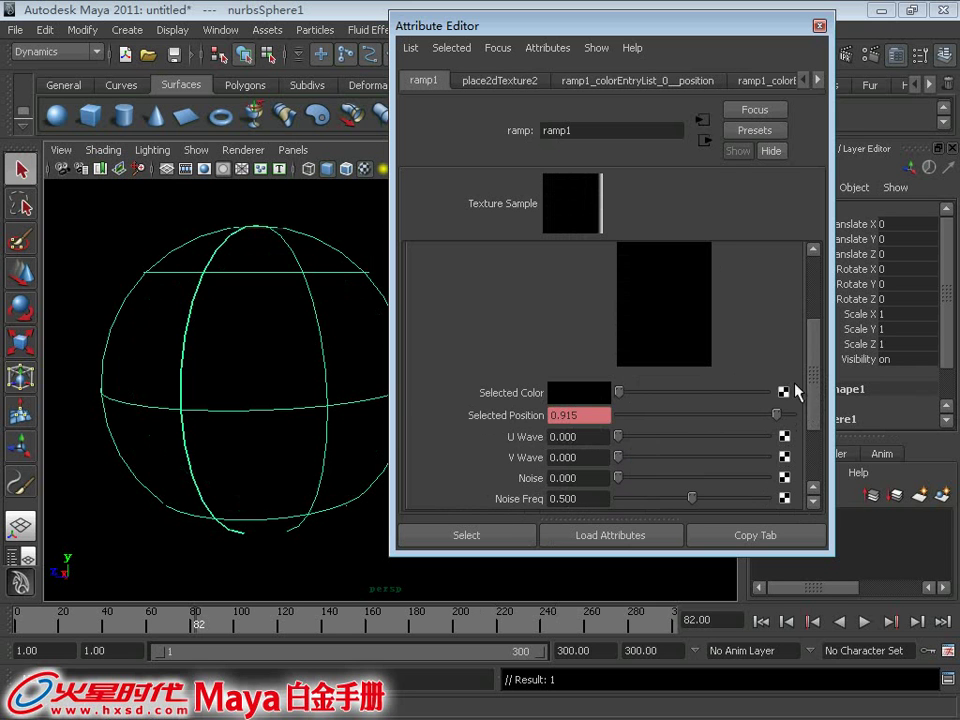
# Step: Key the black entry at 0.005 on frame 1 and close the Attribute Editor
pyautogui.click(763, 618)
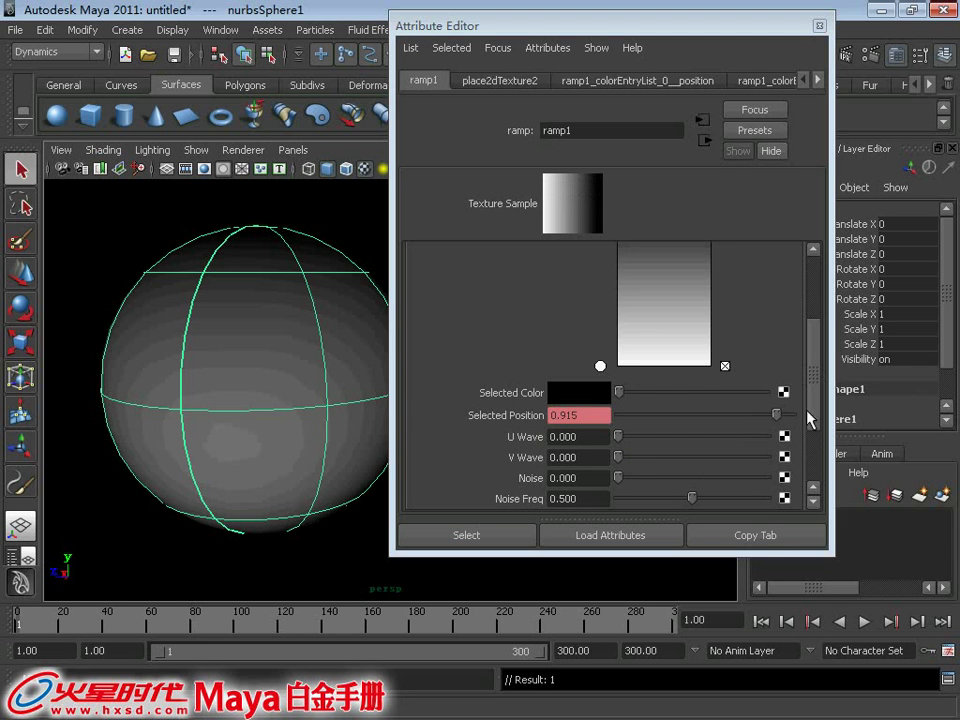
pyautogui.moveTo(806, 411); pyautogui.dragTo(806, 363)
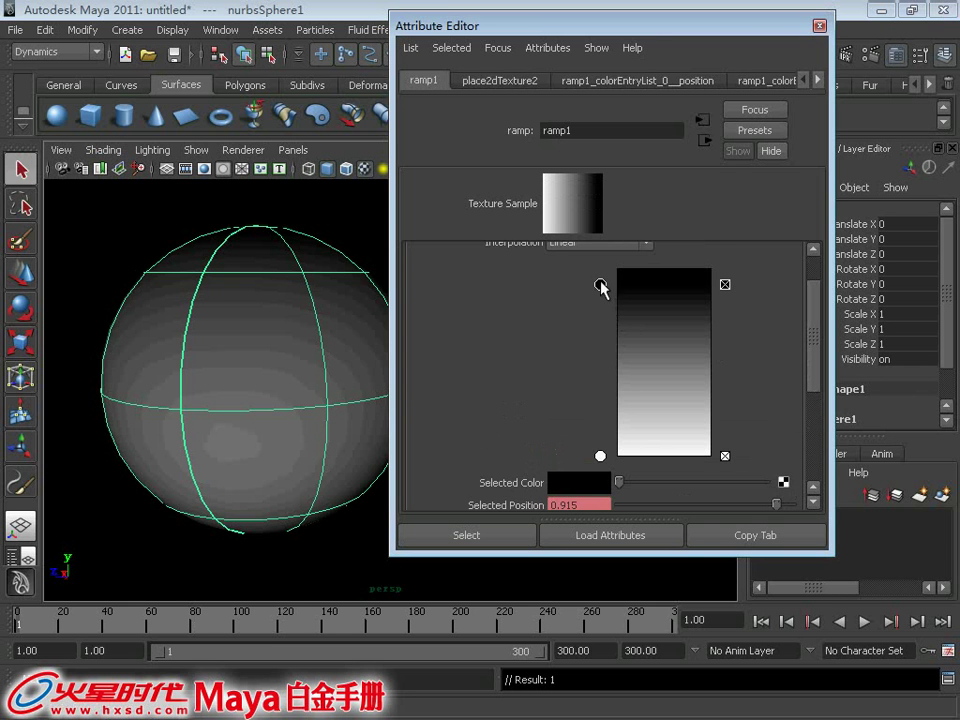
pyautogui.moveTo(601, 286); pyautogui.dragTo(612, 451)
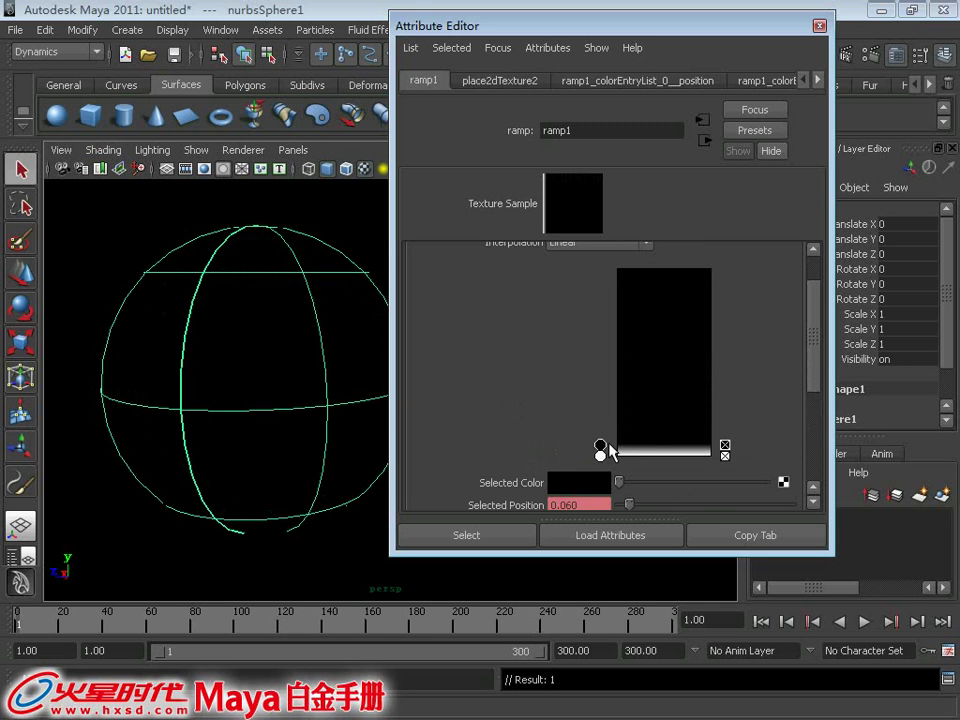
pyautogui.scroll(-2, 814, 390)
pyautogui.moveTo(600, 365); pyautogui.dragTo(601, 376)
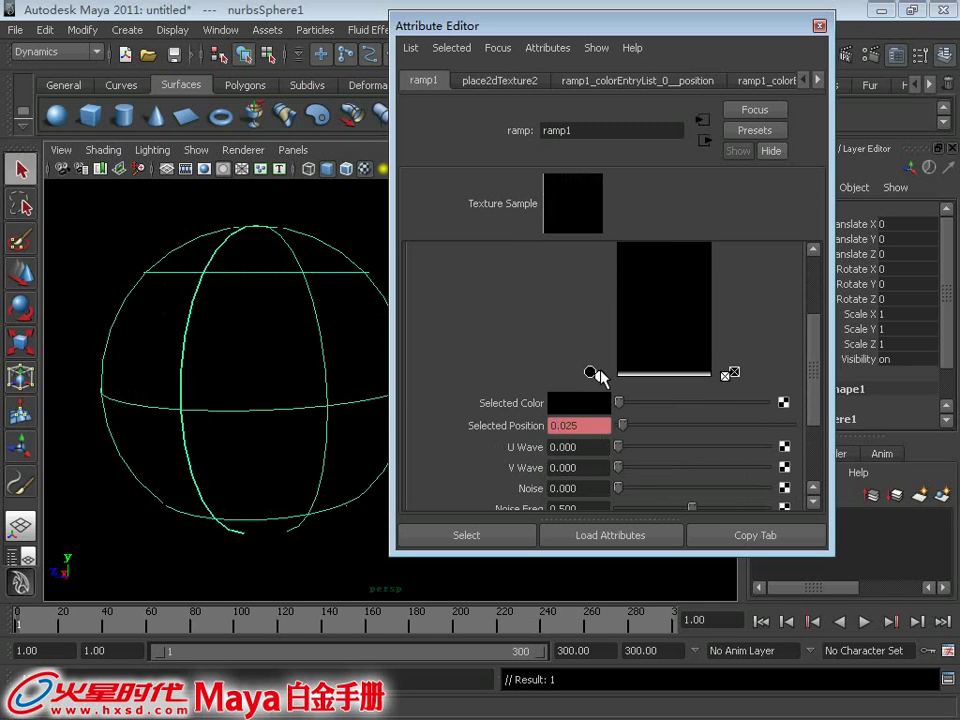
pyautogui.rightClick(531, 432)
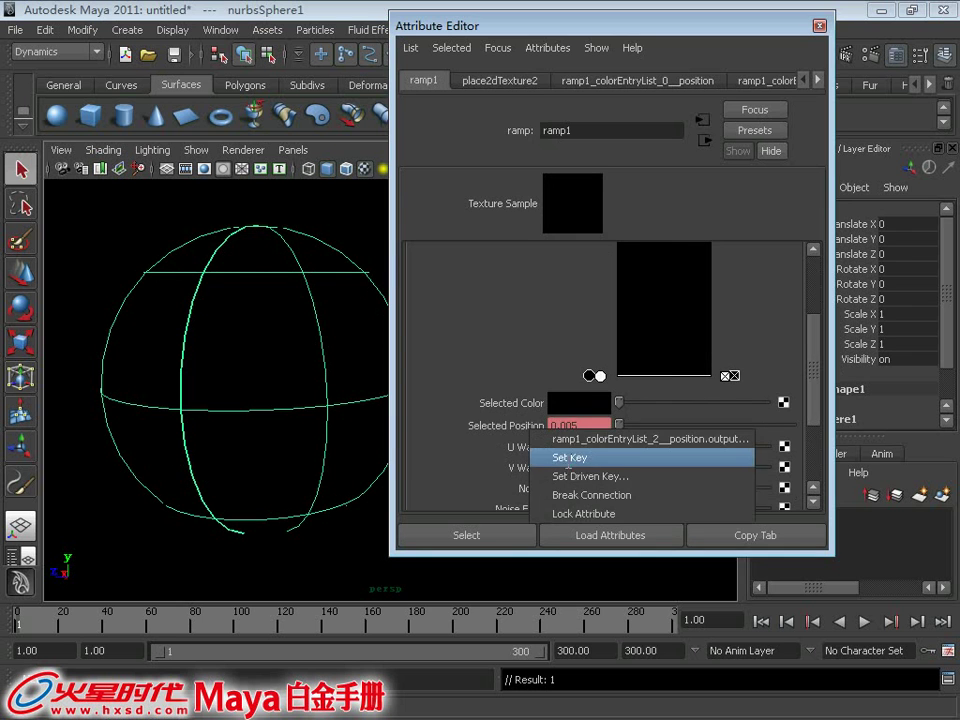
pyautogui.click(568, 456)
pyautogui.click(819, 30)
# Step: Deselect everything, play the animation, and orbit to face the sweeping ring of fiery streaks
pyautogui.click(467, 448)
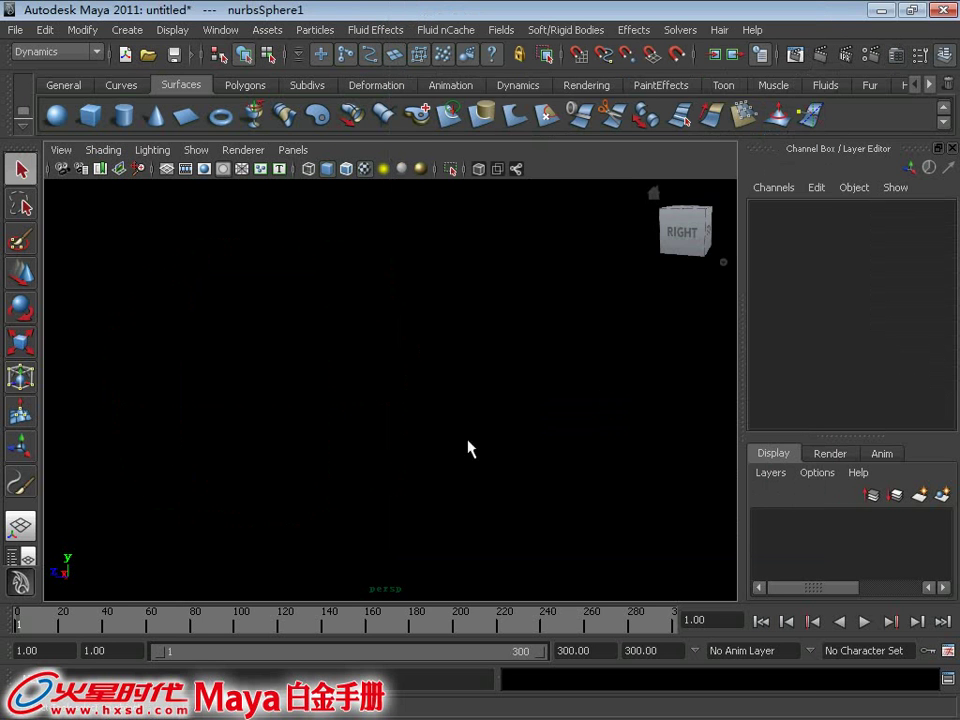
pyautogui.click(863, 622)
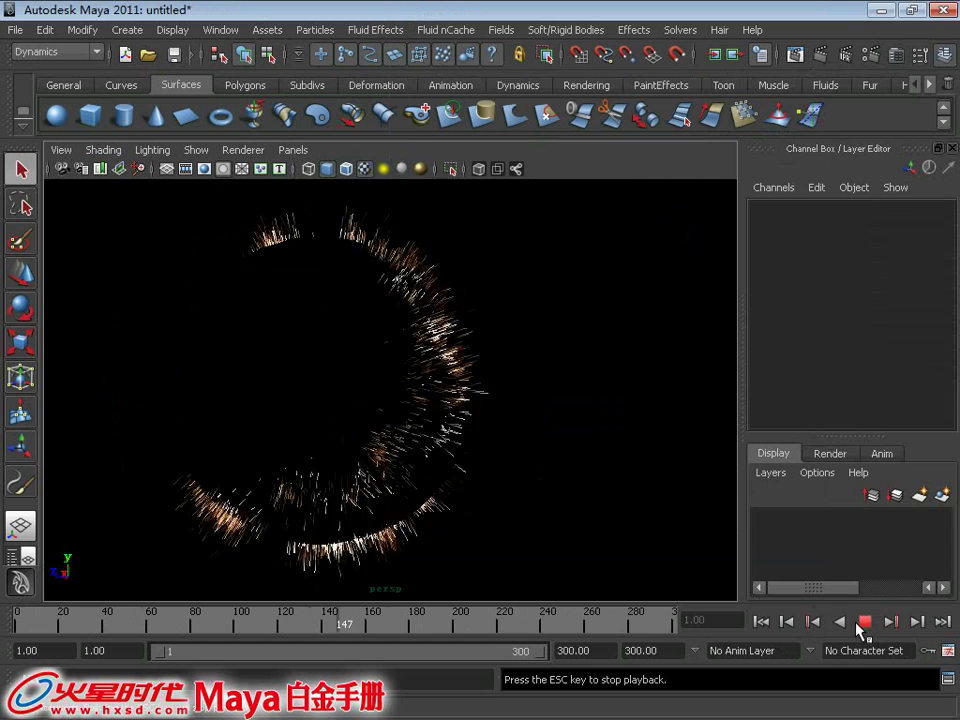
pyautogui.moveTo(305, 497)
pyautogui.keyDown('alt'); pyautogui.mouseDown()
pyautogui.moveTo(434, 478)
pyautogui.moveTo(315, 469)
pyautogui.mouseUp(); pyautogui.keyUp('alt')
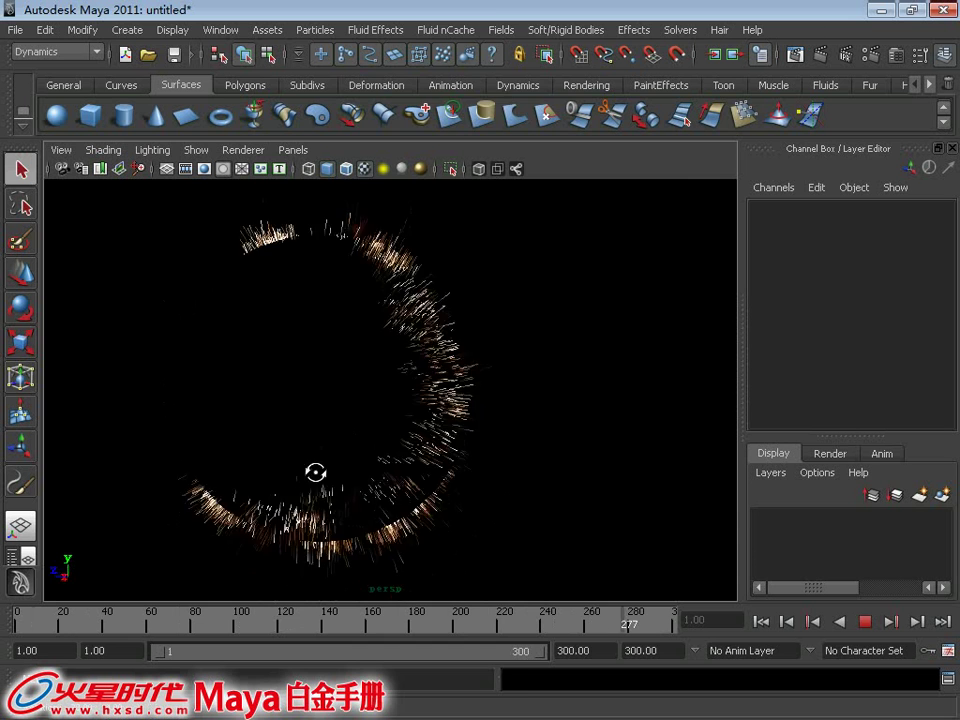